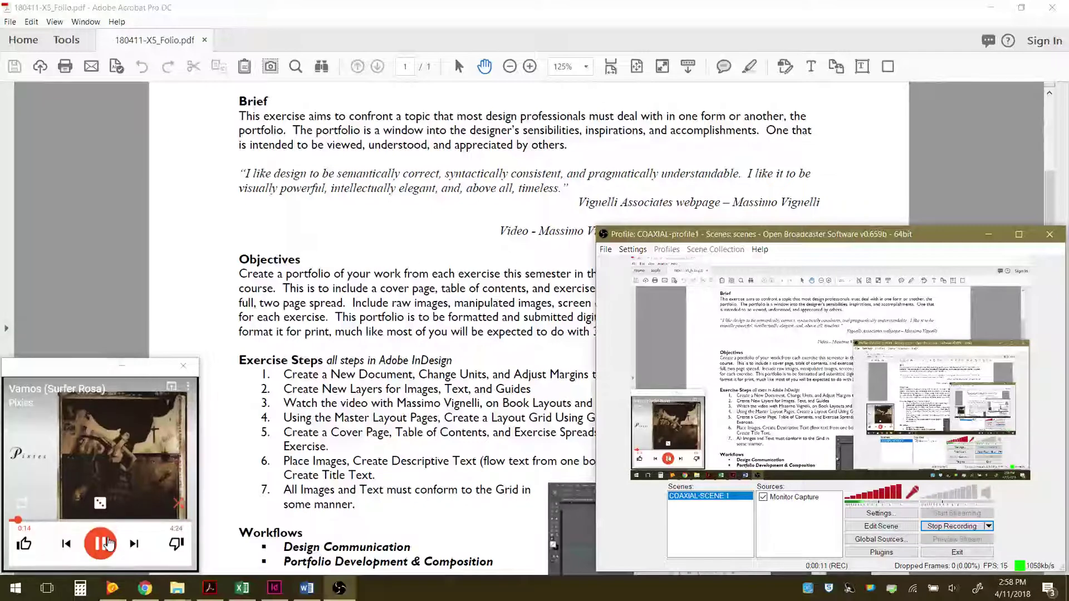
Step: Pause and close the music player, and minimize the OBS window covering the exercise brief
left_click(103, 545)
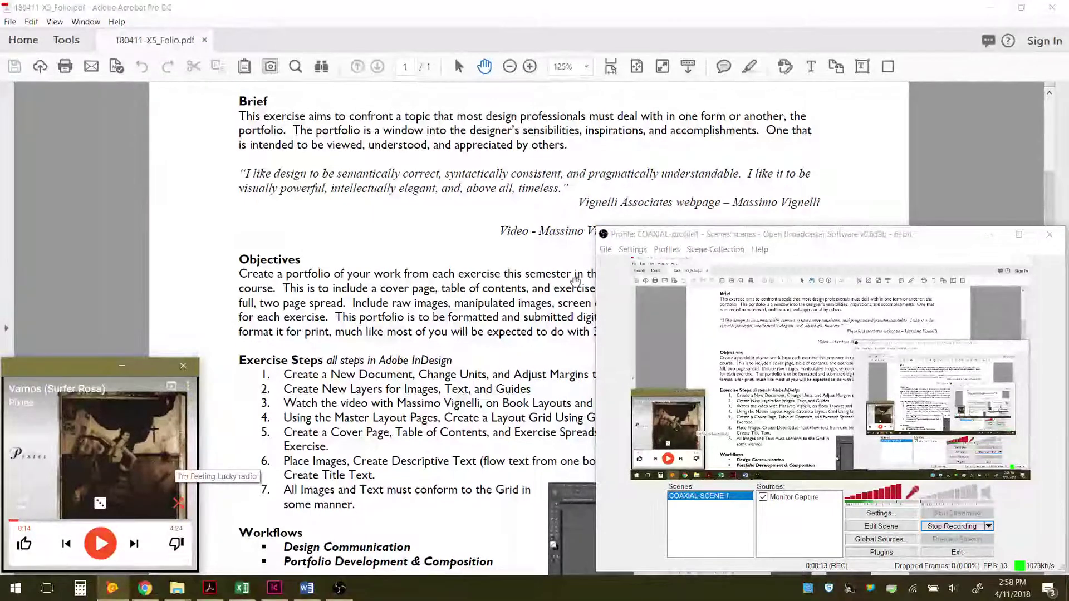
left_click(183, 366)
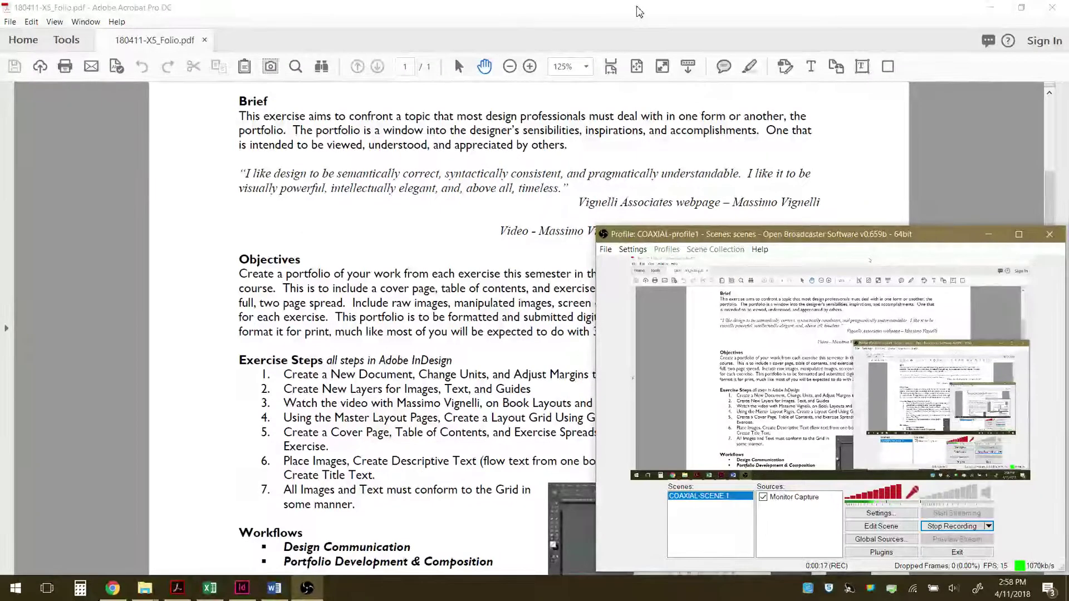
left_click(999, 237)
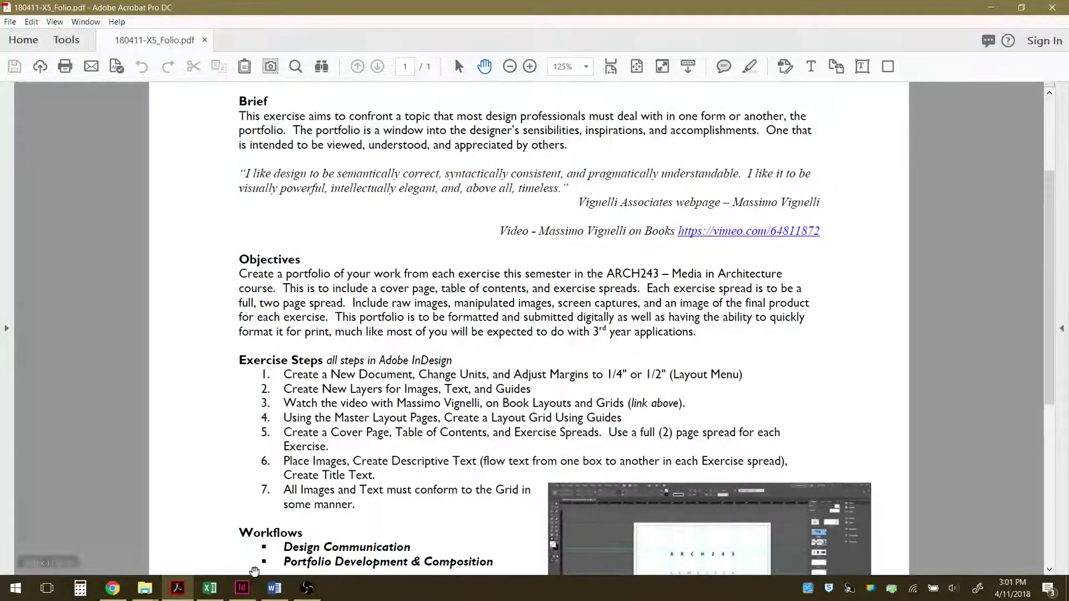
Step: Switch to File Explorer and open 180411-FOLIO_ARCH243-D2.pdf from the 2018 folder inside X-5_PortFolio
mouse_move(147, 596)
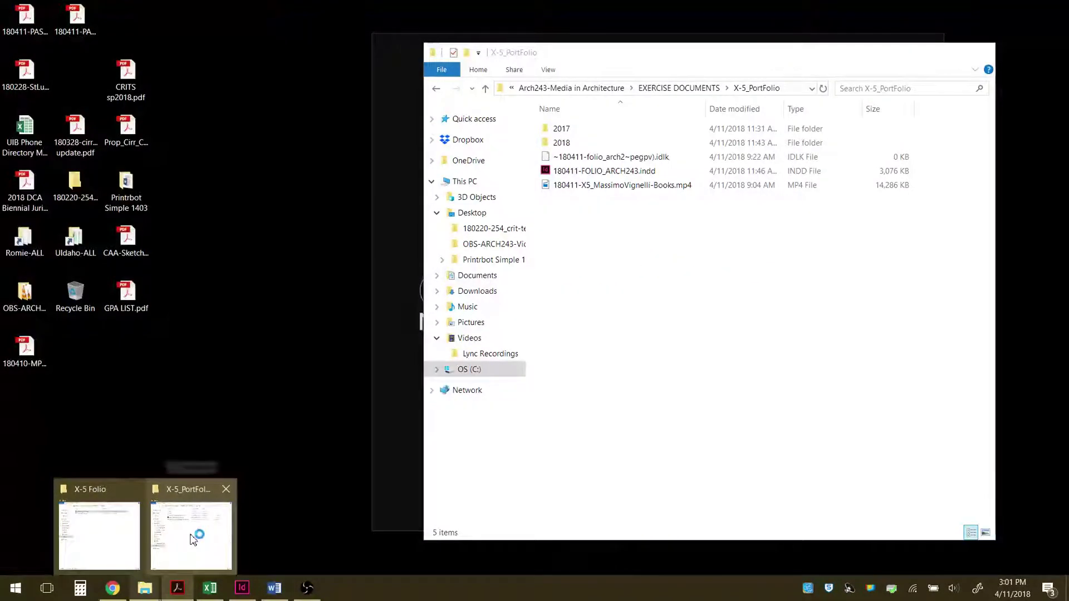
left_click(192, 535)
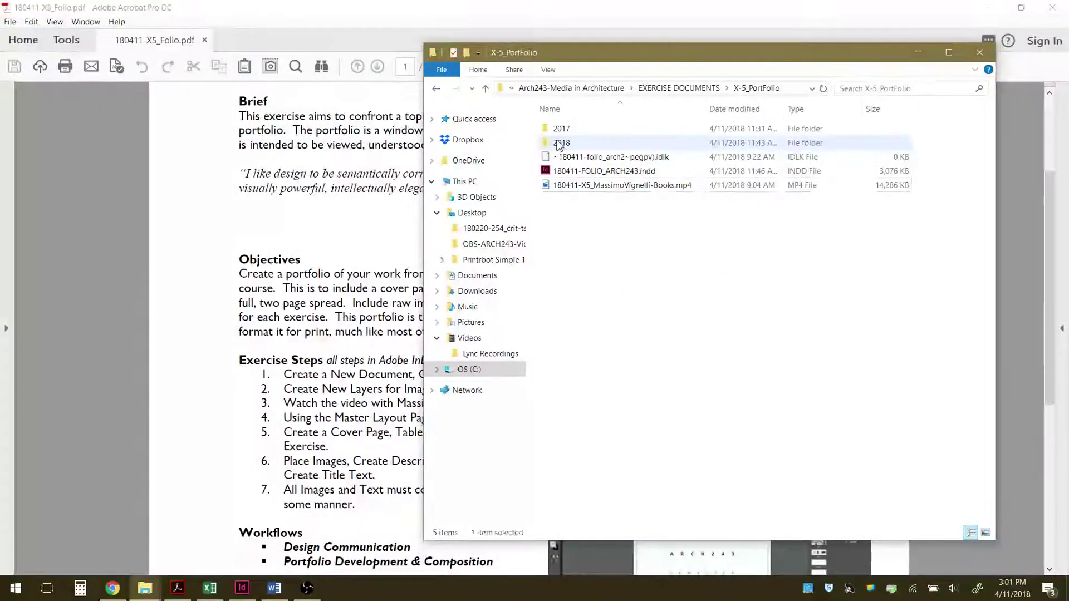
double_click(616, 144)
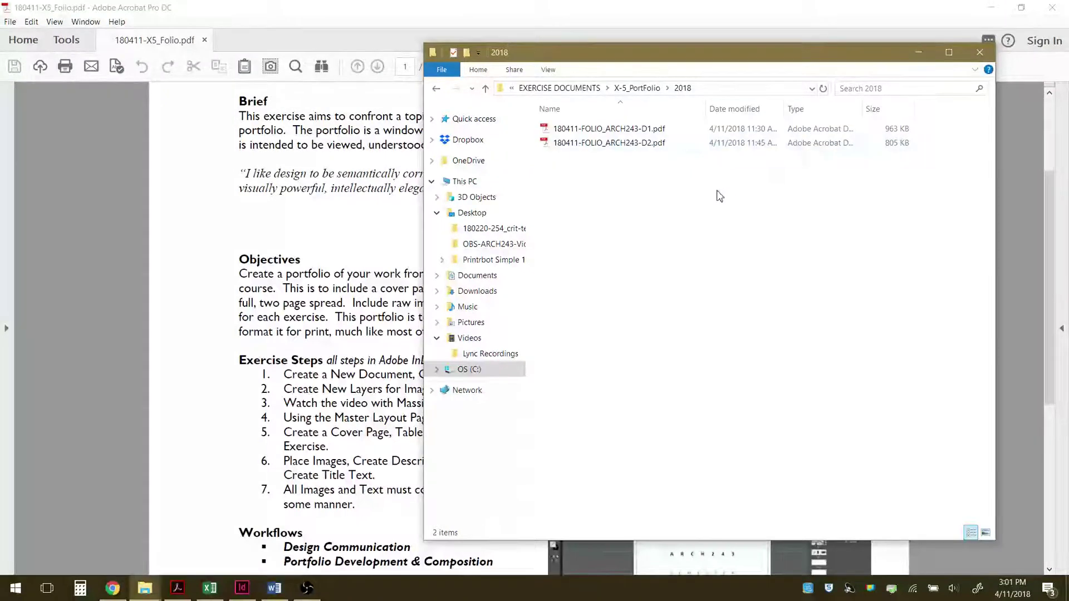
double_click(617, 144)
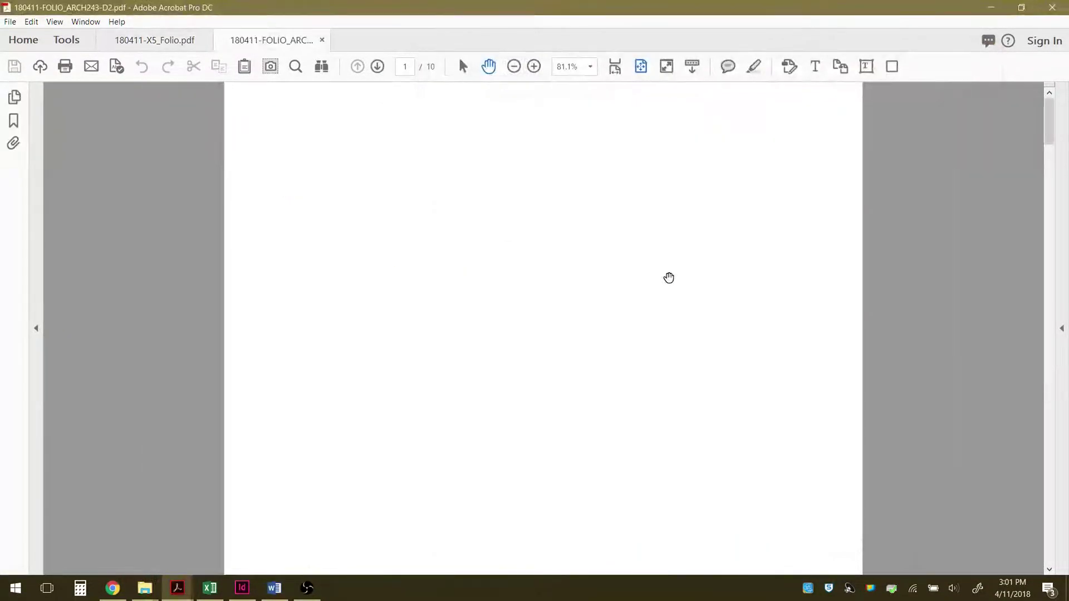
Step: Display the sample portfolio PDF in Two Page View and examine the layout of its table of contents and exercise spreads
left_click(55, 22)
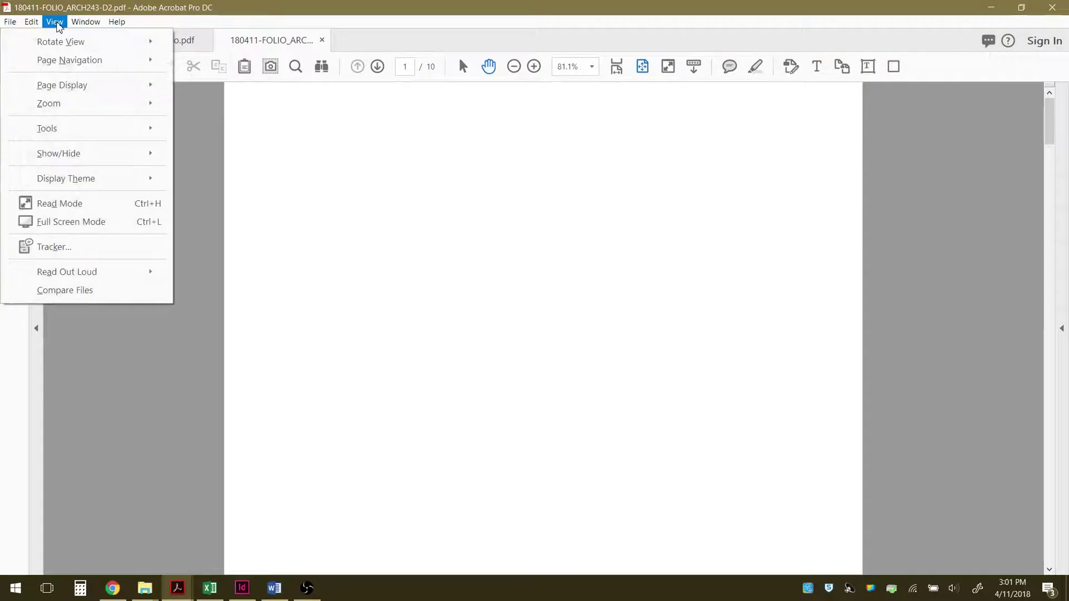
mouse_move(63, 92)
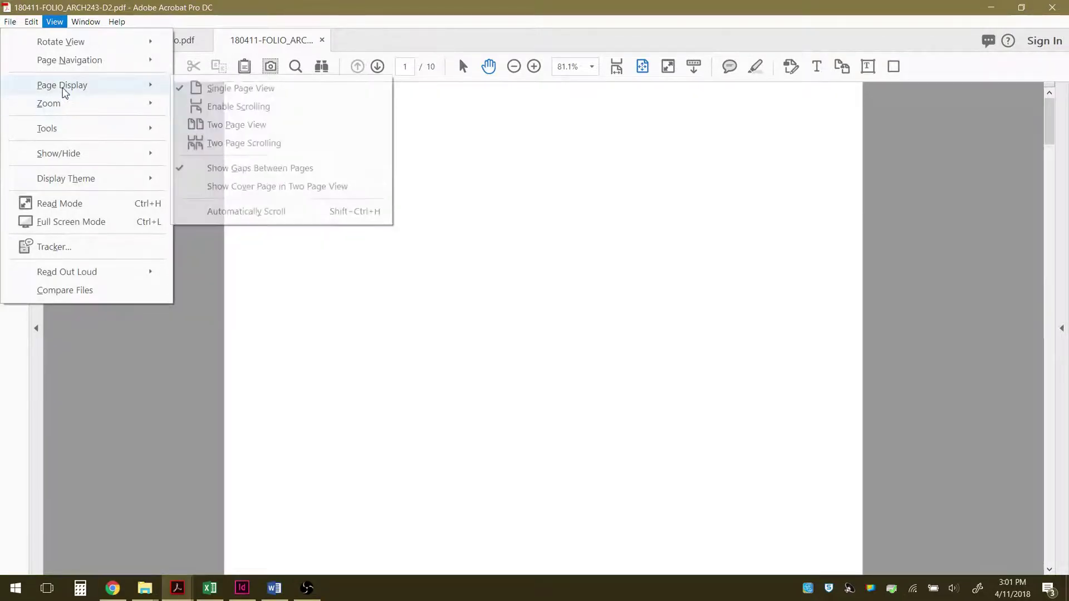
left_click(206, 124)
scroll(555, 310, "down", 3)
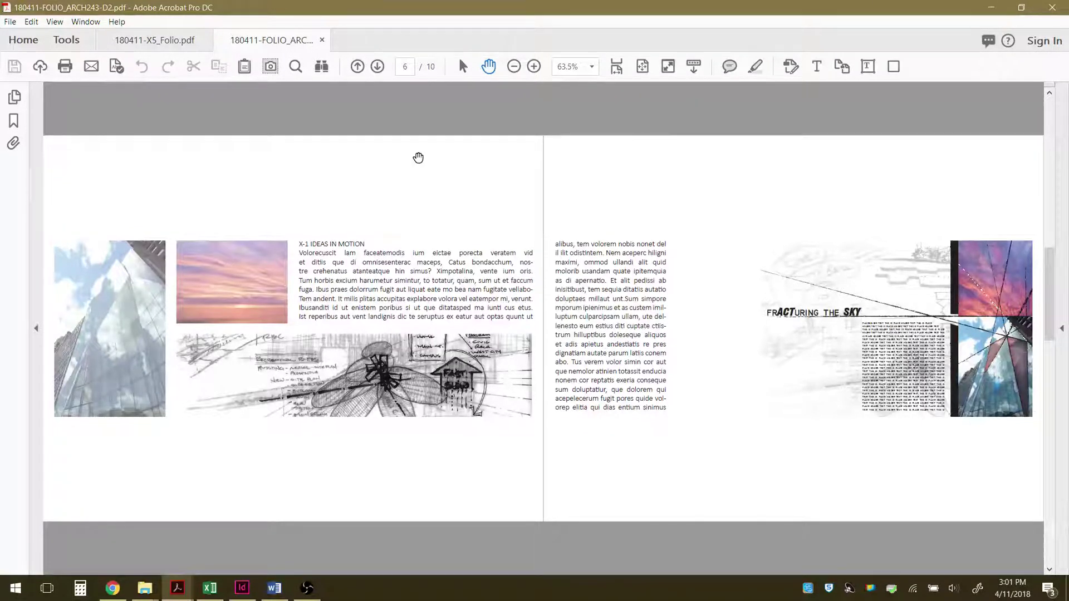
scroll(524, 379, "up", 1)
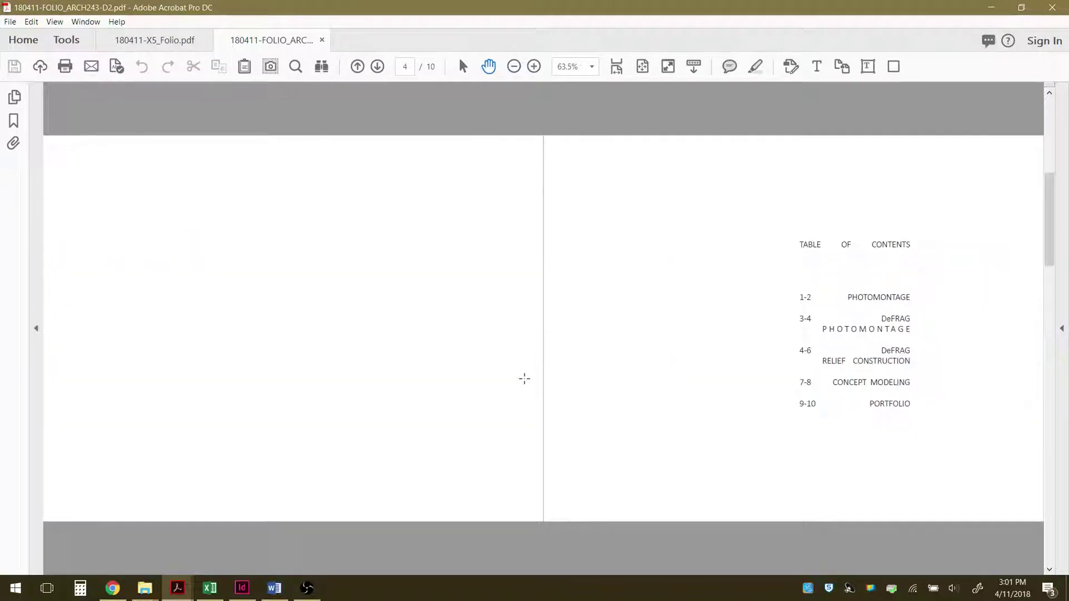
scroll(525, 379, "down", 1)
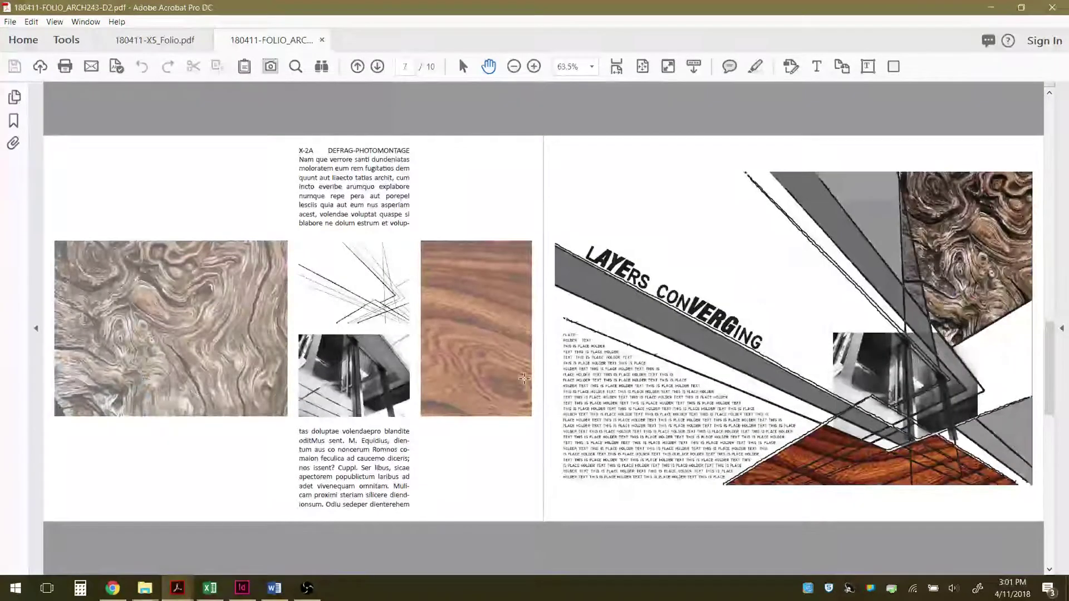
scroll(523, 378, "down", 3)
scroll(523, 378, "up", 3)
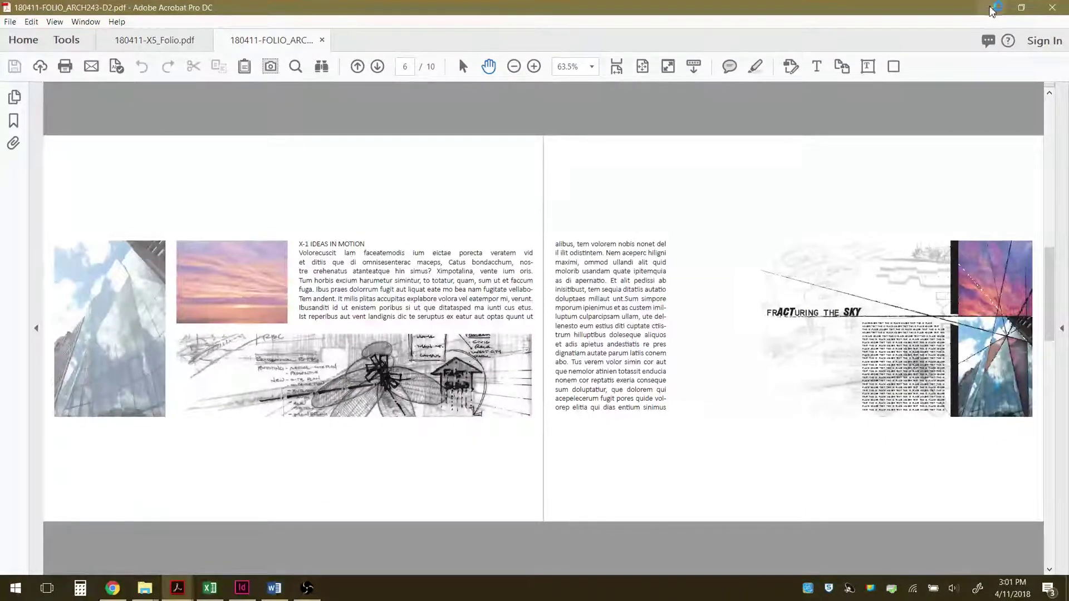
Step: Compare the exercise steps in 180411-X5_Folio.pdf with the sample portfolio, ending on the exercise brief
left_click(181, 37)
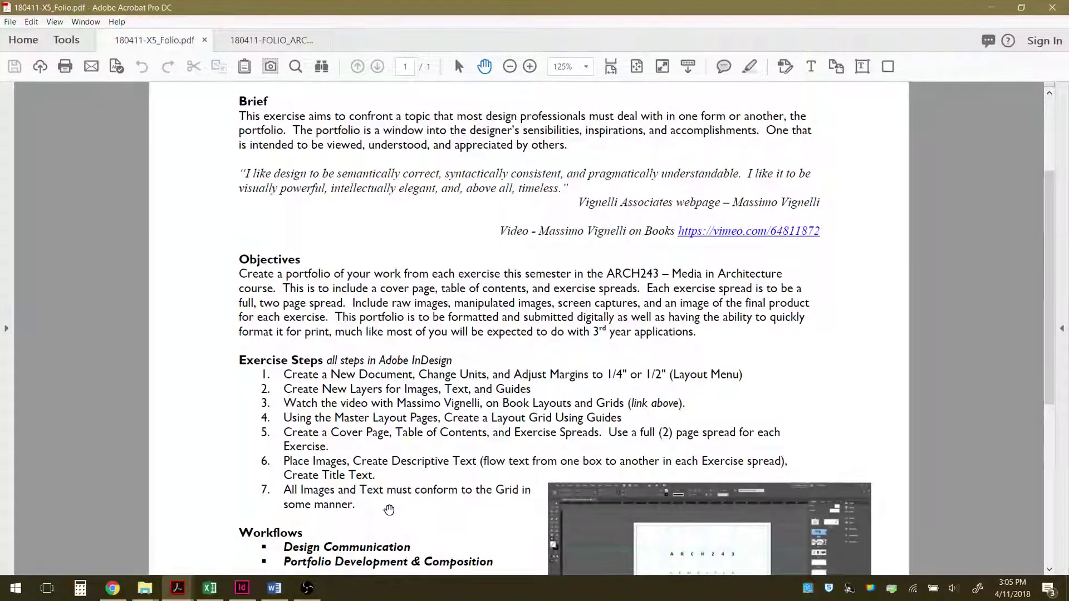
left_click(282, 42)
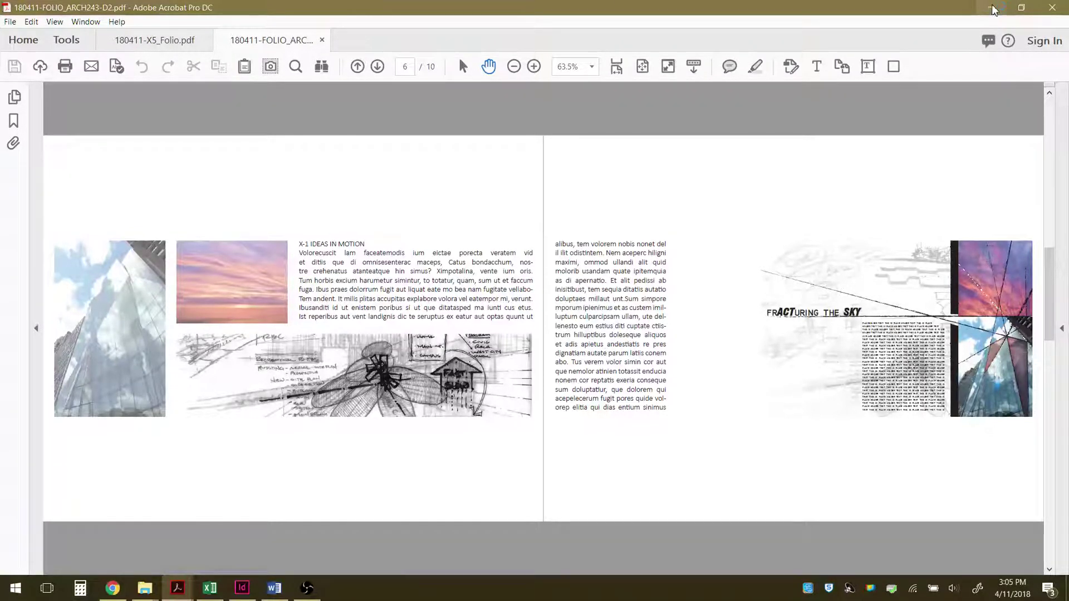
left_click(991, 7)
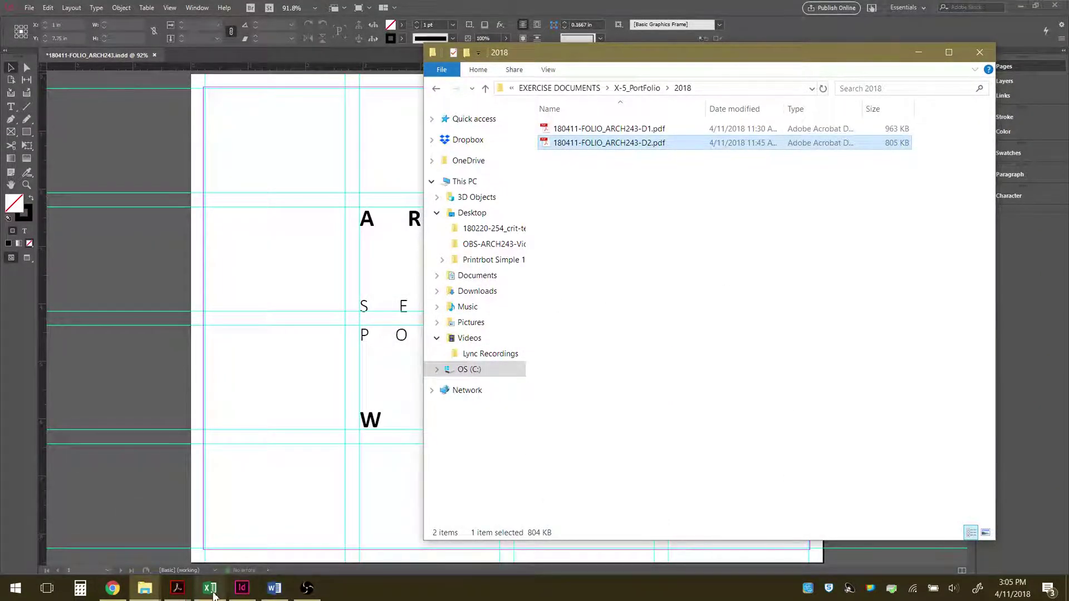
left_click(193, 584)
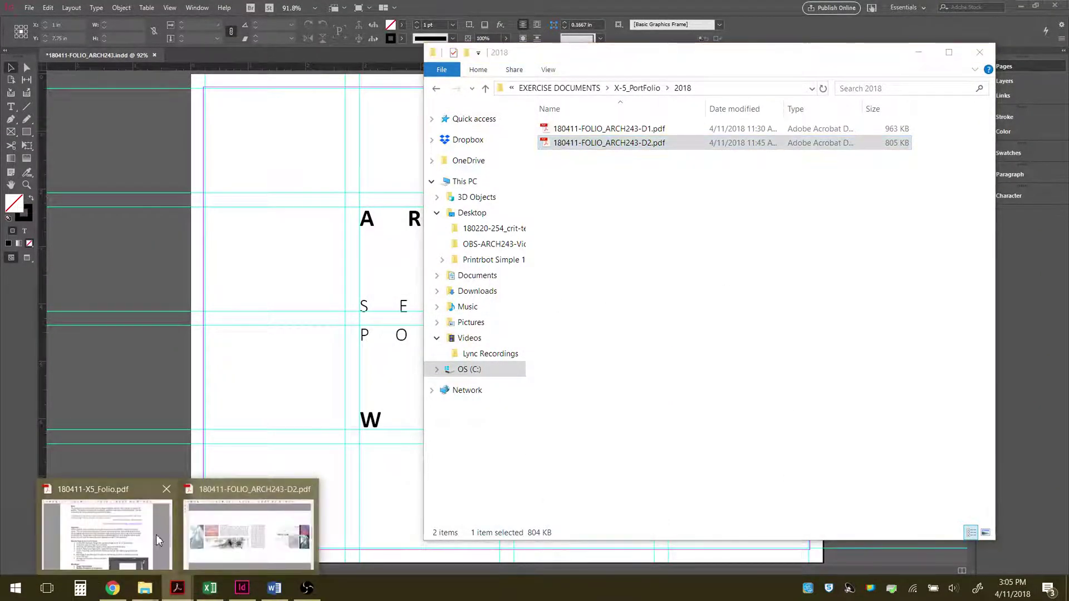
left_click(130, 527)
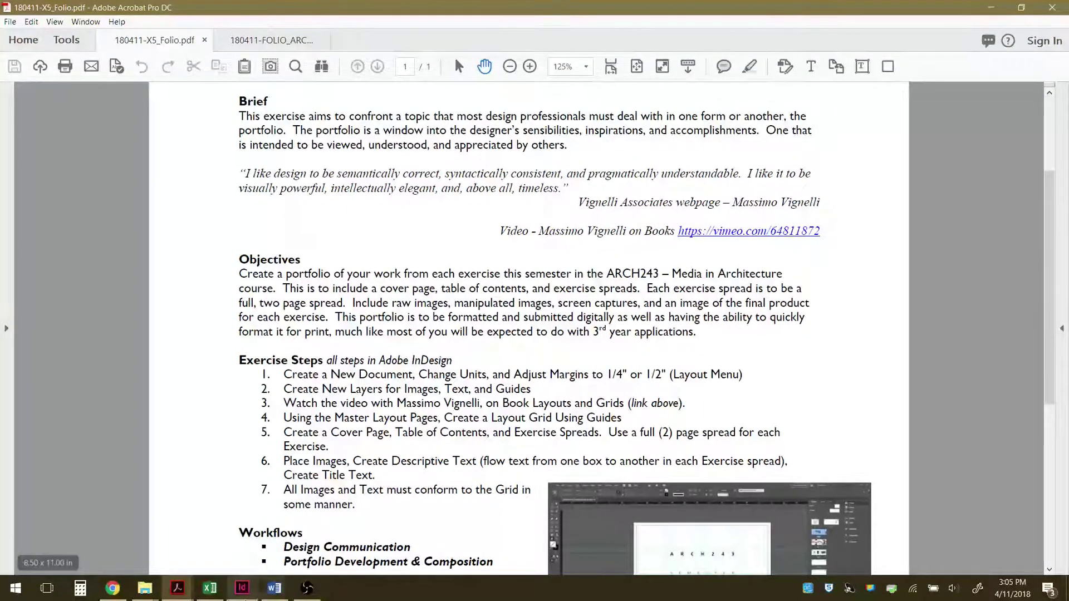
Step: Switch to InDesign and look over the cover page and its guides in 180411-FOLIO_ARCH243.indd
left_click(238, 593)
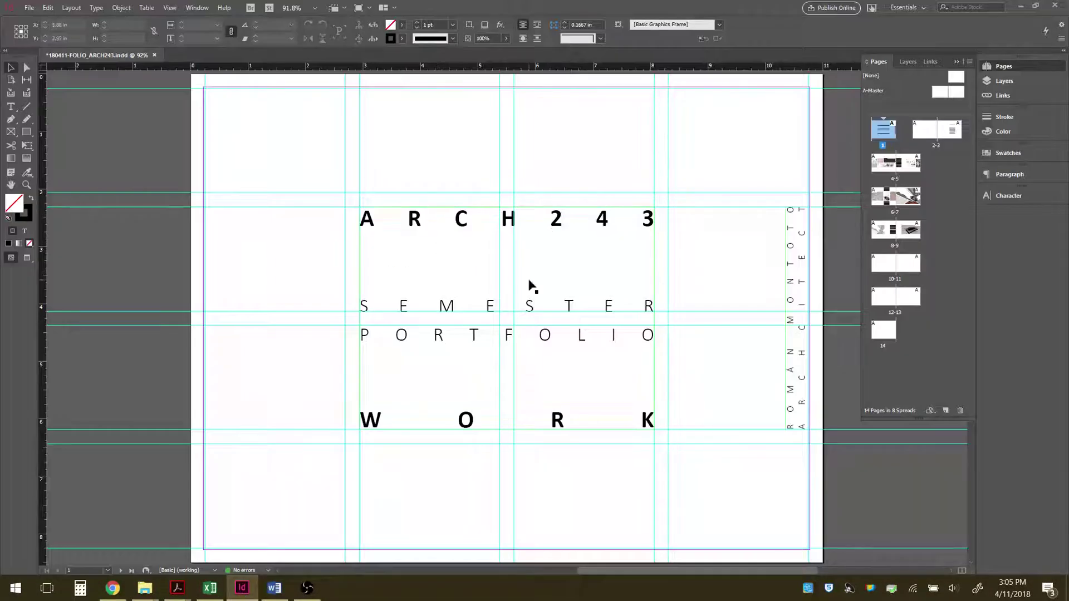
scroll(530, 206, "up", 2)
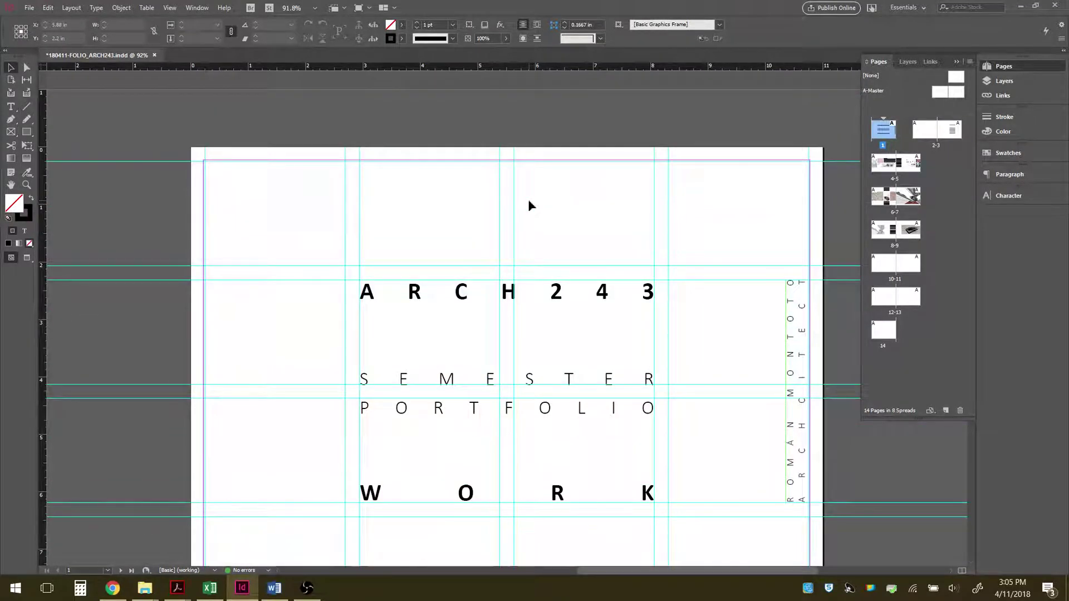
scroll(531, 206, "down", 2)
scroll(529, 206, "up", 1)
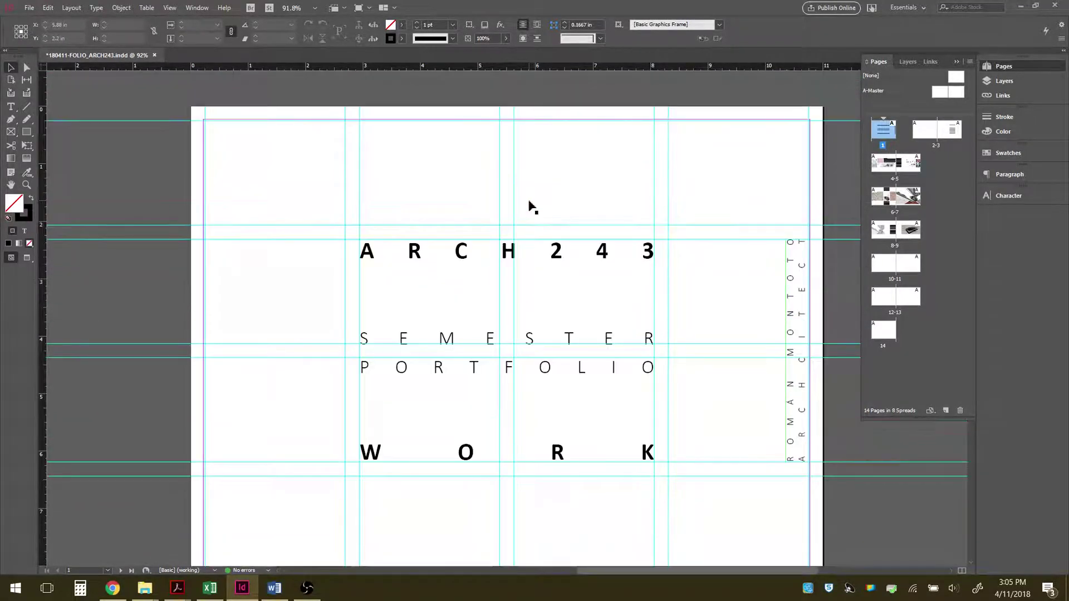
scroll(529, 206, "down", 2)
scroll(529, 206, "up", 1)
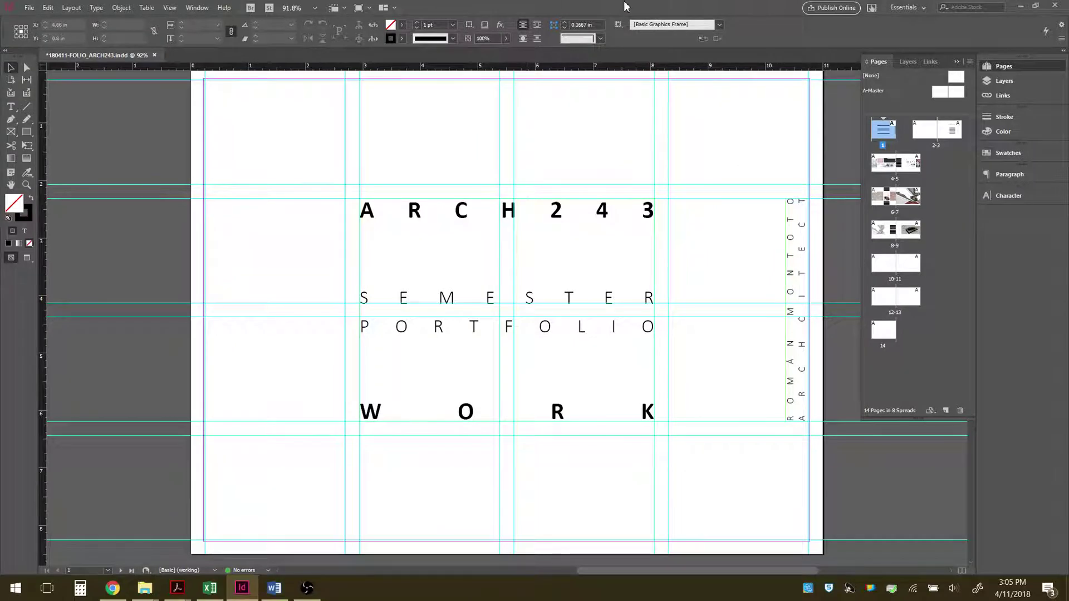
Step: Start a new document and set its units to inches
left_click(28, 8)
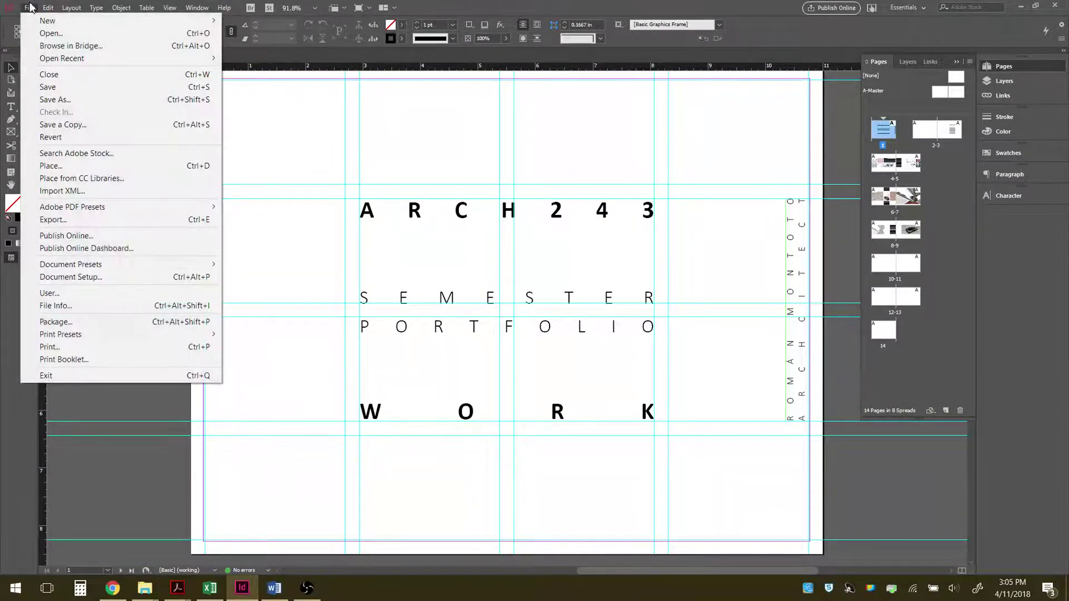
mouse_move(50, 20)
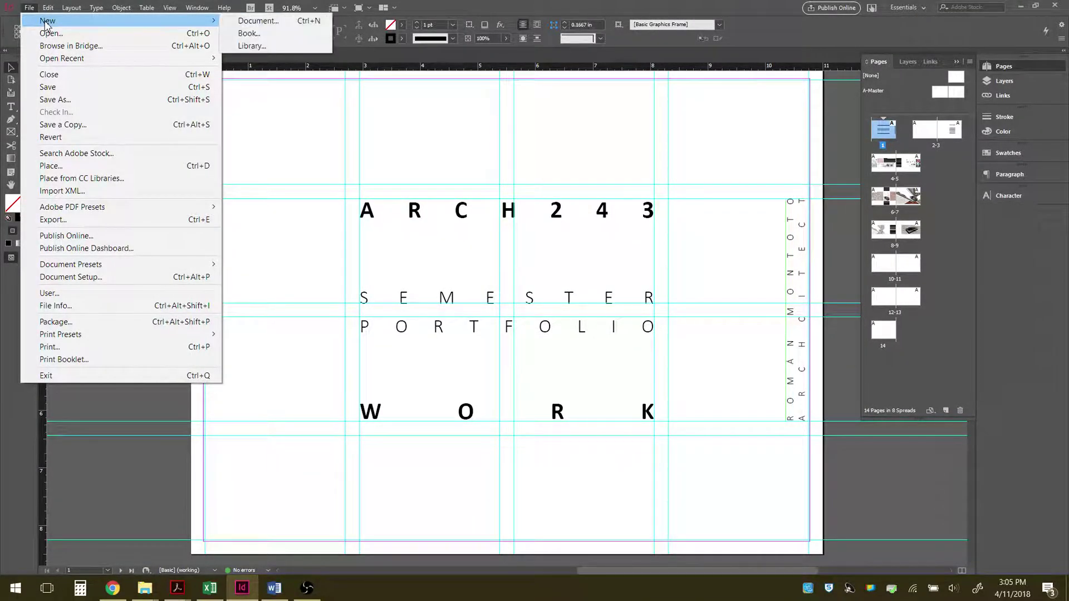
left_click(232, 22)
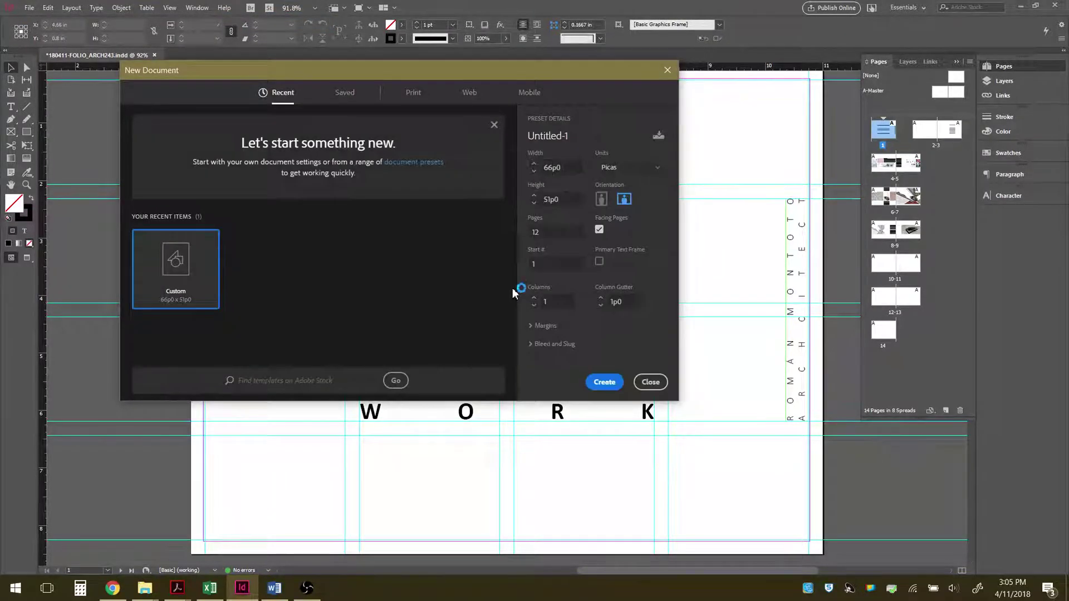
left_click_drag(516, 73, 568, 118)
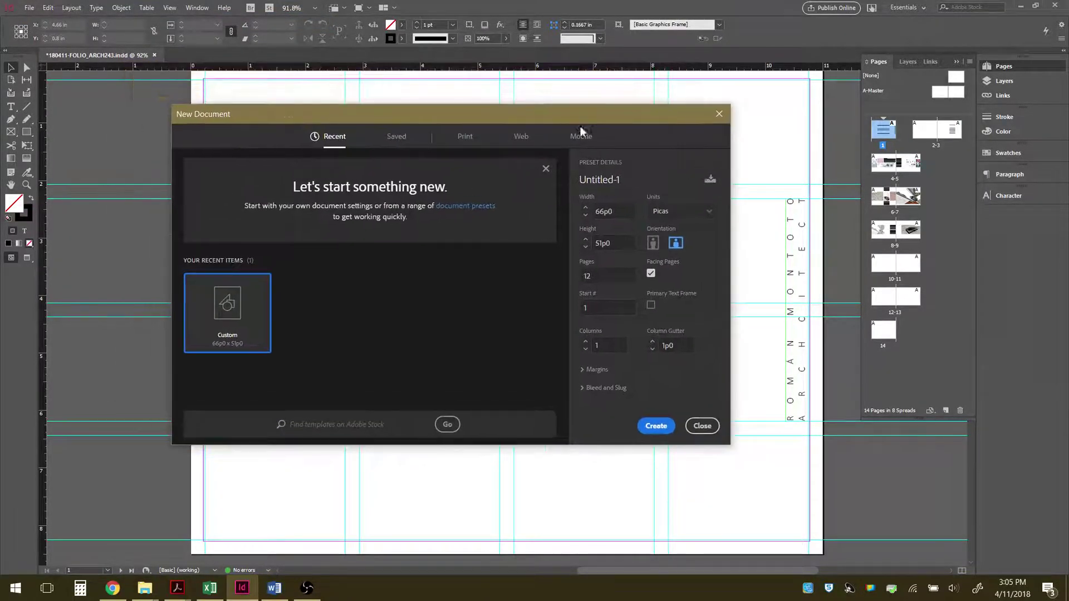
left_click(675, 216)
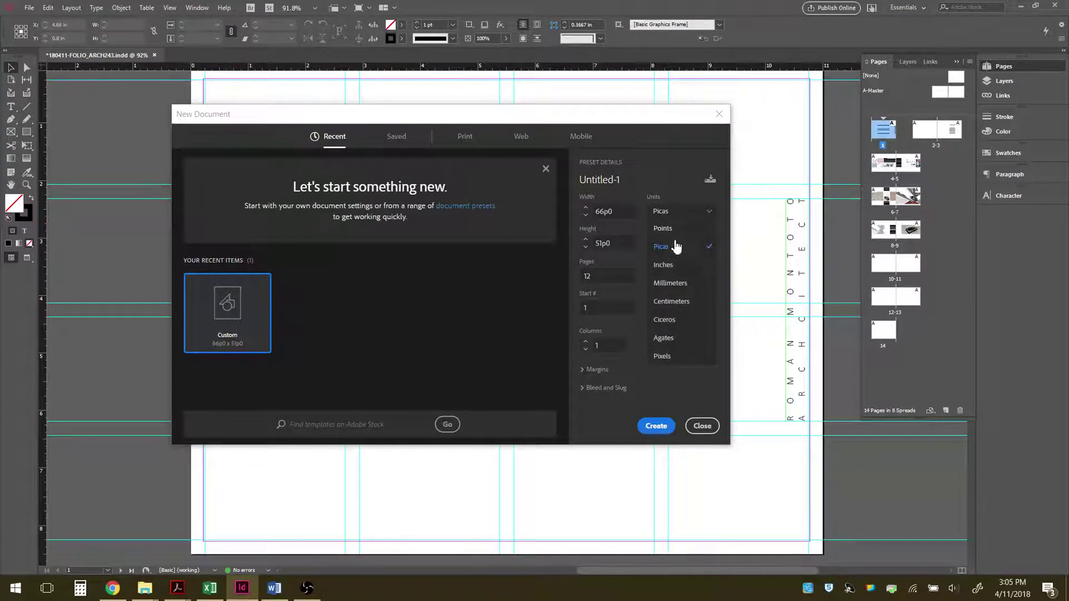
left_click(699, 269)
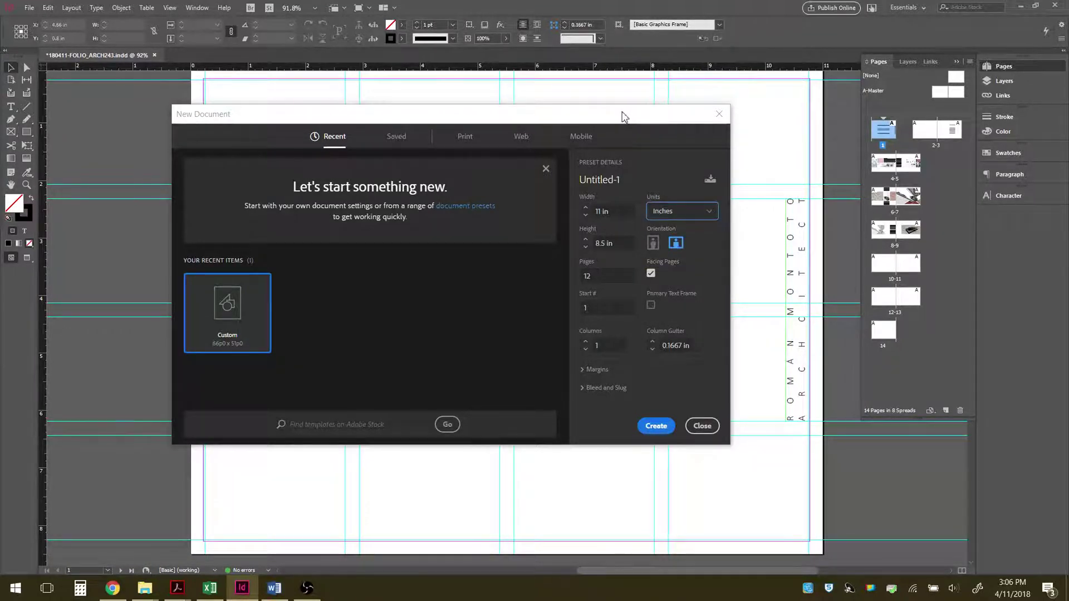
left_click_drag(623, 117, 639, 116)
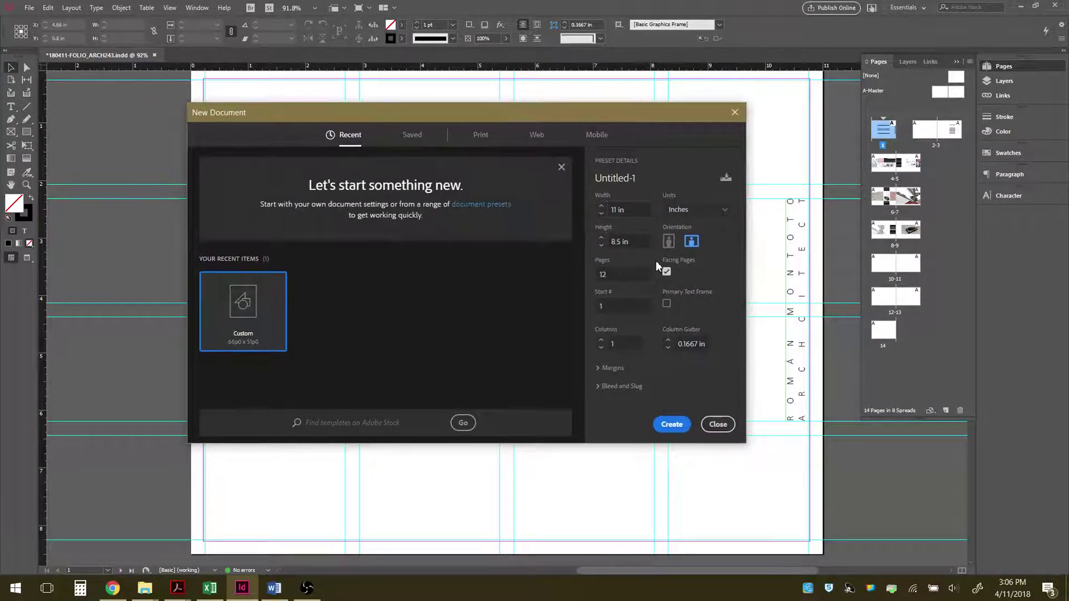
Step: Set all four margins of the new document to 0.25 in and check the bleed and slug settings
left_click(616, 275)
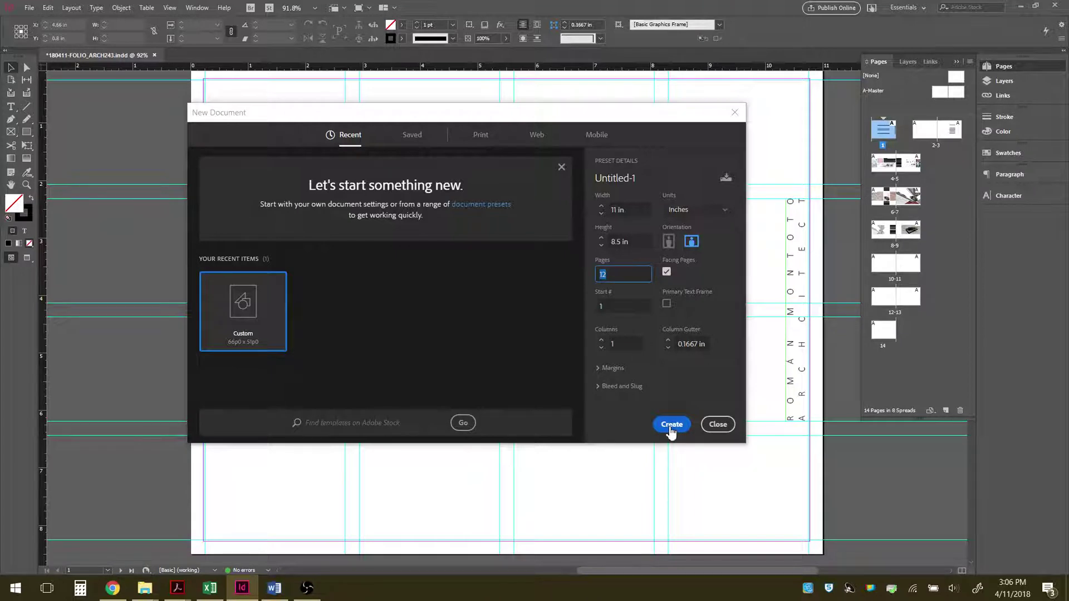
left_click(611, 368)
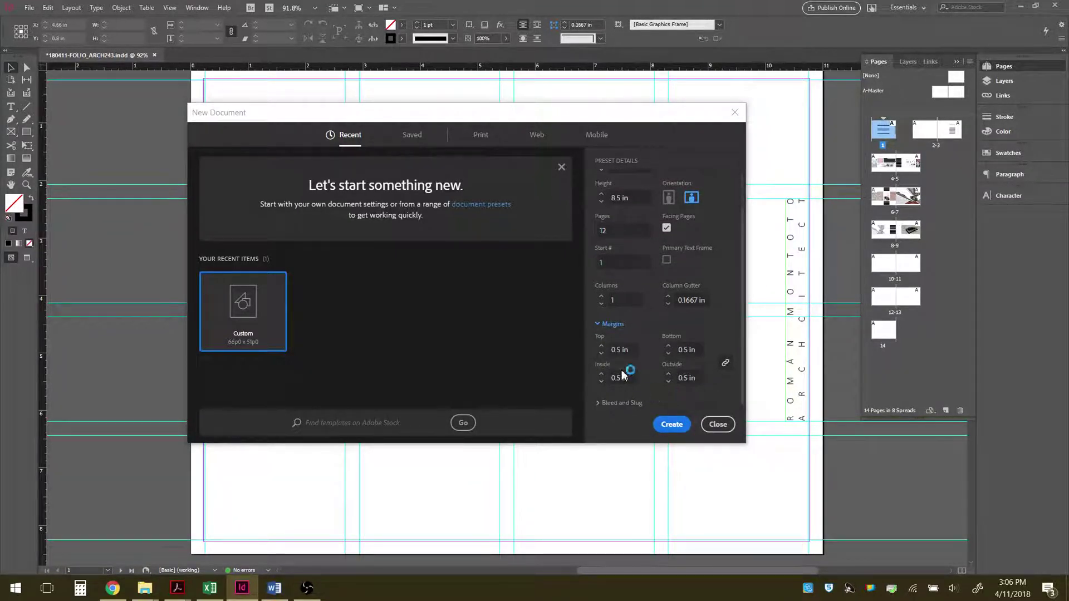
left_click(619, 351)
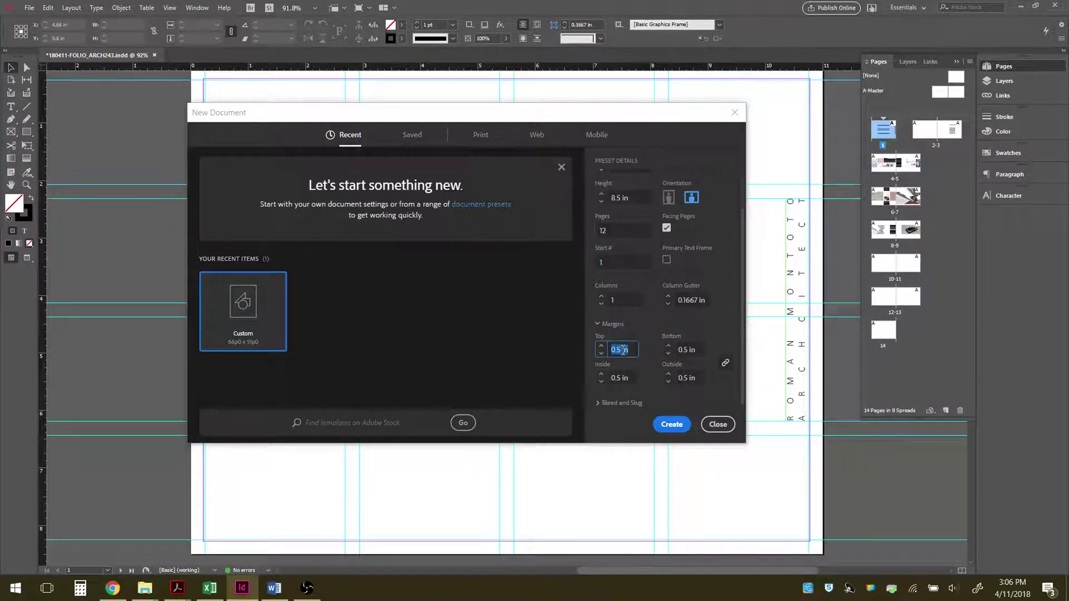
type(".25")
left_click(616, 379)
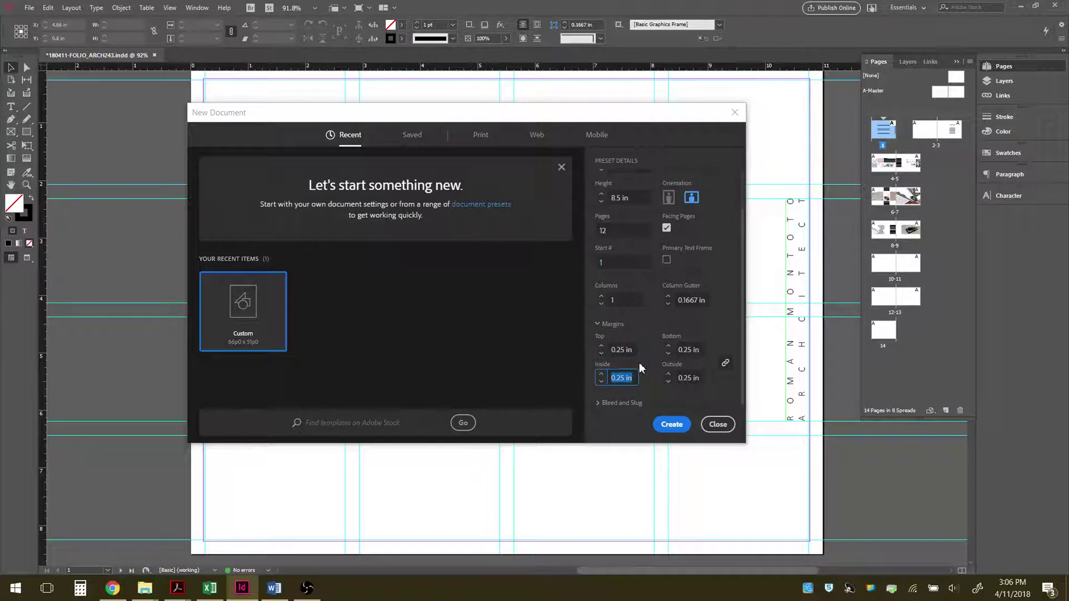
left_click(600, 408)
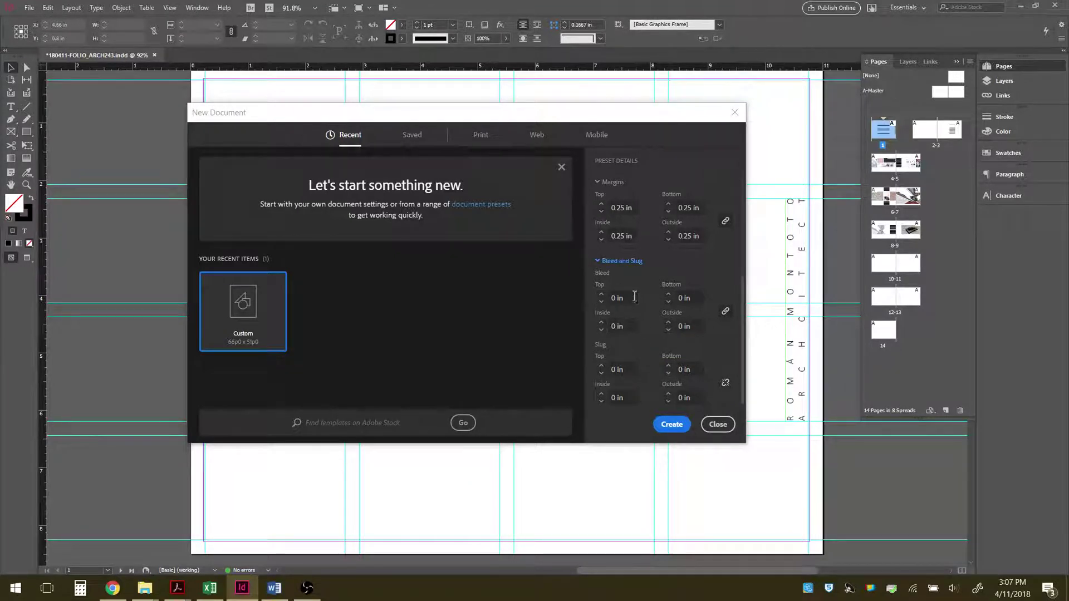
left_click(599, 261)
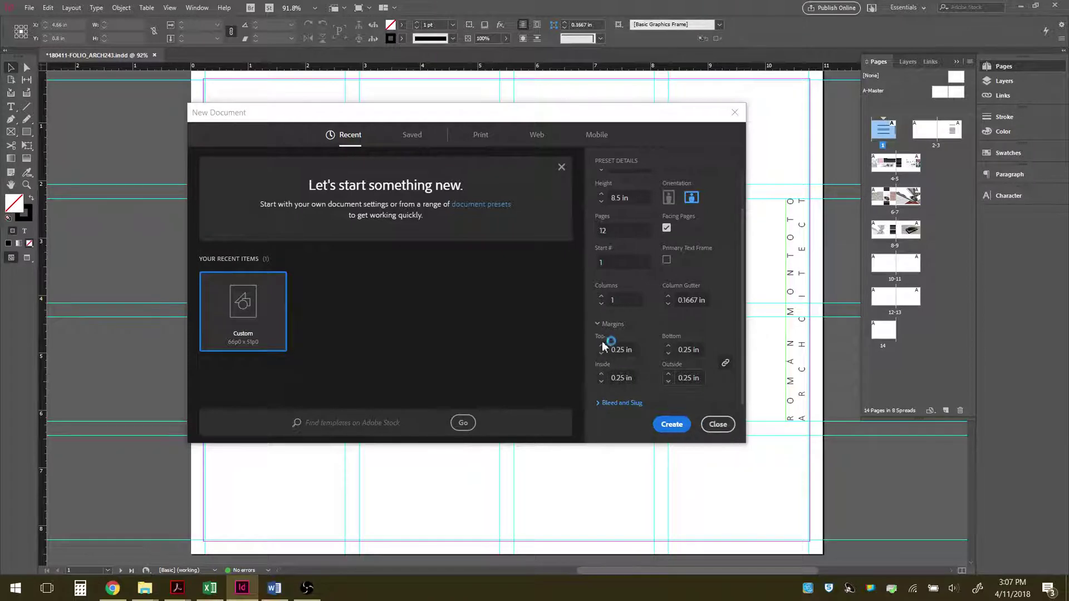
Step: Create the 12-page document and enlarge the page overview to show all its spreads
left_click(670, 426)
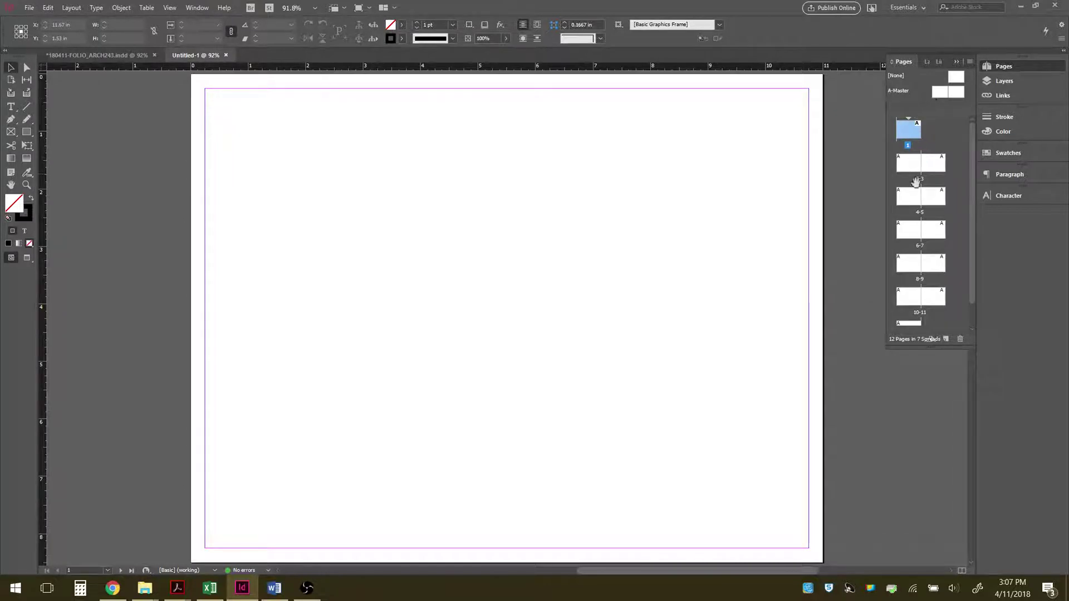
left_click_drag(930, 350, 927, 396)
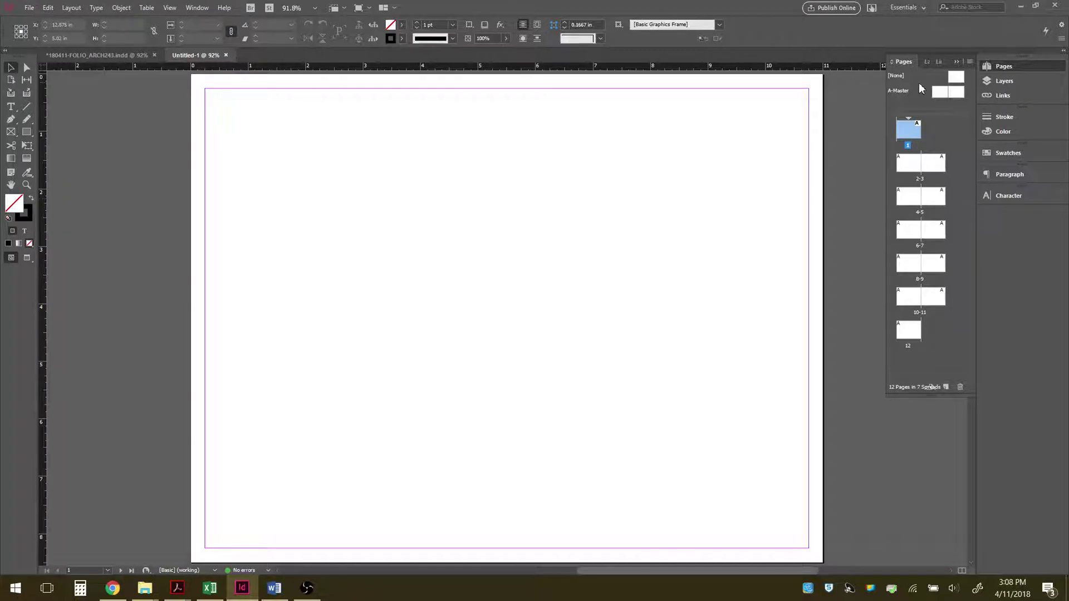
Step: Rename the new document's only layer as TEXT
left_click(1000, 82)
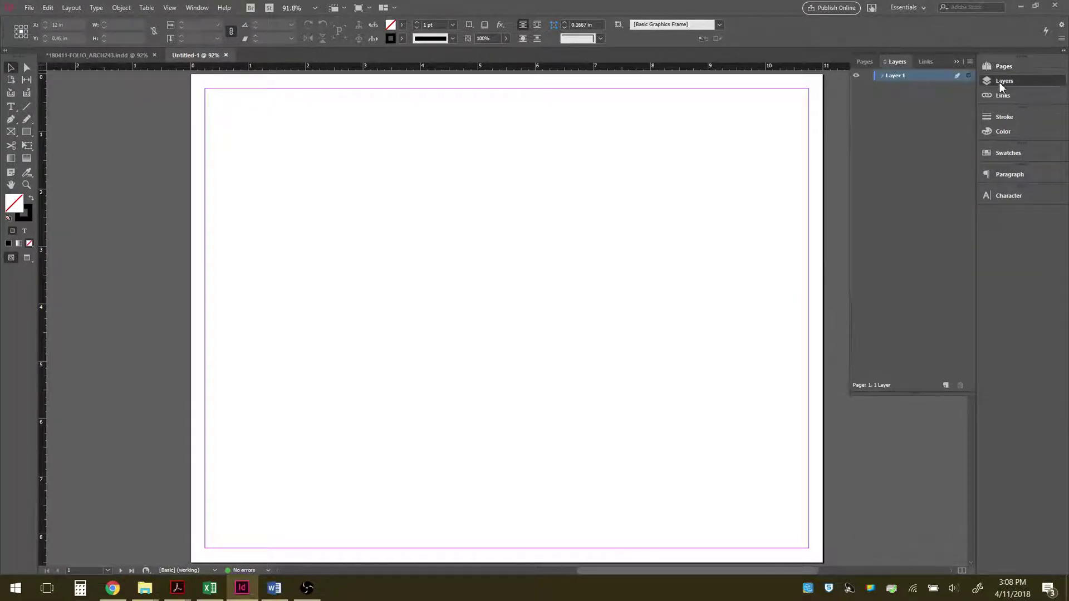
double_click(897, 76)
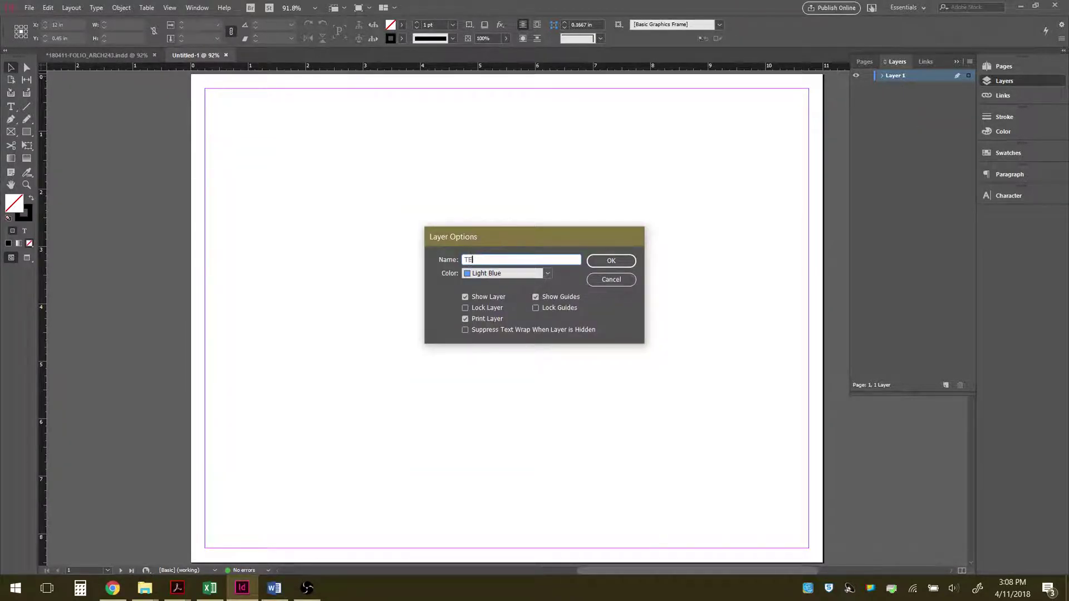
key("BackSpace")
key("BackSpace")
type("TEEXT")
key("BackSpace")
type("XT")
left_click(609, 258)
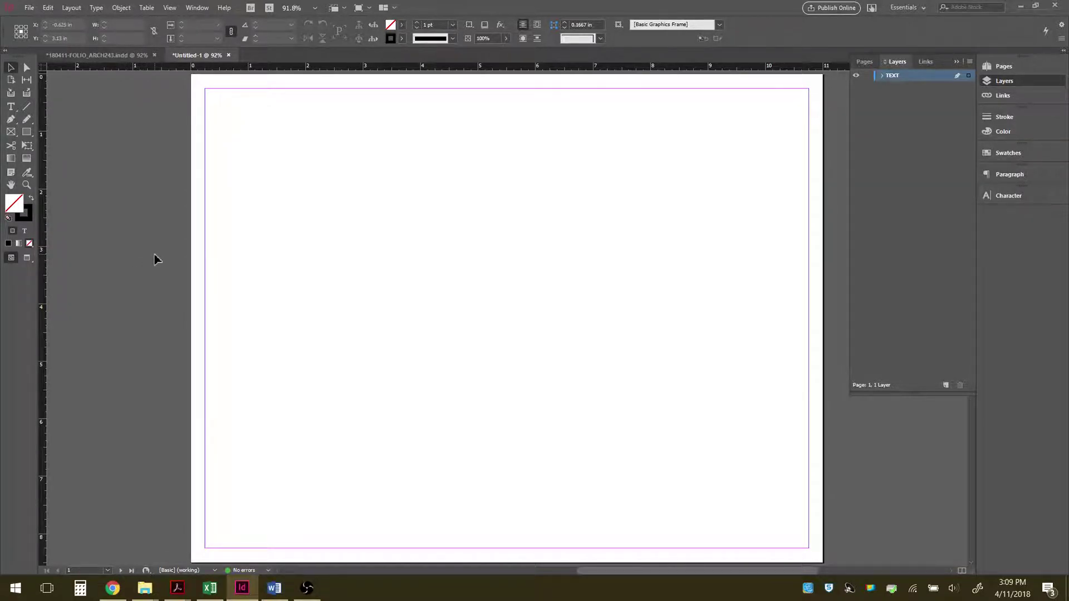
Step: Draw a rectangle about 2.48 by 1.97 in on page 1 and raise its stroke weight to 8 pt
left_click(26, 132)
left_click_drag(307, 163, 451, 276)
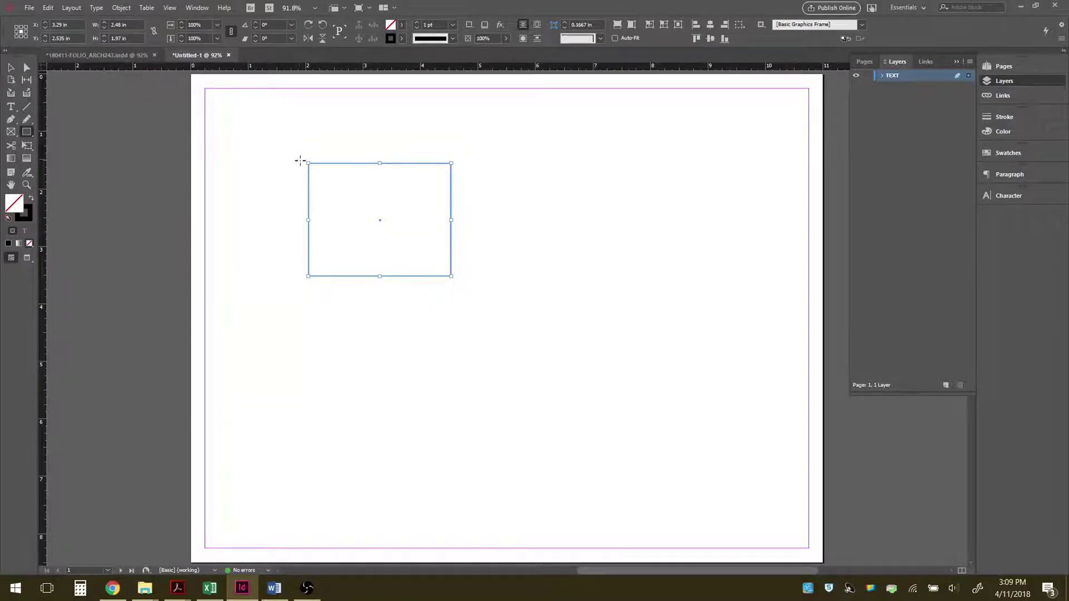
left_click(418, 23)
left_click(418, 23)
left_click(418, 23)
left_click(418, 23)
left_click(419, 23)
left_click(418, 23)
left_click(418, 23)
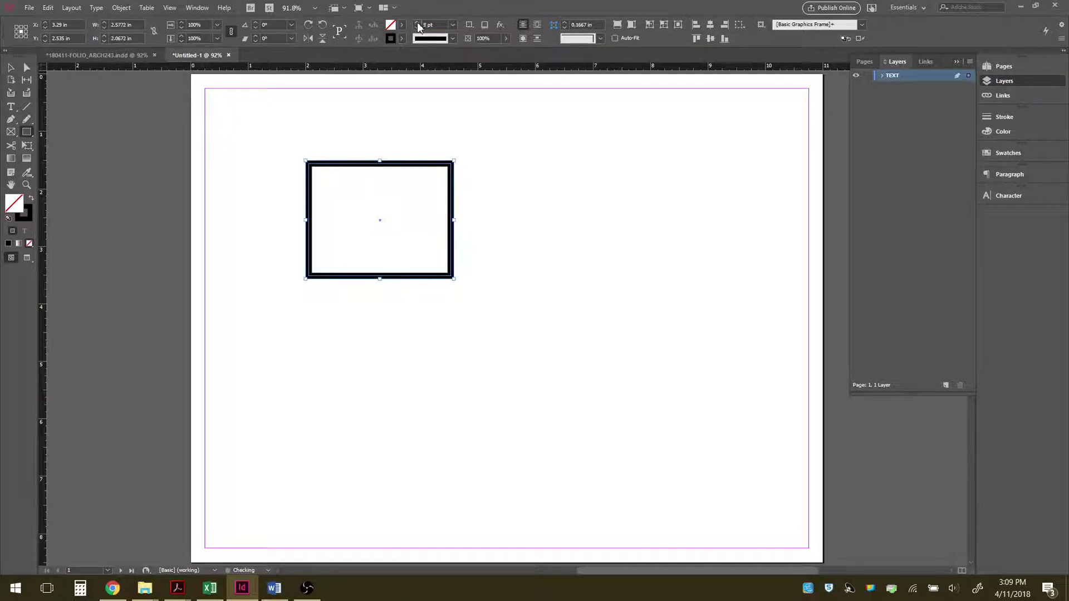
Step: Reduce the rectangle's stroke weight to 2 pt
left_click(416, 27)
left_click(416, 28)
left_click(417, 27)
left_click(416, 28)
left_click(416, 28)
left_click(416, 28)
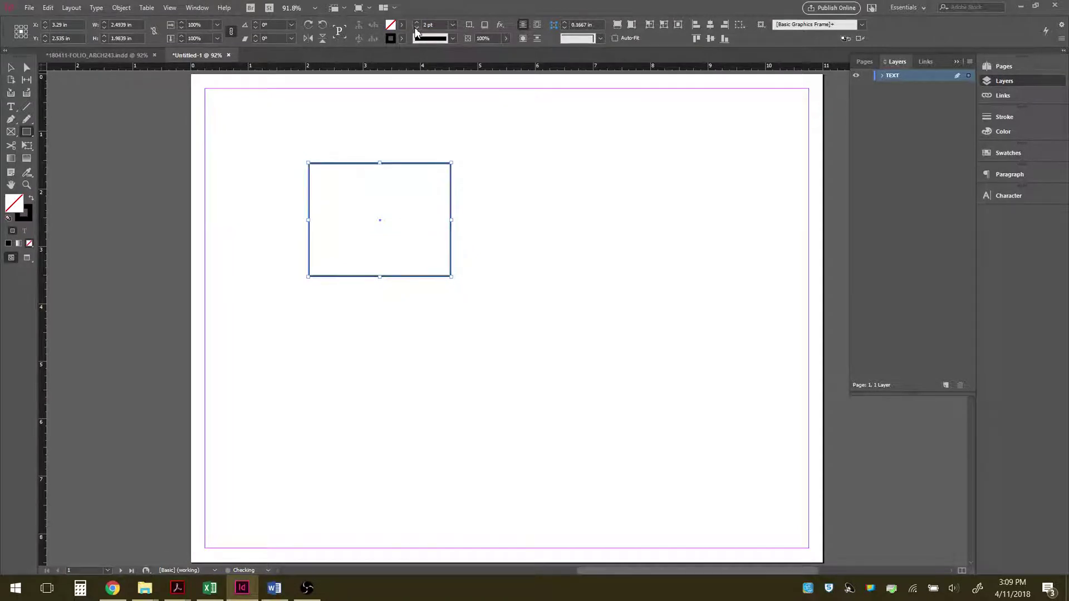
Step: Check the fill swatches for the test rectangle, then select it and delete it
left_click(401, 25)
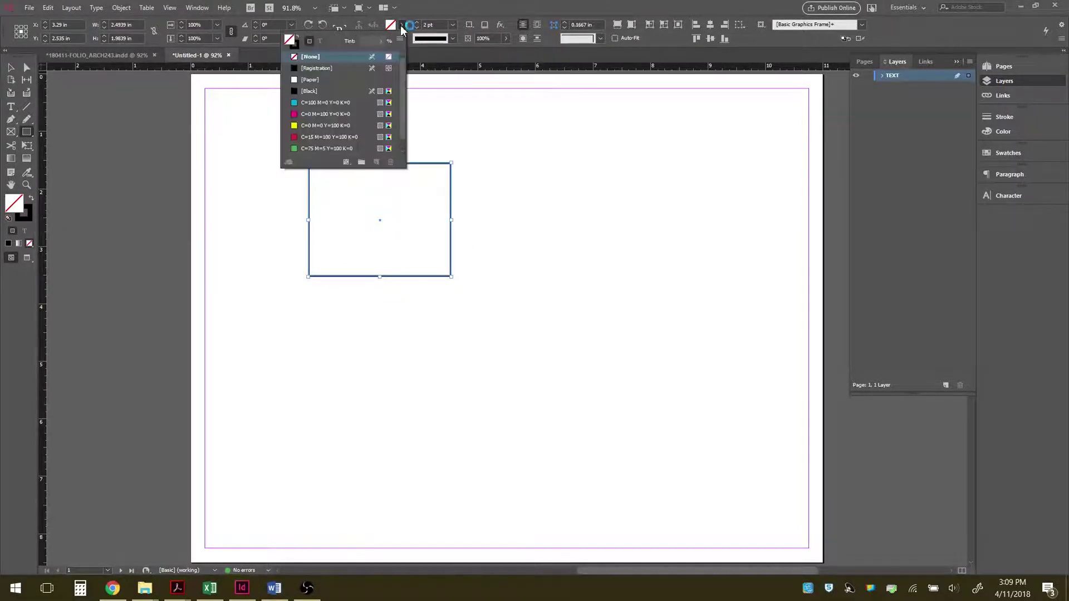
left_click(14, 70)
left_click_drag(488, 145, 413, 198)
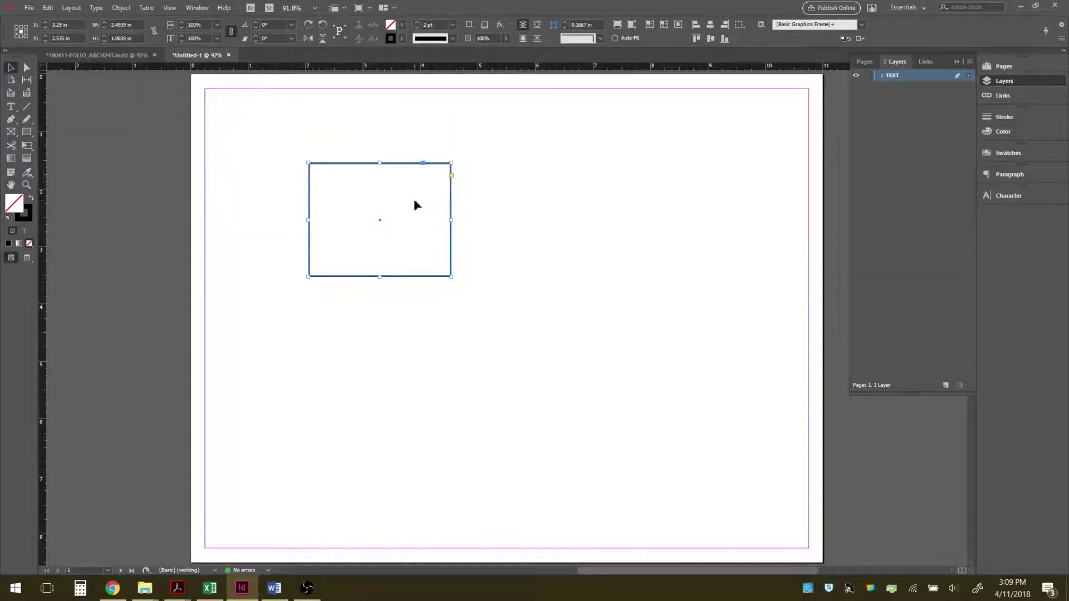
key("Delete")
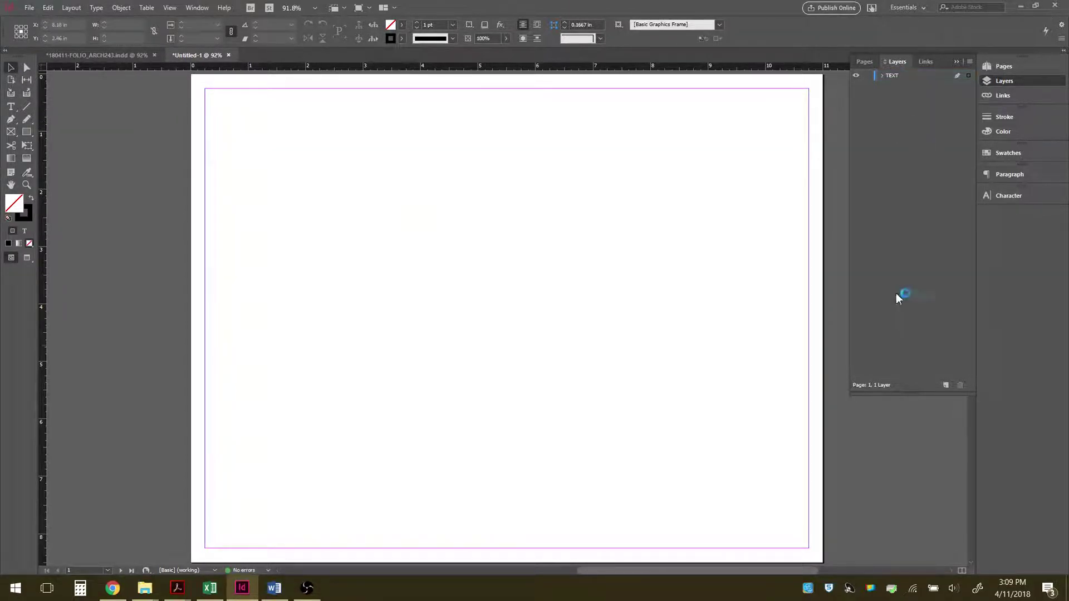
Step: Add a second layer and name it GUIDES
left_click(945, 387)
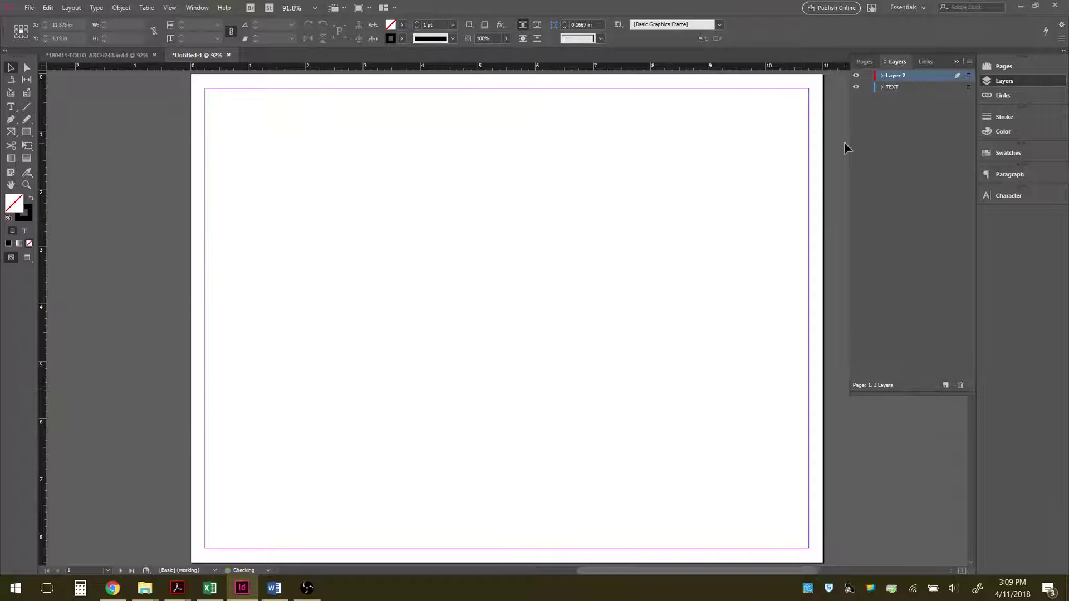
double_click(901, 78)
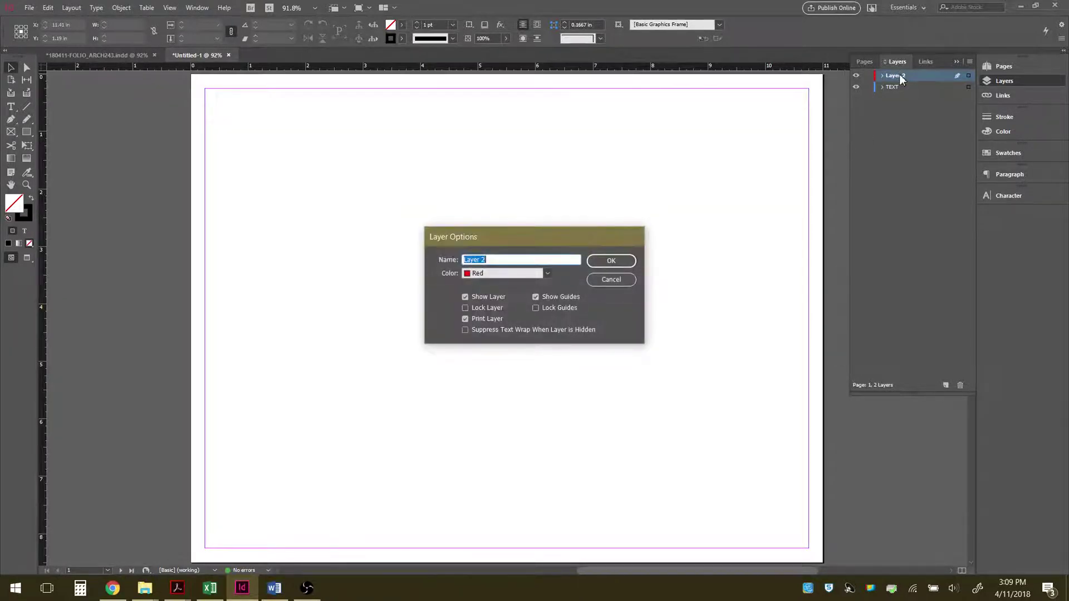
type("GUIDES")
key("Return")
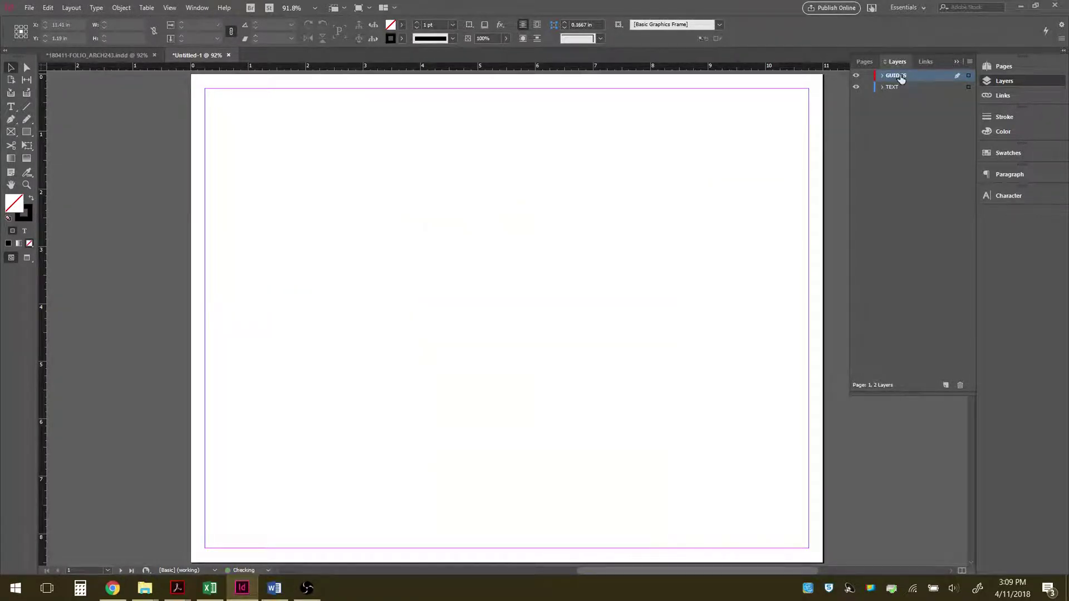
Step: Add a third layer and name it IMAGE MAIN
left_click(945, 386)
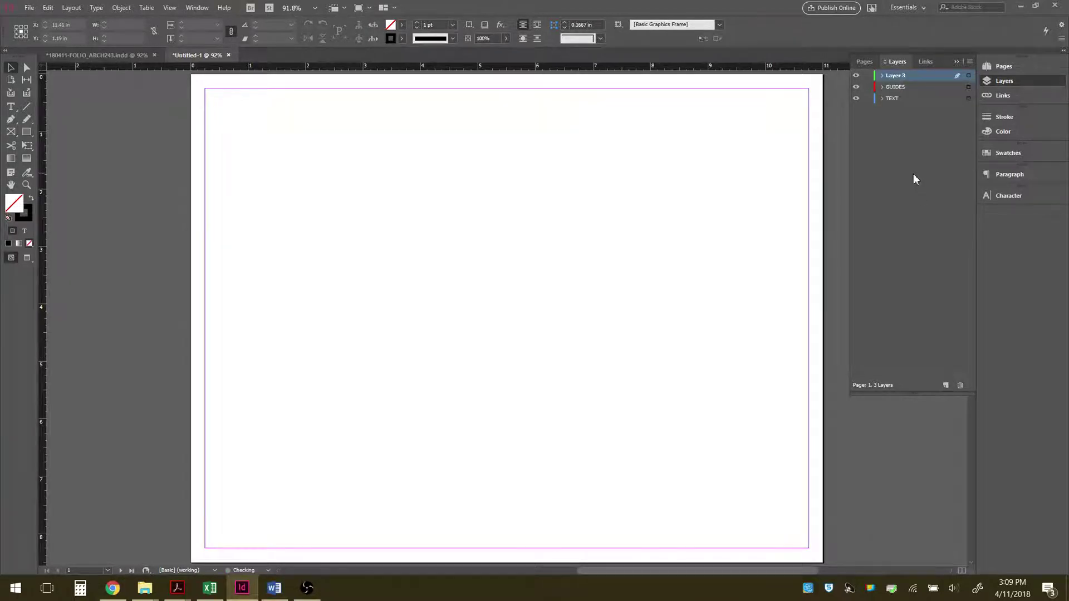
double_click(895, 75)
type("I")
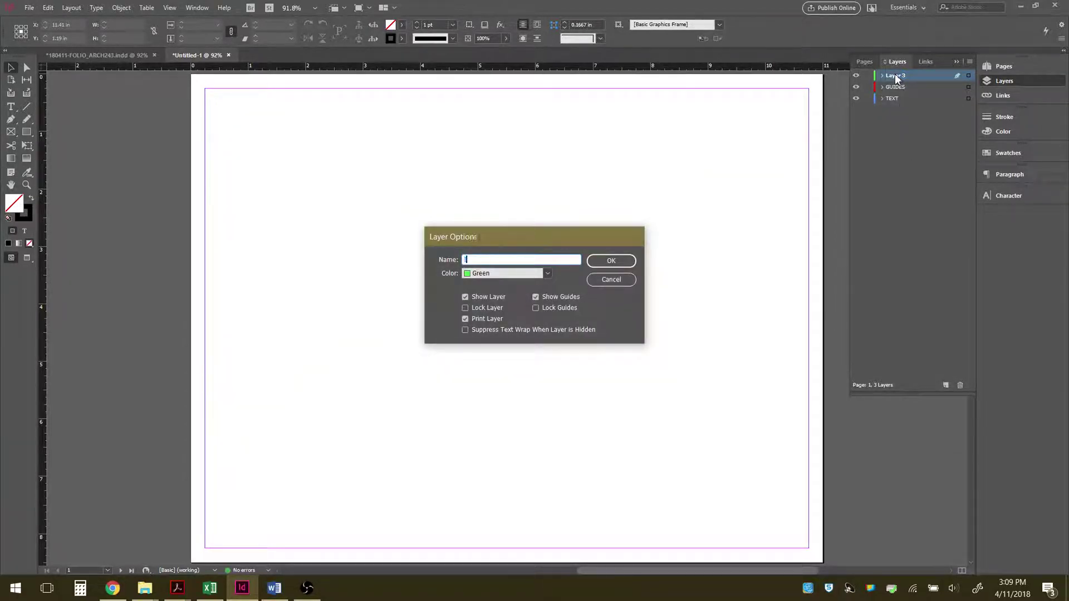
type("MAGE MAIN")
key("Return")
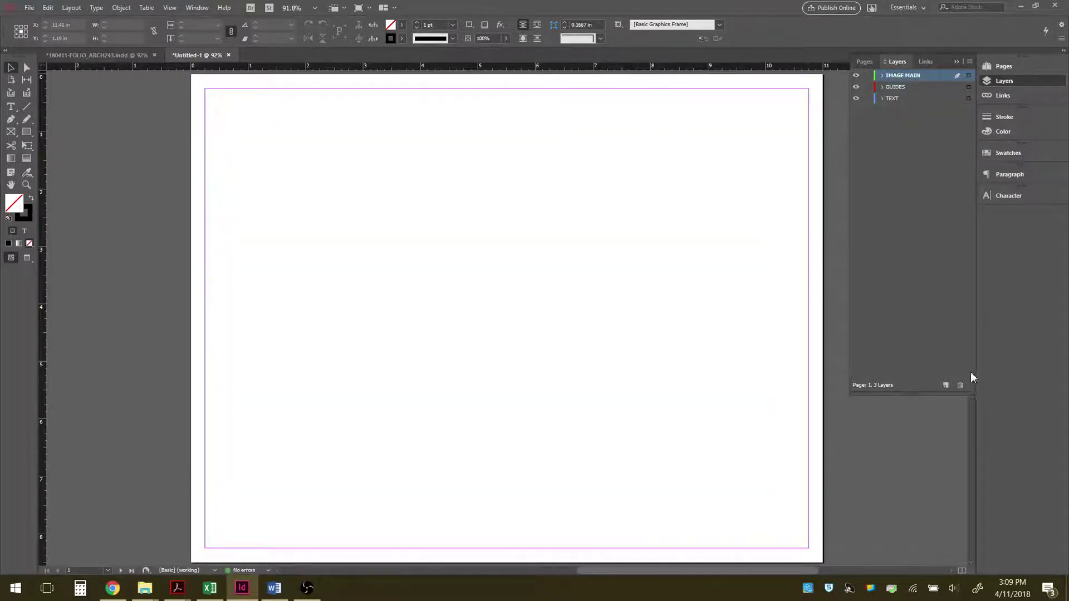
Step: Add a fourth layer and name it IMAGE BACKGROUND
left_click(945, 385)
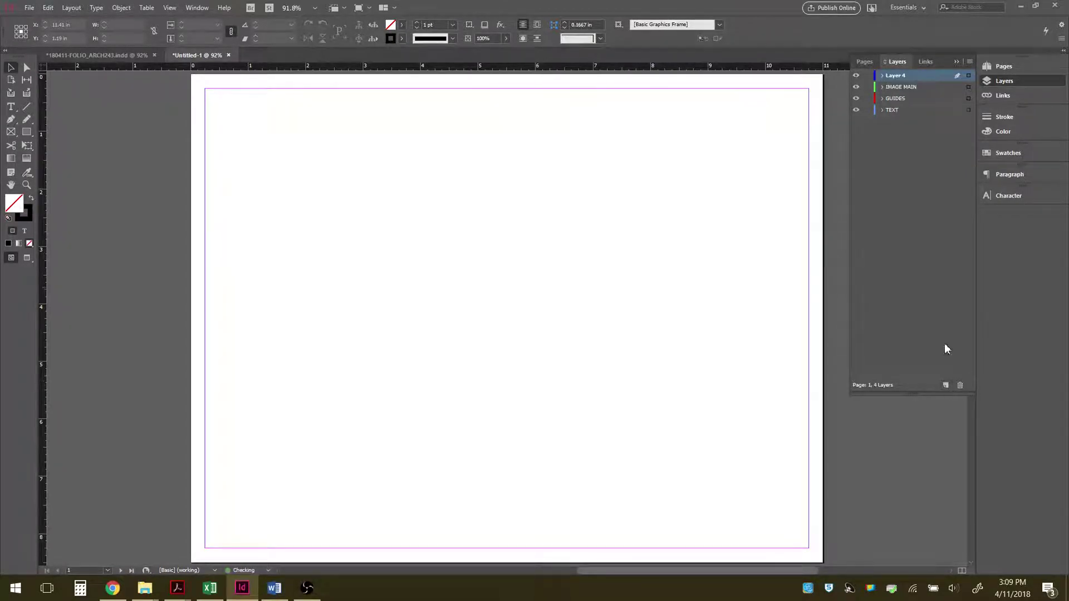
double_click(896, 75)
type("IAM")
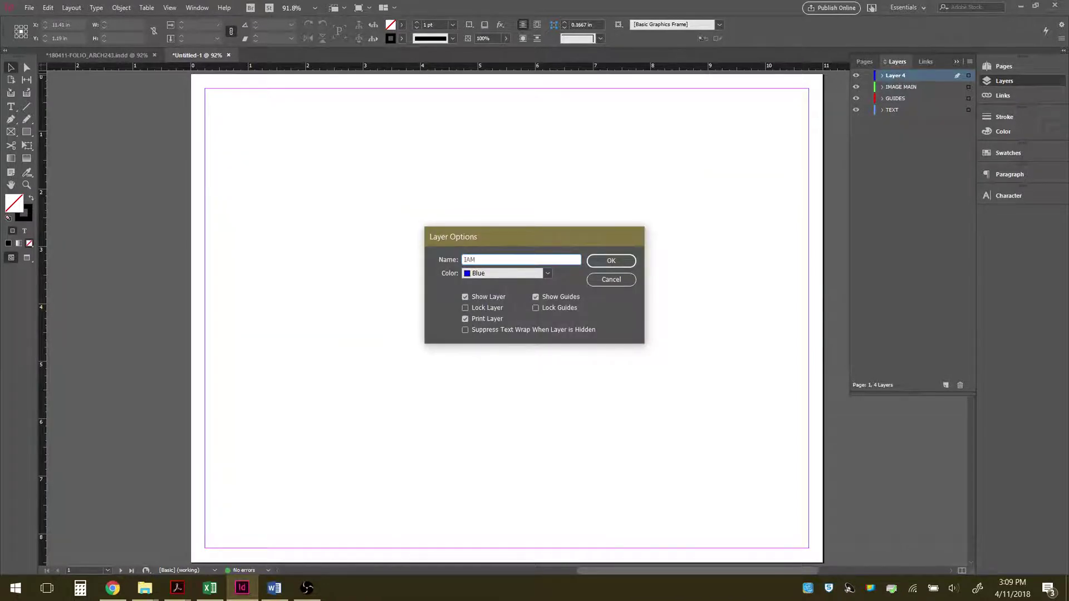
key("BackSpace")
key("BackSpace")
type("MAGE BACKGROUND")
left_click(613, 260)
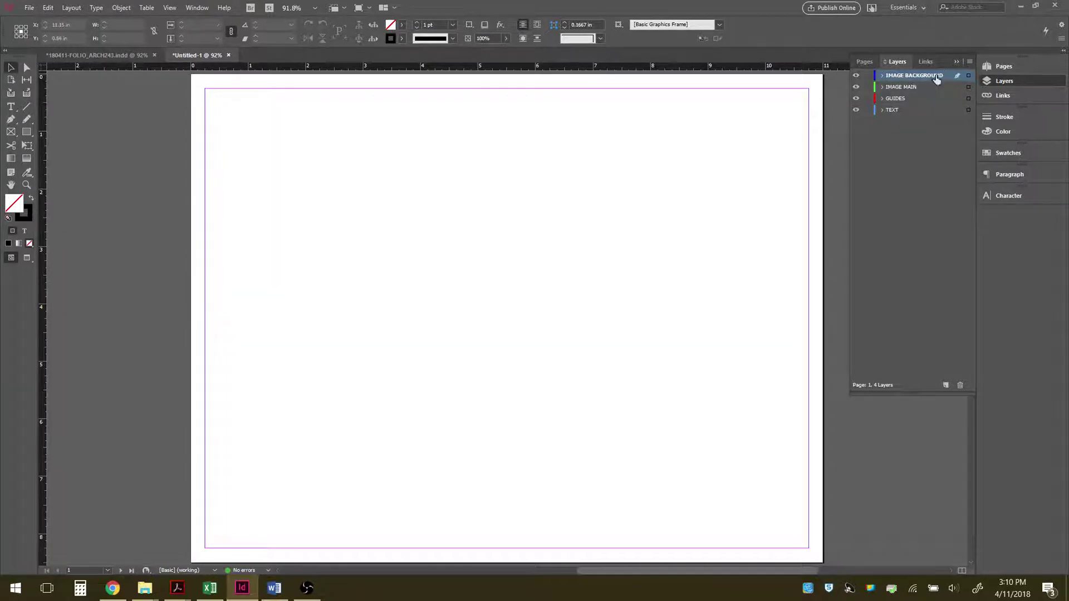
Step: Reorder the layers from top to bottom as GUIDES, TEXT, IMAGE MAIN, IMAGE BACKGROUND
left_click_drag(937, 80, 910, 104)
left_click(904, 79)
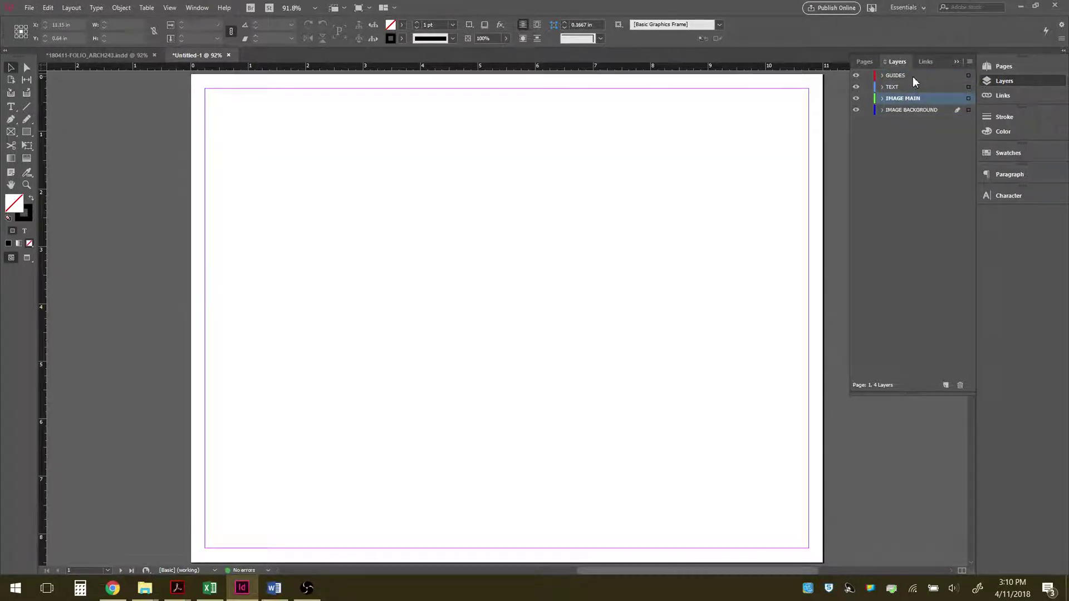
left_click(913, 76)
left_click(902, 140)
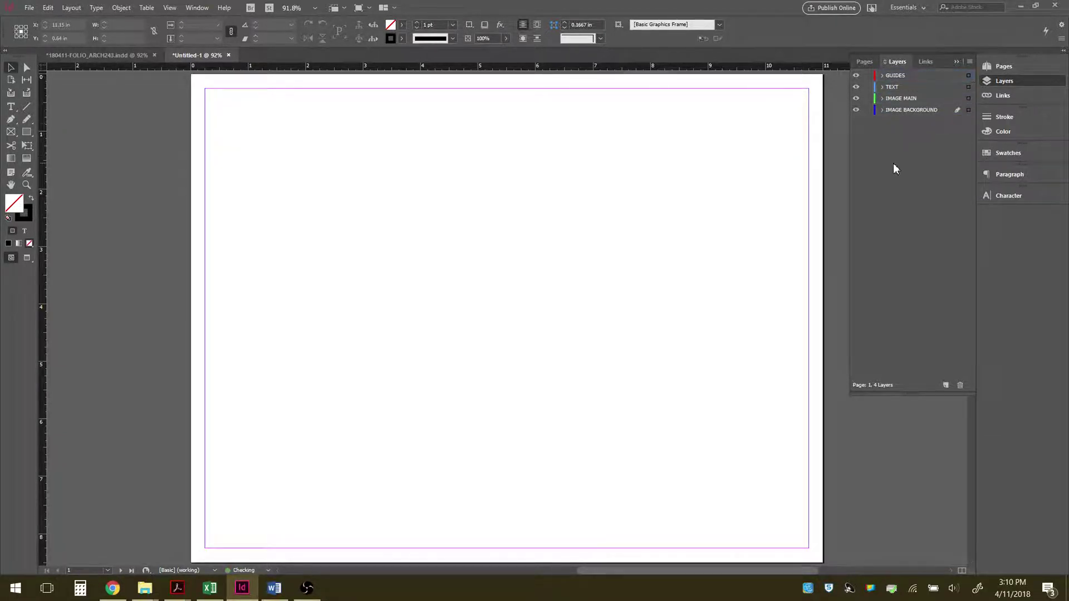
Step: Widen the page overview, go to spread 4-5 and examine its facing pages with the whole spread fitted in view
left_click(863, 62)
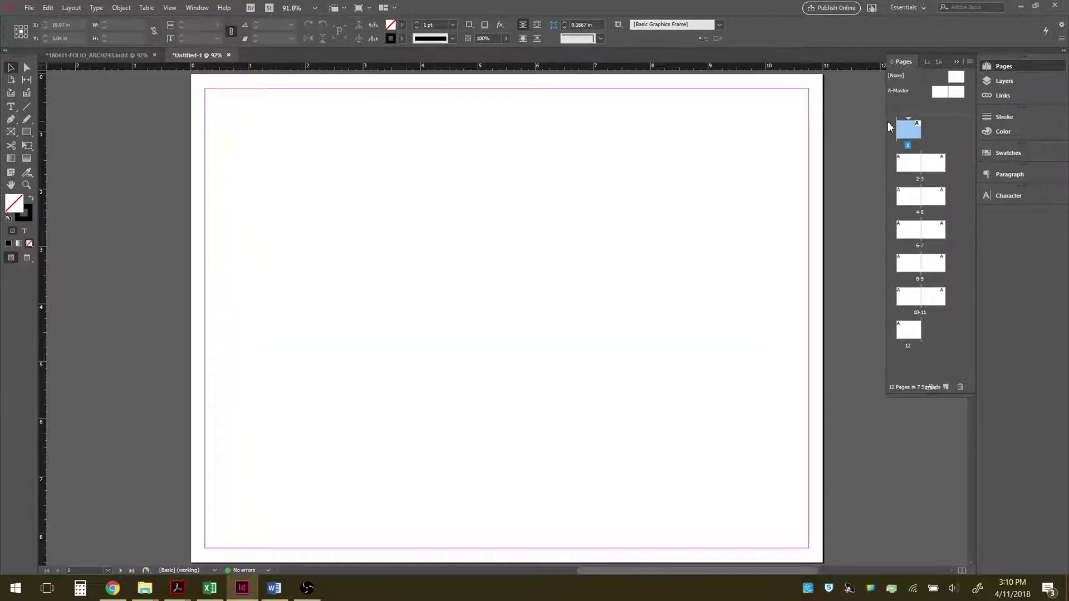
left_click_drag(887, 122, 845, 129)
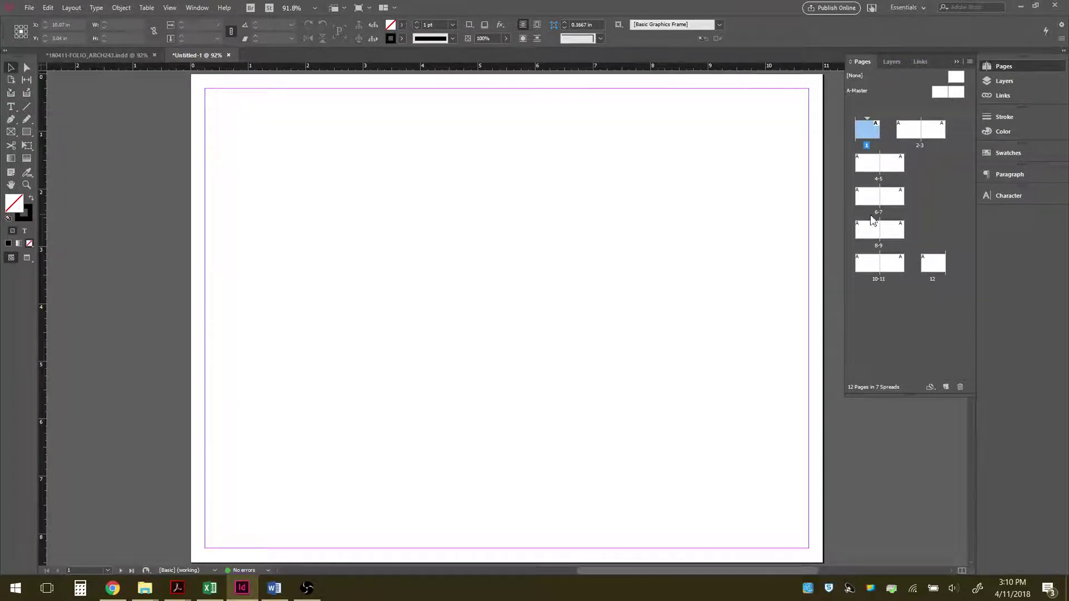
double_click(872, 168)
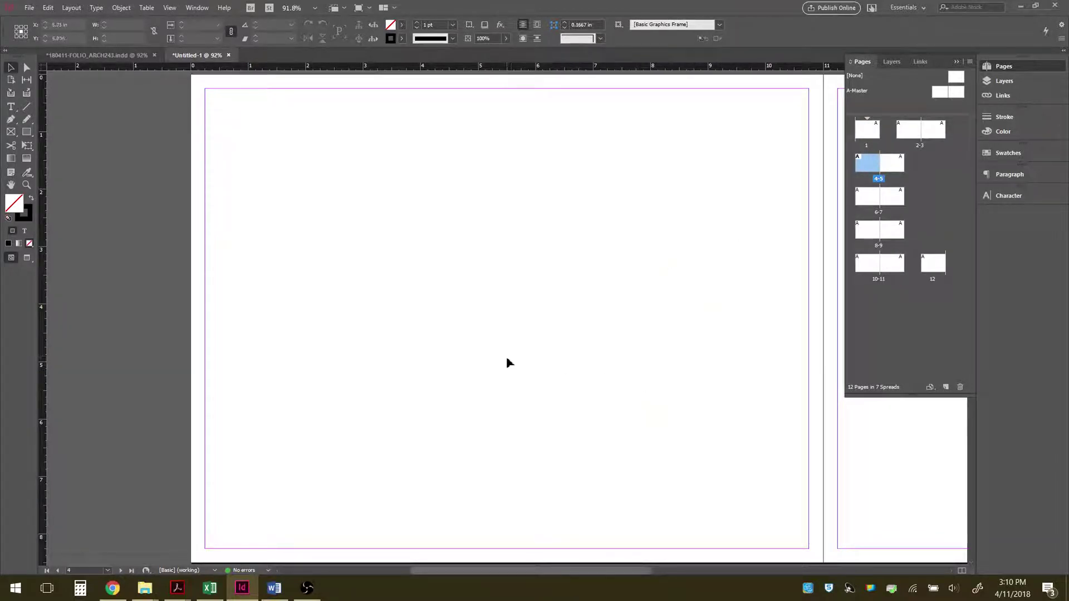
scroll(429, 336, "right", 3)
scroll(384, 325, "right", 3)
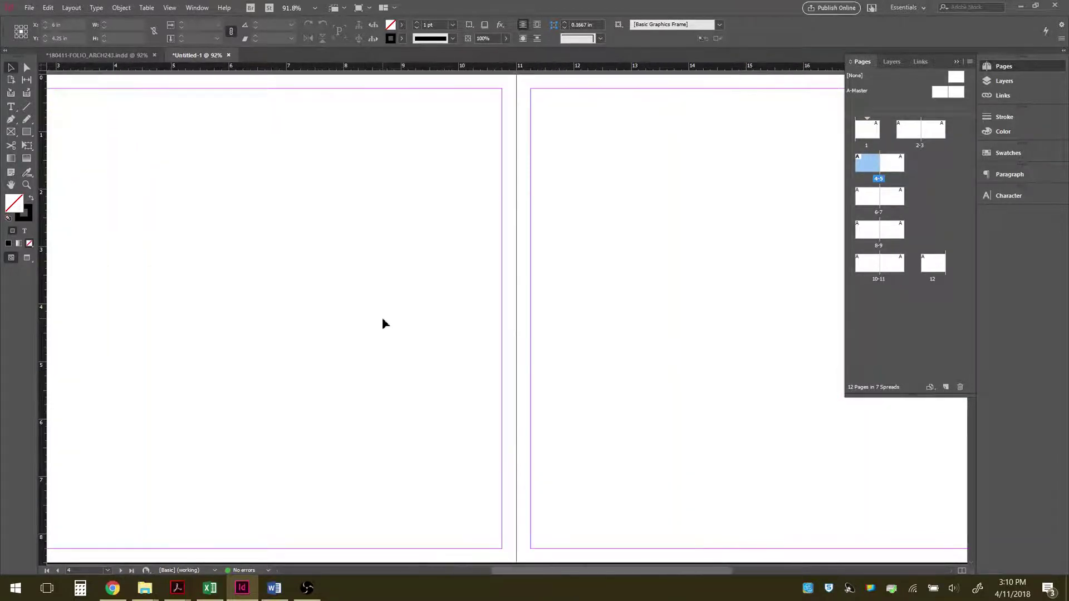
scroll(498, 343, "down", 3)
scroll(482, 331, "up", 1)
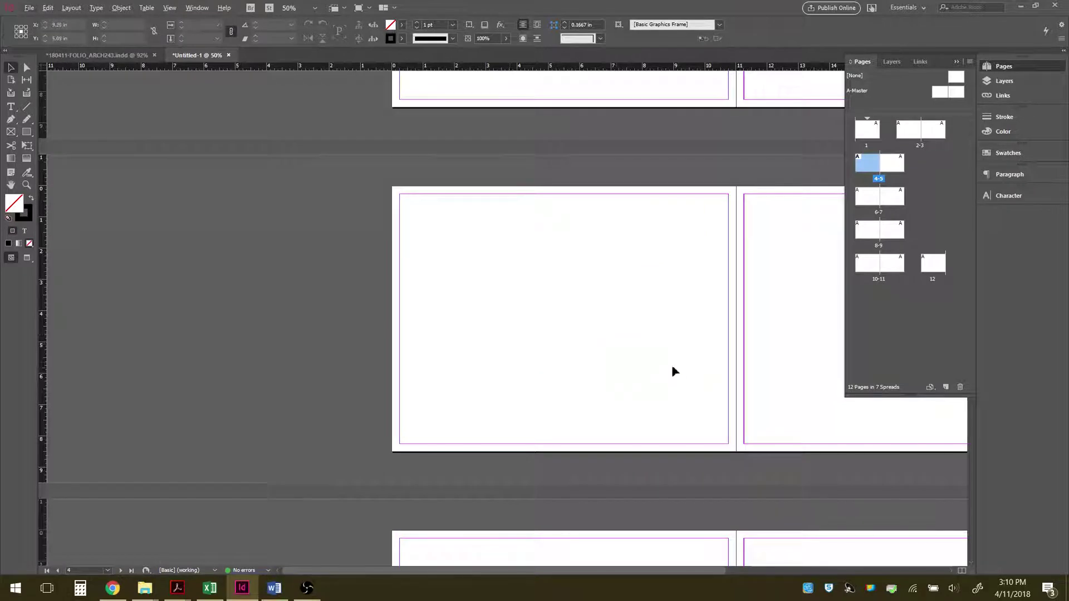
left_click_drag(689, 356, 399, 343)
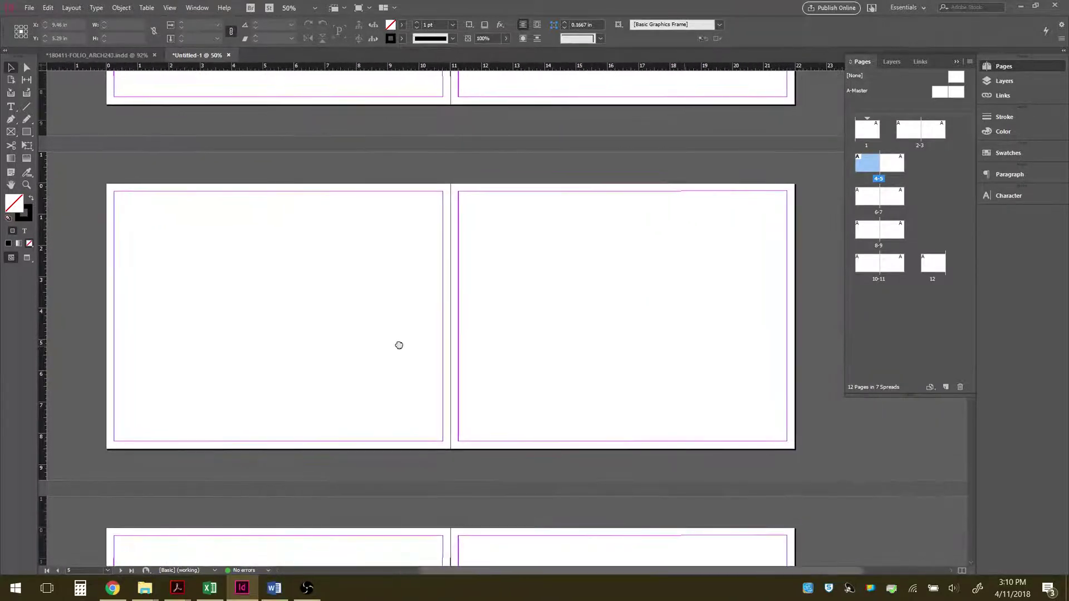
scroll(458, 351, "down", 1)
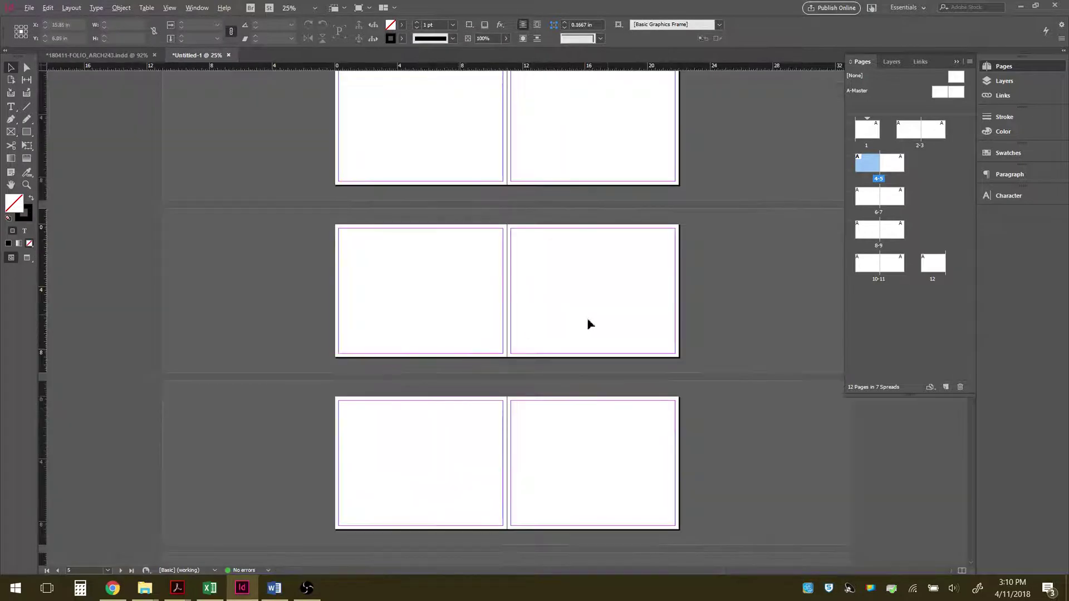
scroll(595, 321, "up", 1)
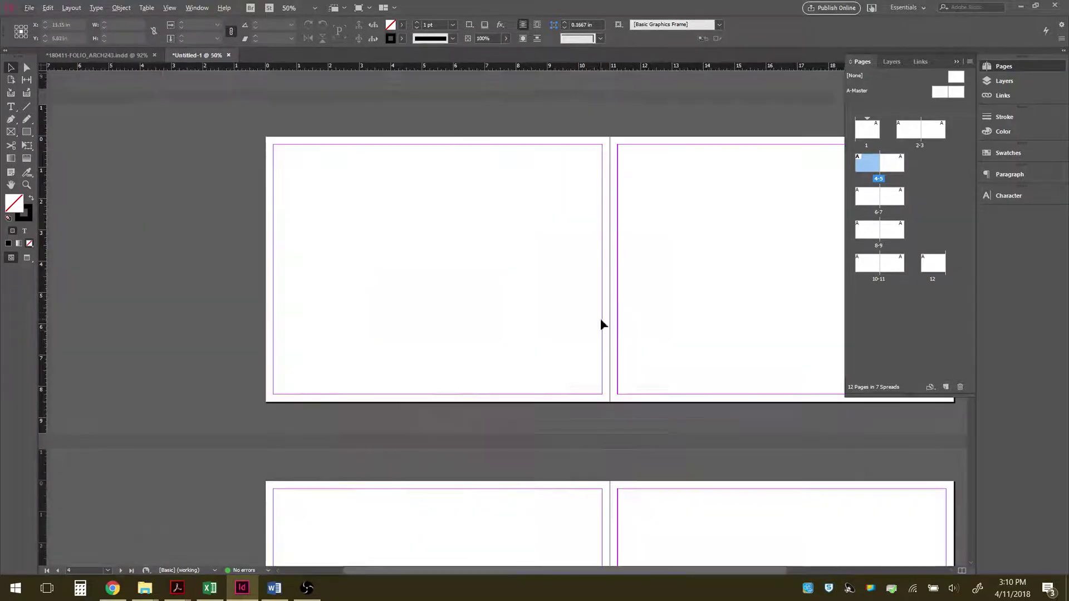
double_click(12, 187)
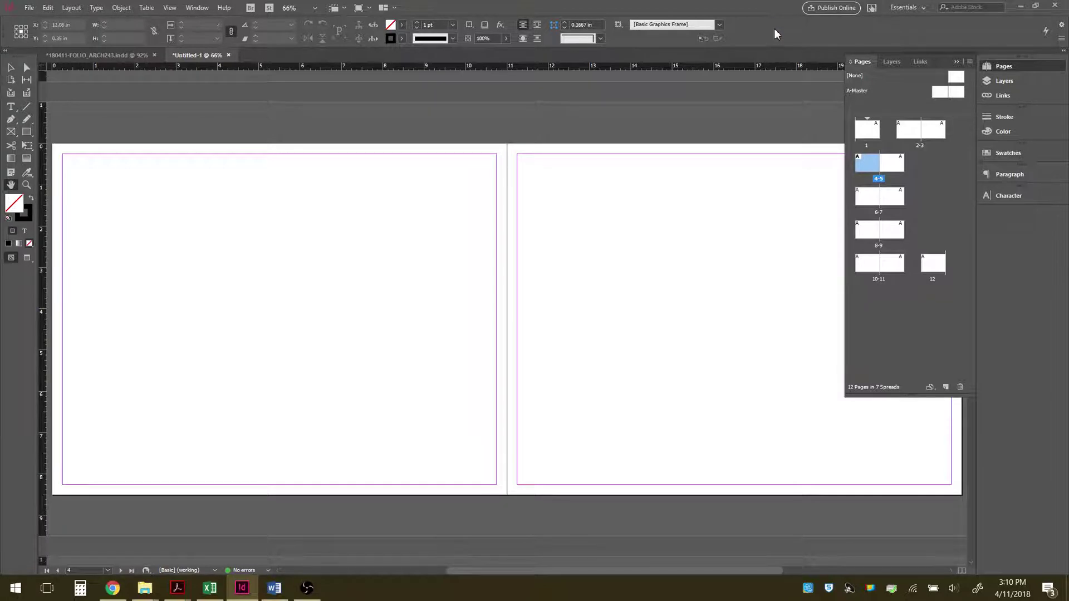
Step: Review the available workspaces, keeping Essentials, and look over the document's layers and links
left_click(919, 8)
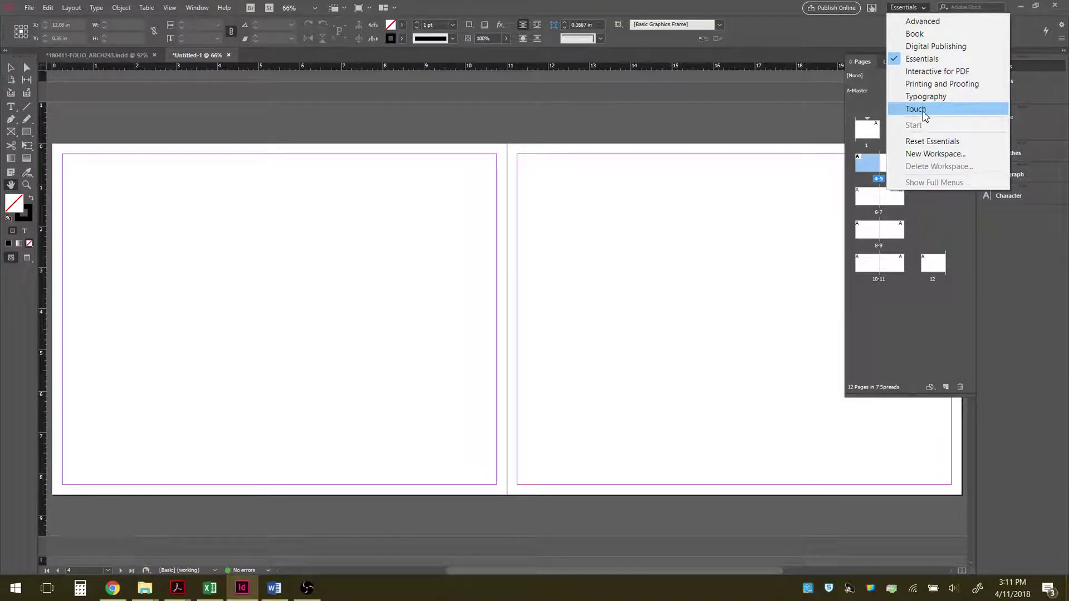
left_click(935, 59)
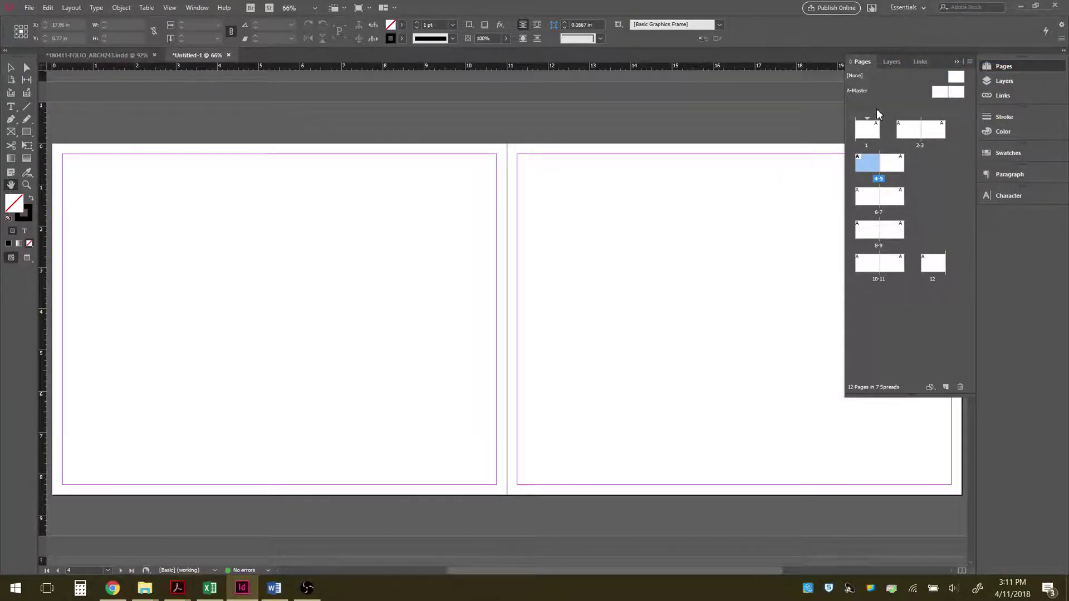
left_click(895, 64)
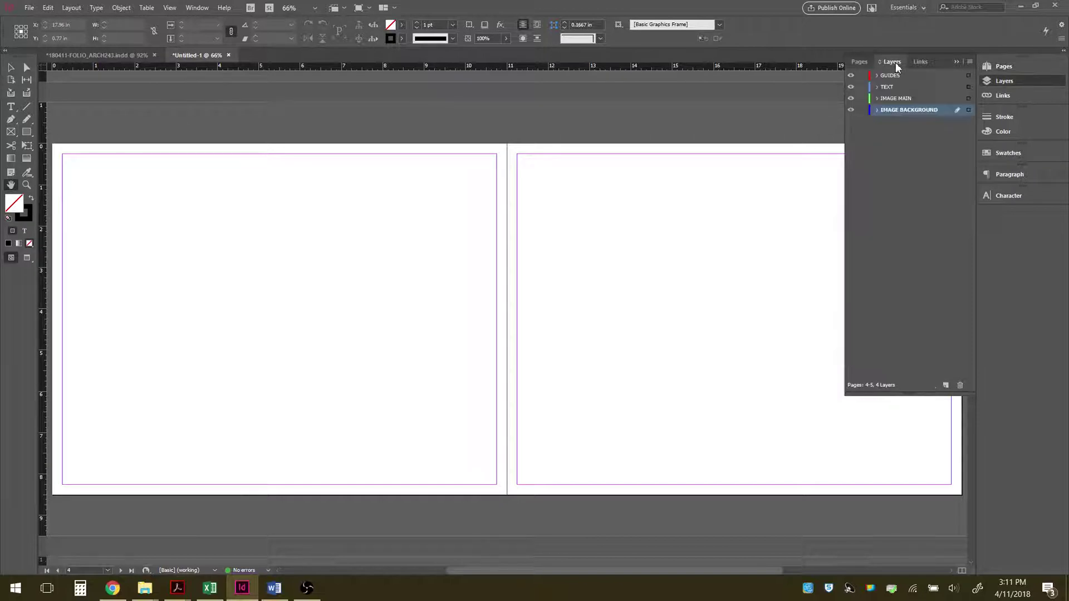
left_click(923, 62)
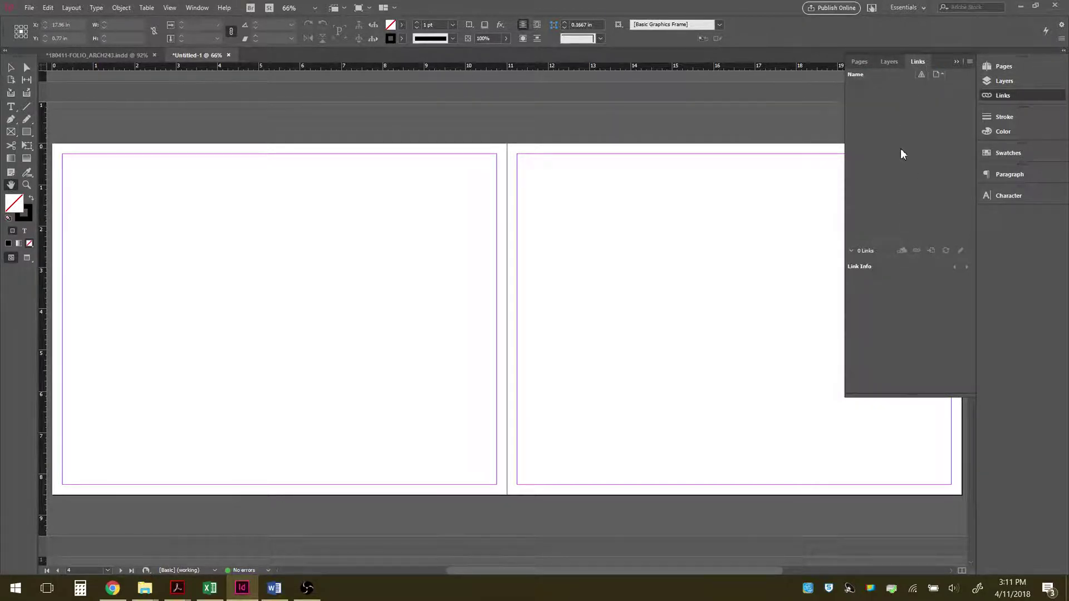
Step: Open the A-Master spread for editing and narrow the page overview to a single column of spreads
left_click(860, 62)
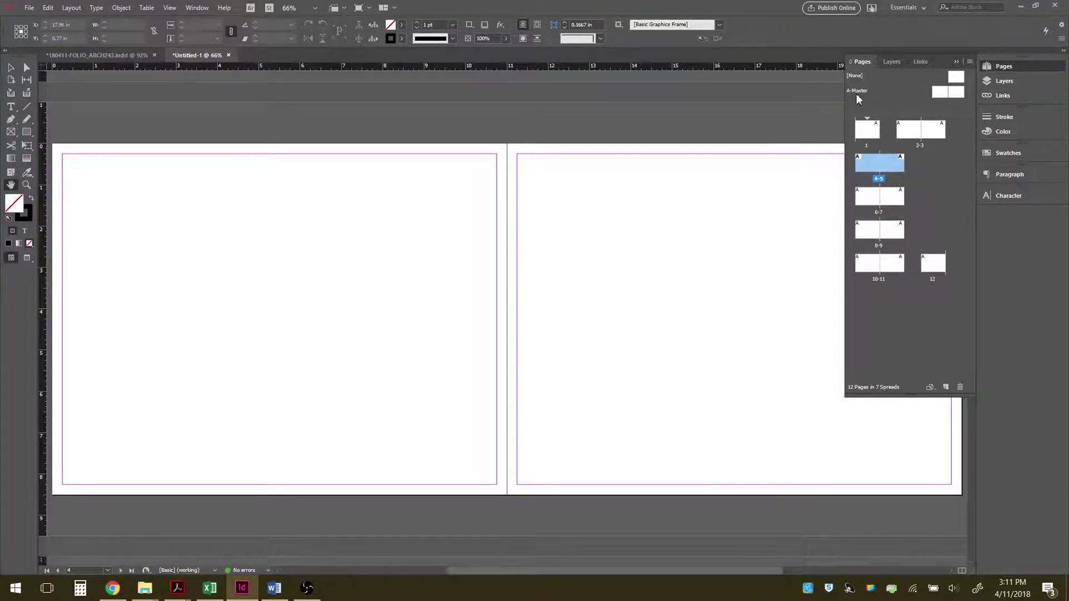
left_click(955, 93)
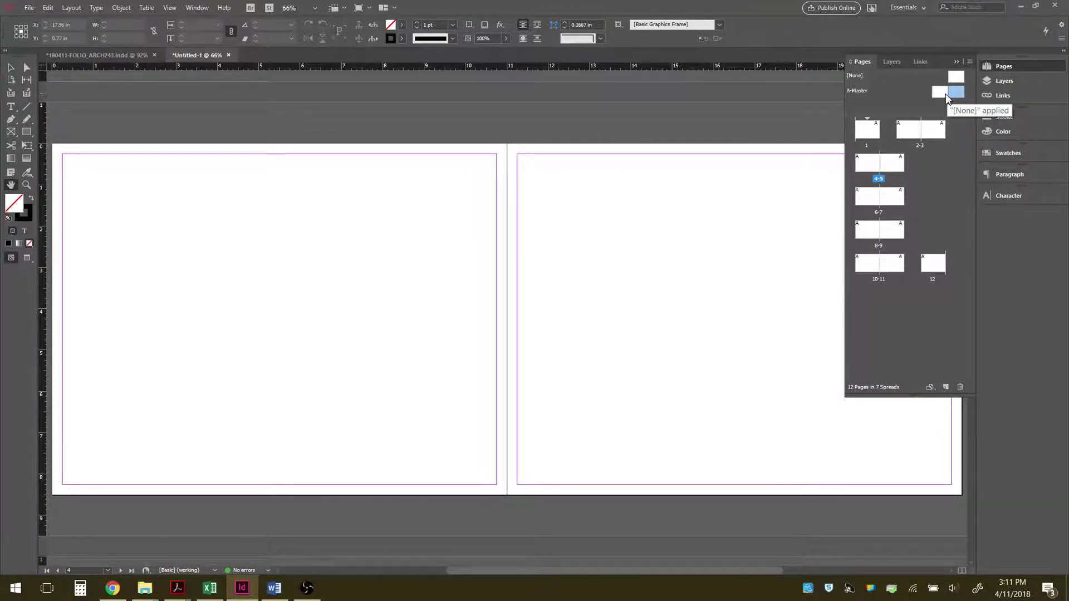
double_click(944, 94)
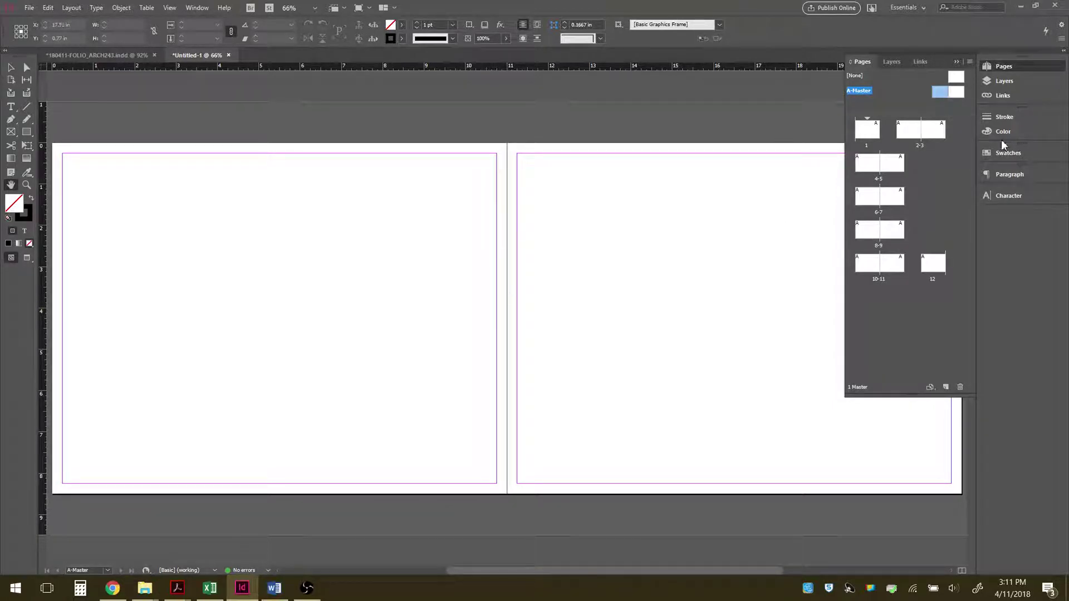
double_click(959, 93)
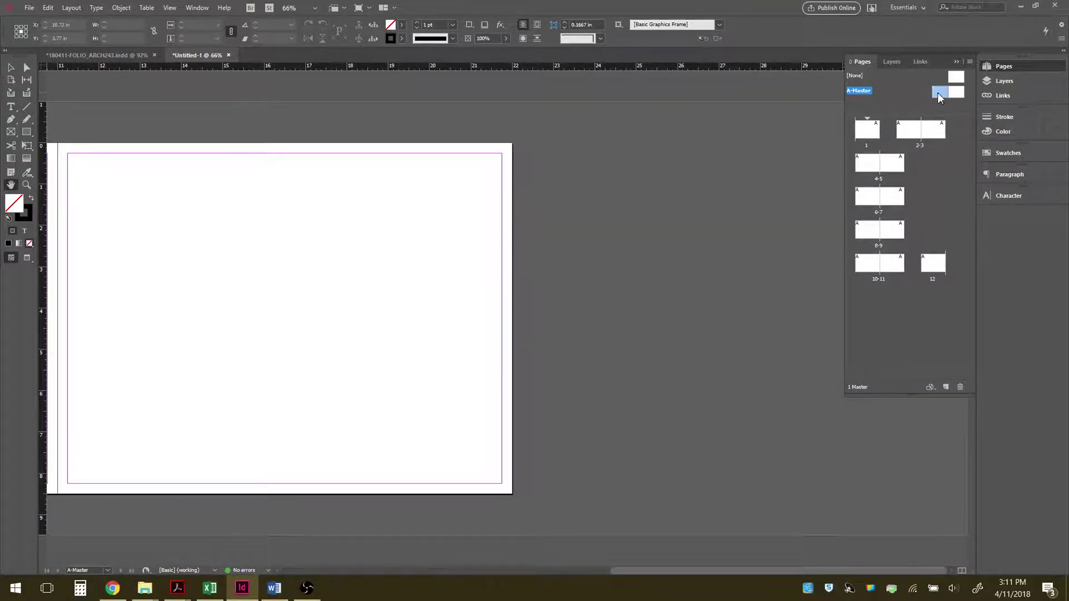
double_click(938, 93)
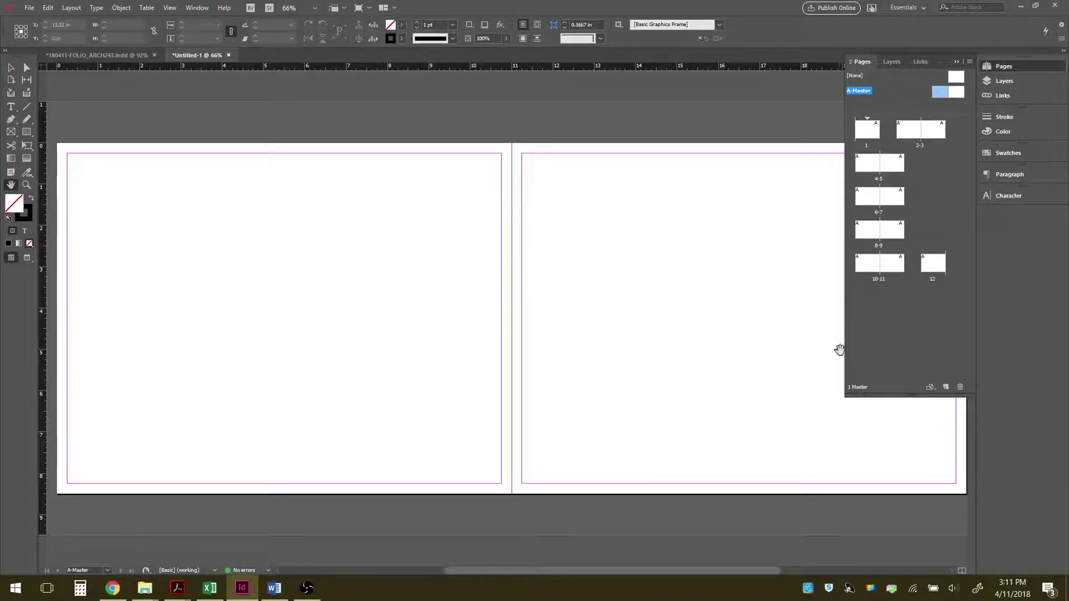
left_click_drag(844, 352, 860, 349)
left_click_drag(873, 347, 887, 349)
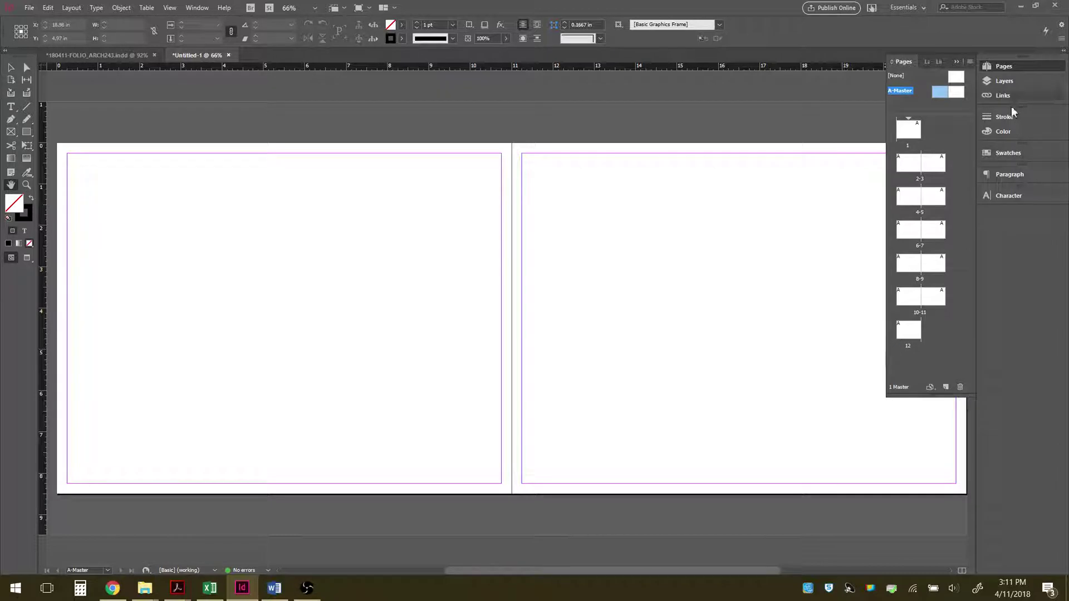
Step: Make GUIDES the active layer while staying on the A-Master spread
left_click(1010, 82)
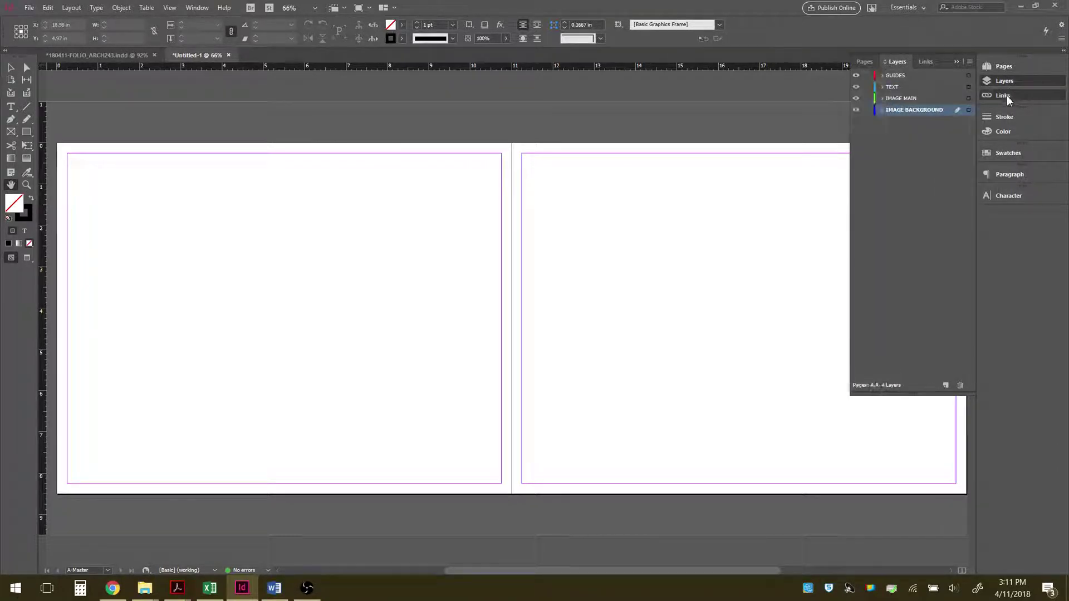
left_click(1007, 95)
left_click(867, 61)
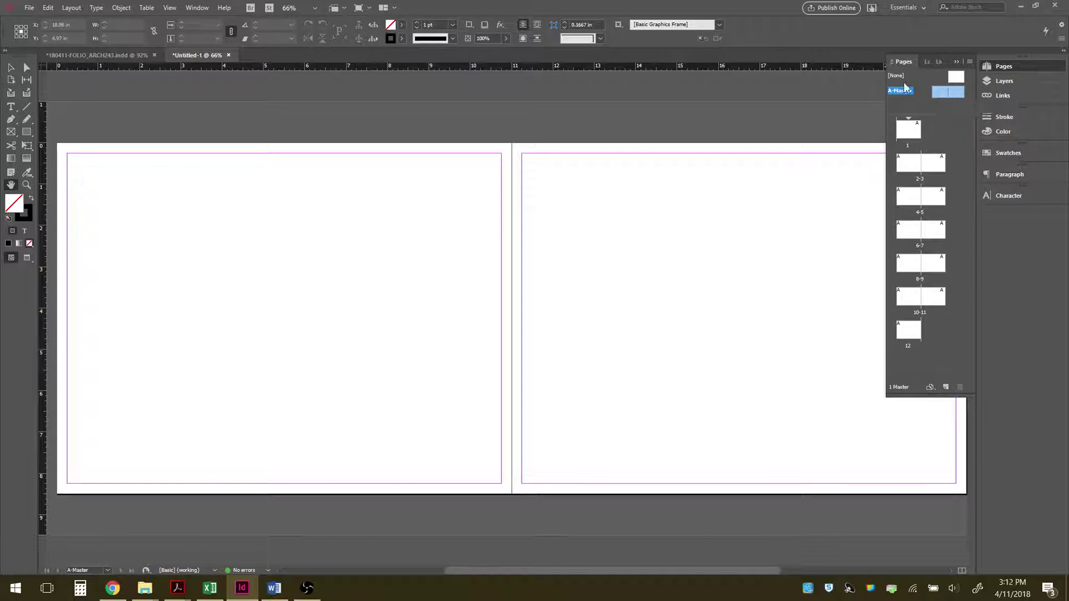
left_click(1007, 81)
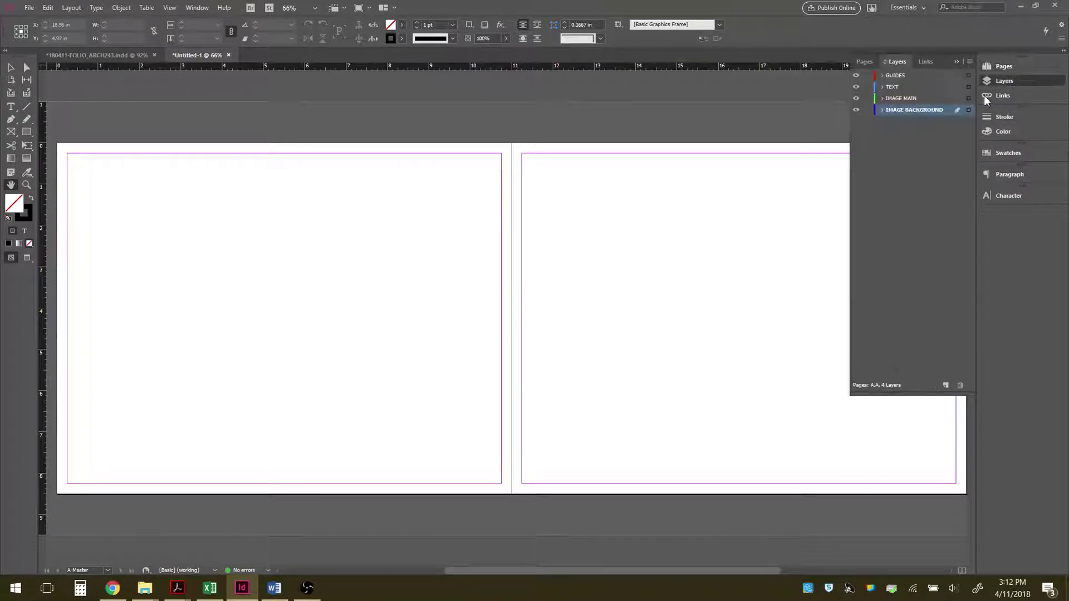
left_click(905, 77)
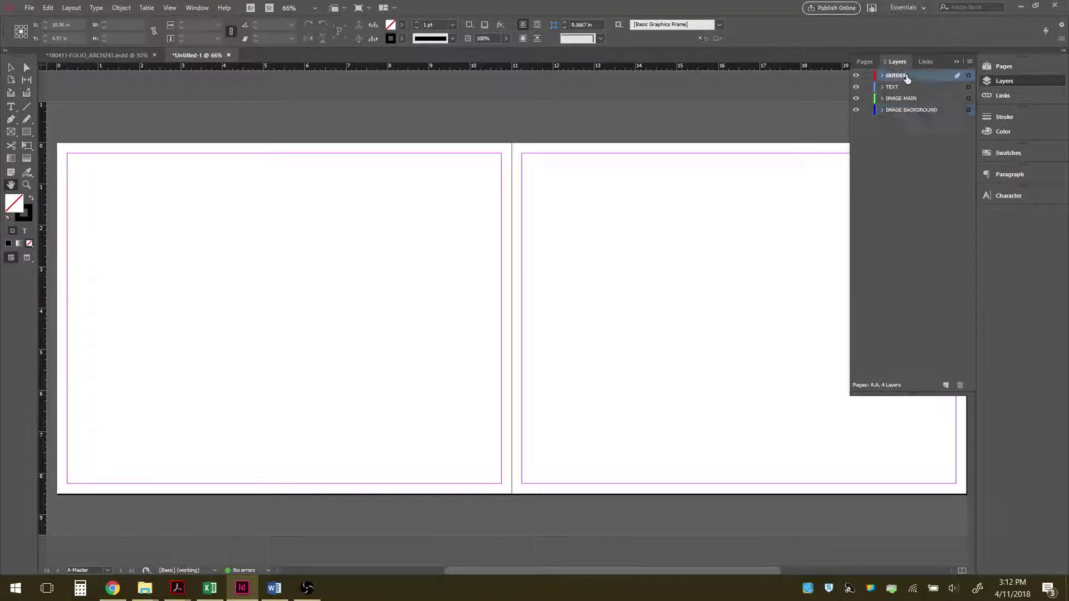
left_click(864, 62)
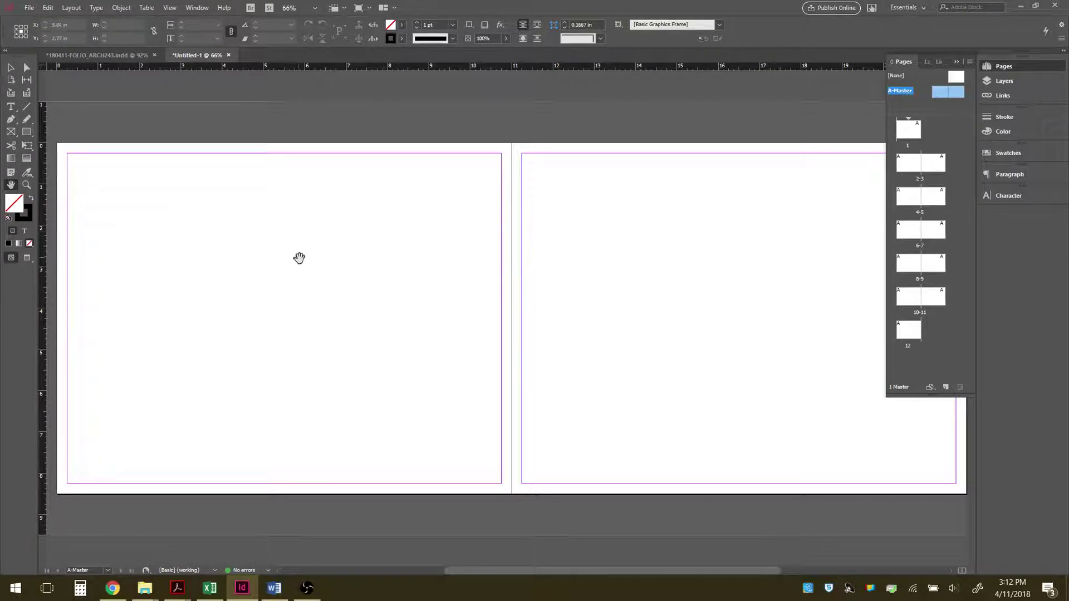
Step: Place a vertical guide at 5.5 in, down the centre of A-Master's left-hand page
key("ctrl+1")
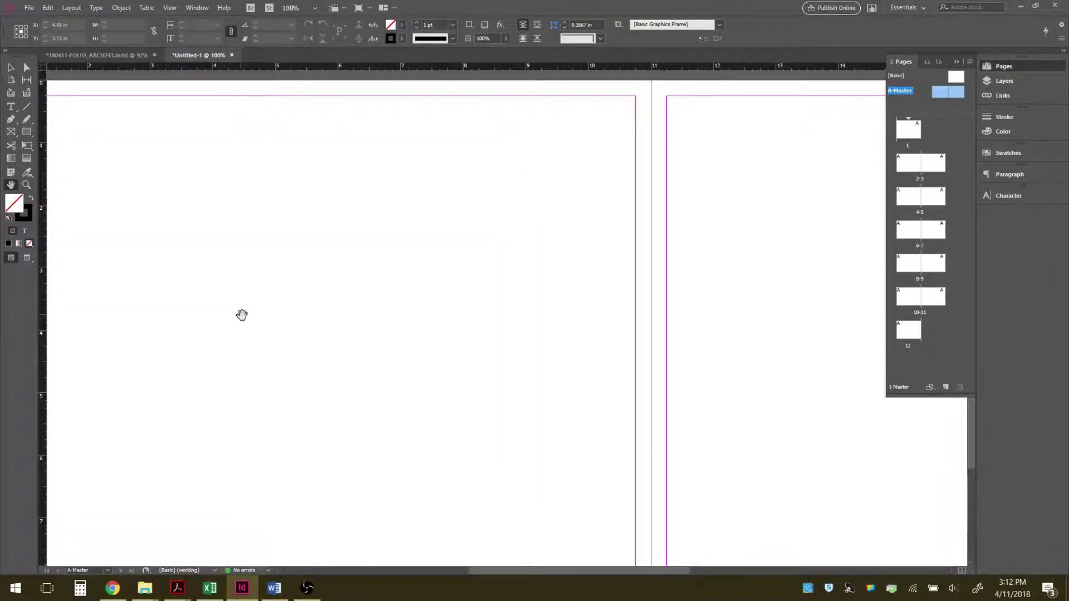
key("ctrl+minus")
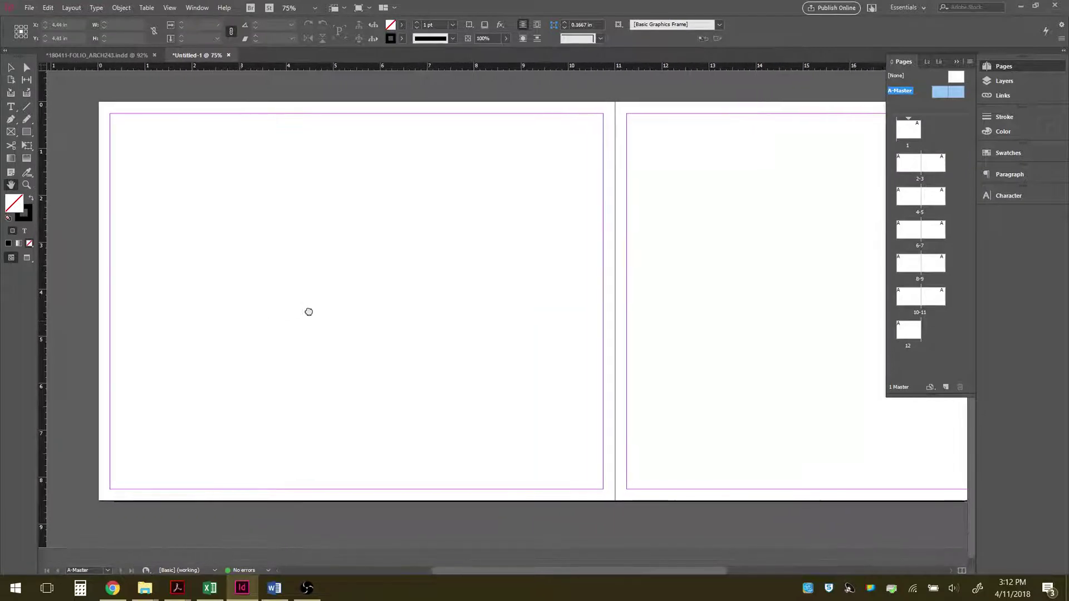
left_click_drag(309, 312, 301, 296)
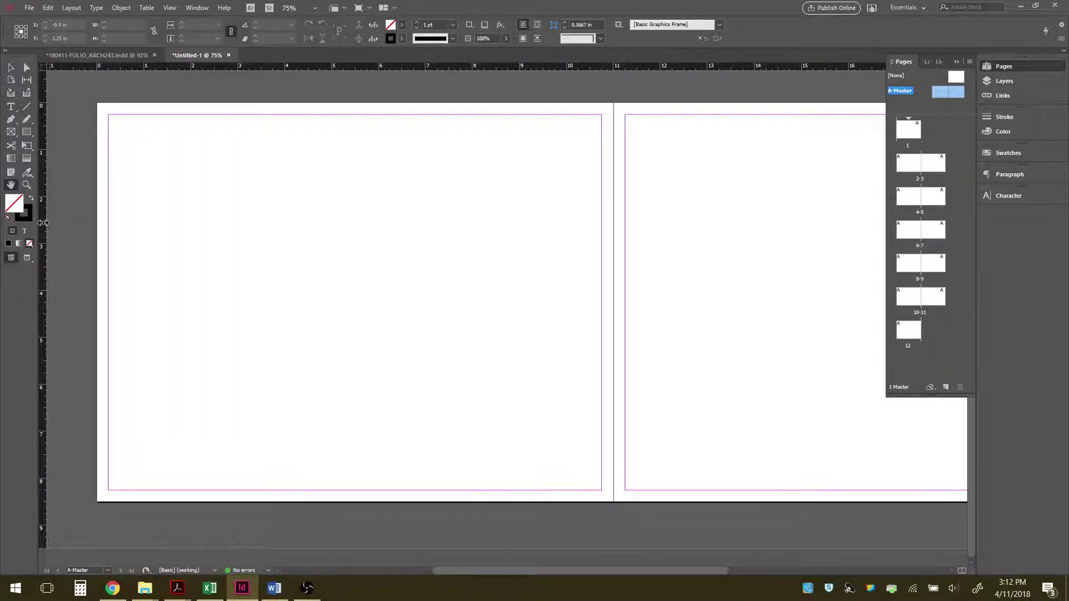
left_click_drag(43, 223, 352, 200)
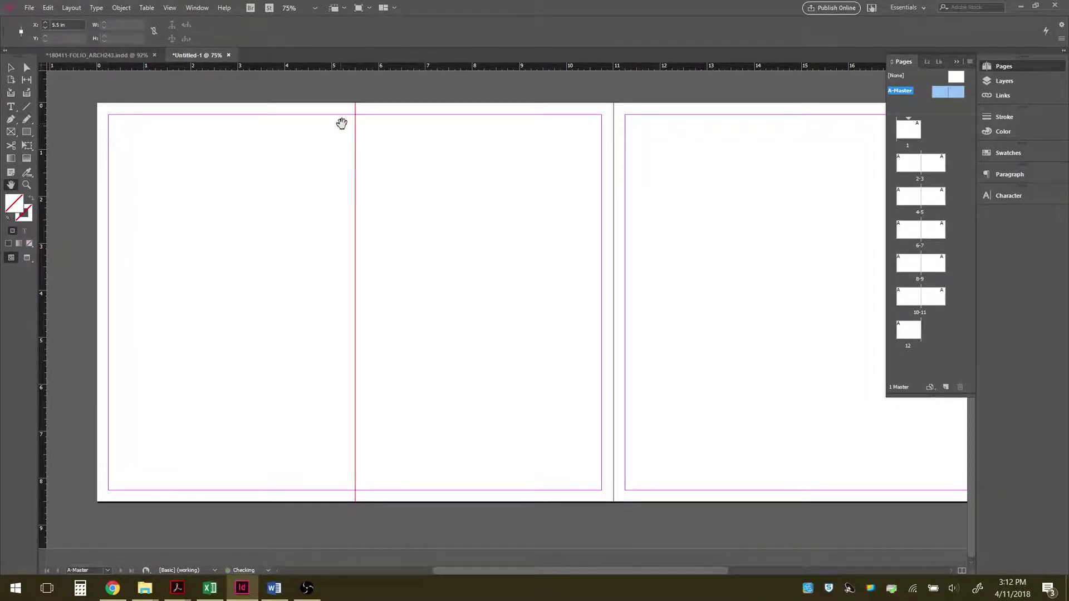
Step: Add vertical page guides at 5.625 in and 5.375 in, one on each side of the centre guide
scroll(336, 98, "up", 4)
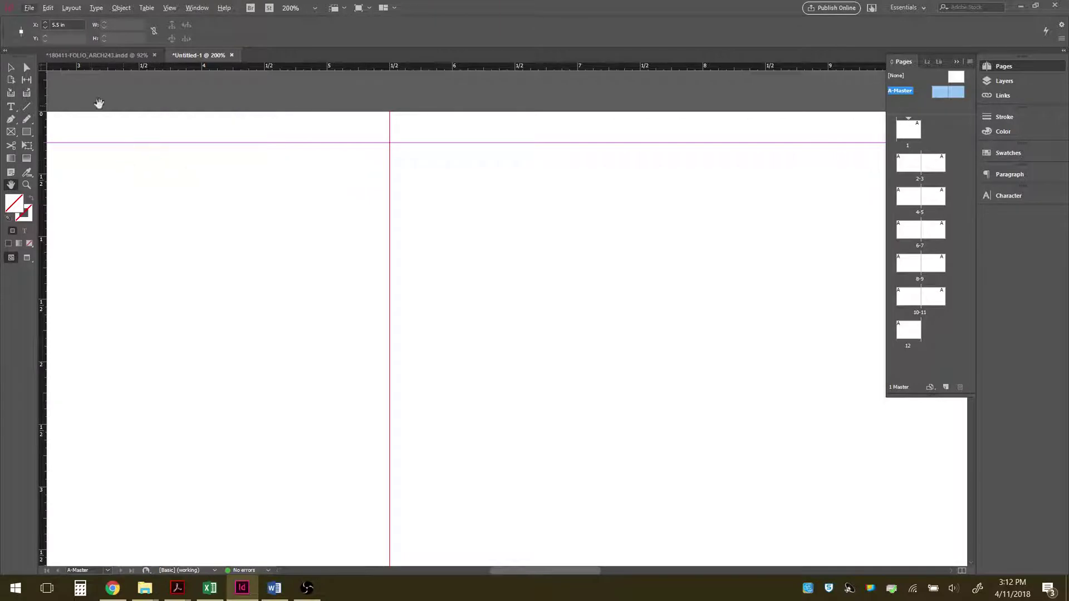
left_click_drag(42, 216, 390, 177)
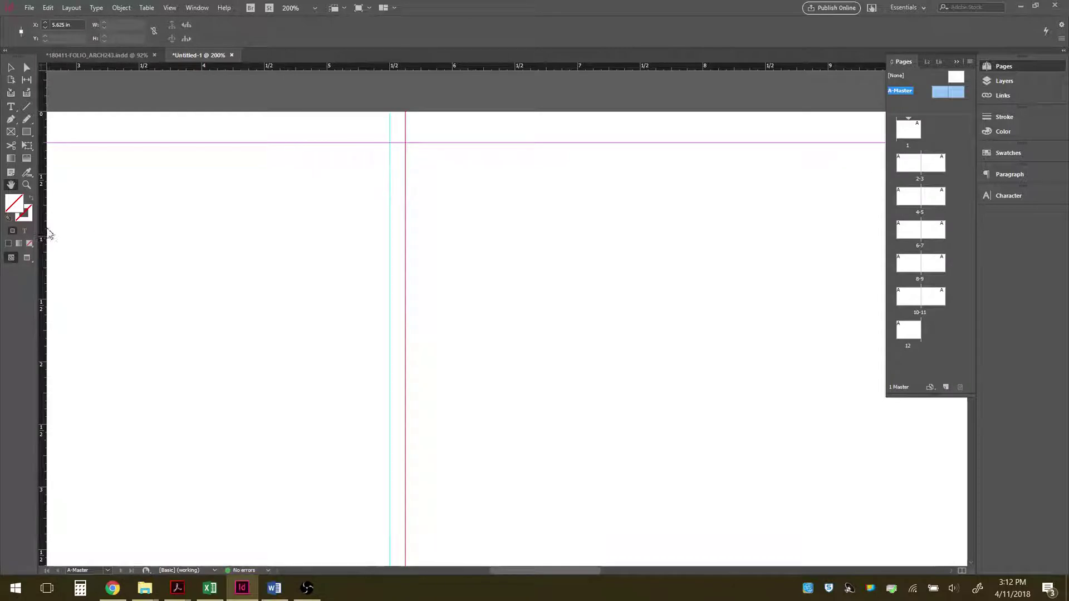
left_click_drag(45, 233, 374, 226)
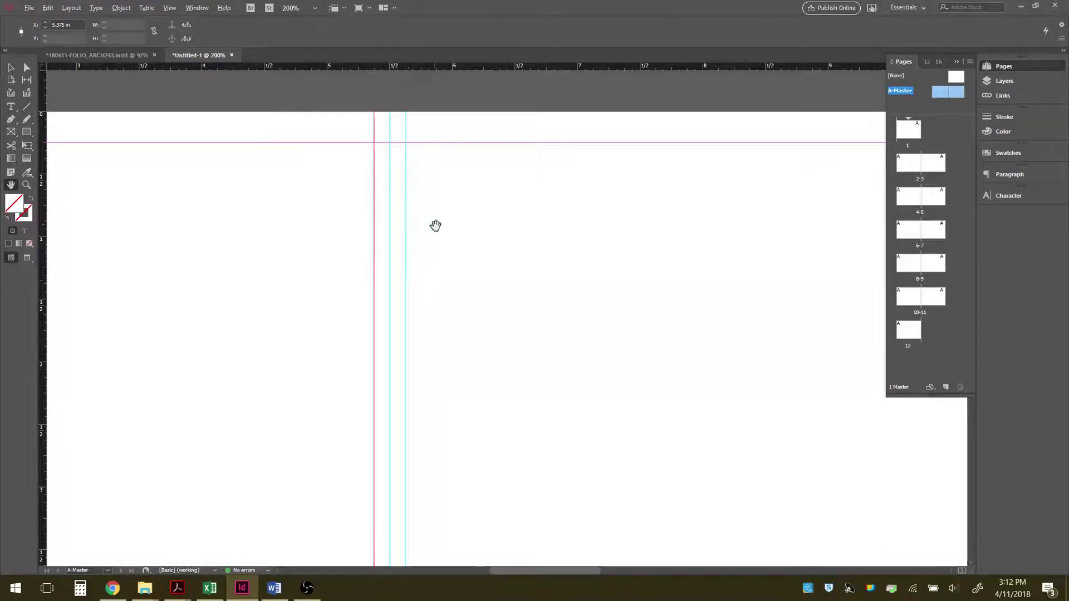
key("ctrl+1")
scroll(427, 120, "up", 1)
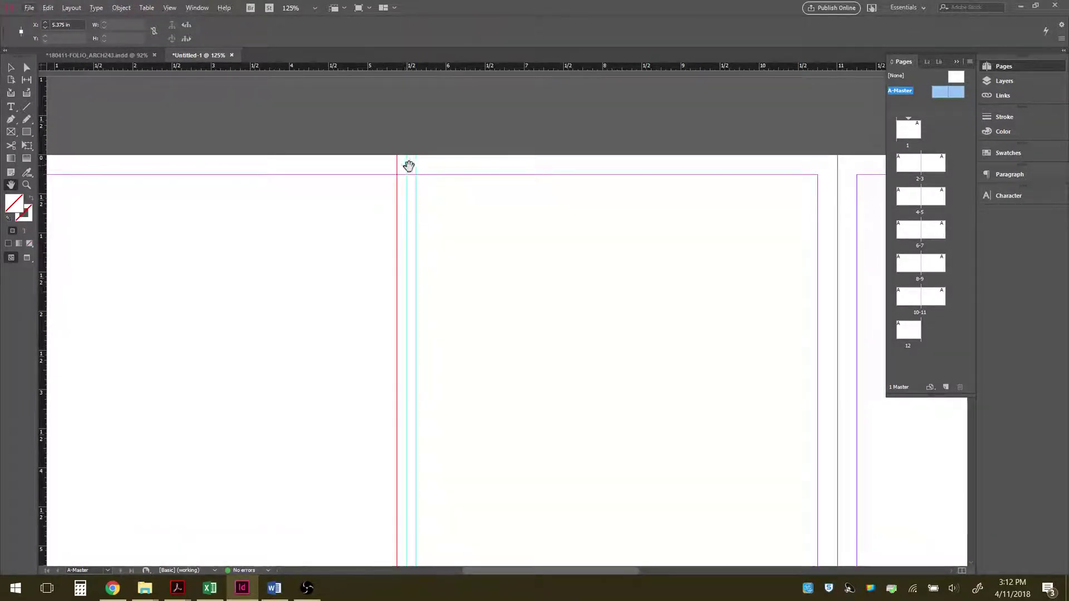
Step: Select the centre guide to check its layer assignment and position, and clear the selection
left_click(927, 62)
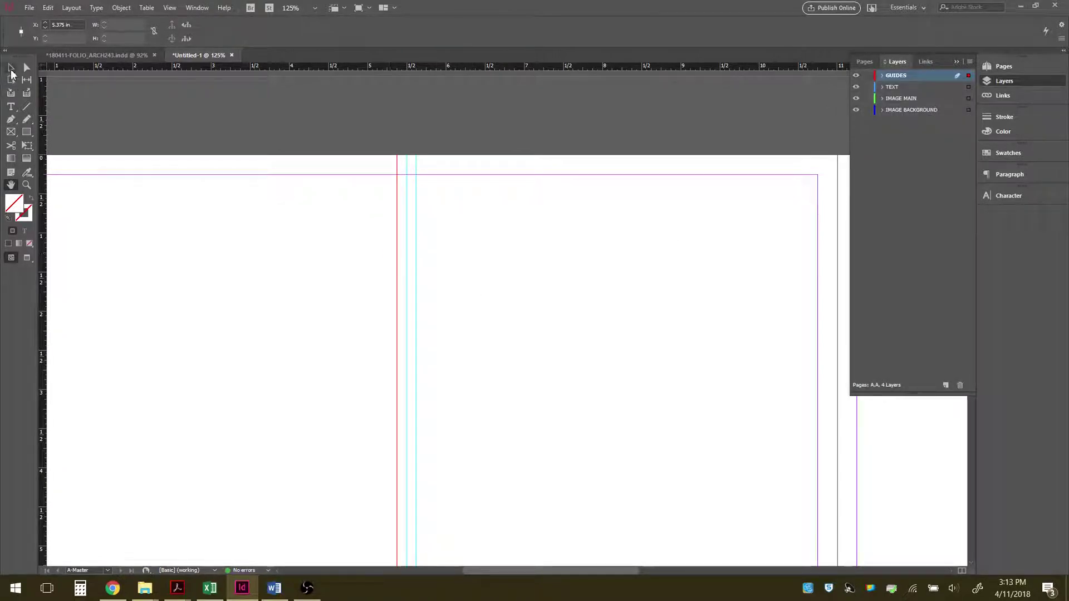
left_click(11, 68)
left_click(407, 198)
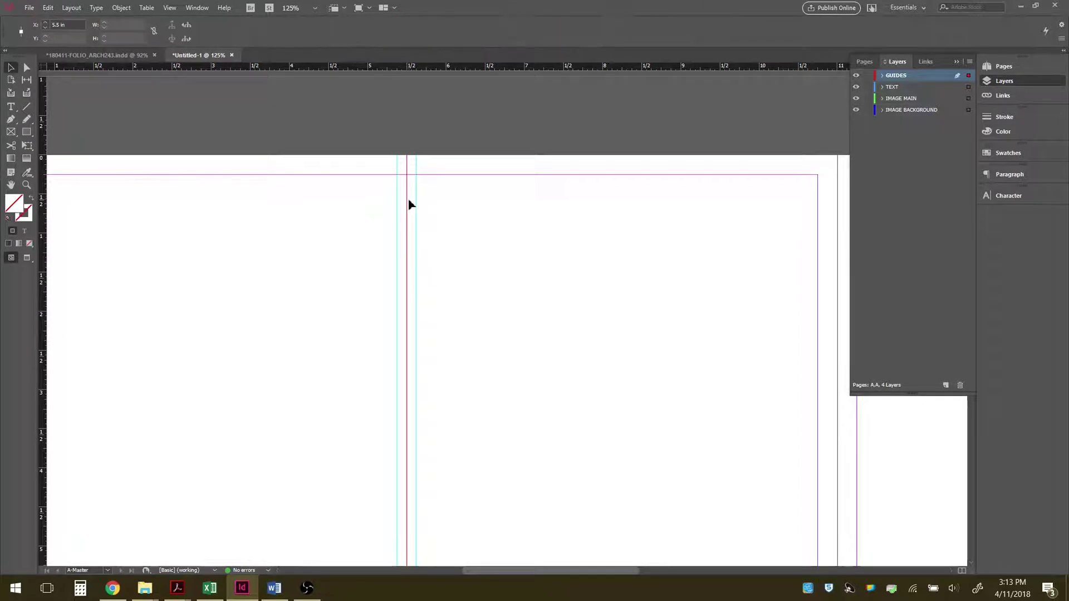
left_click(744, 315)
scroll(692, 289, "left", 3)
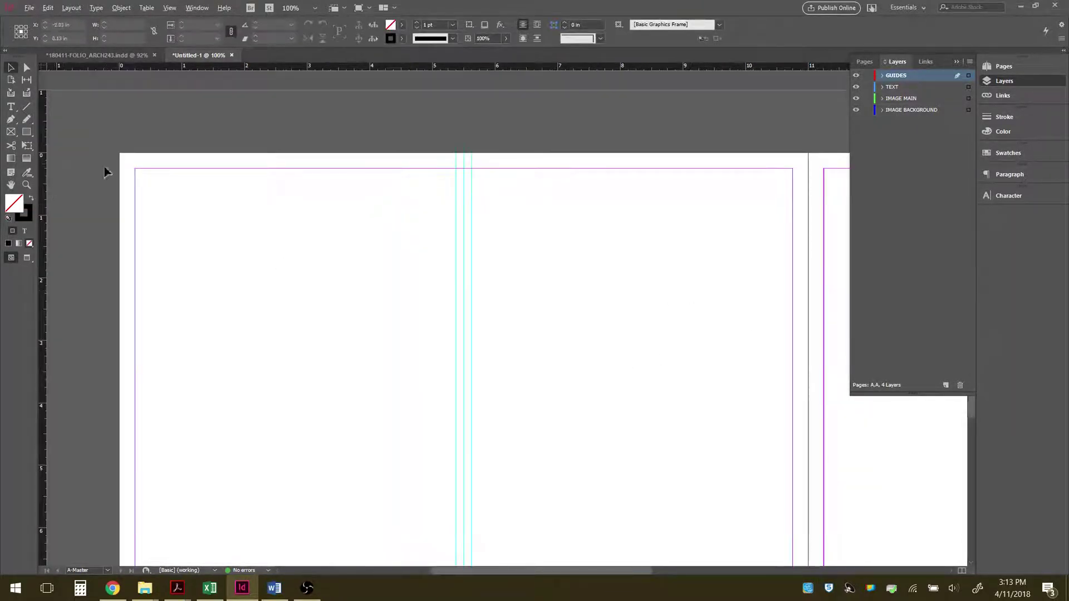
scroll(157, 165, "up", 1)
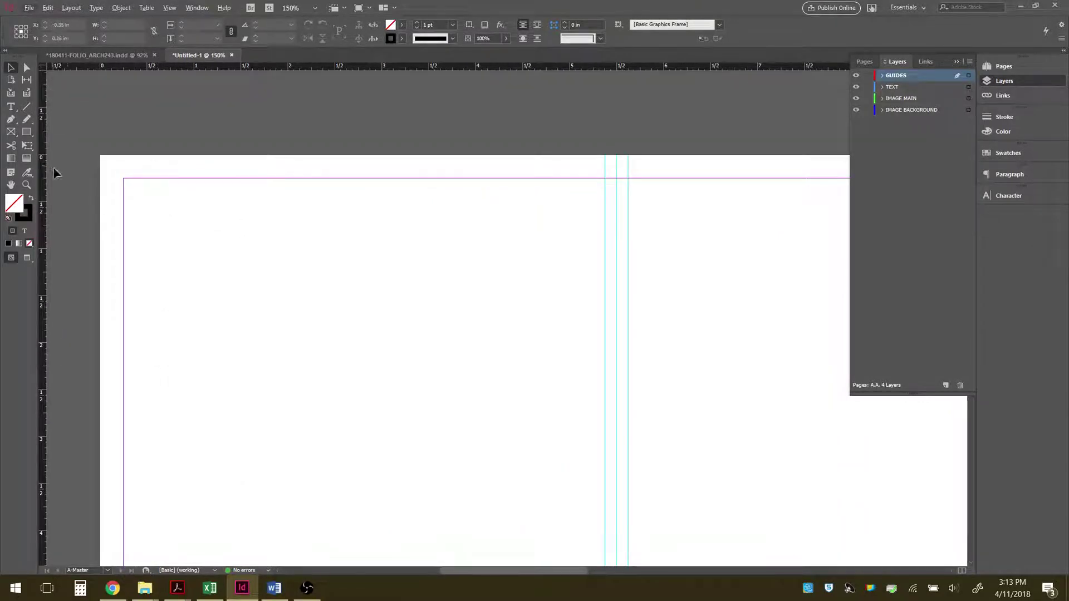
left_click_drag(42, 161, 124, 143)
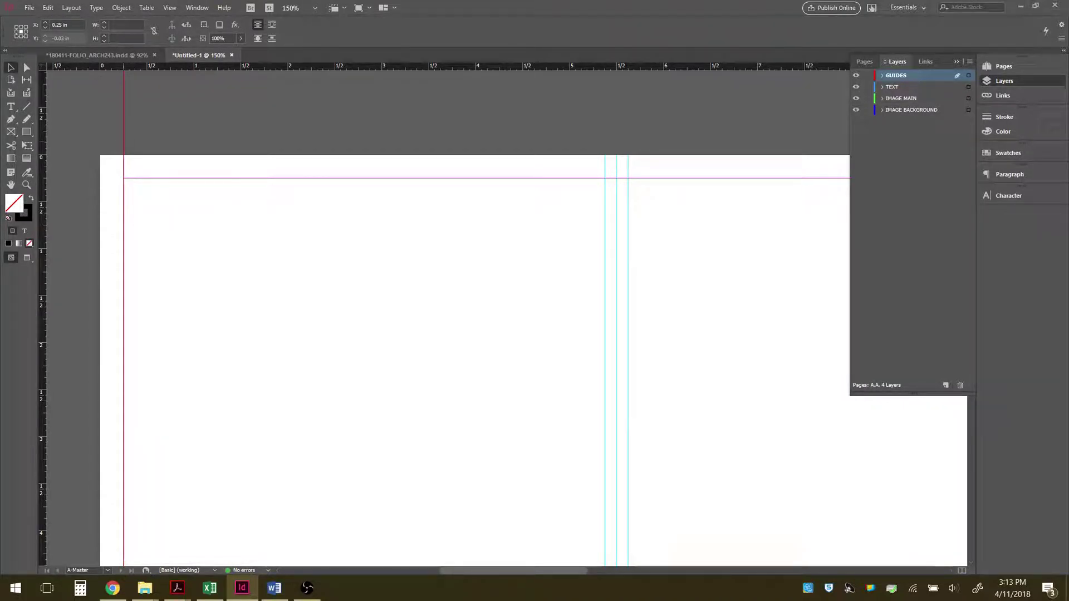
left_click(122, 177)
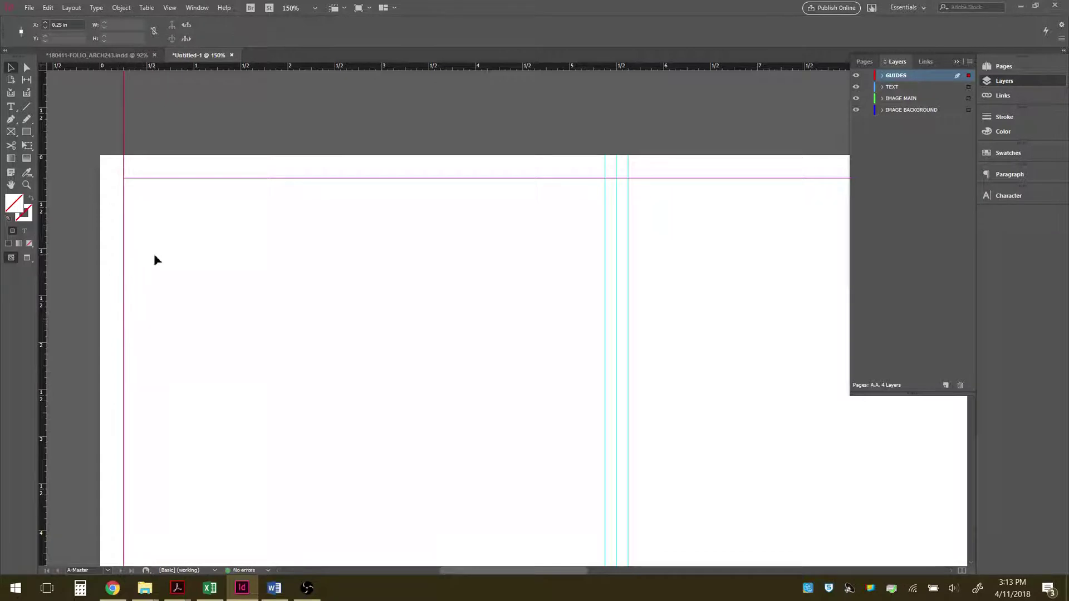
key("Delete")
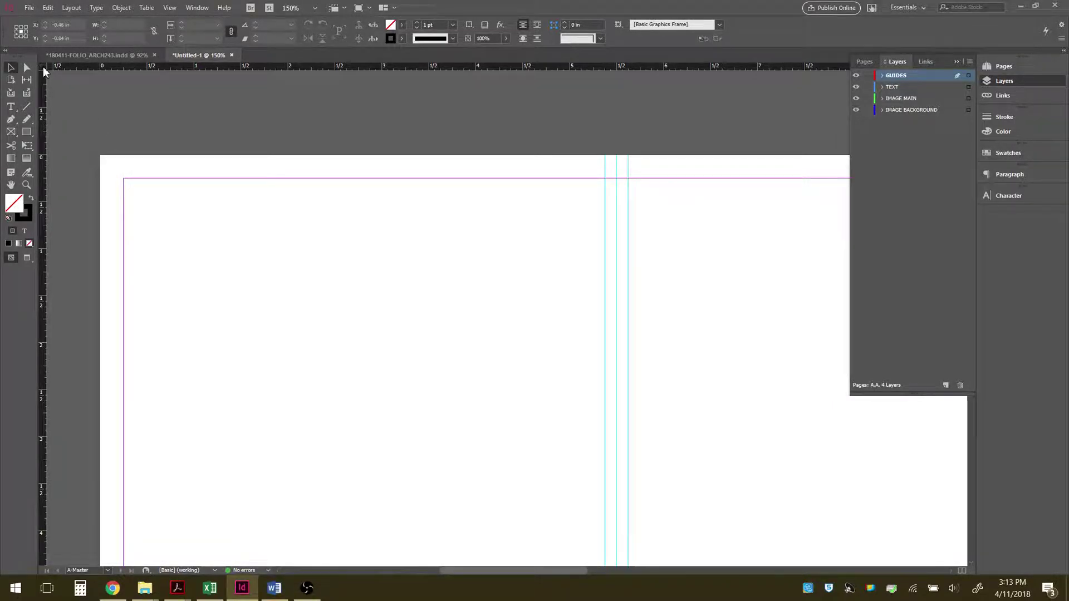
Step: Move the ruler origin to the upper-left margin corner of the left-hand page and check the position of the centre guides
left_click_drag(42, 66, 124, 176)
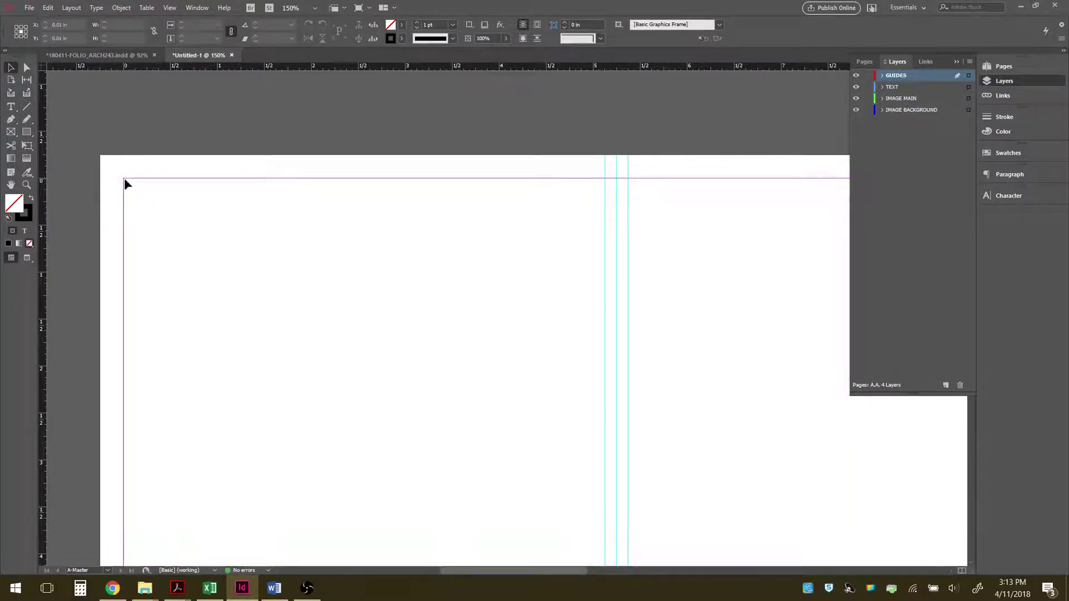
left_click(605, 162)
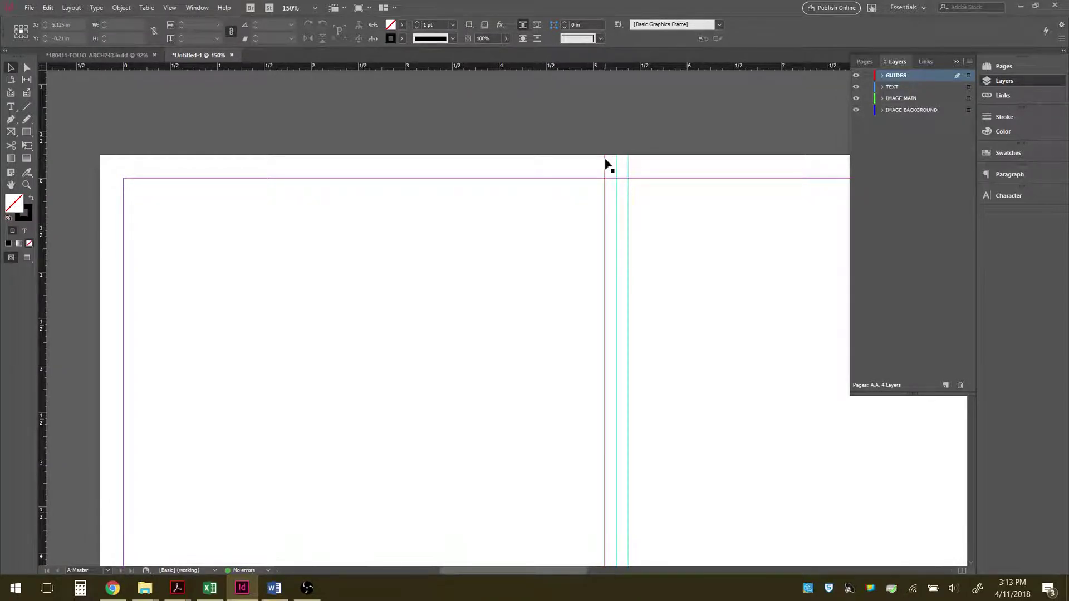
left_click(613, 161)
Step: Add vertical guides extending over the pasteboard at about 2.57 in and at 2.6875 in from the left margin
left_click_drag(41, 192, 365, 146)
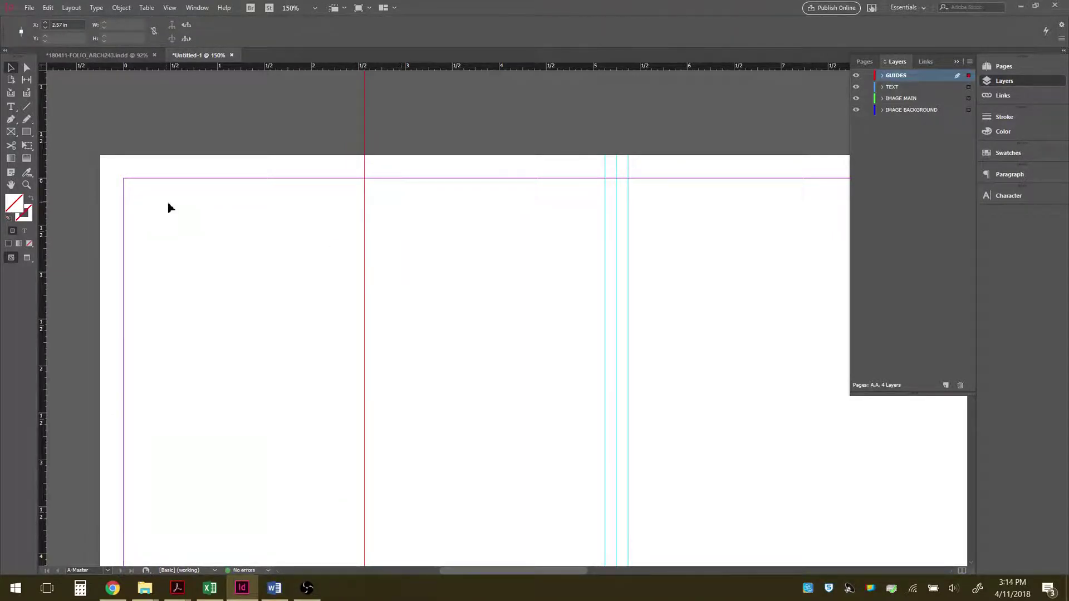
left_click_drag(43, 172, 376, 126)
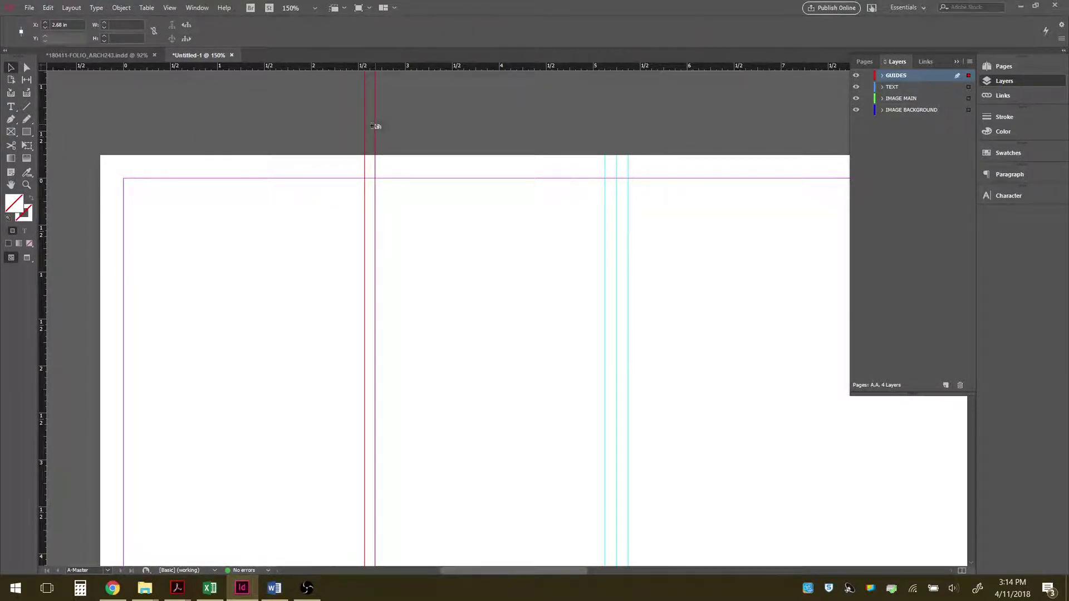
left_click_drag(375, 126, 381, 128)
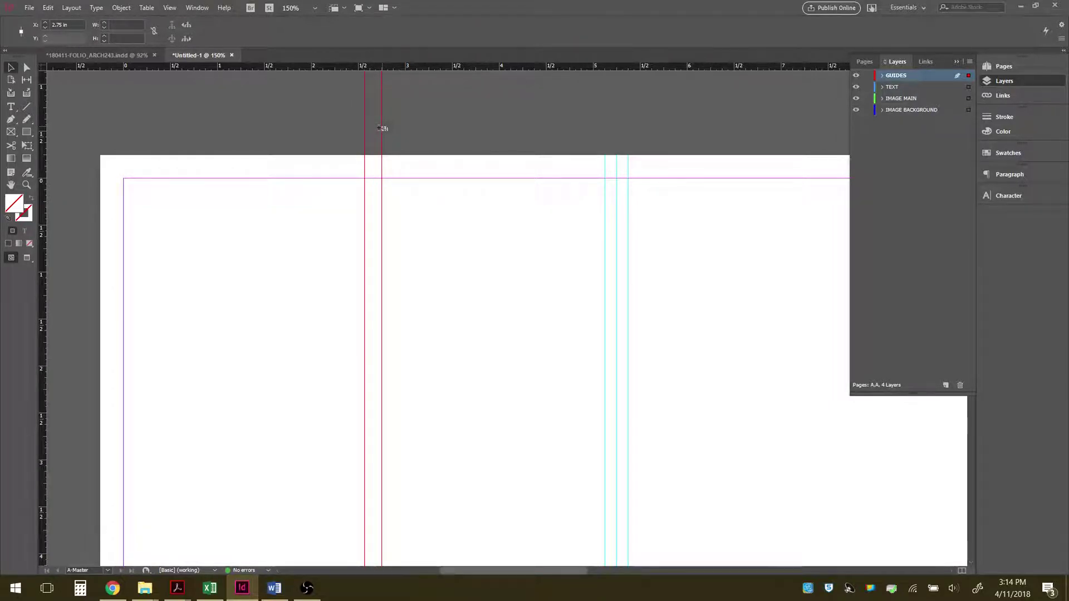
mouse_move(382, 129)
left_mouse_down()
mouse_move(389, 136)
mouse_move(363, 140)
mouse_move(375, 137)
left_mouse_up()
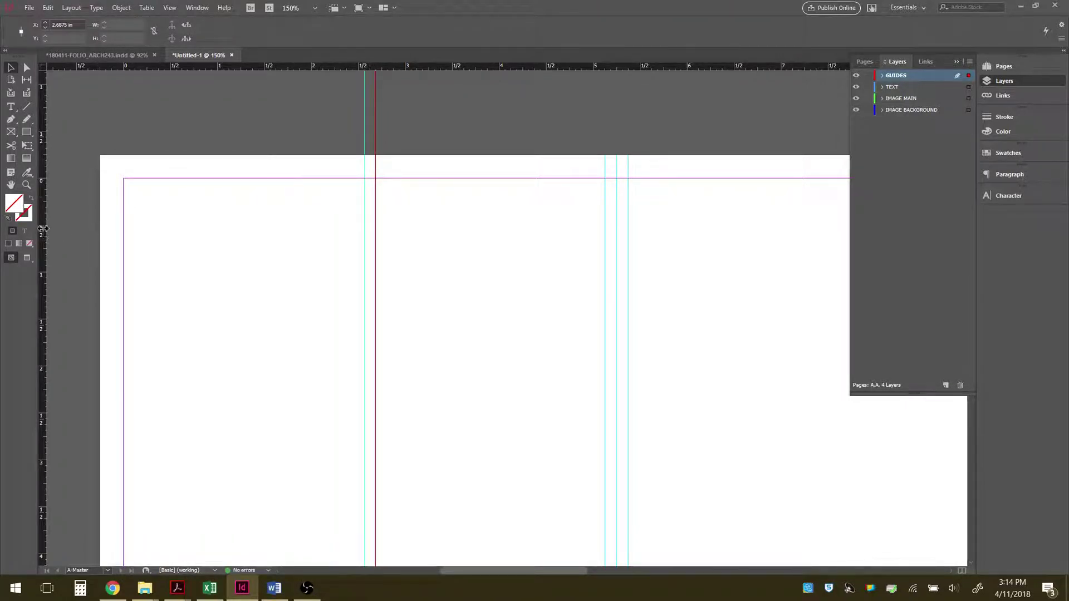
Step: Add a third pasteboard-length vertical guide at 2.4375 in to complete the gutter of the left half-page
left_click_drag(42, 229, 347, 146)
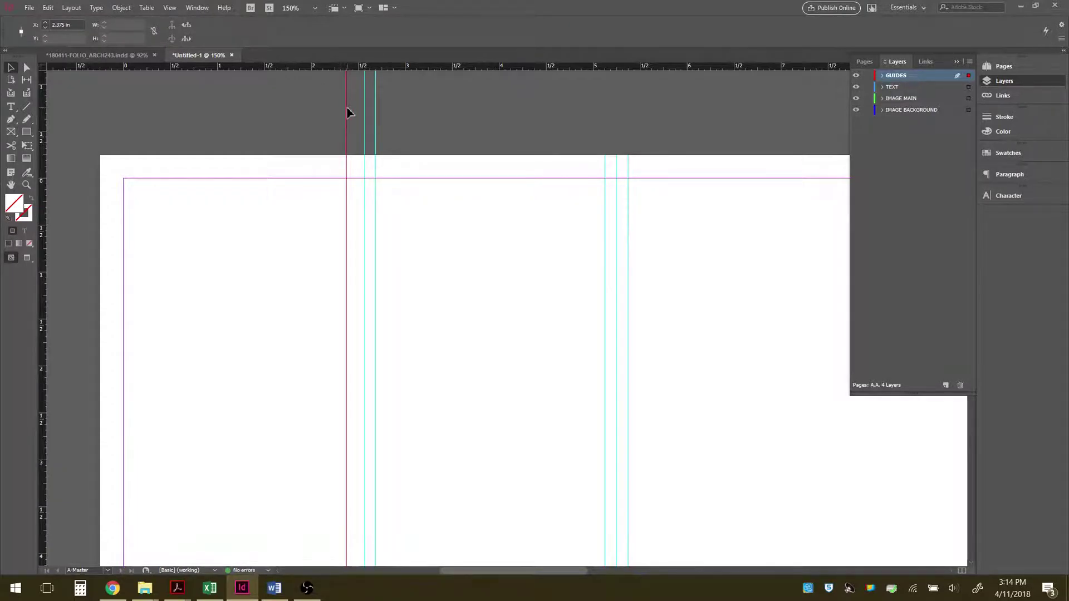
left_click_drag(348, 115, 353, 110)
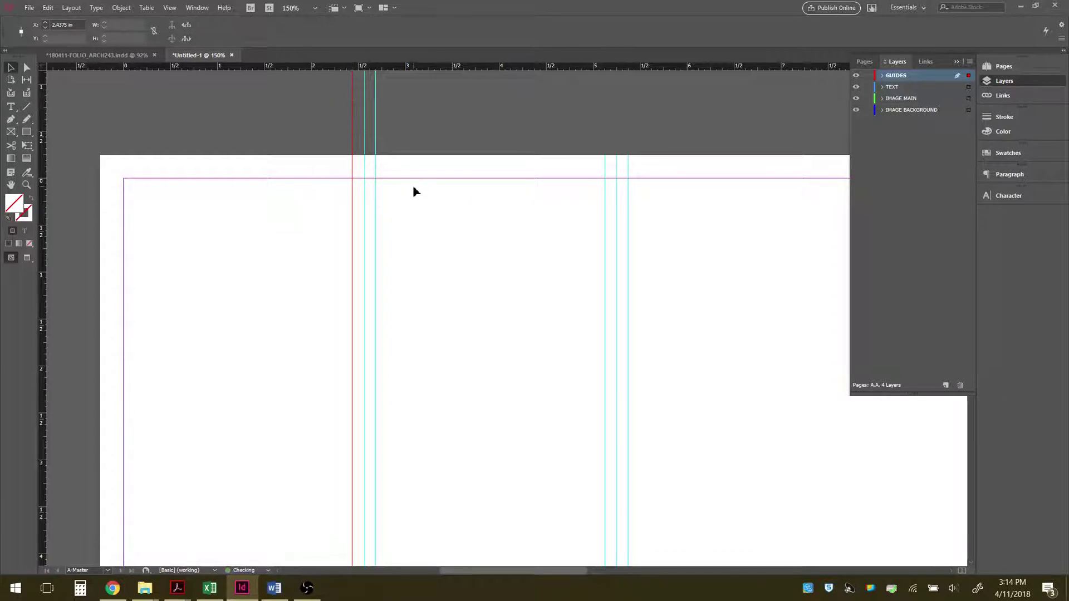
left_click(417, 206)
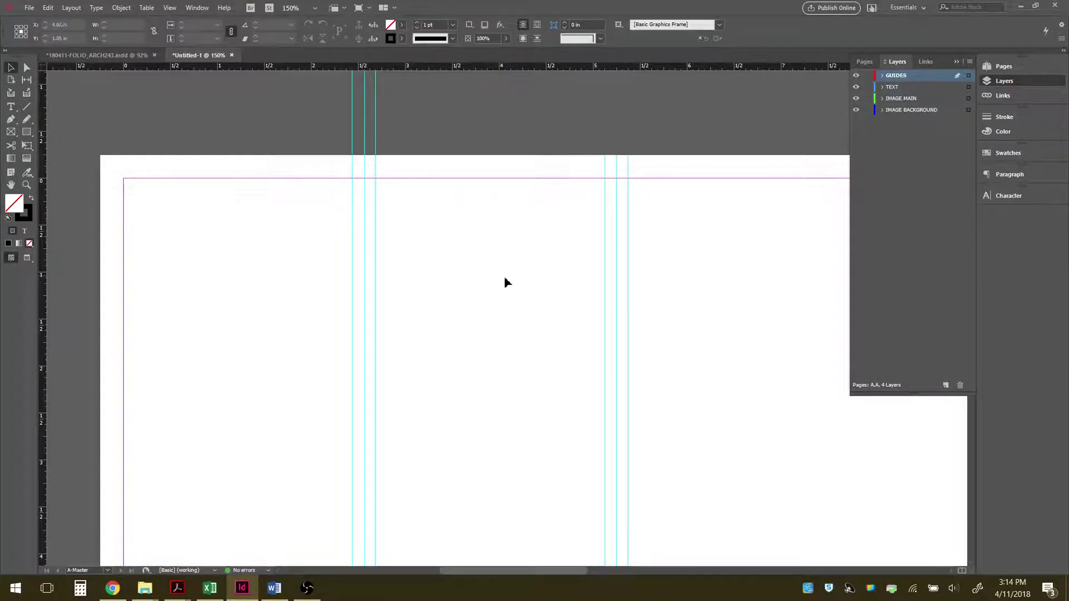
Step: Move the ruler origin to where the right-hand centre gutter guide meets the top margin of the left-hand page
scroll(234, 242, "down", 1)
scroll(175, 215, "down", 1)
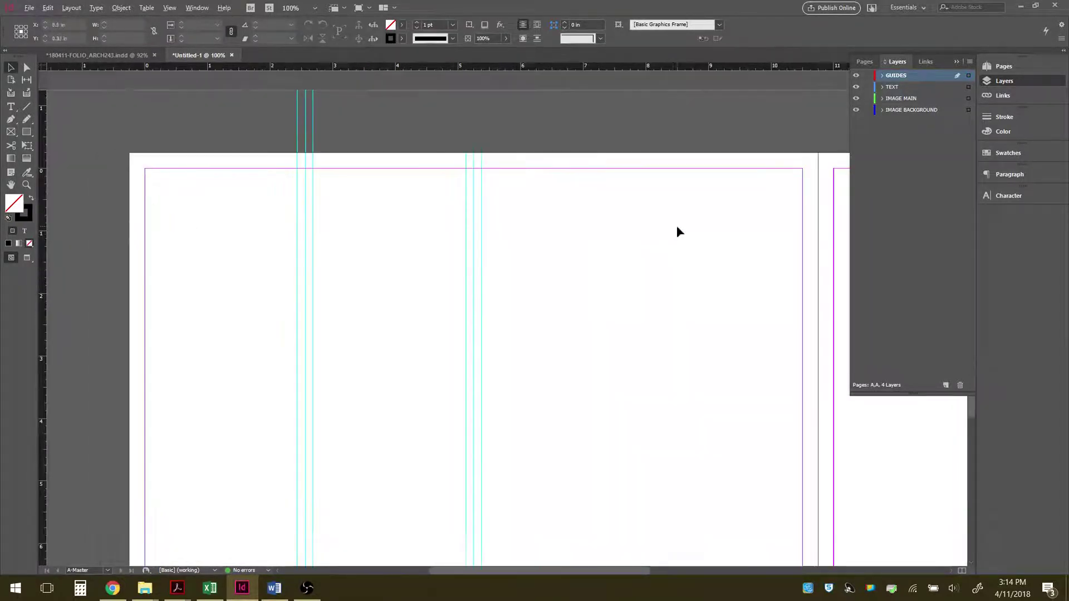
scroll(746, 151, "up", 1)
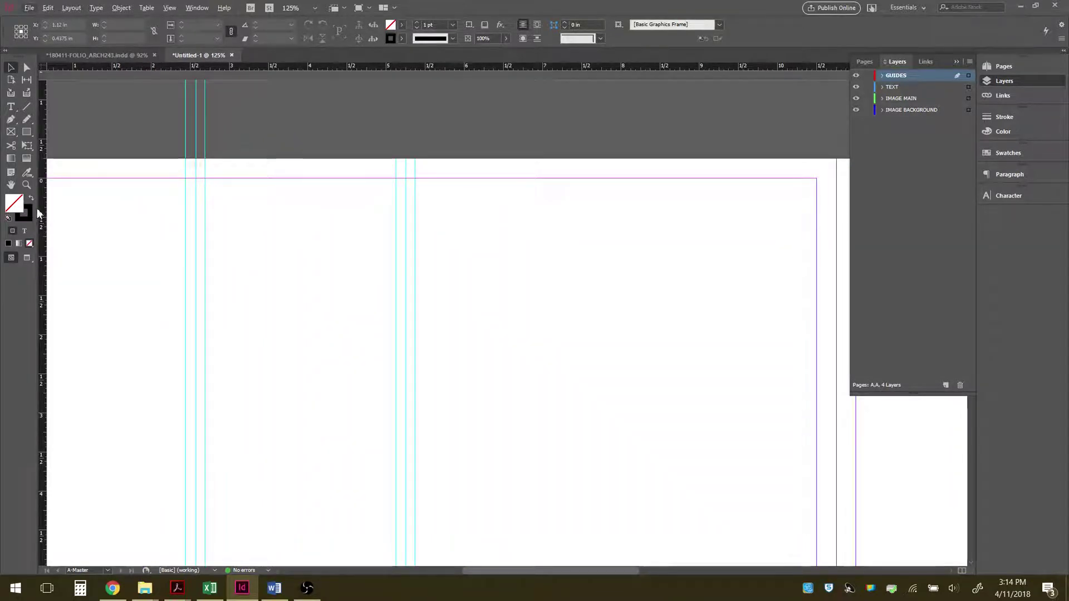
left_click_drag(42, 66, 415, 179)
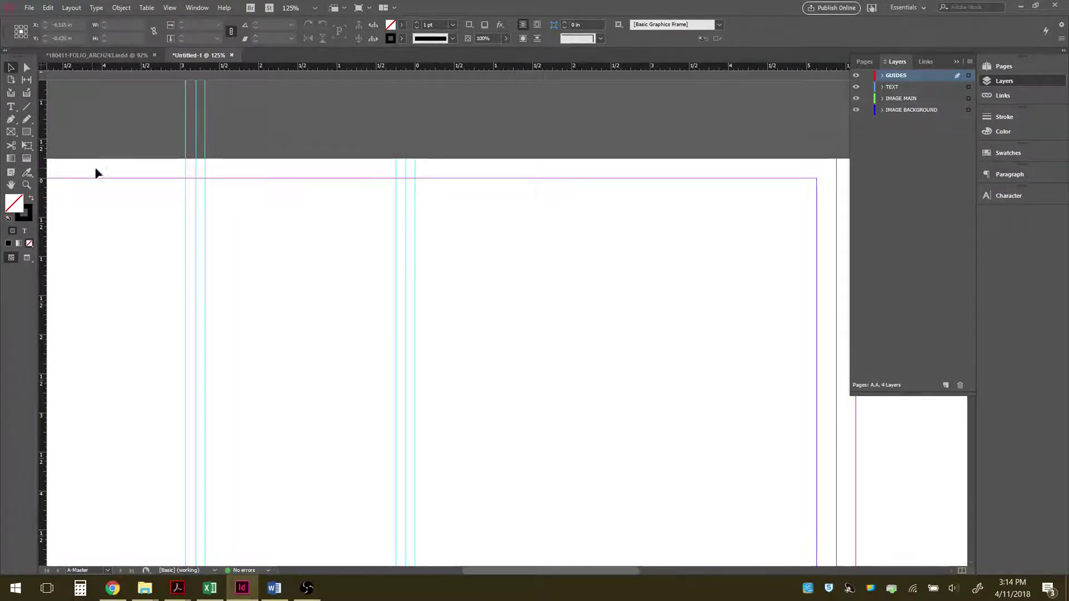
Step: Add a pasteboard-length vertical guide at 2.555 in from the new origin and clear the selection
left_click_drag(42, 127, 617, 124)
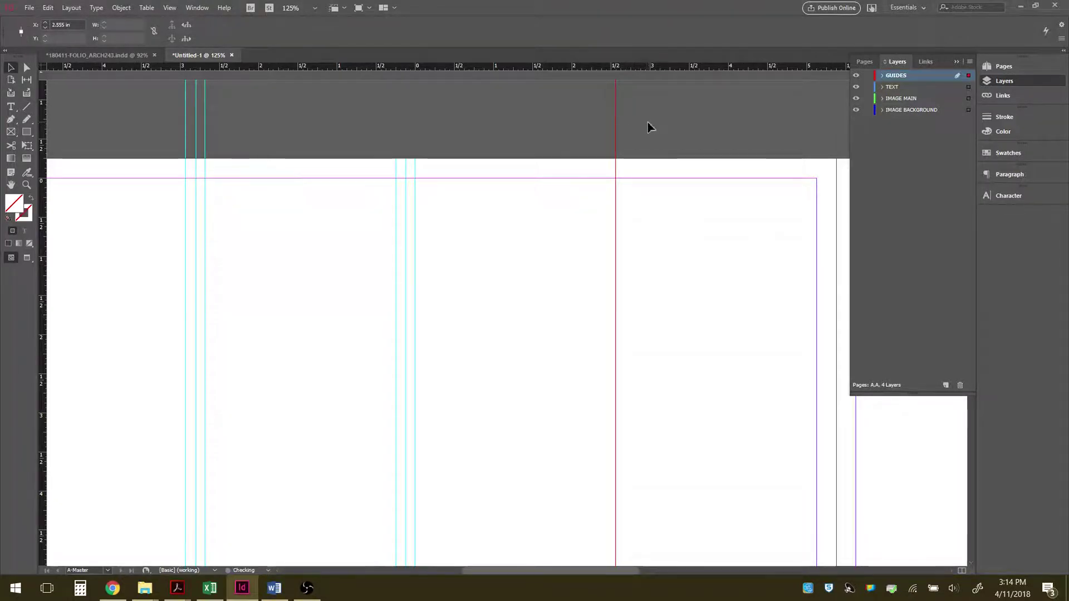
scroll(652, 118, "up", 4)
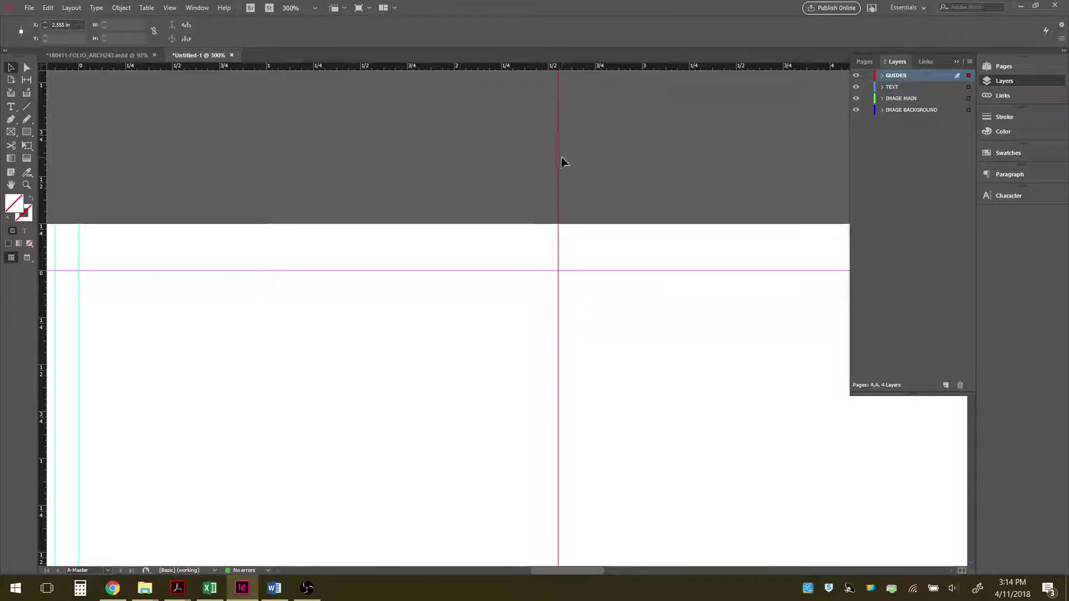
left_click(561, 161)
scroll(560, 167, "down", 1)
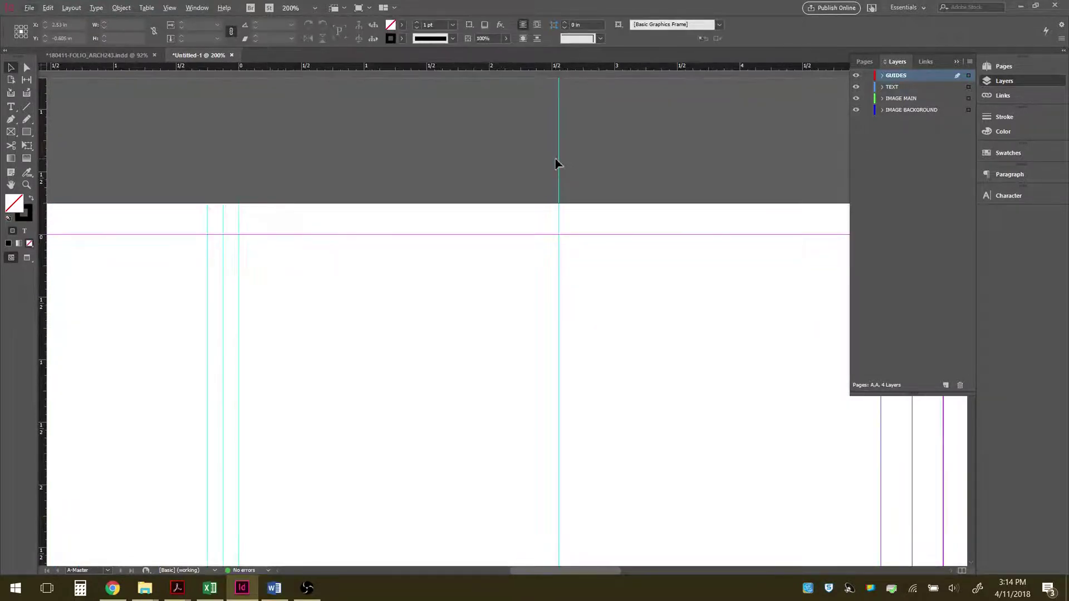
Step: Reposition the new vertical guide to 2.5625 in to mark the centre of the right half-page
left_click_drag(558, 163, 598, 168)
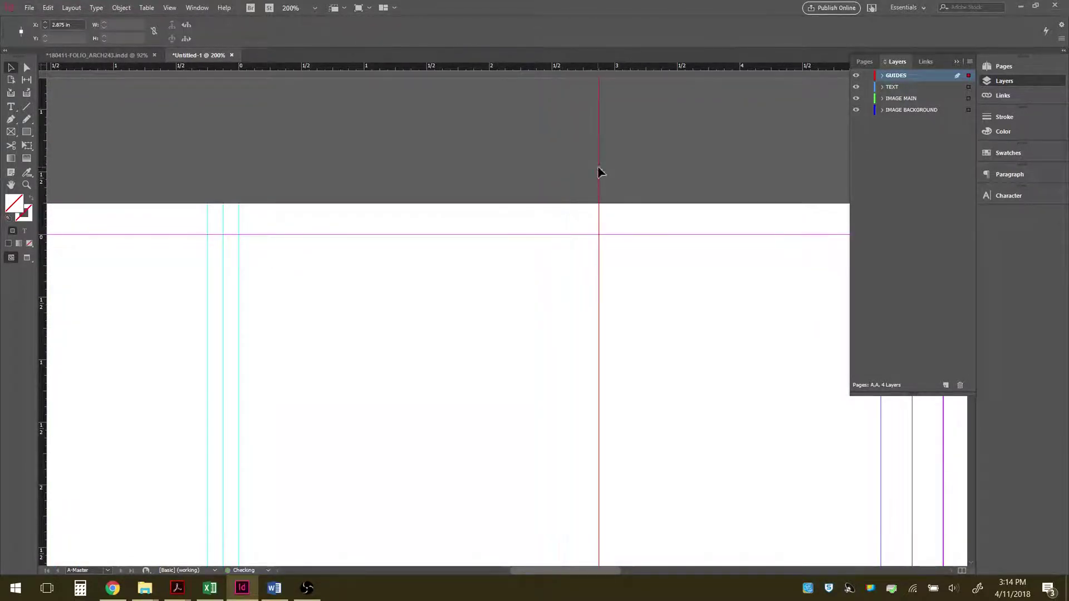
left_click(568, 172)
left_click_drag(599, 167, 566, 160)
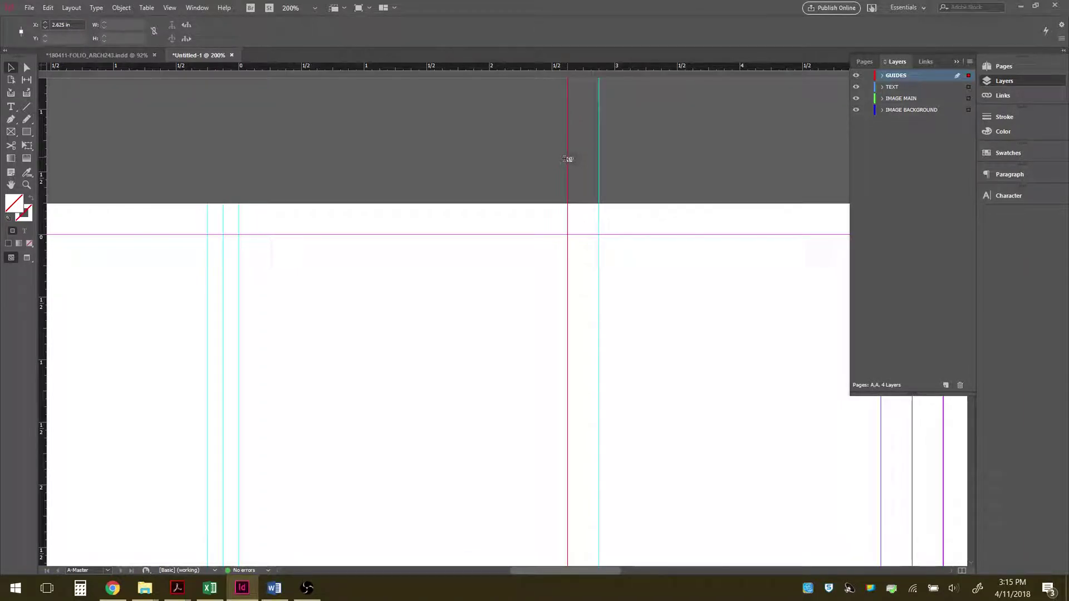
left_click_drag(567, 159, 560, 160)
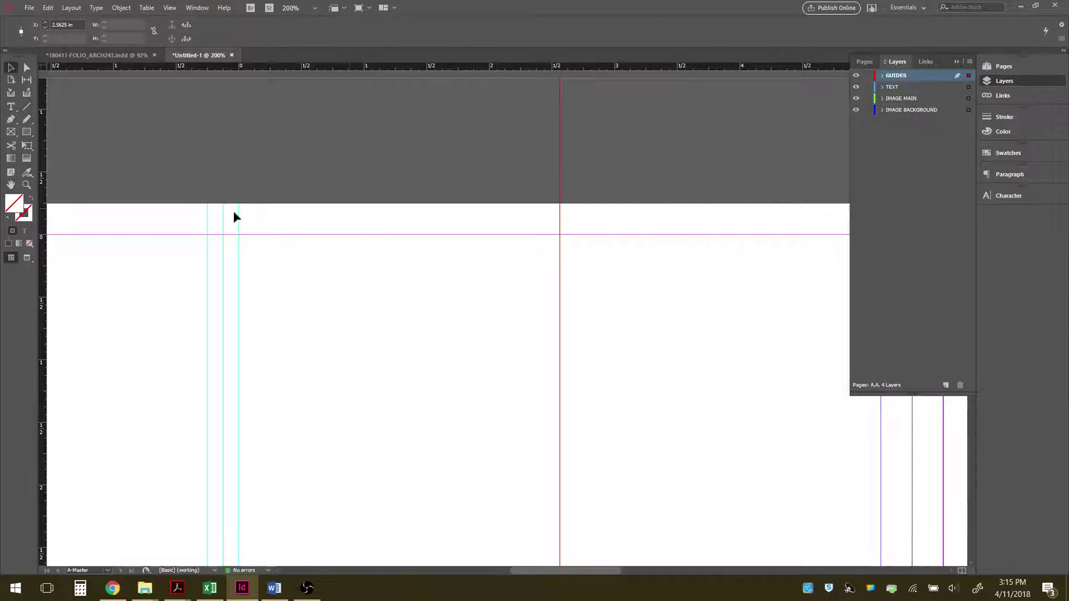
Step: Add a pasteboard-length vertical guide at 2.695 in and another equally far on the inner side of the half-page centre guide
left_click_drag(40, 156, 576, 152)
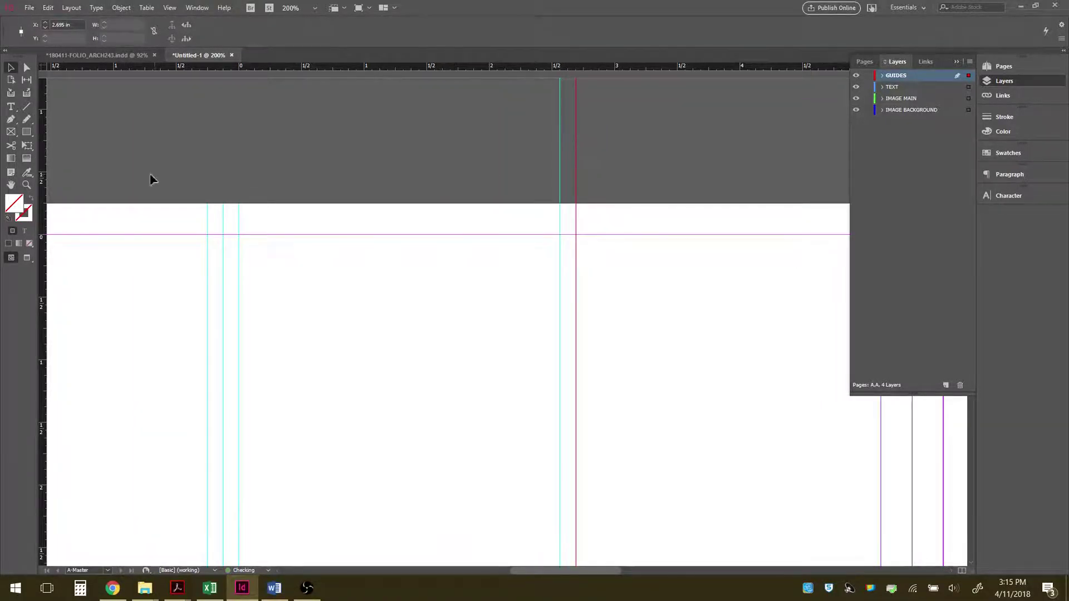
left_click_drag(41, 136, 546, 146)
left_click(461, 255)
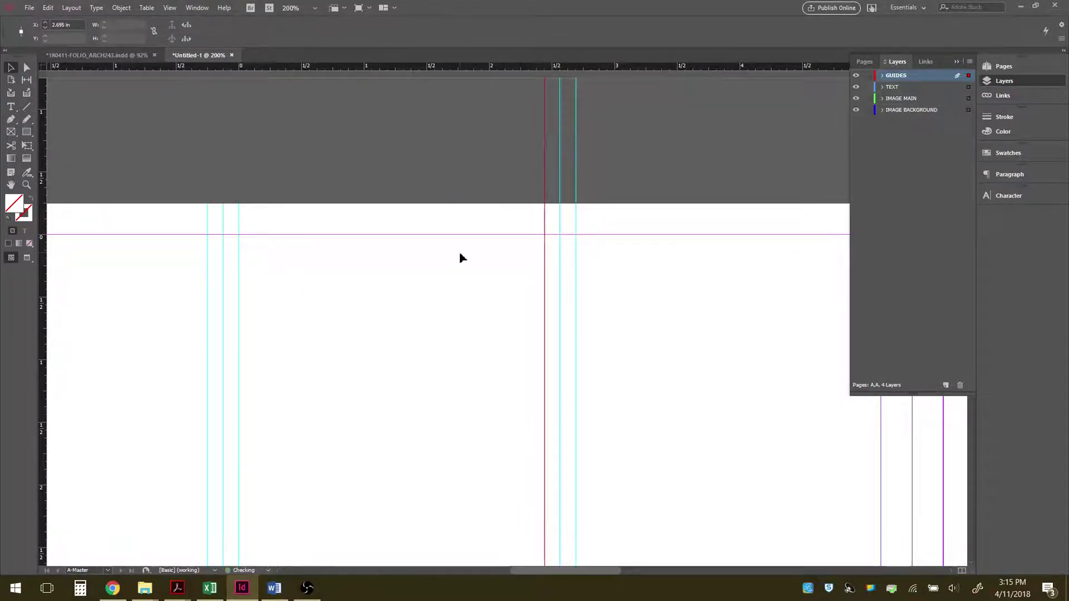
Step: Move the ruler origin back to the upper-left margin corner of the left-hand page
key("ctrl+minus")
key("ctrl+minus")
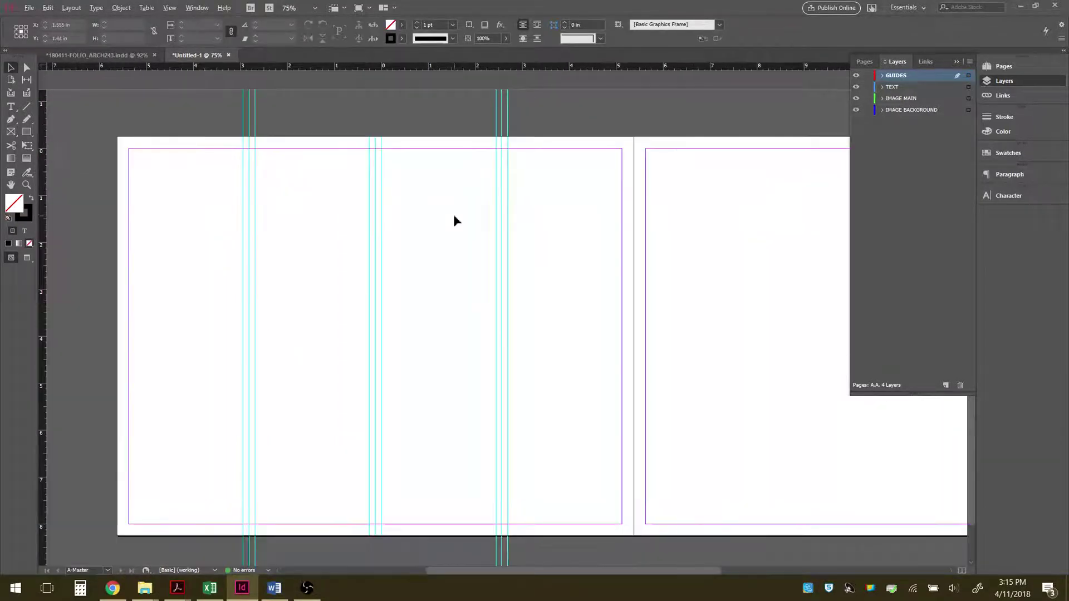
scroll(281, 146, "up", 1)
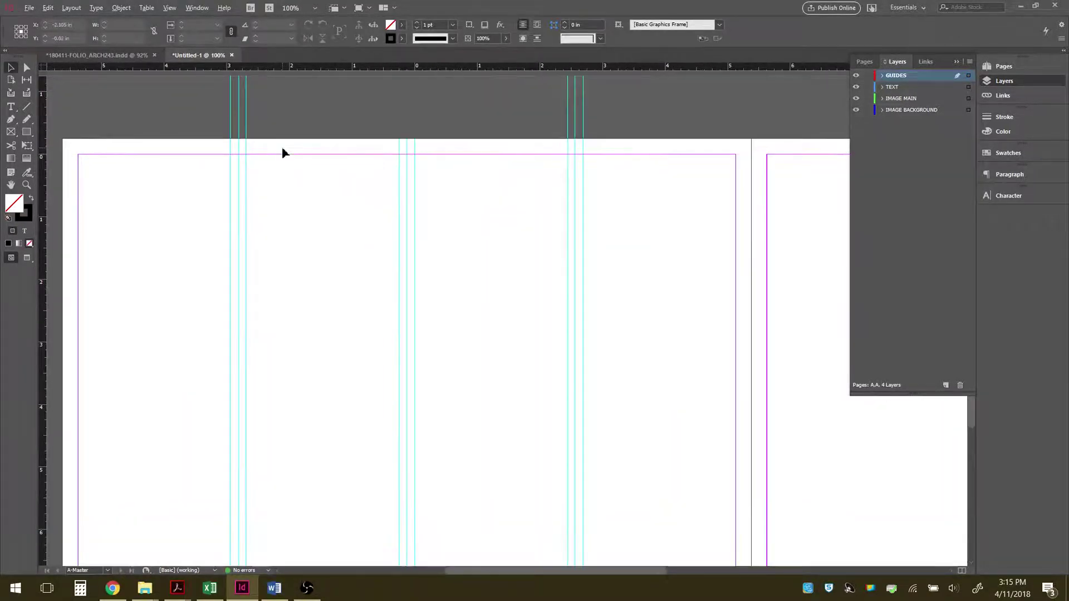
scroll(339, 169, "down", 1)
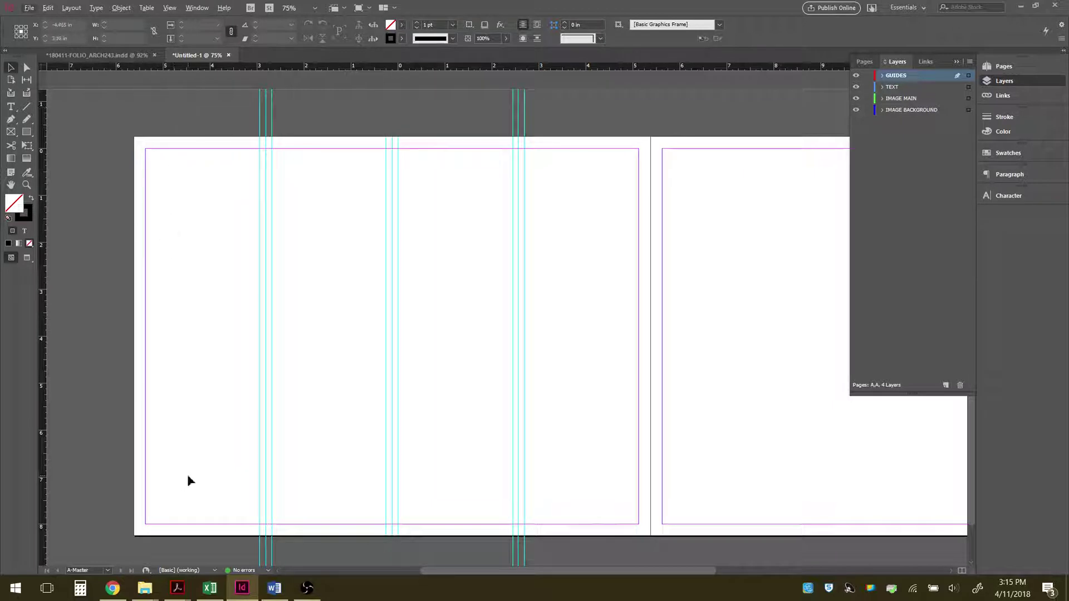
left_click_drag(44, 67, 146, 149)
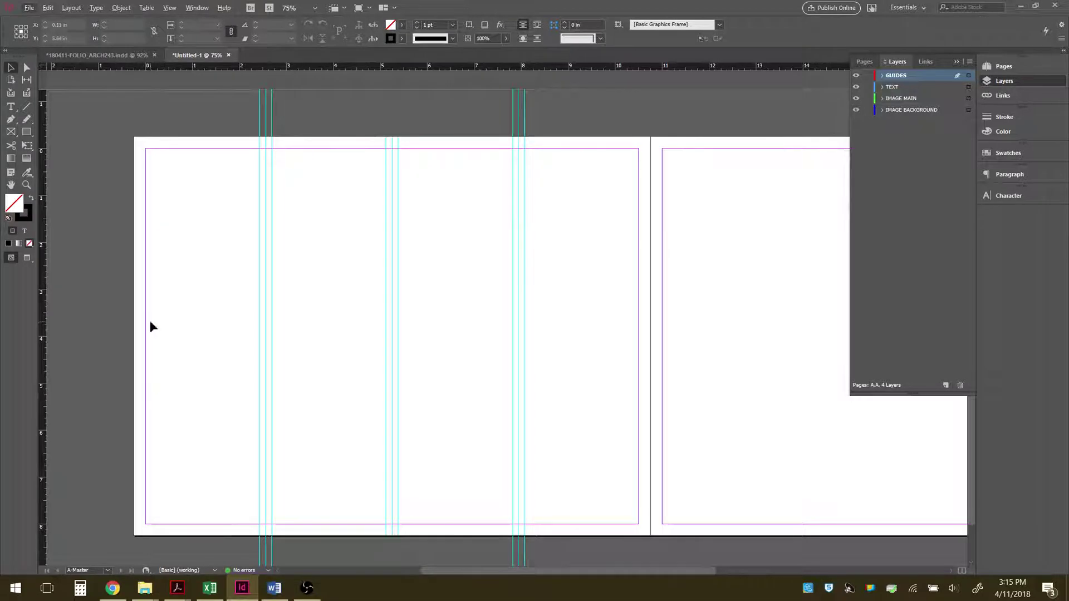
Step: Add a horizontal guide across the whole spread at 4 in to mark the vertical centre of the margins
scroll(85, 356, "up", 1)
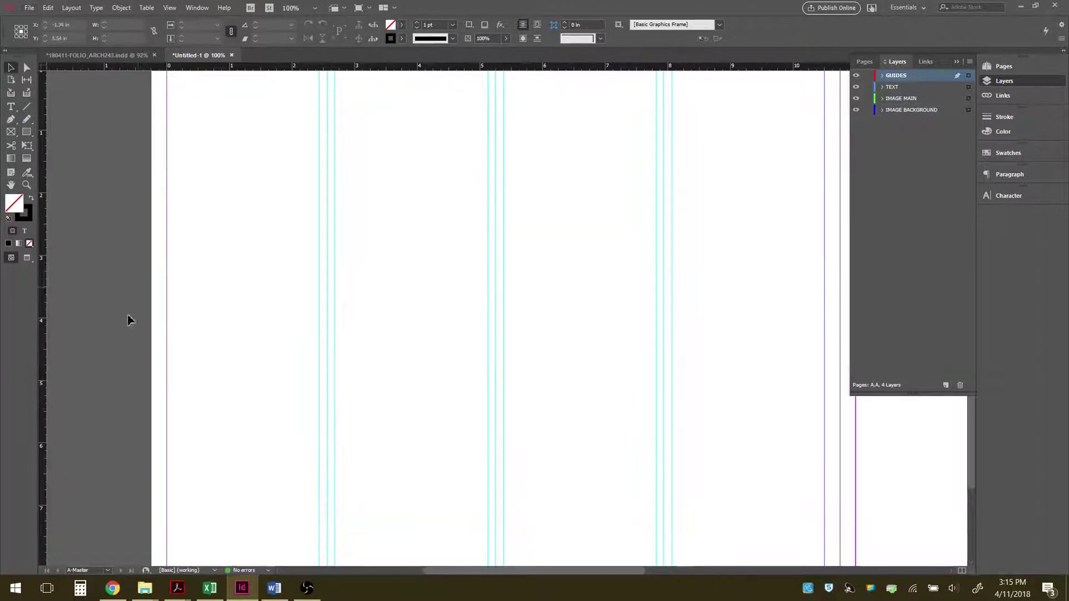
scroll(200, 183, "down", 1)
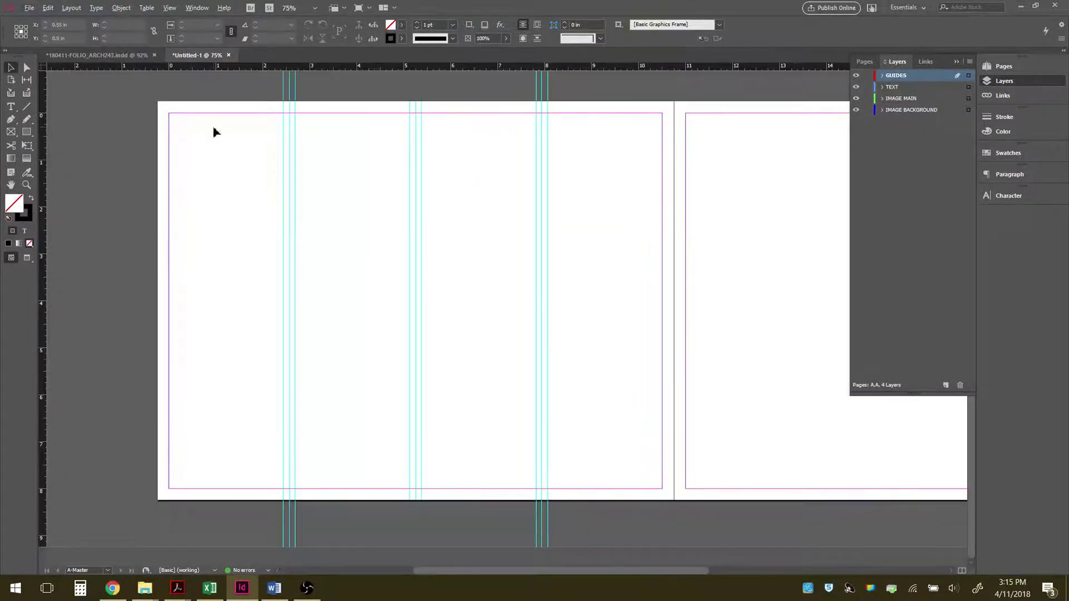
left_click_drag(240, 69, 242, 301)
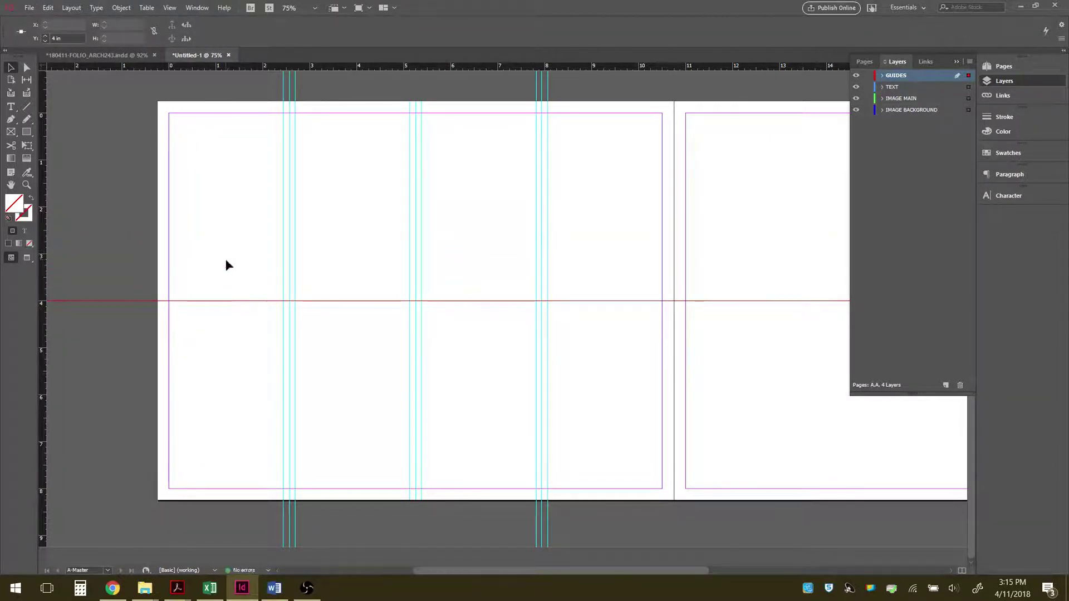
Step: Add a page-only horizontal guide at 3.87 in above the centre guide and undo it
scroll(160, 309, "left", 5)
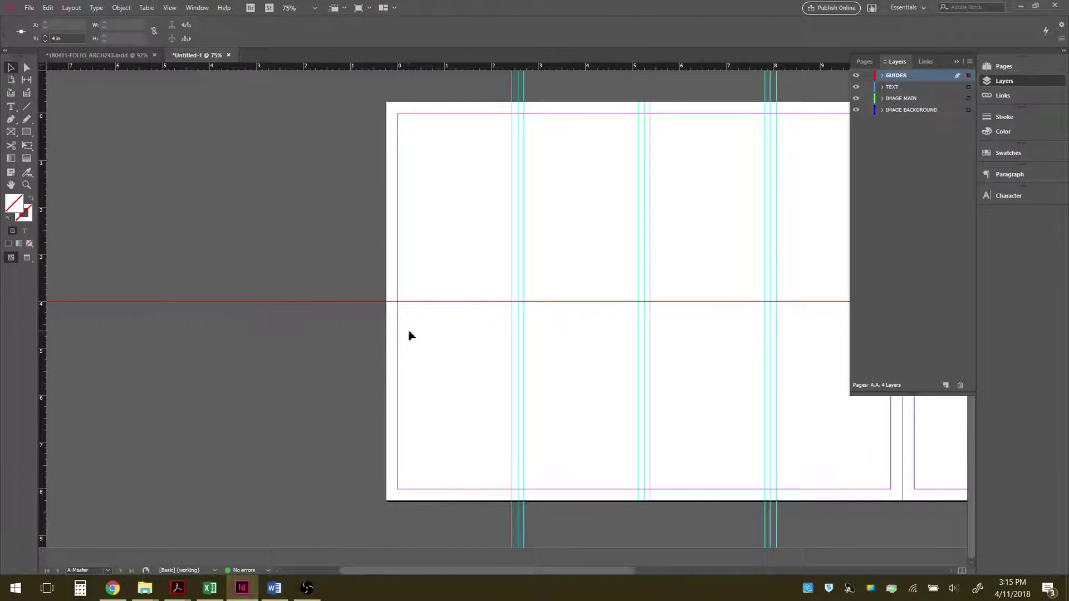
key("ctrl+equal")
key("ctrl+equal")
key("ctrl+equal")
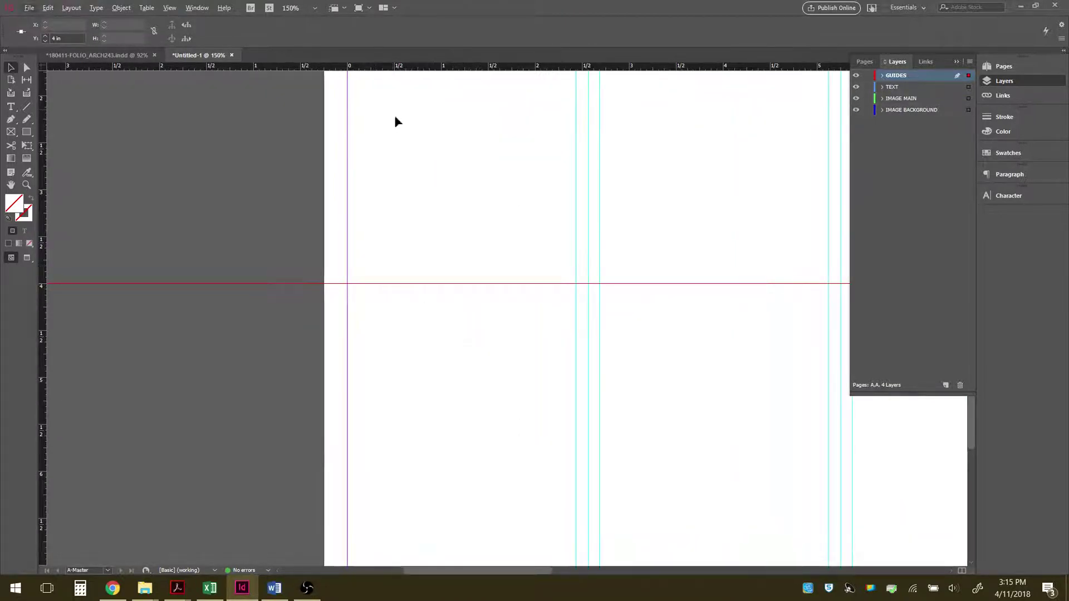
left_click_drag(376, 71, 382, 271)
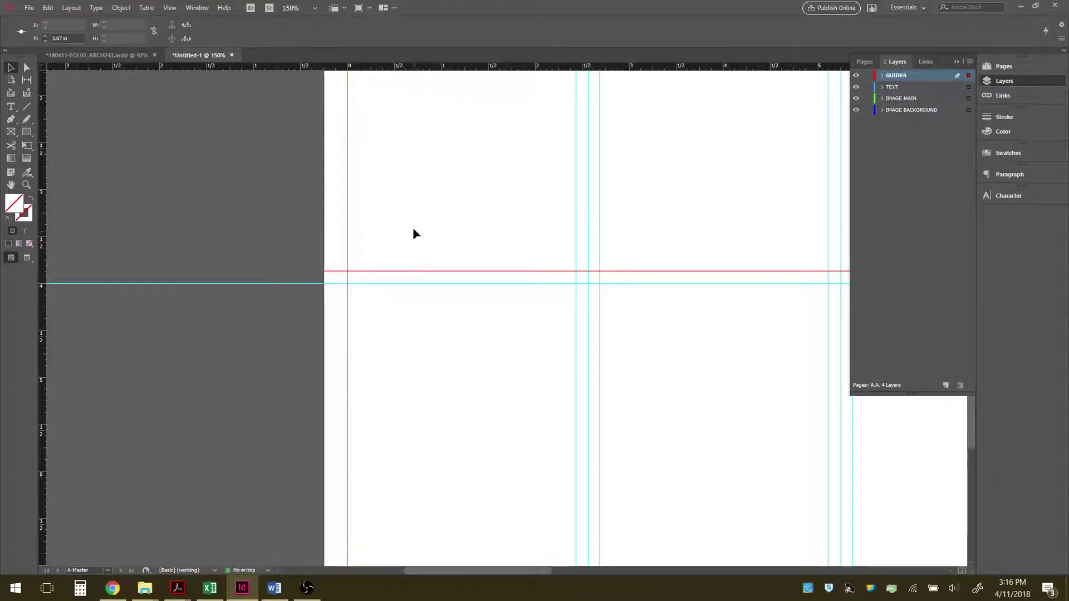
key("ctrl+z")
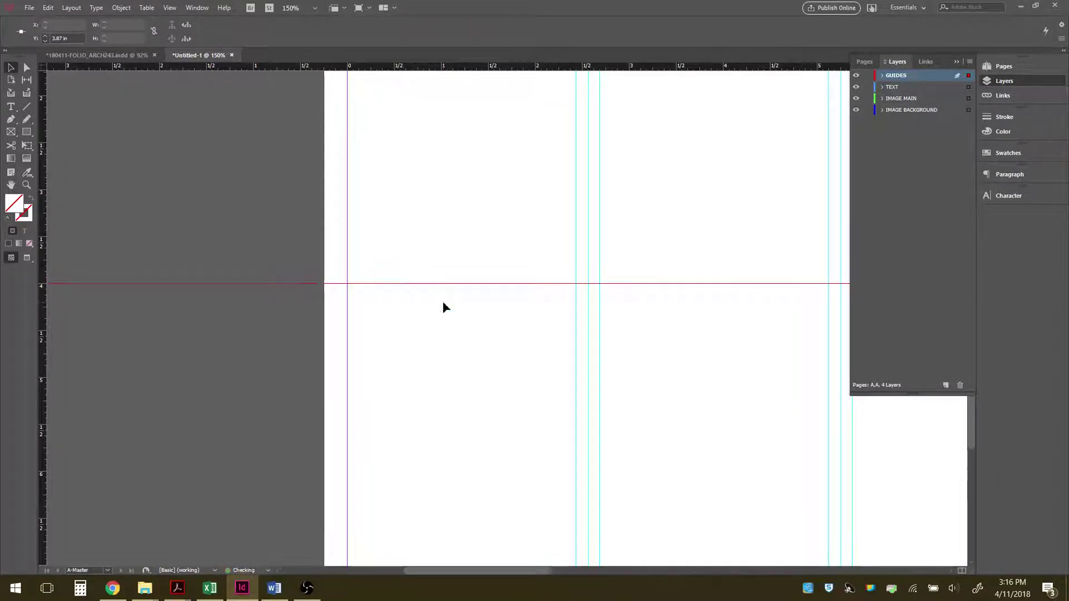
Step: Add spread-wide horizontal guides at 3.88 in and equally far below the centre guide to form the horizontal gutter
left_click_drag(433, 69, 435, 272)
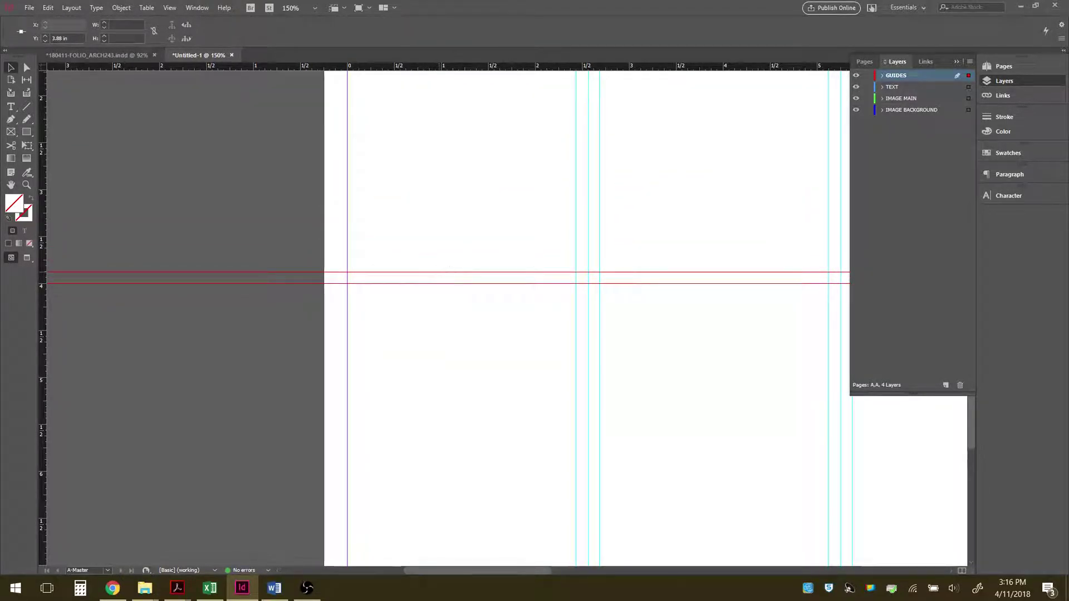
left_click_drag(424, 68, 430, 296)
left_click(380, 327)
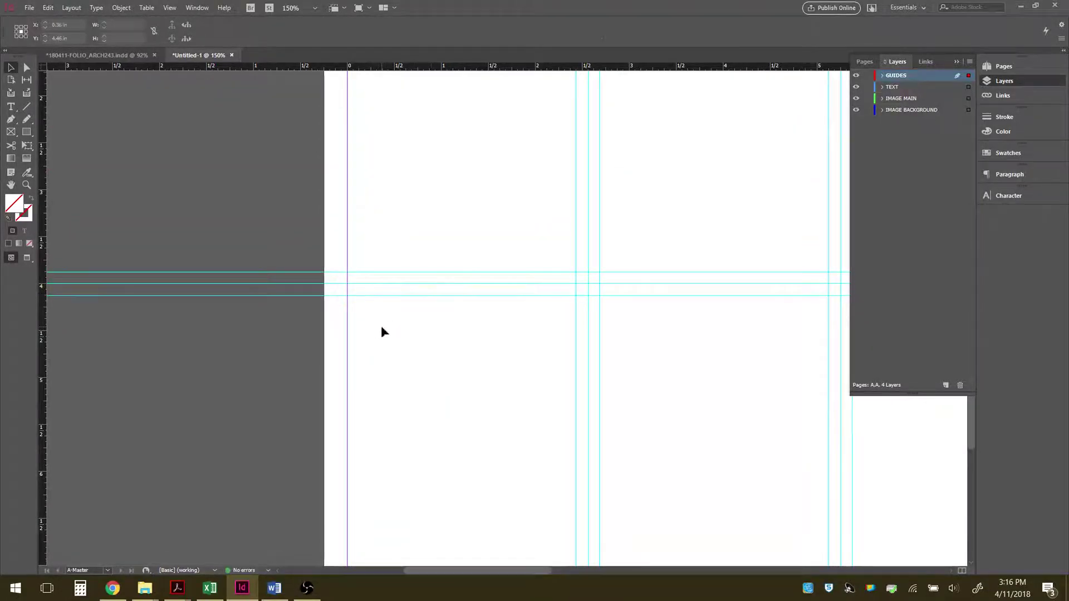
Step: Try moving the outermost vertical gutter guide of the left-hand page to 8.69 in and return it to its gutter
scroll(306, 300, "down", 4)
scroll(651, 321, "right", 3)
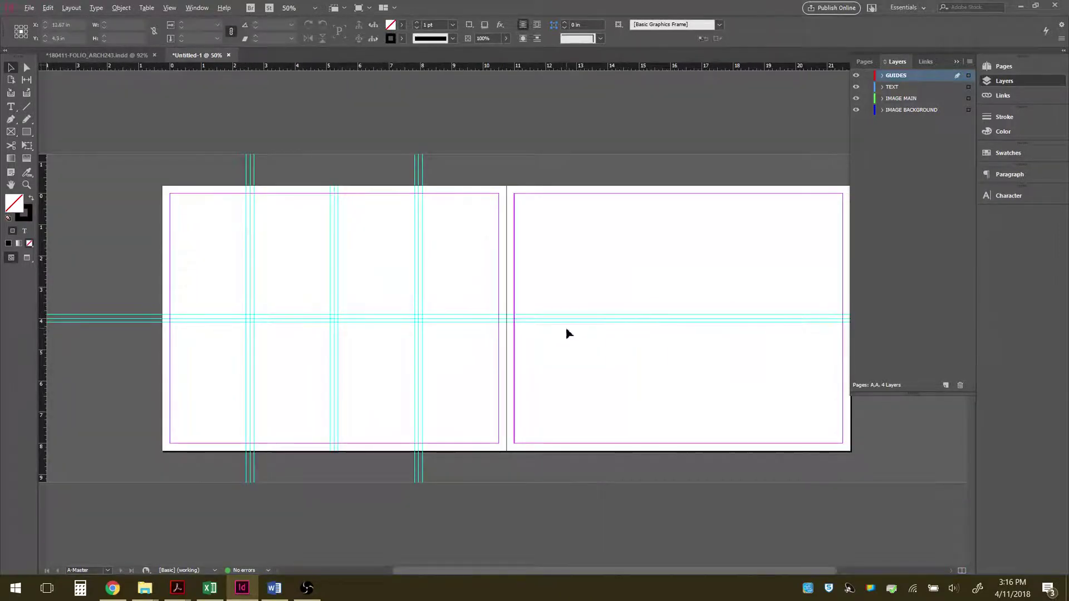
scroll(566, 333, "up", 1)
scroll(372, 323, "down", 1)
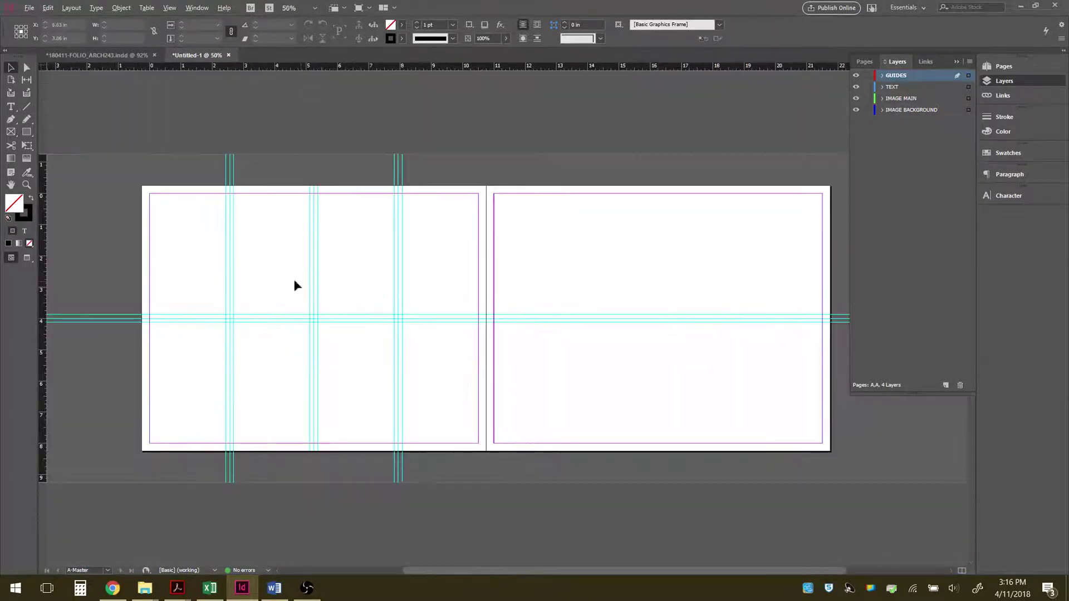
scroll(161, 267, "up", 1)
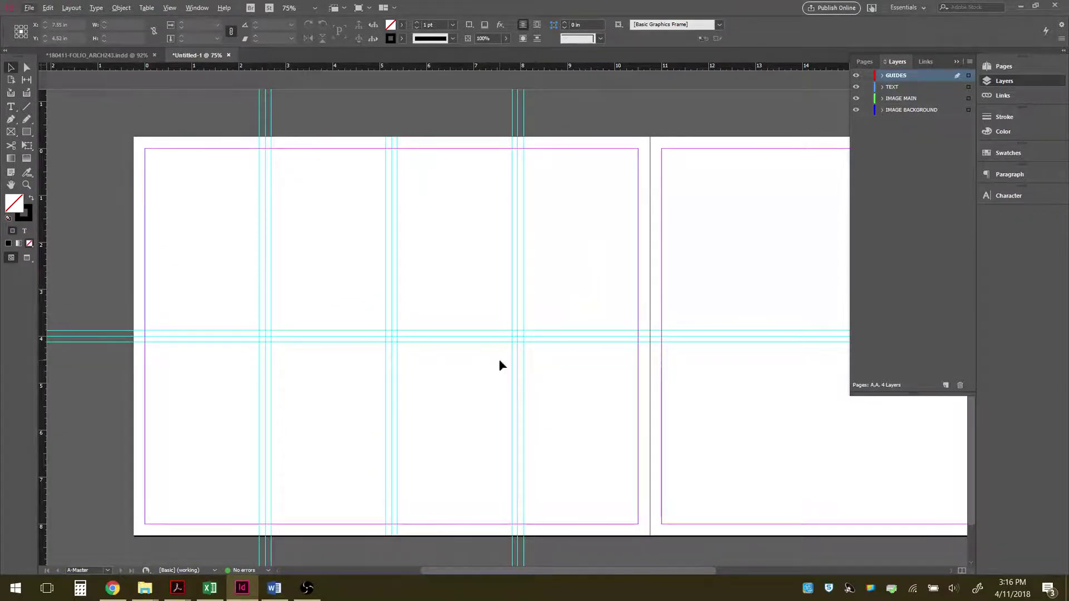
scroll(571, 114, "up", 4)
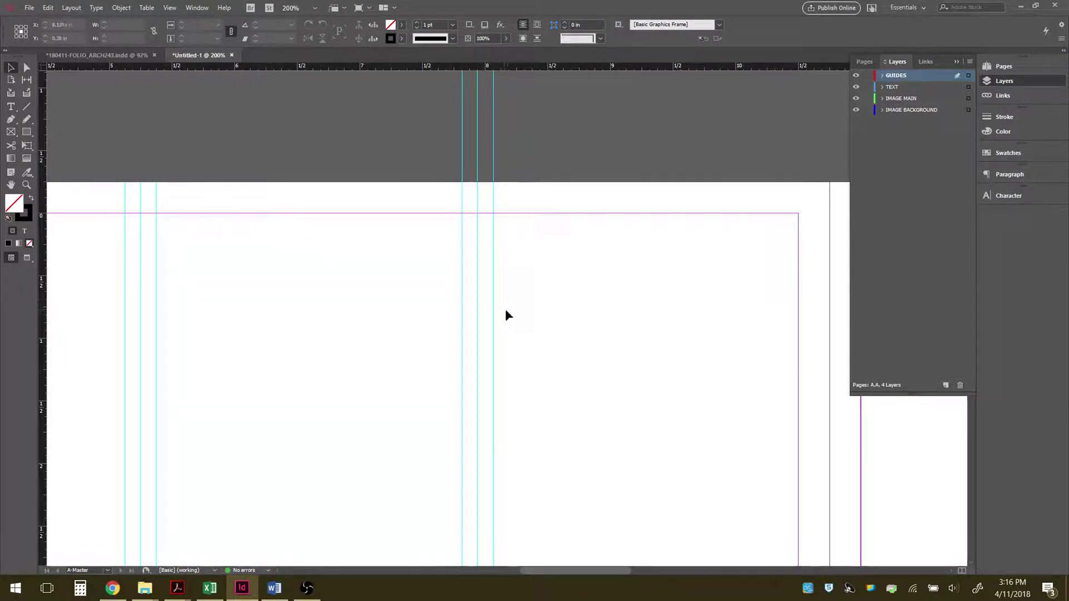
left_click(494, 150)
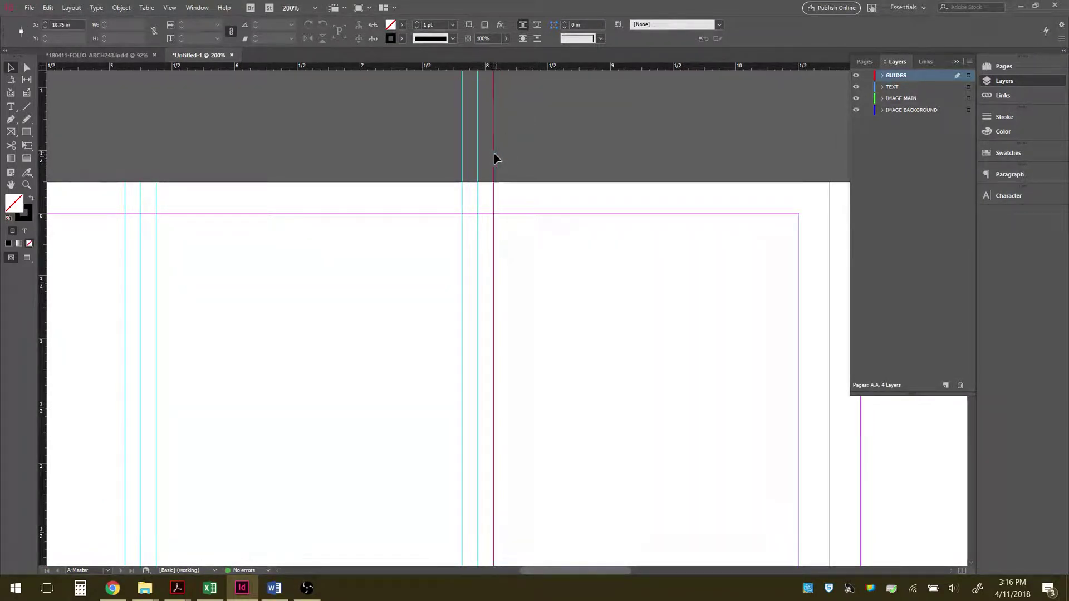
left_click_drag(494, 158, 571, 158)
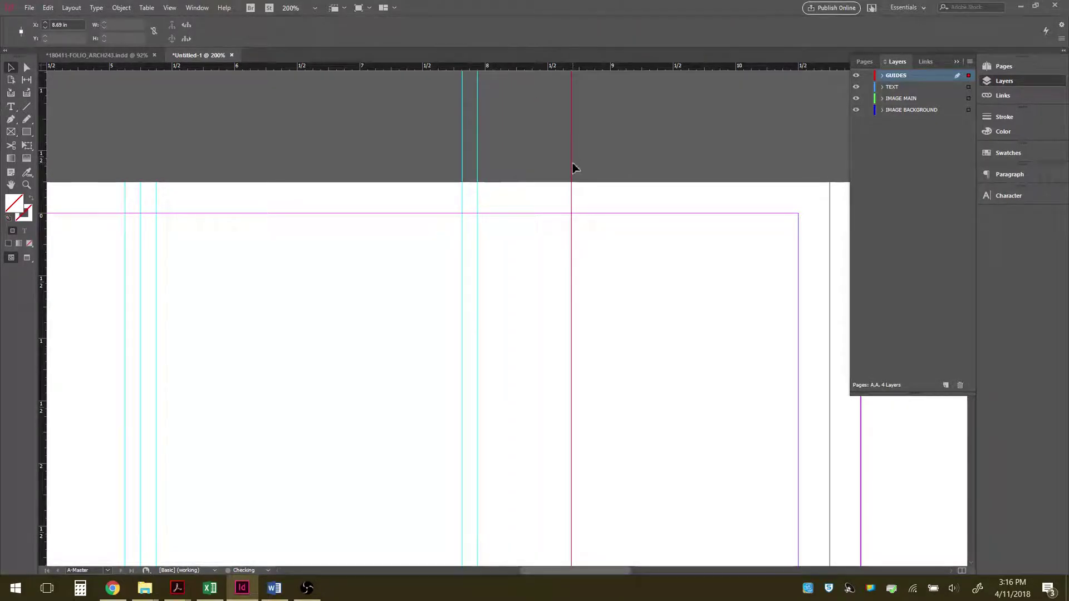
mouse_move(493, 162)
left_mouse_down()
mouse_move(508, 161)
mouse_move(492, 156)
left_mouse_up()
left_click(545, 300)
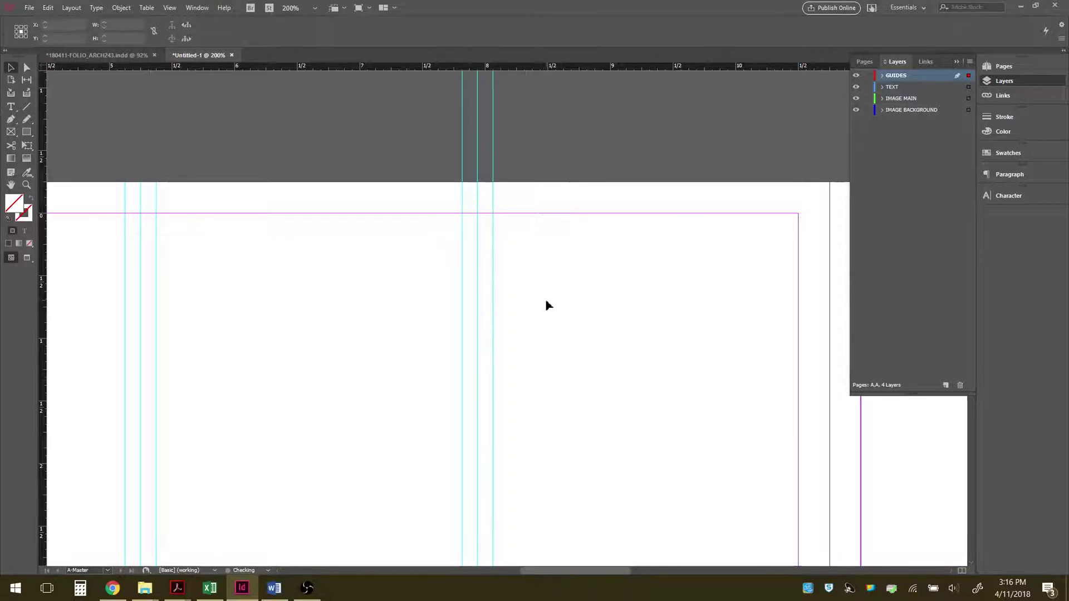
scroll(637, 351, "down", 4)
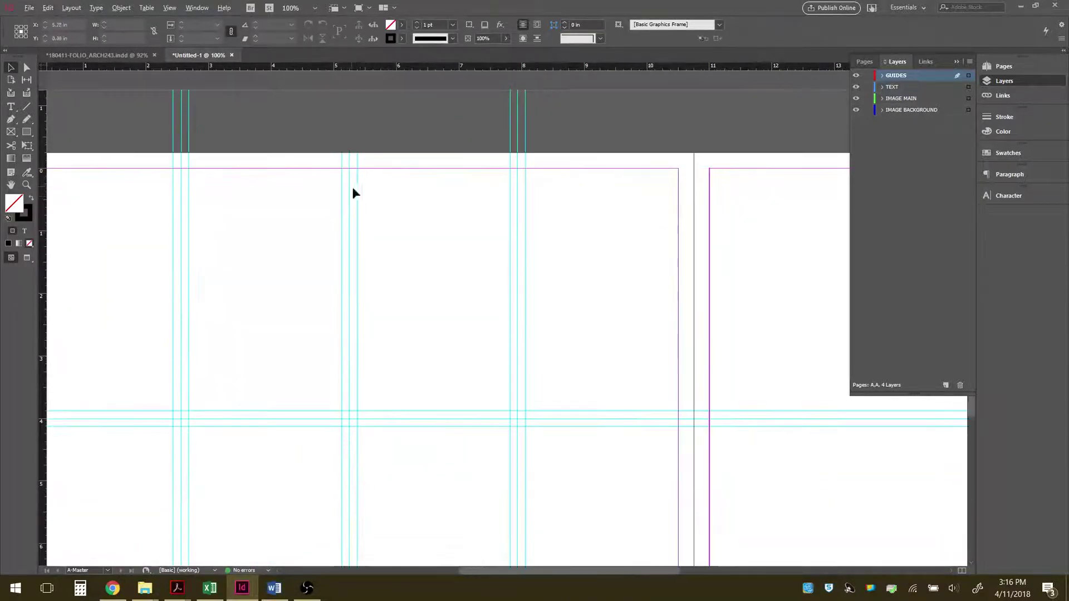
left_click(226, 202)
key("Escape")
key("ctrl+minus")
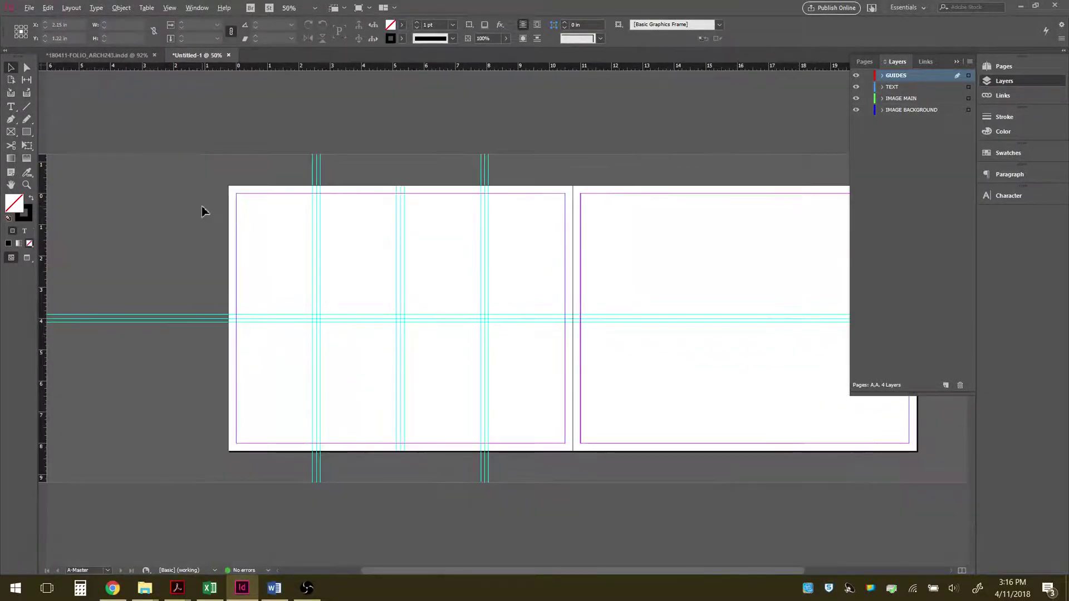
scroll(724, 287, "up", 2)
scroll(738, 249, "down", 2)
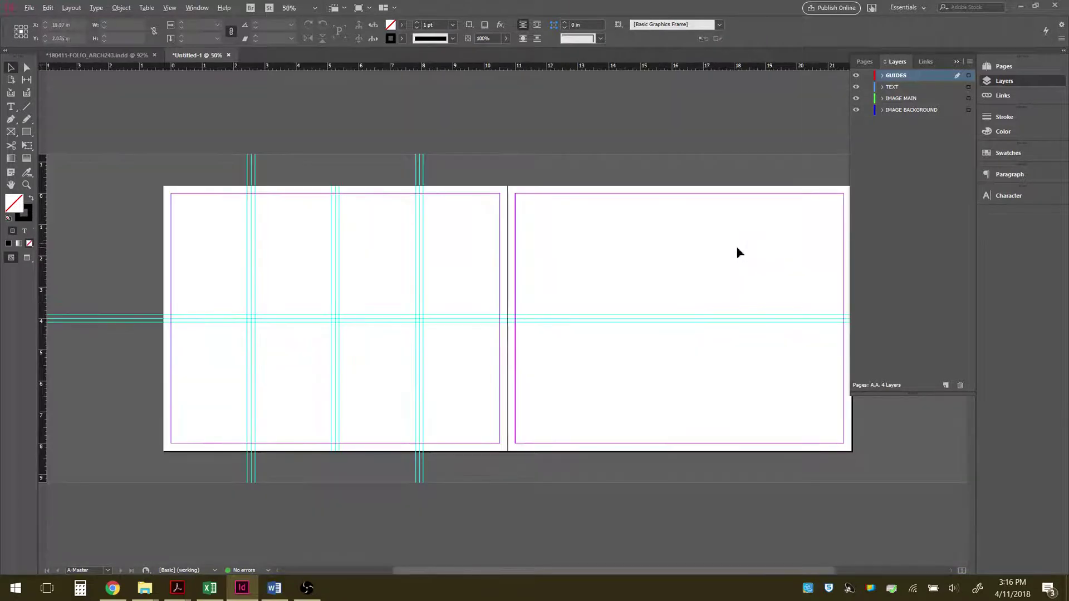
scroll(737, 252, "up", 2)
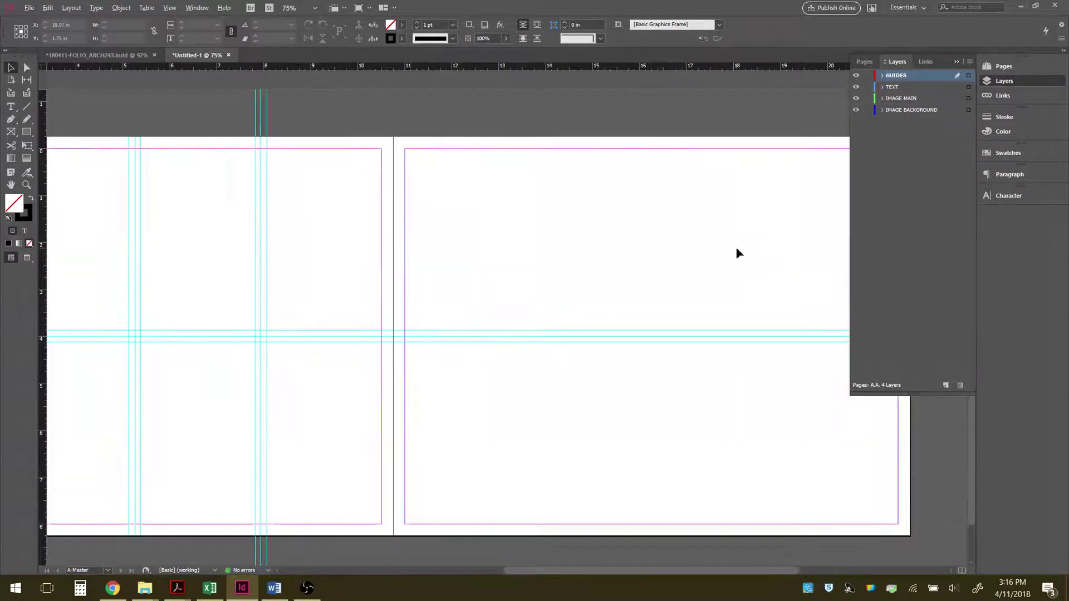
Step: Add two page-only horizontal guides on the left-hand page, at about 2 in and just above it, and a spread-wide one at 2.125 in
left_click(11, 184)
key("ctrl+minus")
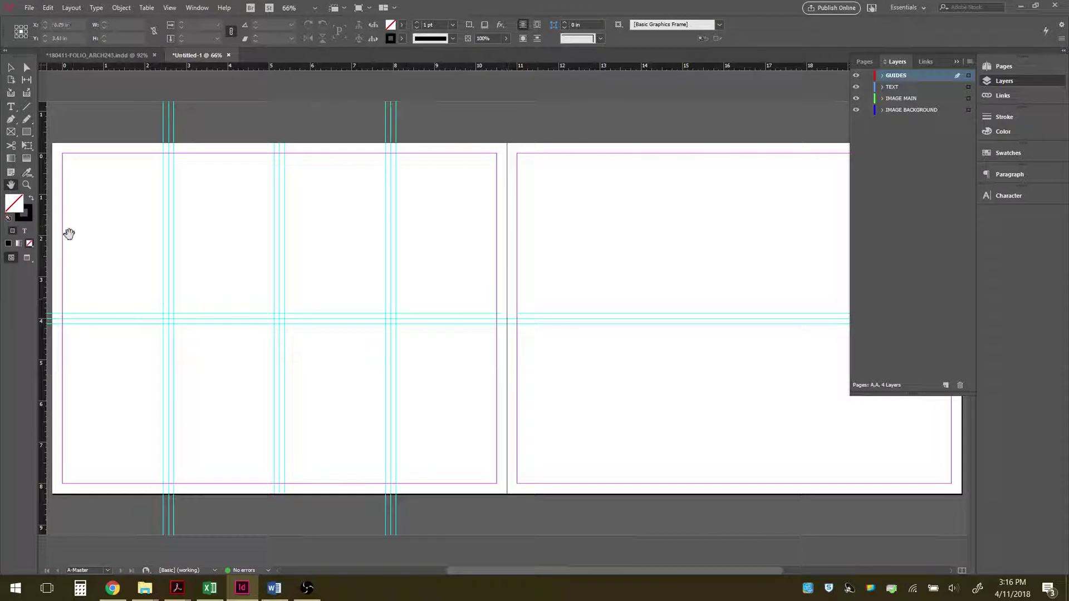
left_click_drag(129, 66, 83, 234)
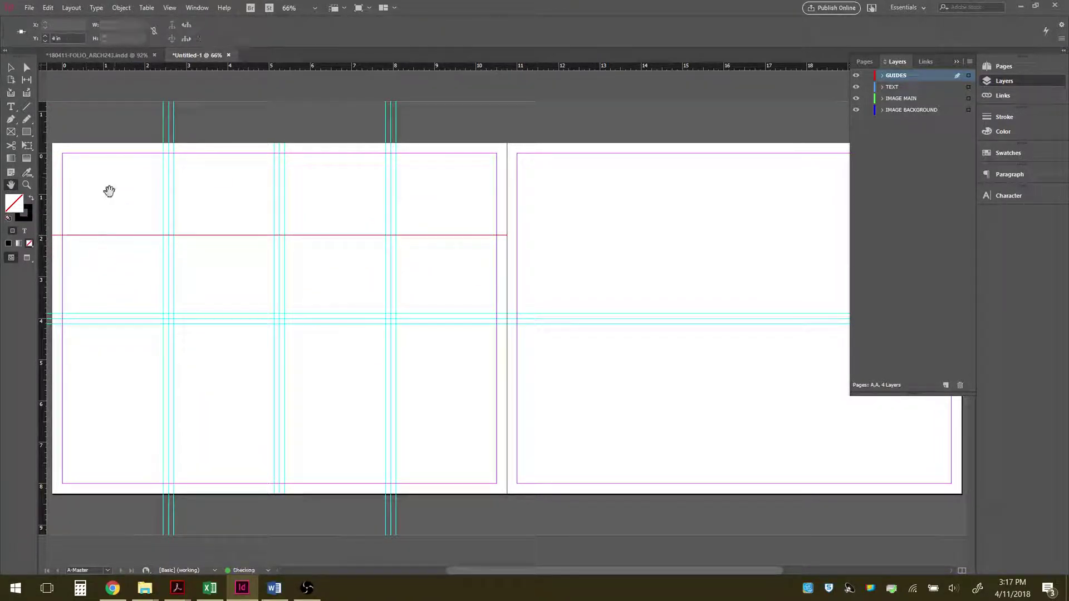
left_click_drag(159, 67, 114, 227)
left_click_drag(139, 69, 118, 241)
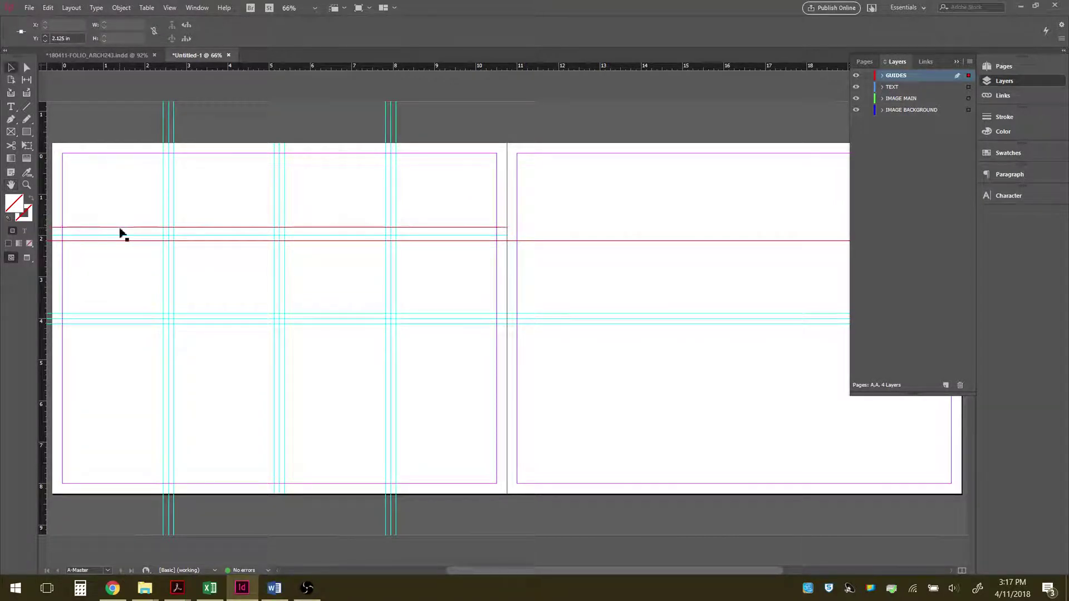
Step: Replace the page-only guide above the 2 in guide with a spread-wide one at 1.82 in, and add another spread-wide guide at 6 in
left_click(120, 228)
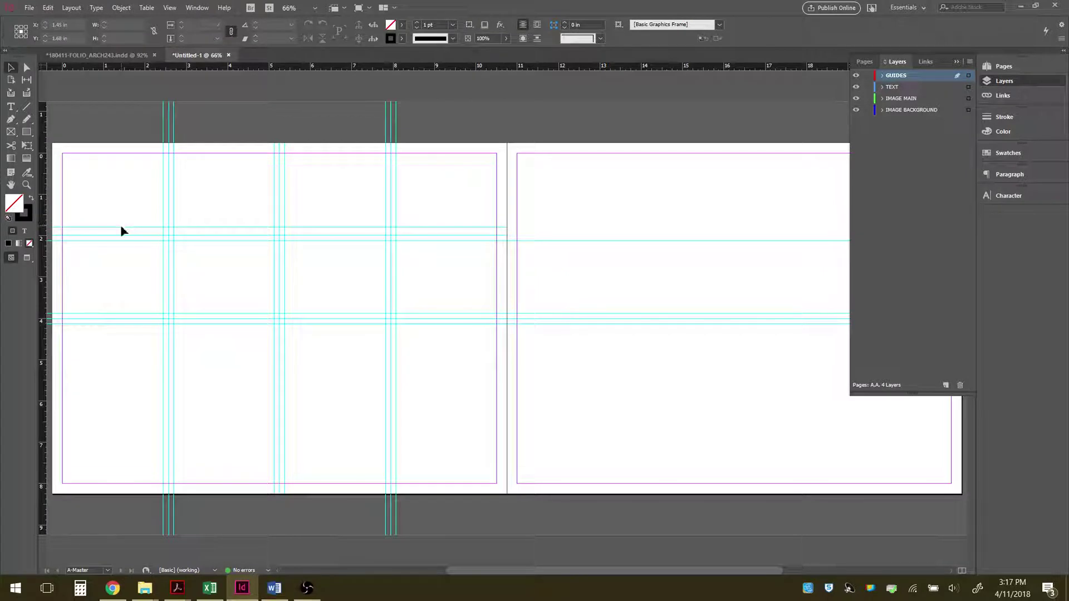
left_click(121, 226)
key("Delete")
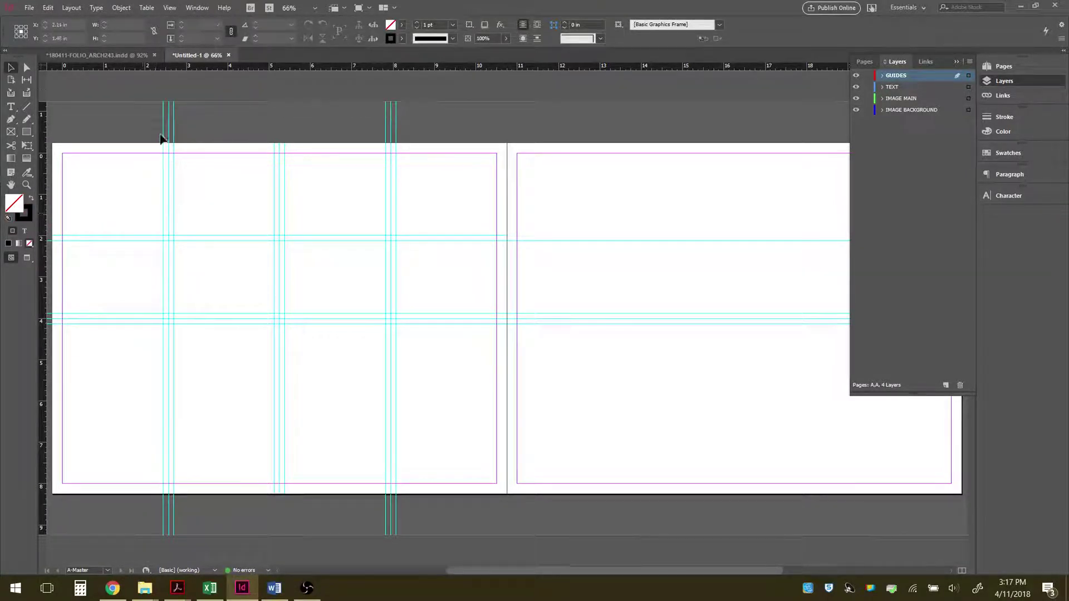
left_click_drag(136, 65, 503, 232)
left_click_drag(121, 227, 120, 230)
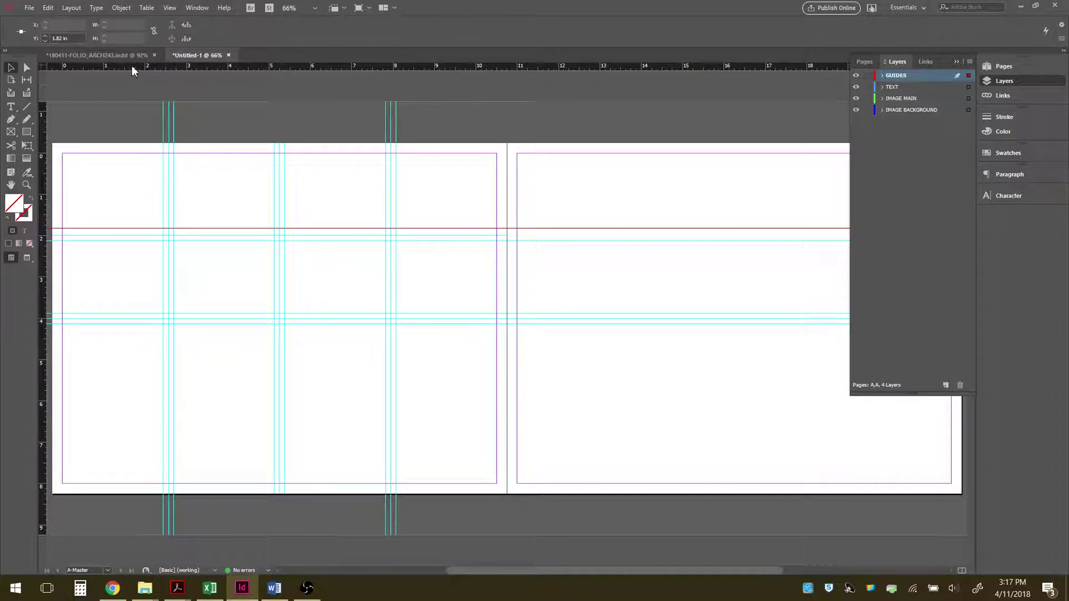
left_click_drag(131, 65, 101, 402)
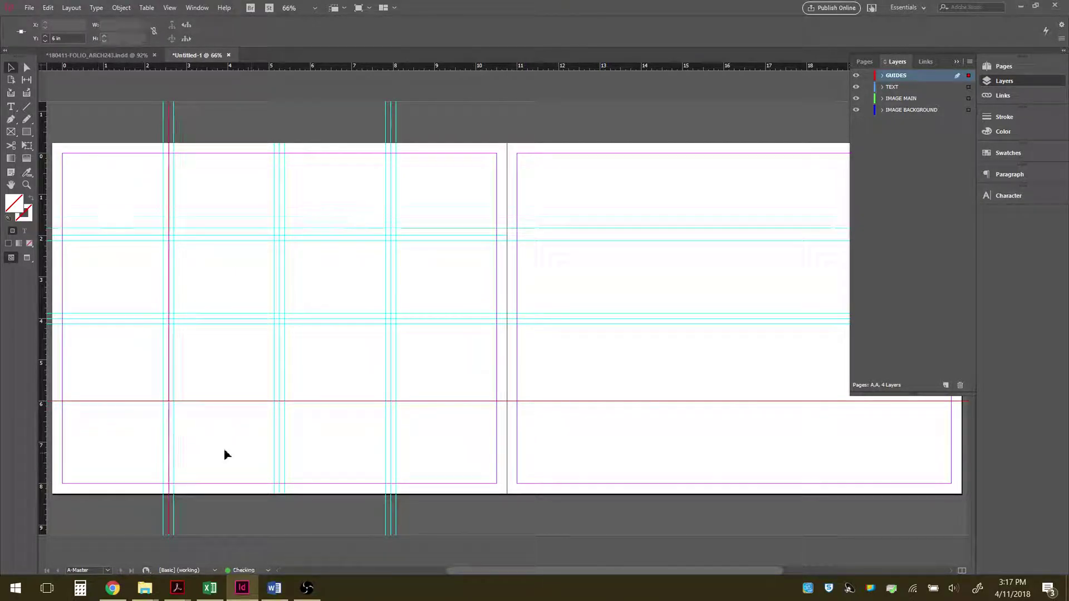
left_click(362, 426)
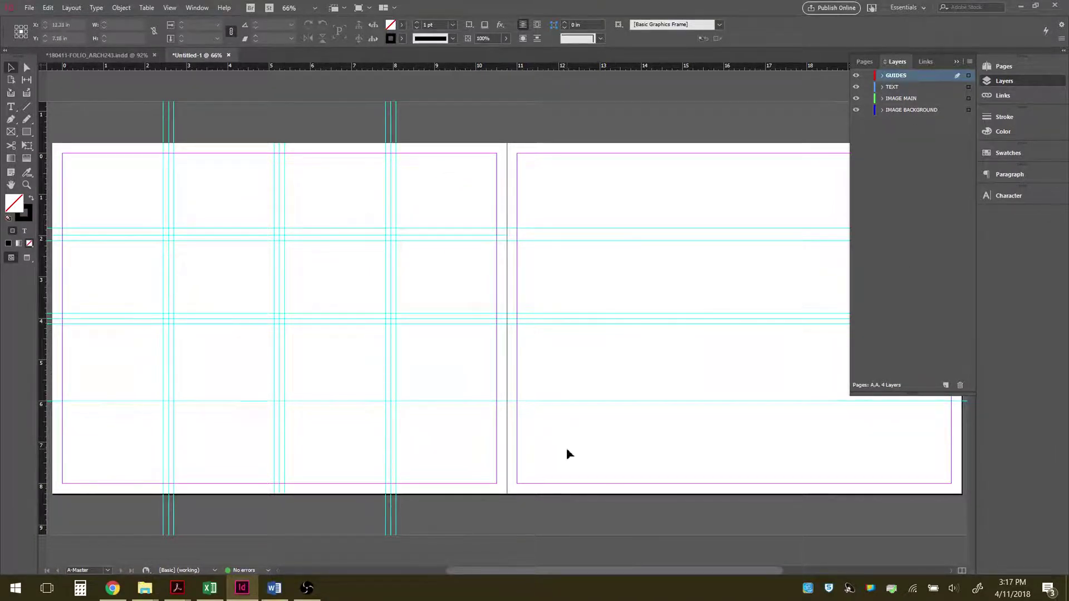
Step: Check how the A-Master guides carry over to page 1, spread 2-3 and the spreads after it
left_click(864, 61)
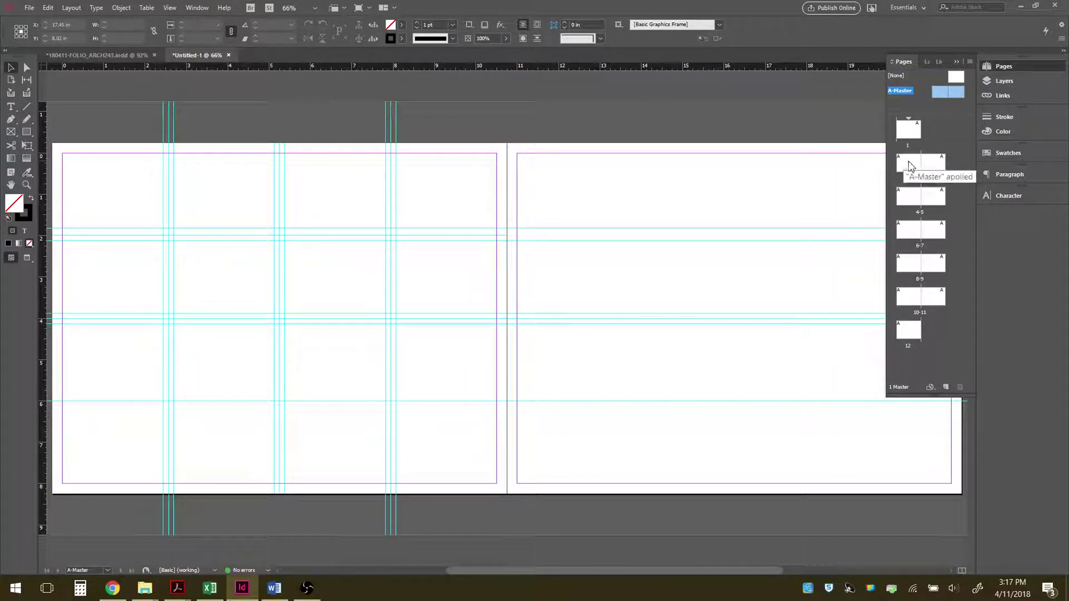
left_click(912, 133)
double_click(911, 132)
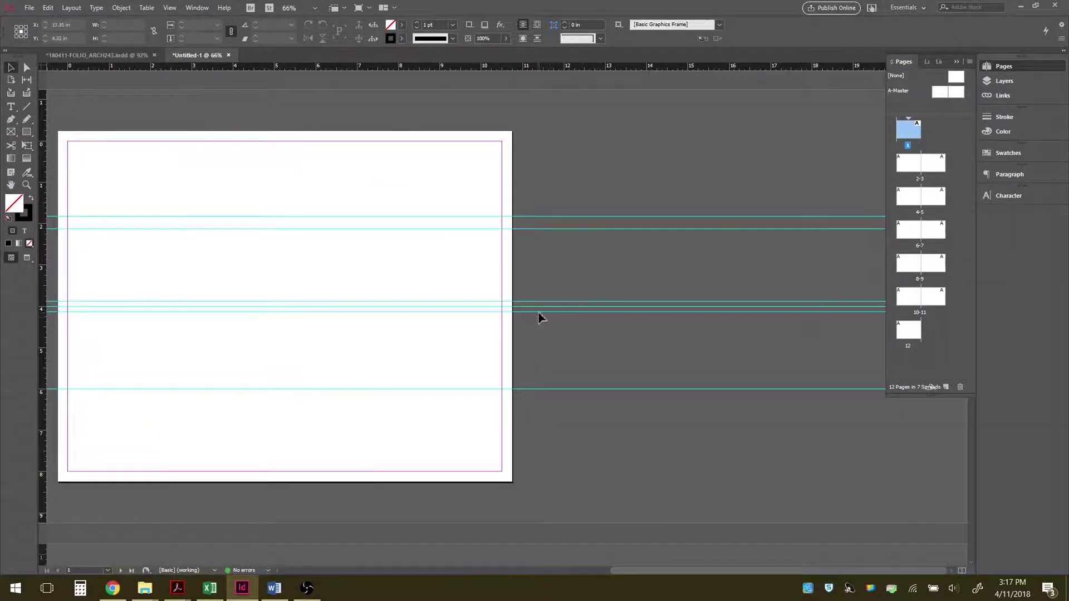
double_click(917, 170)
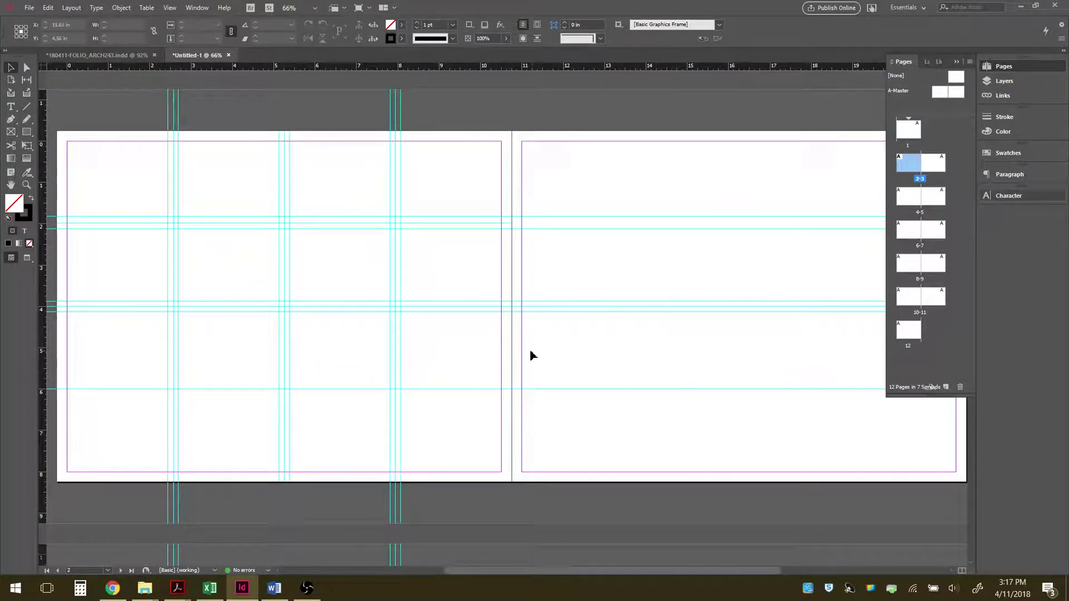
scroll(709, 302, "down", 10)
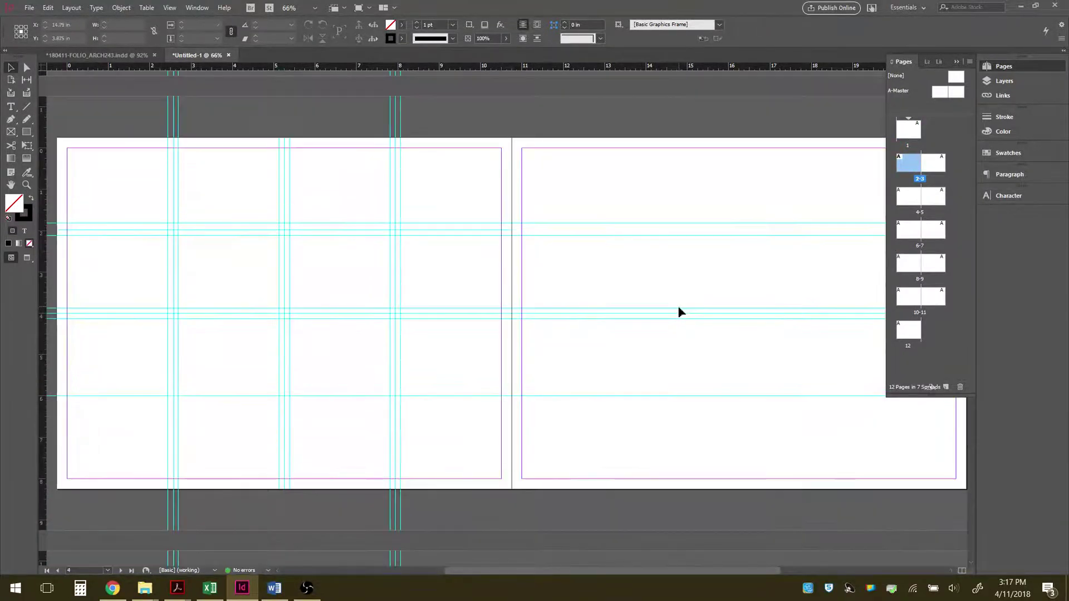
scroll(681, 311, "down", 15)
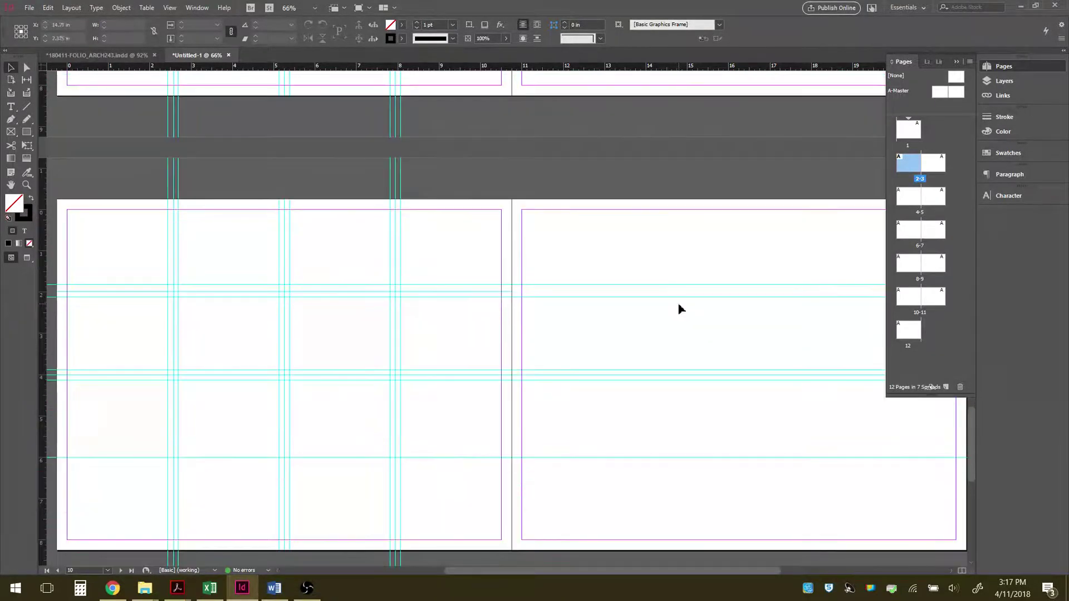
scroll(682, 301, "up", 5)
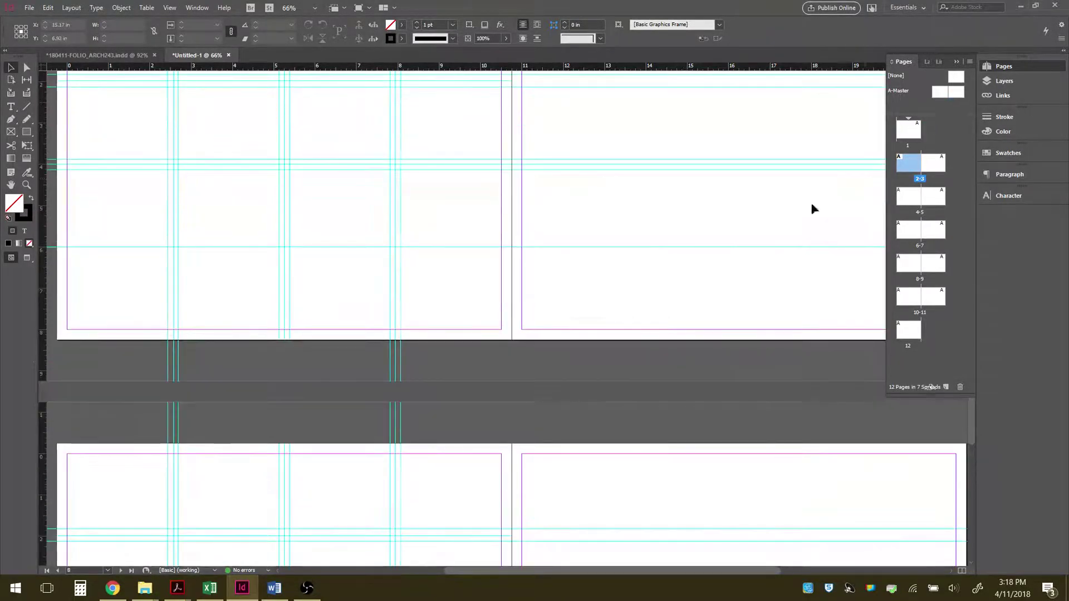
scroll(680, 256, "up", 10)
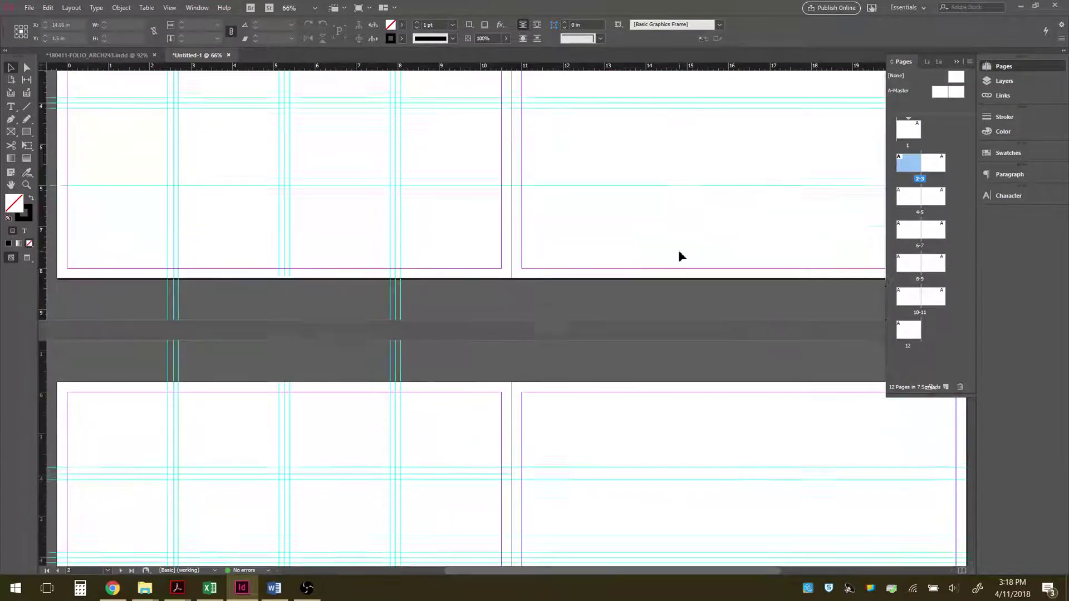
scroll(680, 256, "up", 5)
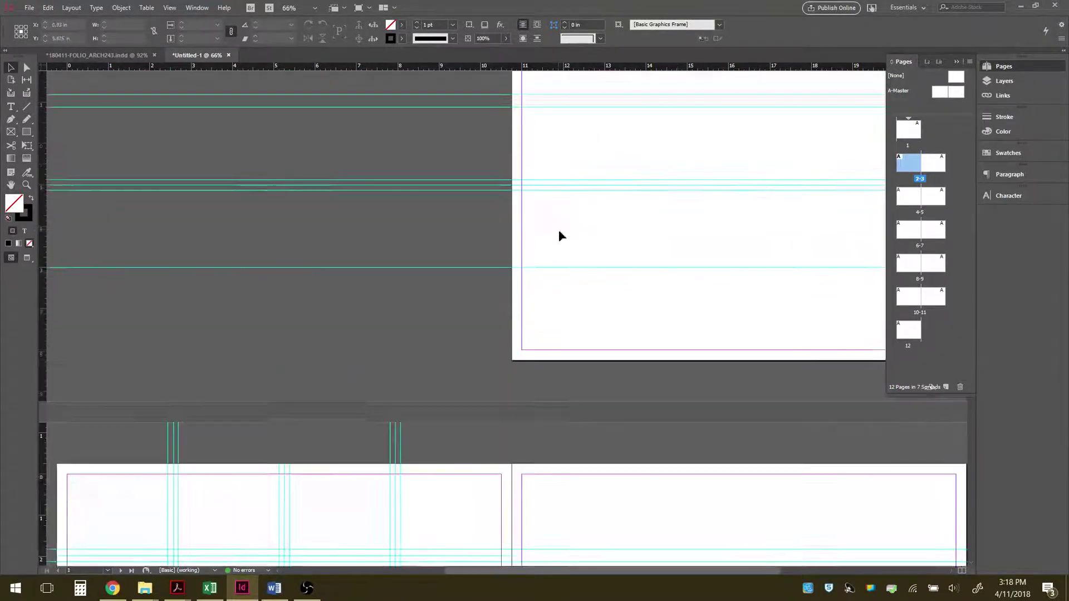
scroll(559, 232, "down", 4)
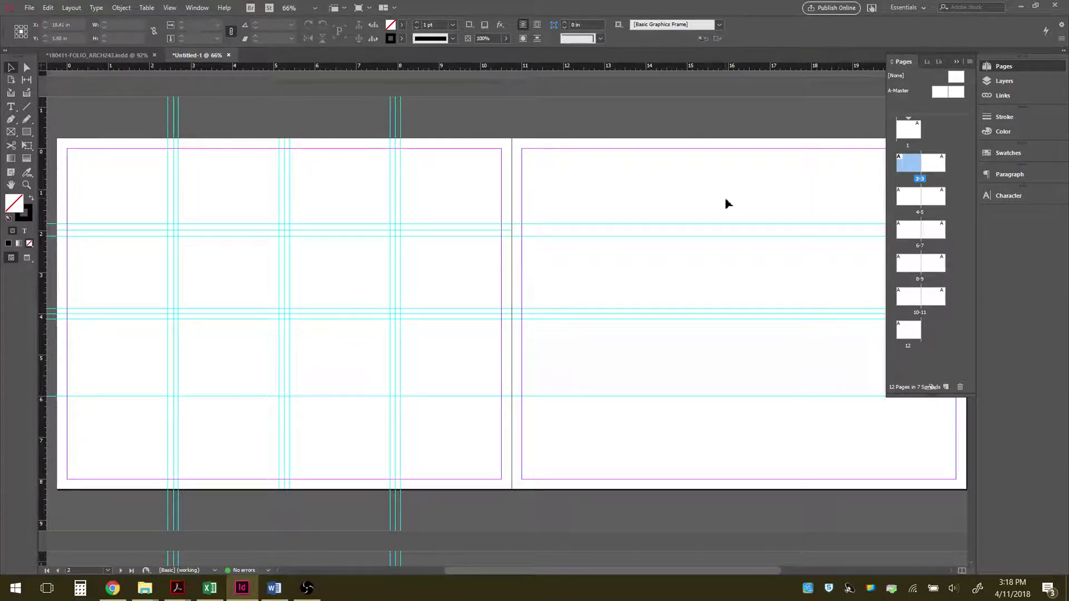
scroll(684, 232, "up", 6)
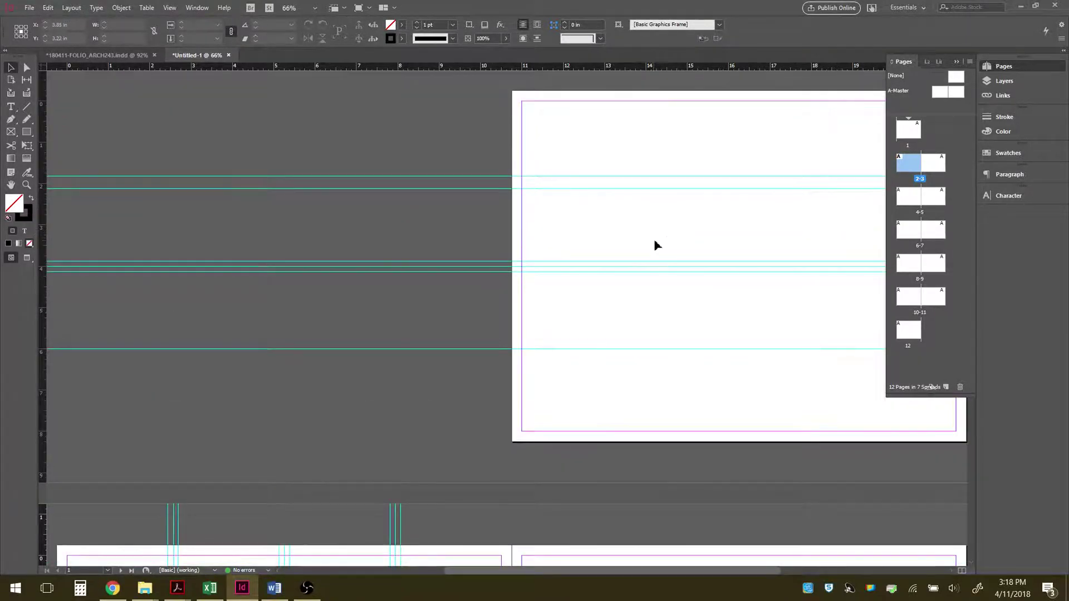
scroll(654, 239, "down", 3)
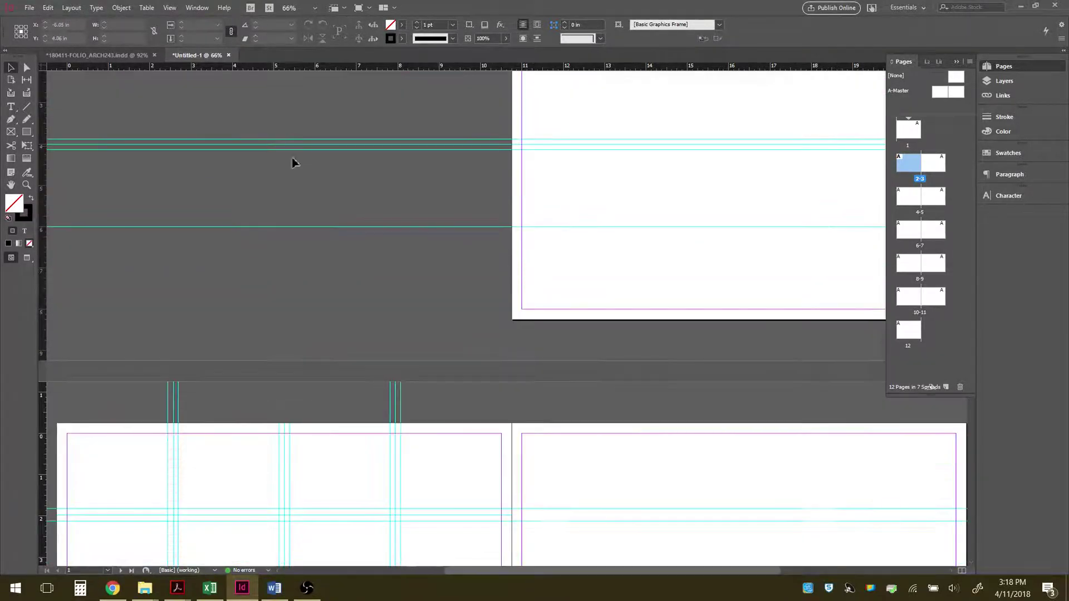
Step: Switch to the 180411-FOLIO_ARCH243.indd document and examine the finished guide grid on both pages of its A-Master spread
left_click(104, 58)
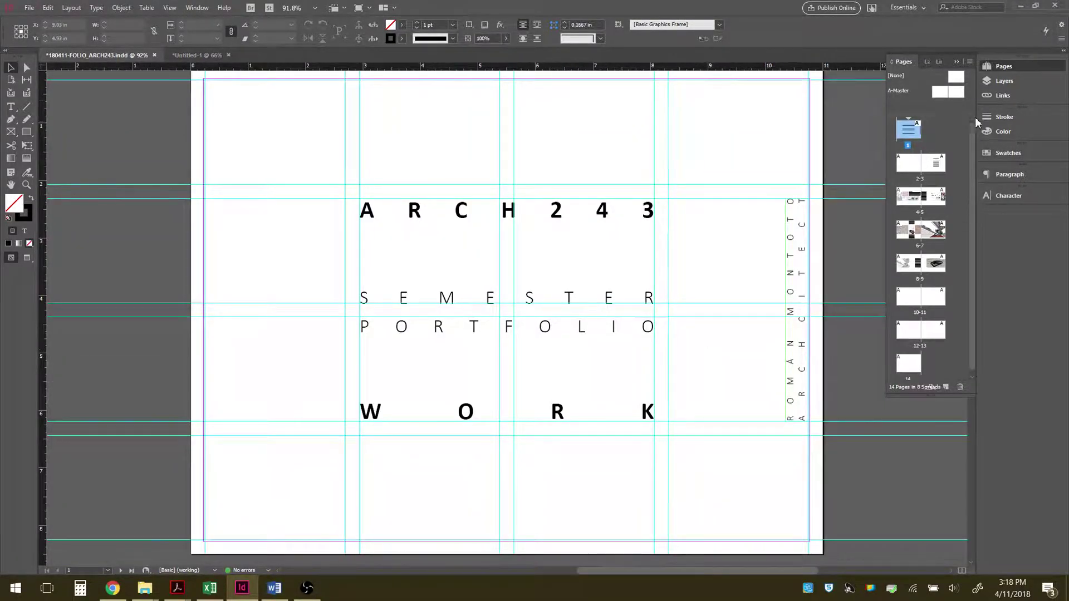
double_click(940, 93)
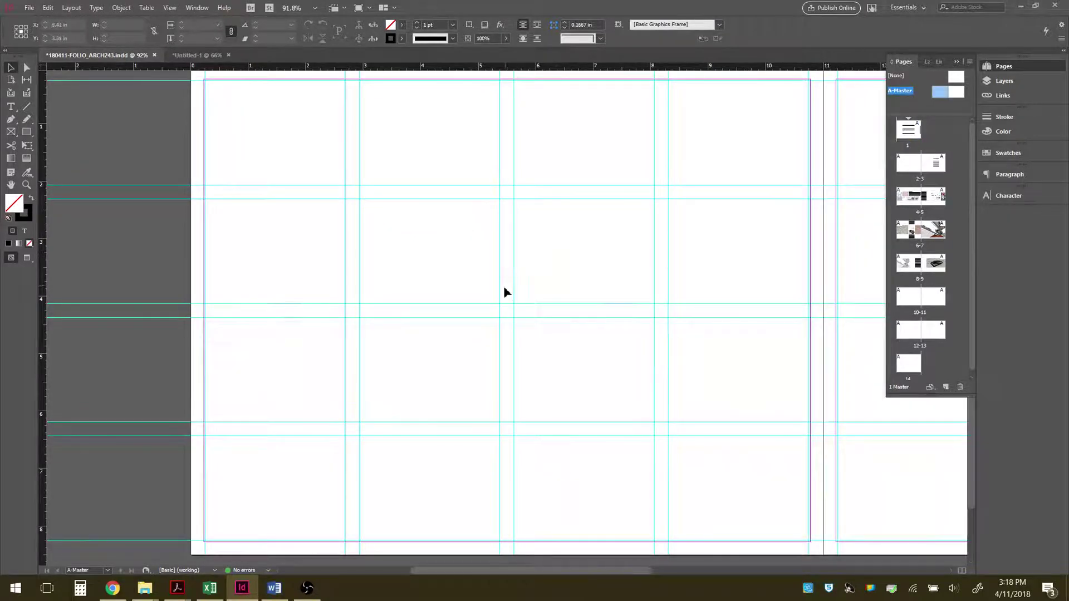
scroll(176, 263, "down", 1)
scroll(501, 295, "down", 1)
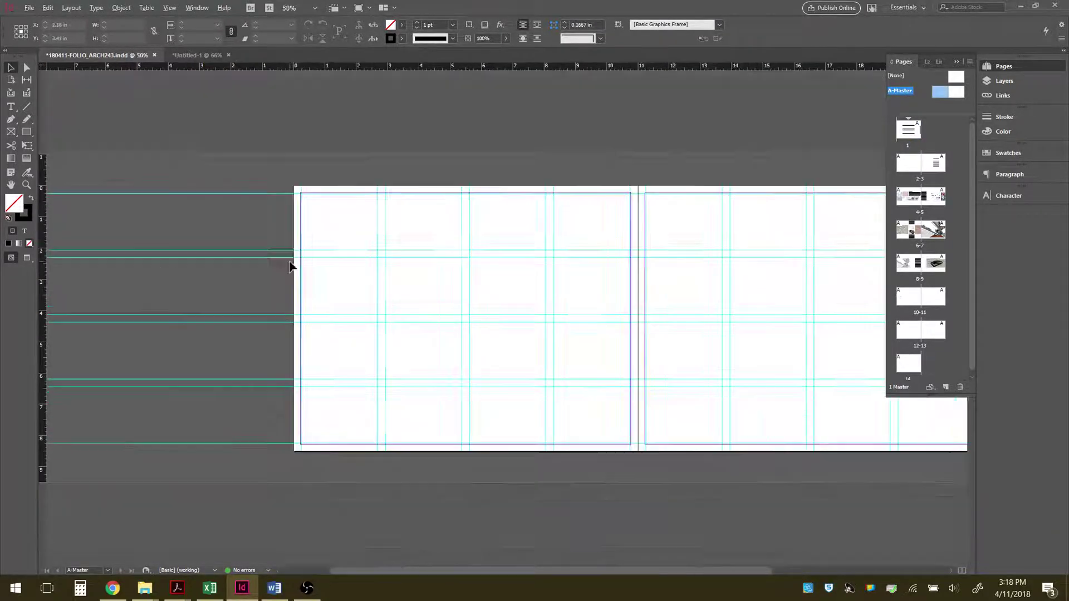
scroll(807, 305, "up", 1)
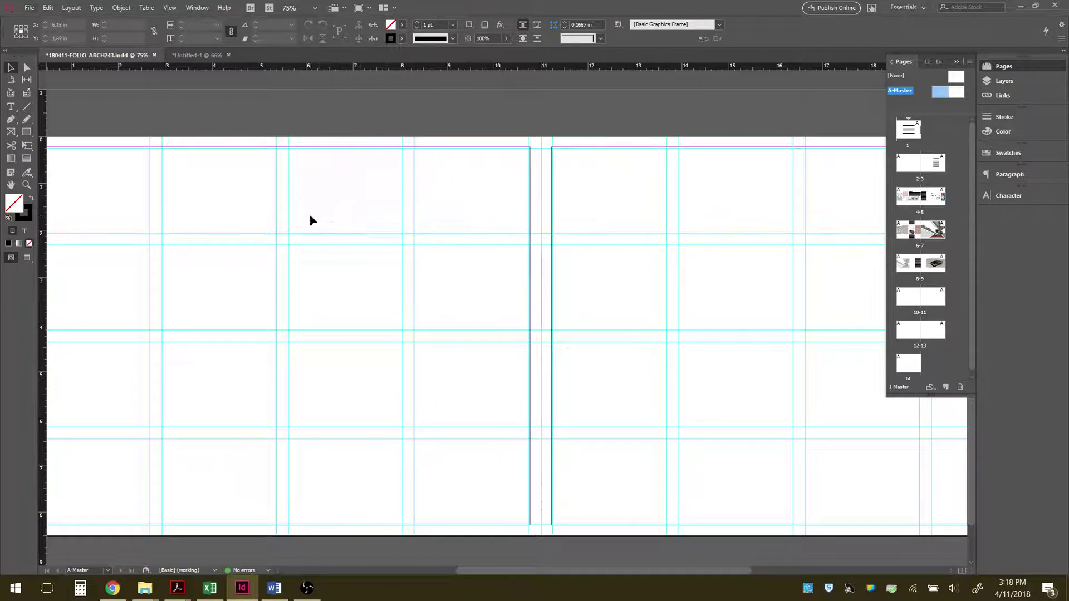
key("ctrl+minus")
scroll(690, 328, "up", 1)
scroll(674, 320, "down", 1)
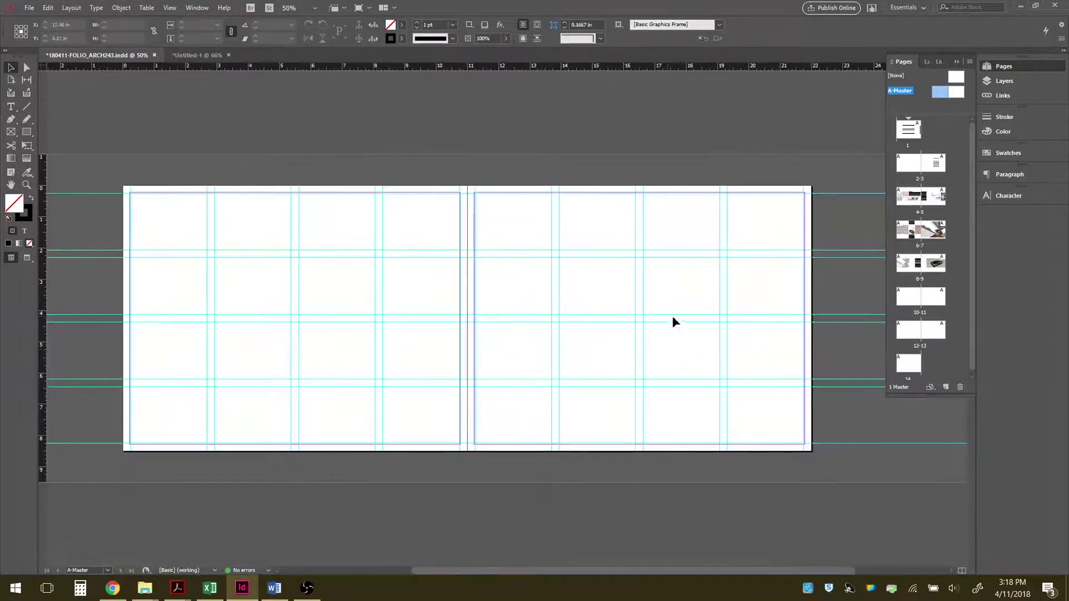
key("ctrl+equal")
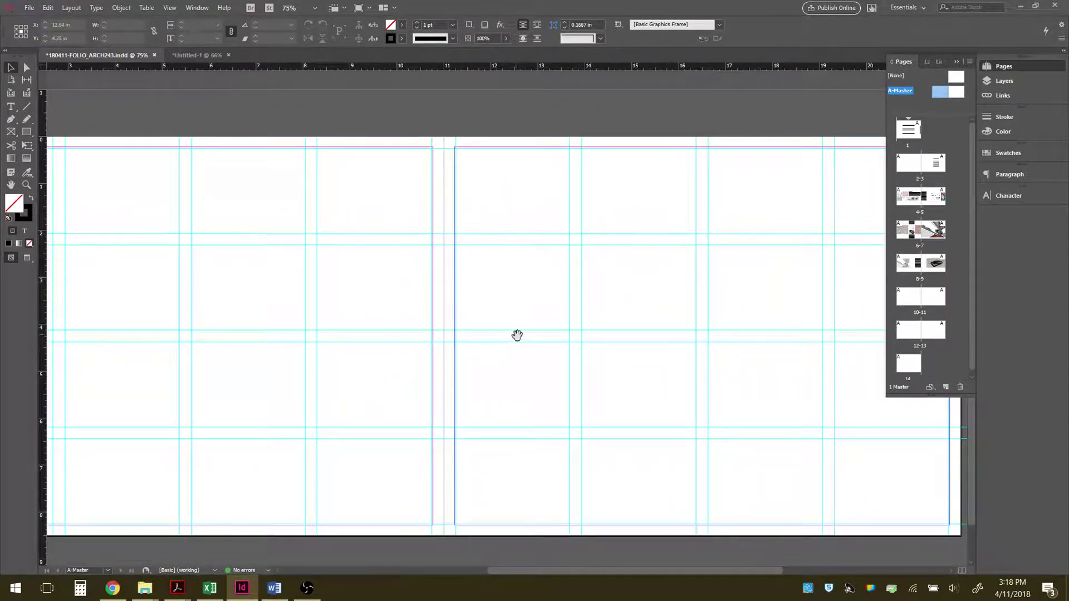
left_click_drag(518, 334, 626, 294)
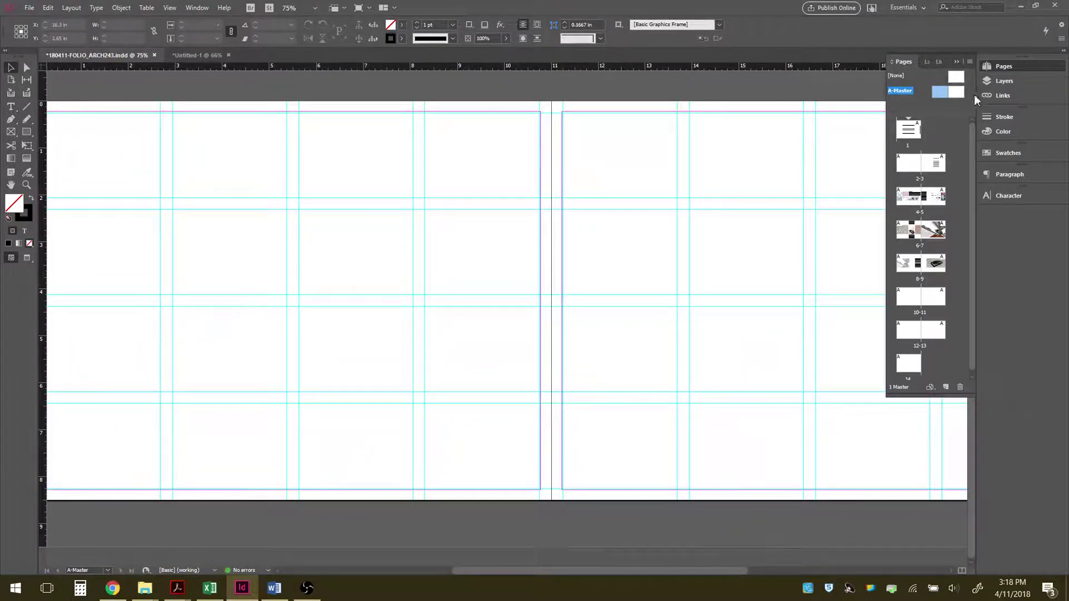
Step: Show the cover on page 1 and go through the TEXT, IMAGE MAIN, IMAGE BACKGROUND and GUIDES layers, ending with TEXT active
double_click(917, 132)
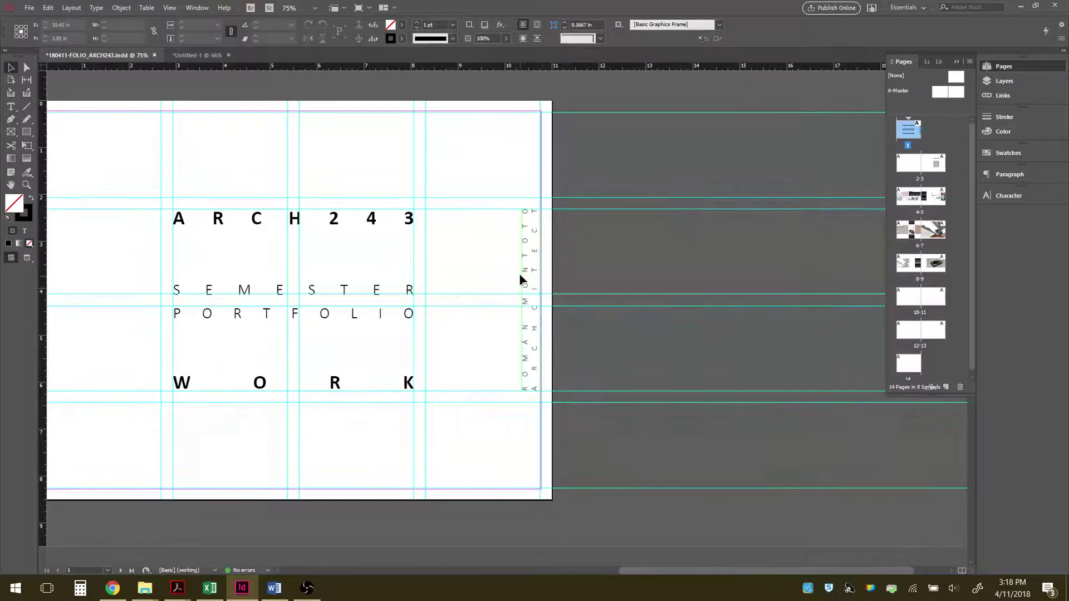
left_click_drag(701, 358, 418, 218)
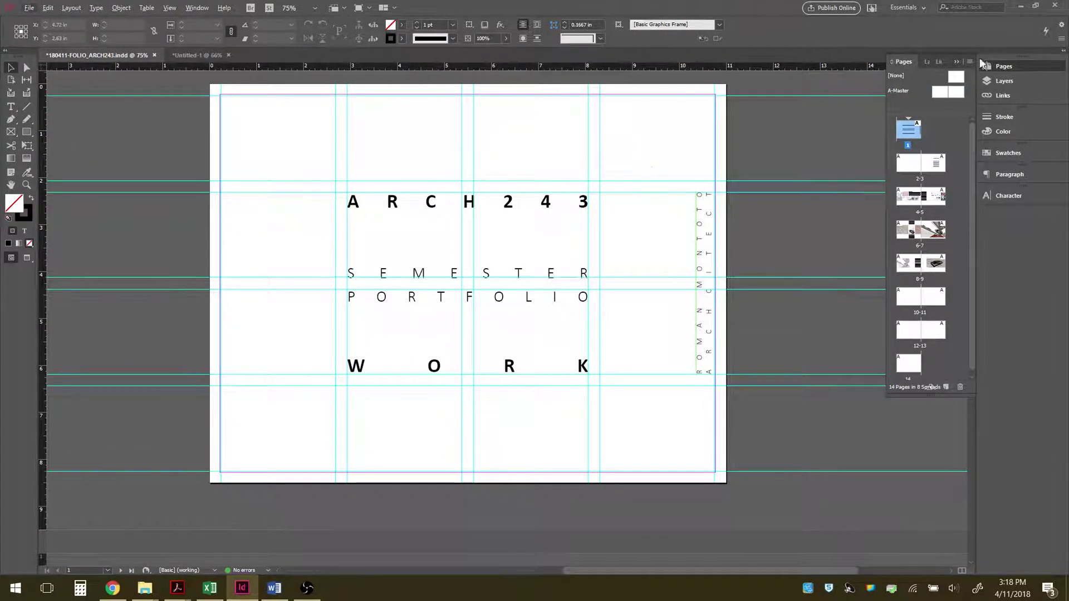
left_click(1004, 80)
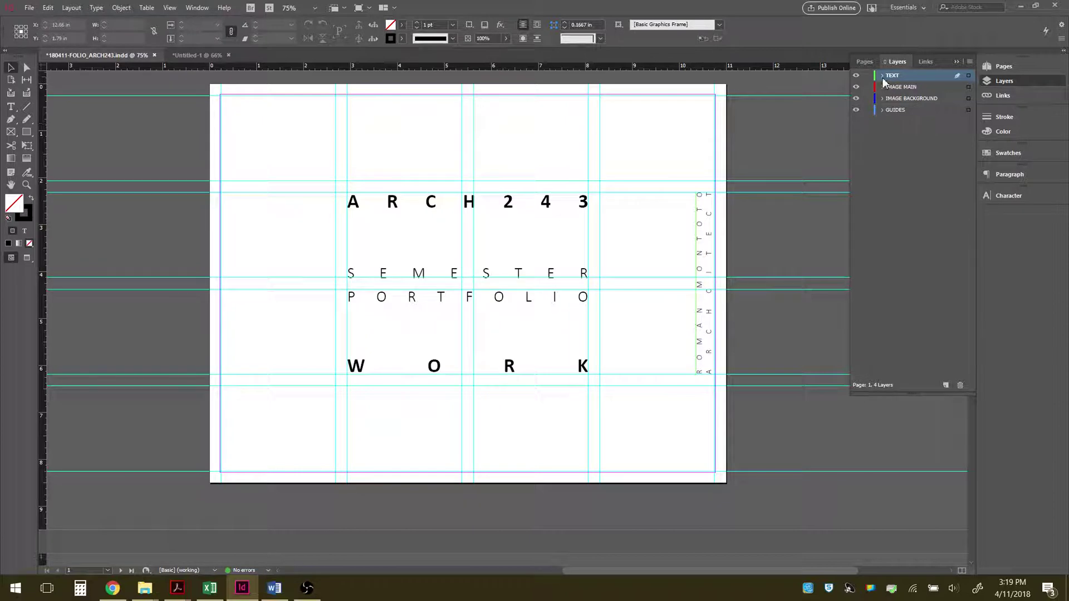
left_click(900, 88)
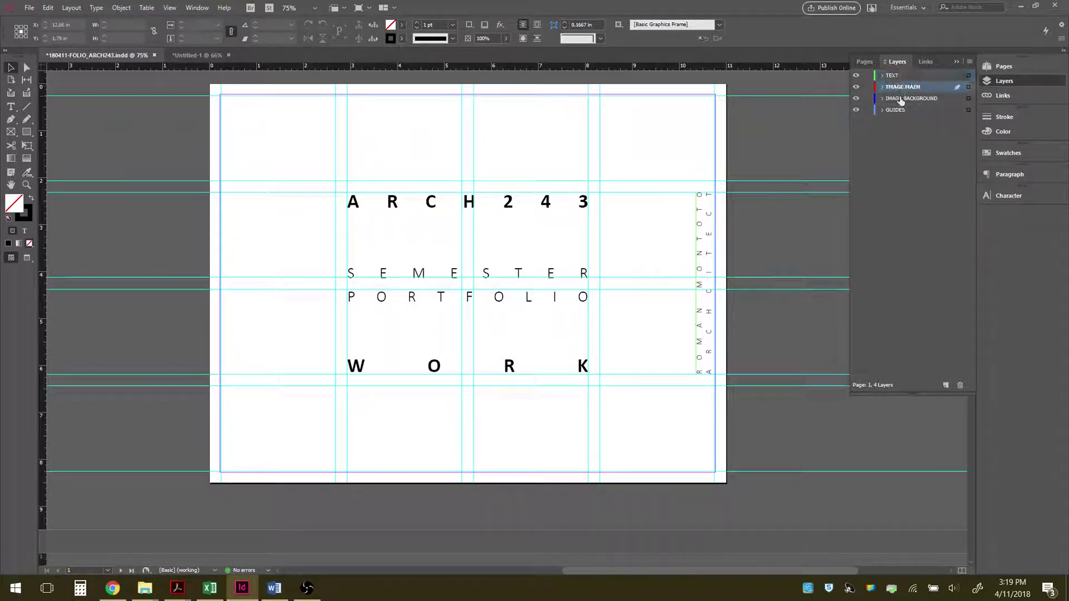
left_click(899, 99)
left_click(898, 110)
left_click(900, 78)
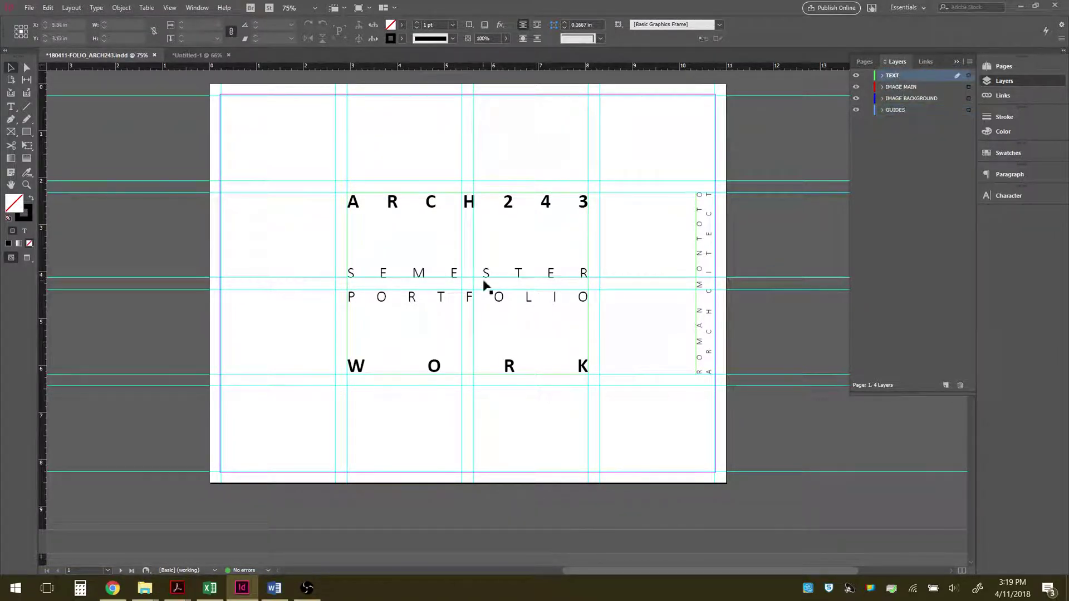
Step: Move the cover's title text frame and the vertical name text frame off the page onto the pasteboard on either side
left_click(512, 217)
left_click_drag(513, 217, 116, 231)
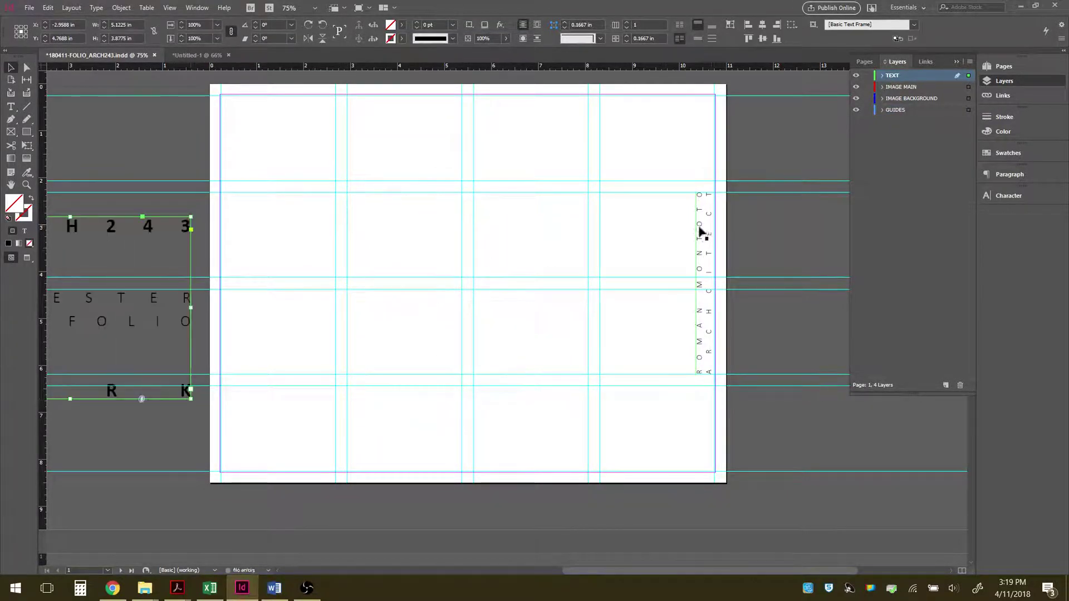
left_click_drag(709, 229, 807, 267)
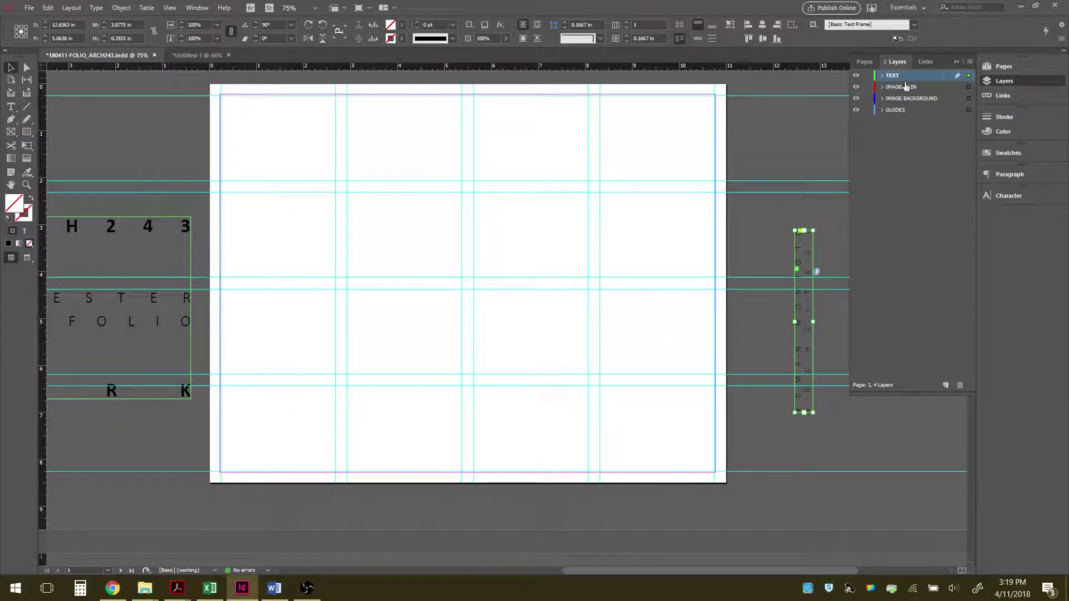
Step: Draw a new text frame of about 5.12 by 3.88 in over the central two columns and two rows of the cover
left_click(16, 115)
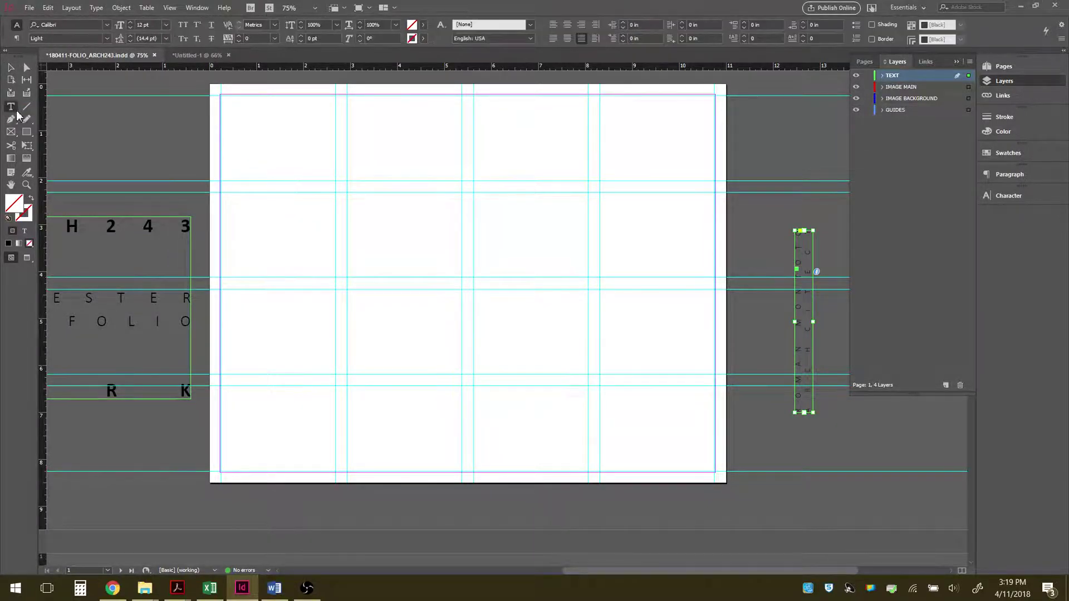
left_click(18, 116)
left_click_drag(350, 196, 585, 382)
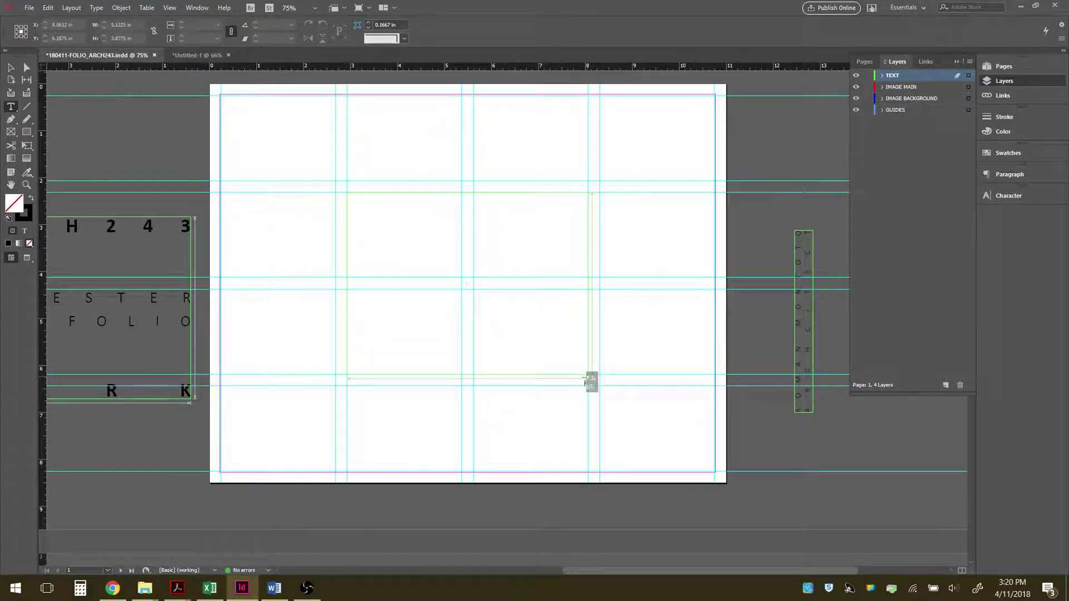
Step: Enter ARCH 243, SEMESTER, PORTFOLIO and WORK on separate lines in the central frame, with a blank line before SEMESTER and before WORK
left_click_drag(585, 382, 585, 381)
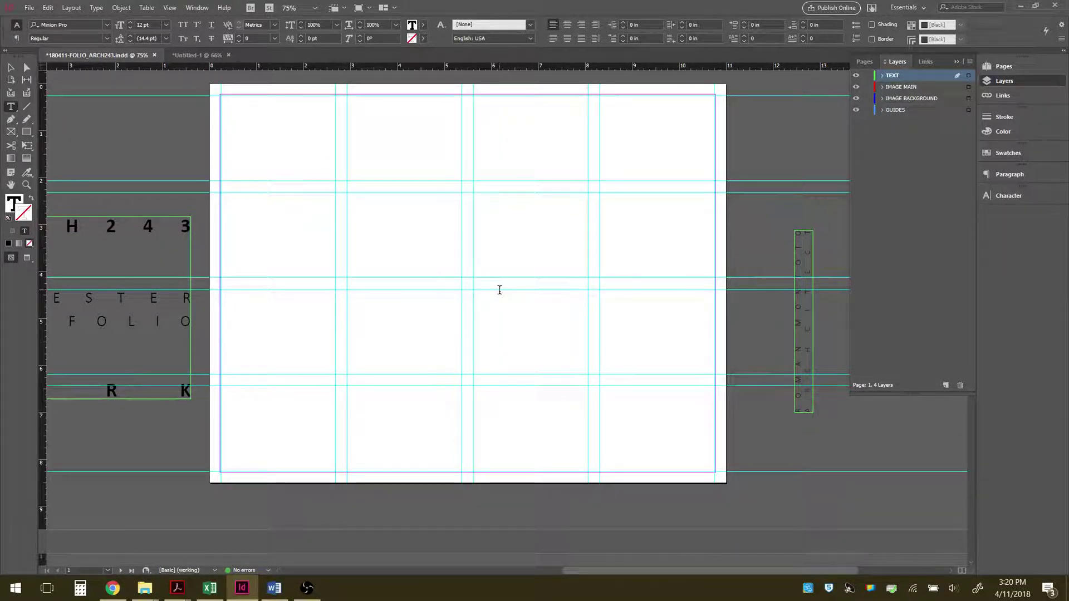
type("ARCH 243")
key("Return")
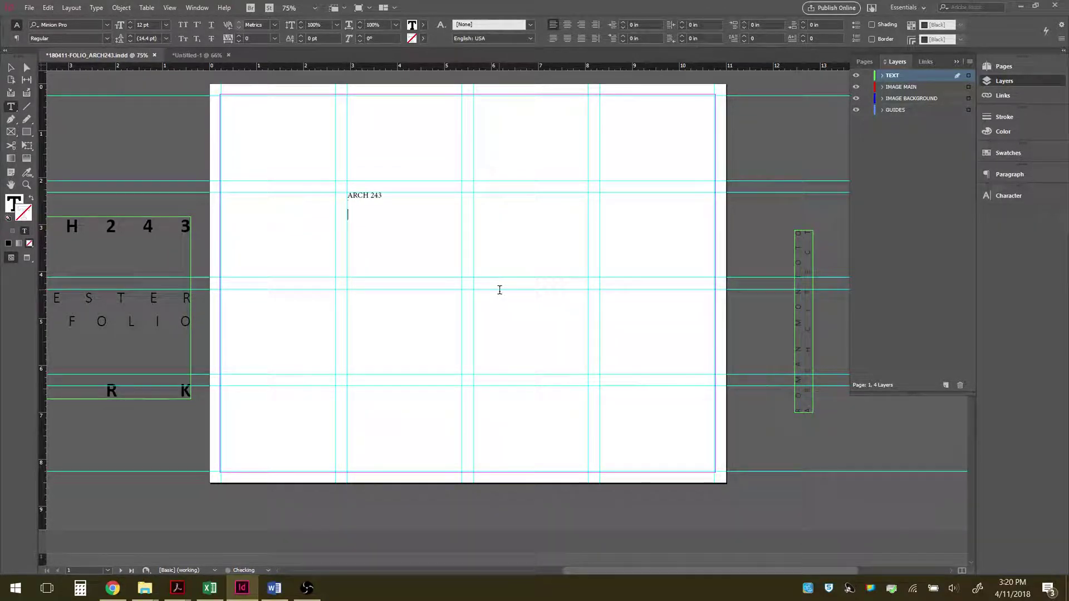
type("SEMESTER")
key("BackSpace")
key("BackSpace")
type("TER")
key("Return")
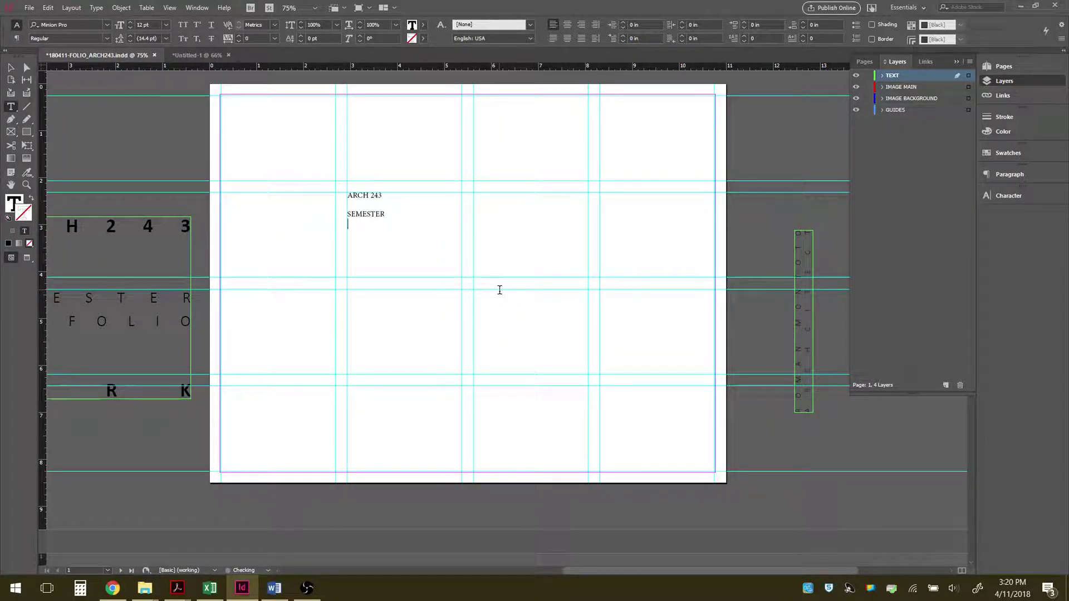
type("PORTFOLIO")
key("Return")
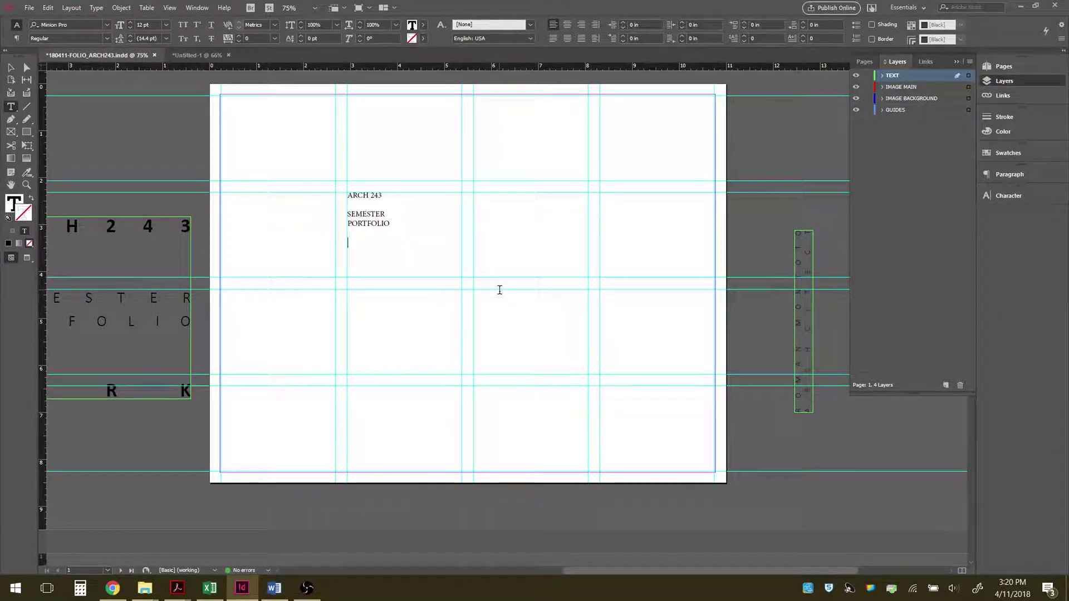
type("WORK")
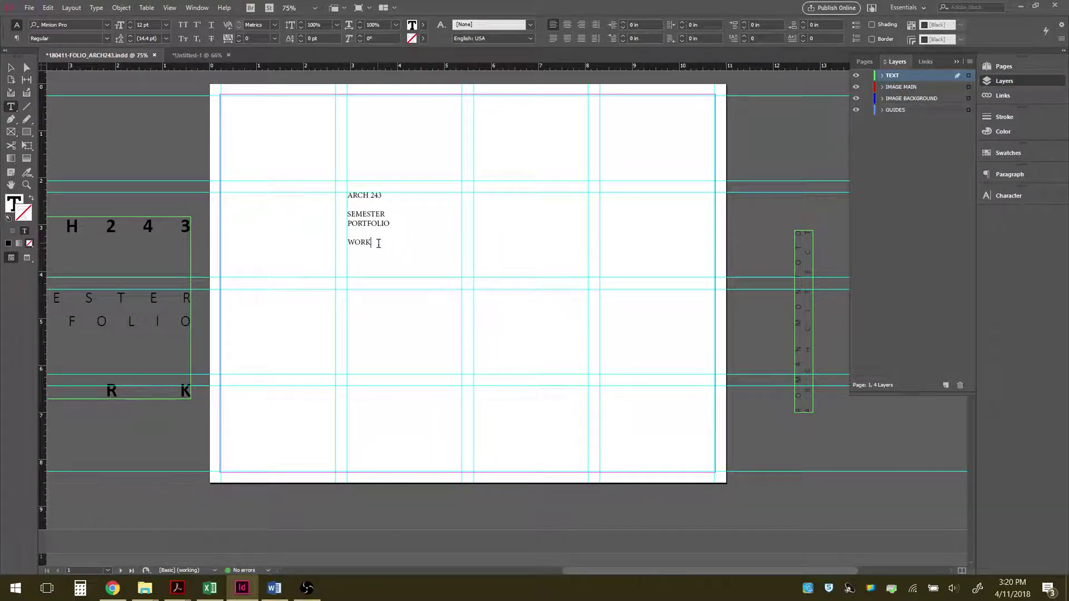
Step: Format all of the new cover text in Calibri at 18 pt and justify every line across the full frame width
left_click_drag(372, 245, 84, 69)
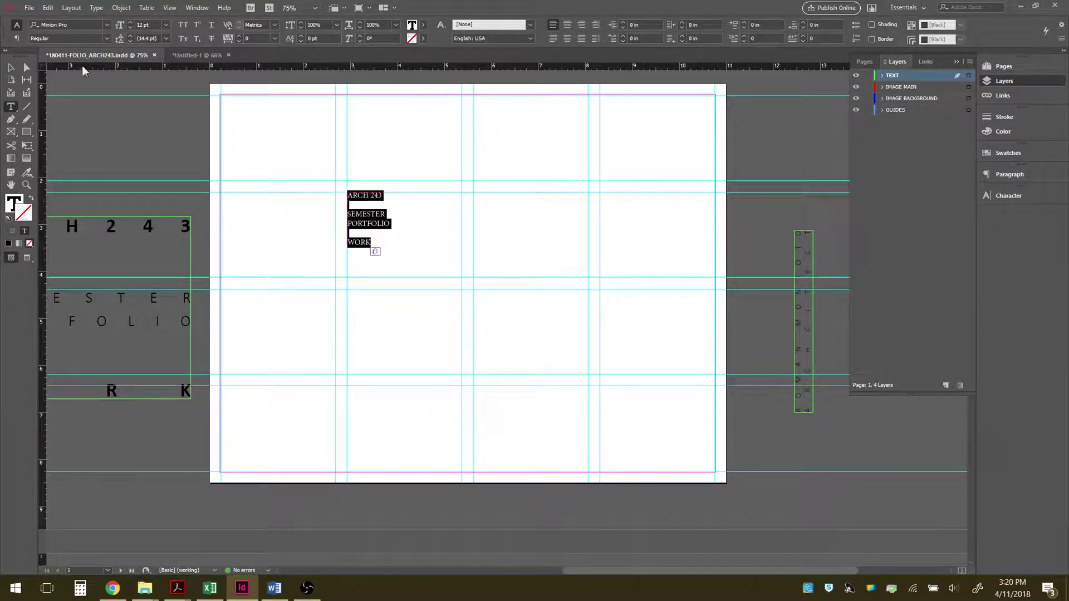
left_click(106, 26)
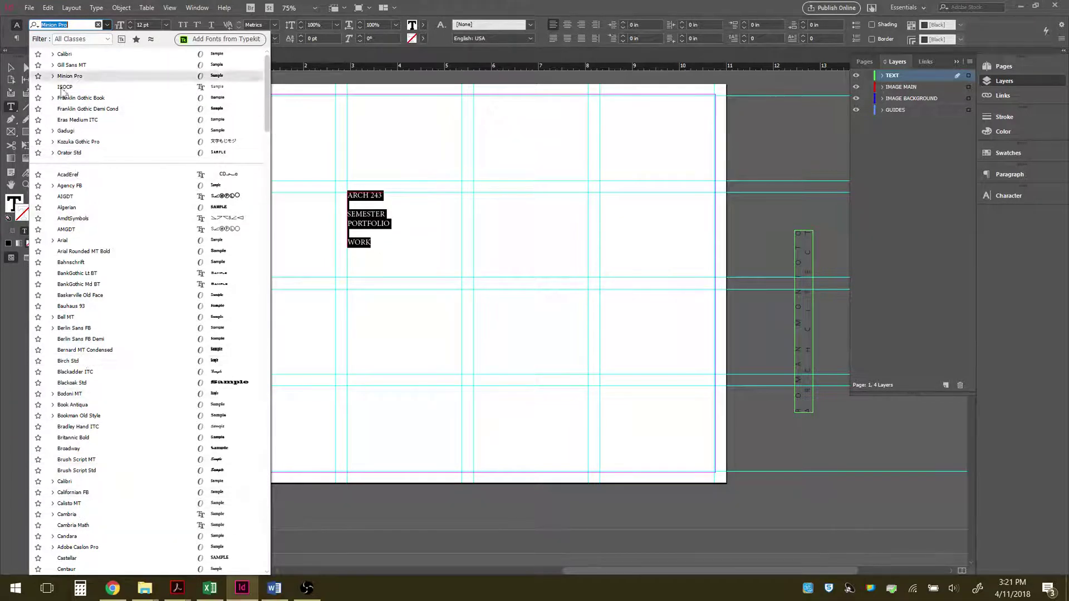
left_click(69, 54)
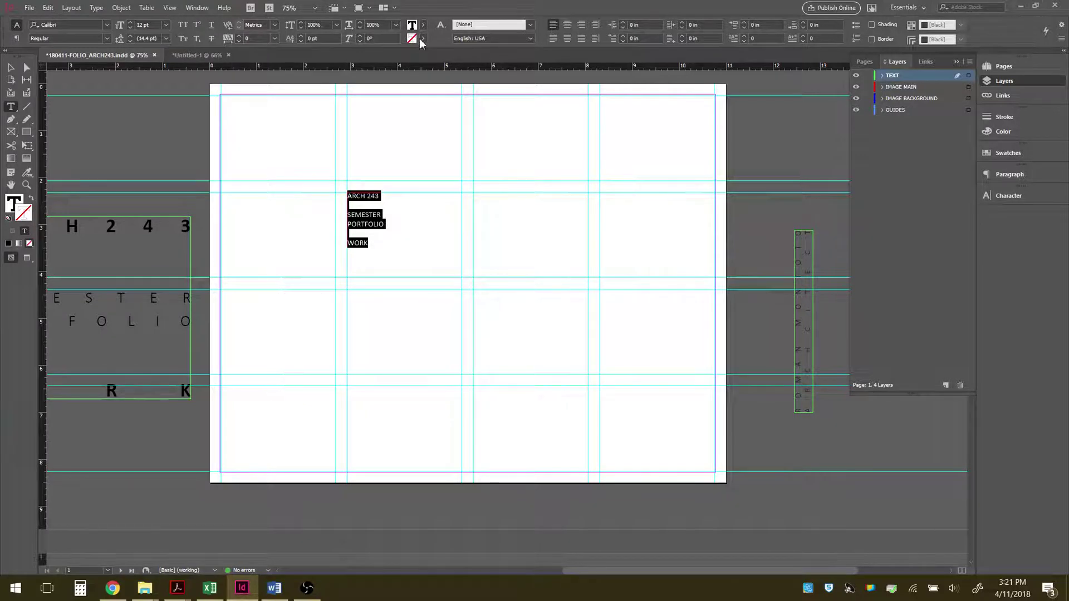
left_click(582, 39)
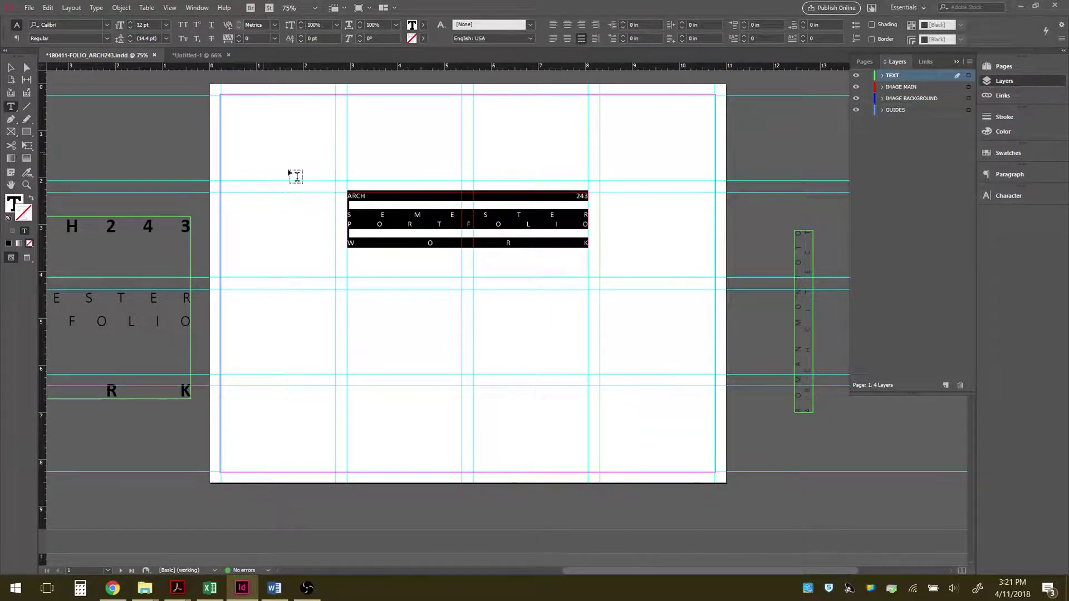
left_click(165, 24)
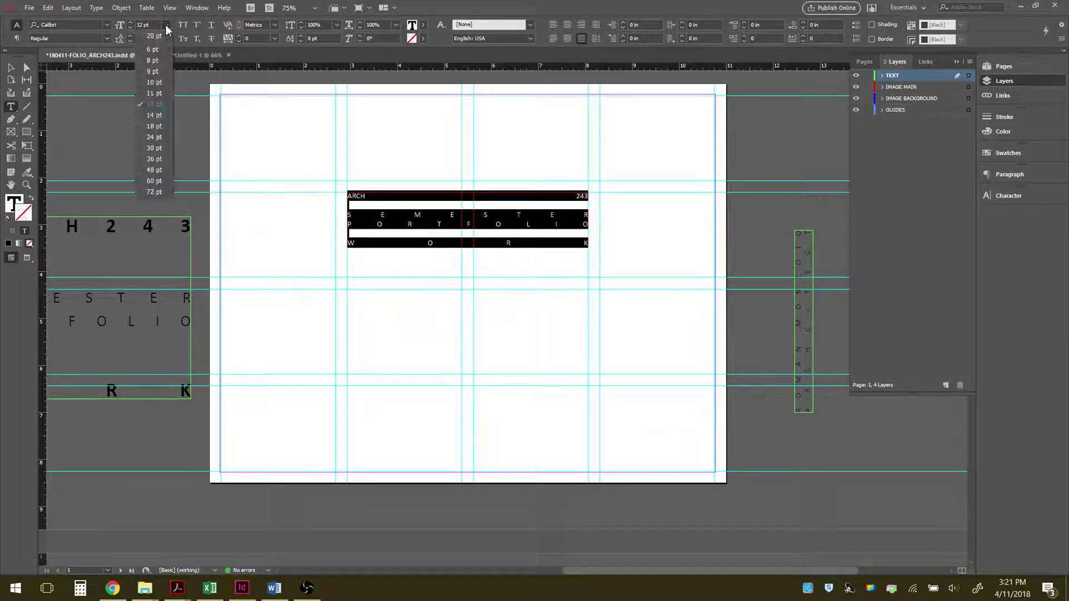
left_click(160, 132)
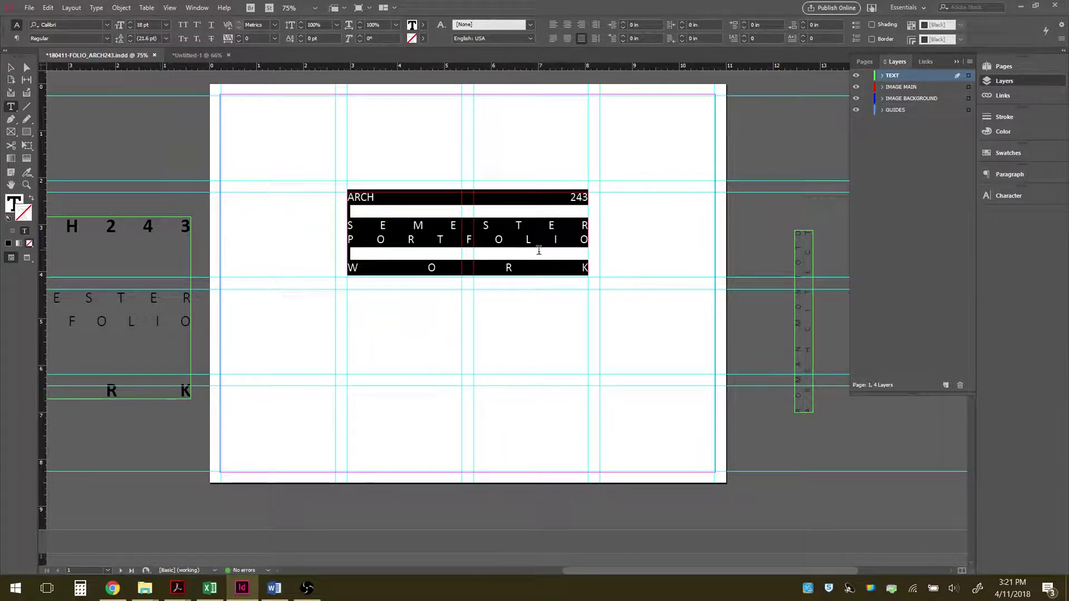
Step: Remove the space in ARCH 243 so its characters spread evenly, and make that line bold at 24 pt
left_click(570, 198)
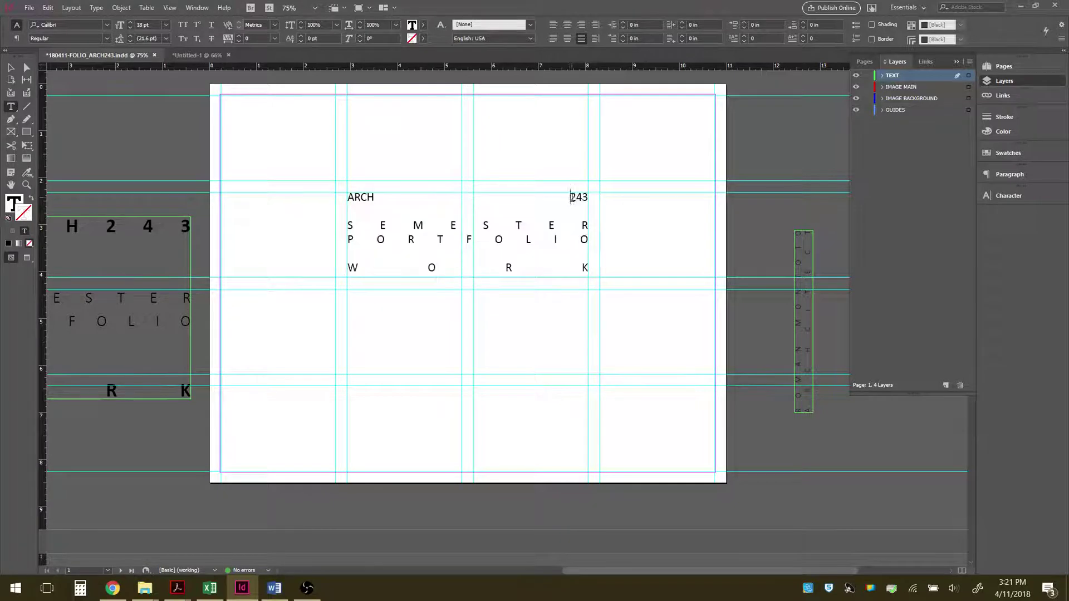
key("BackSpace")
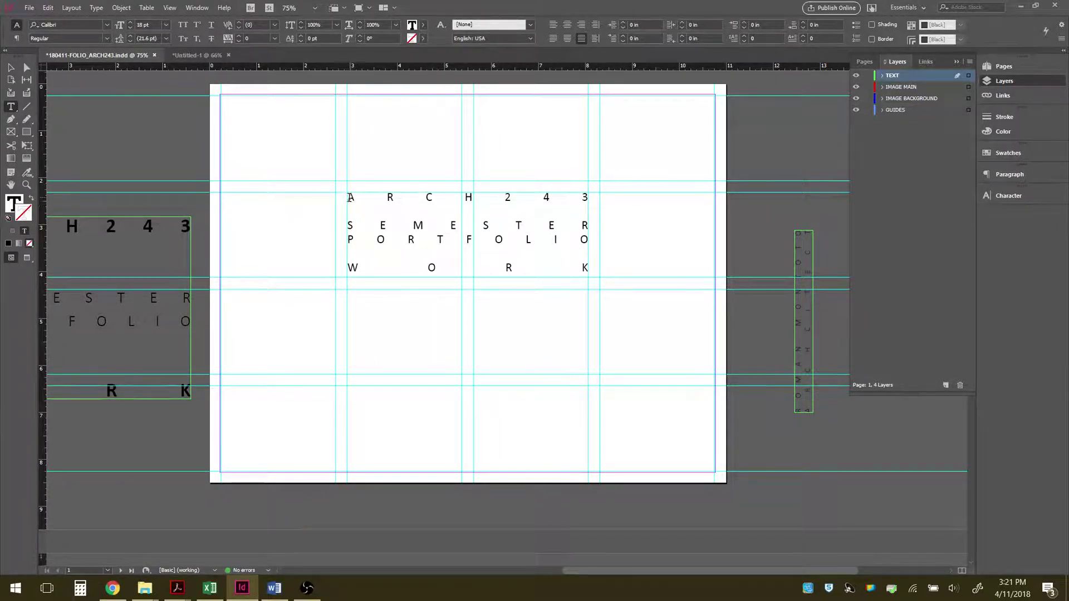
left_click_drag(348, 198, 589, 198)
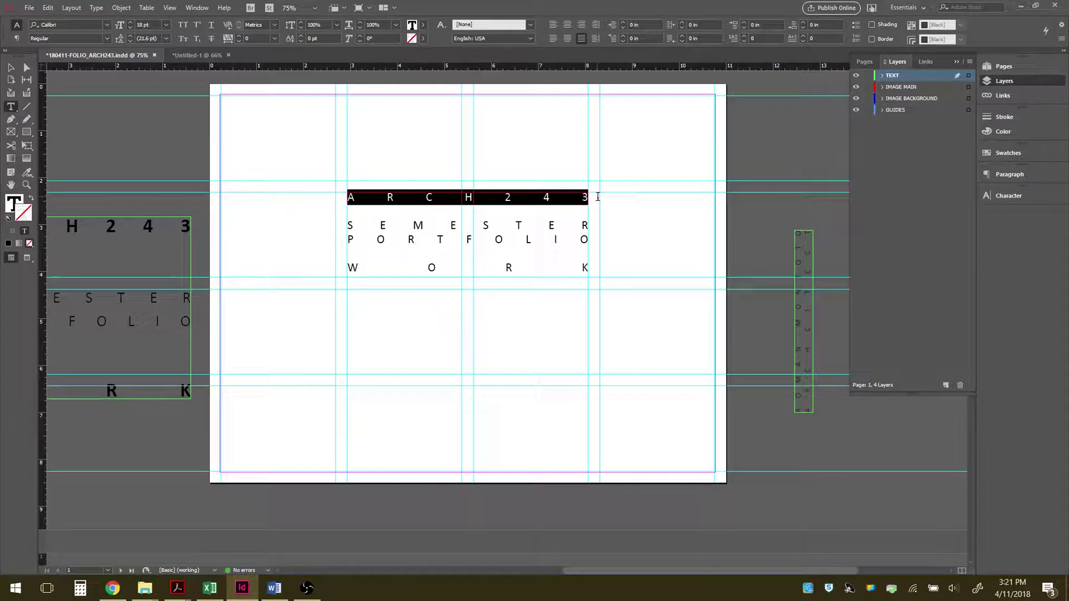
left_click(108, 39)
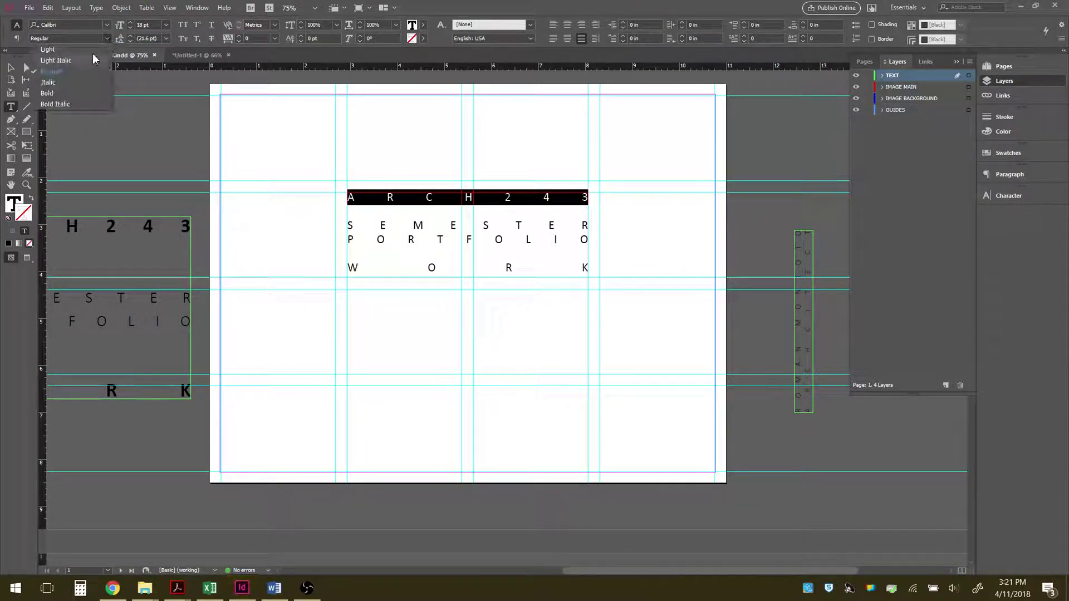
left_click(105, 92)
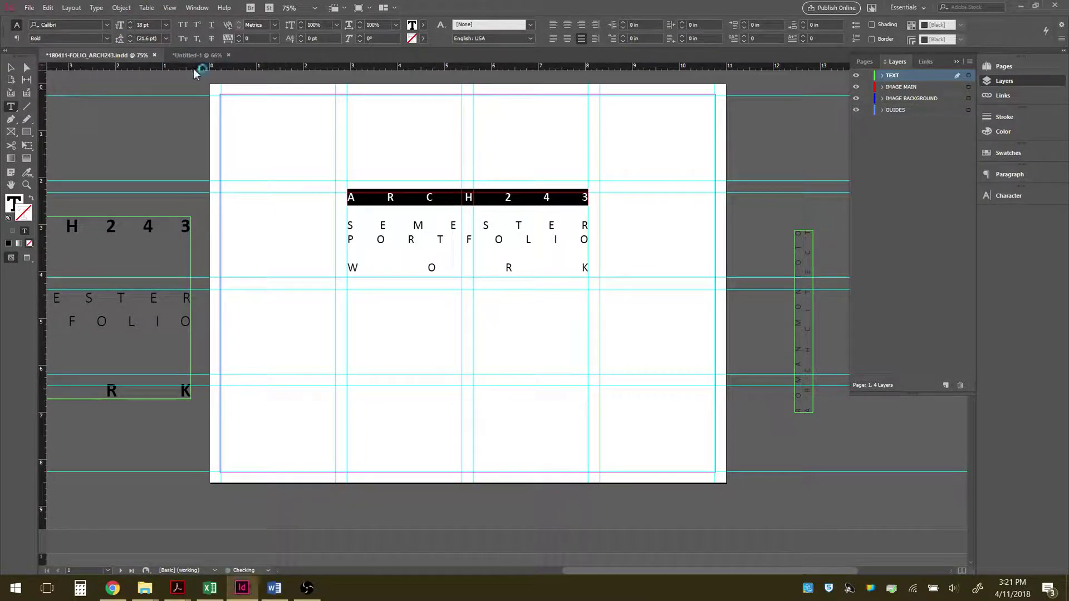
left_click(166, 25)
left_click(160, 135)
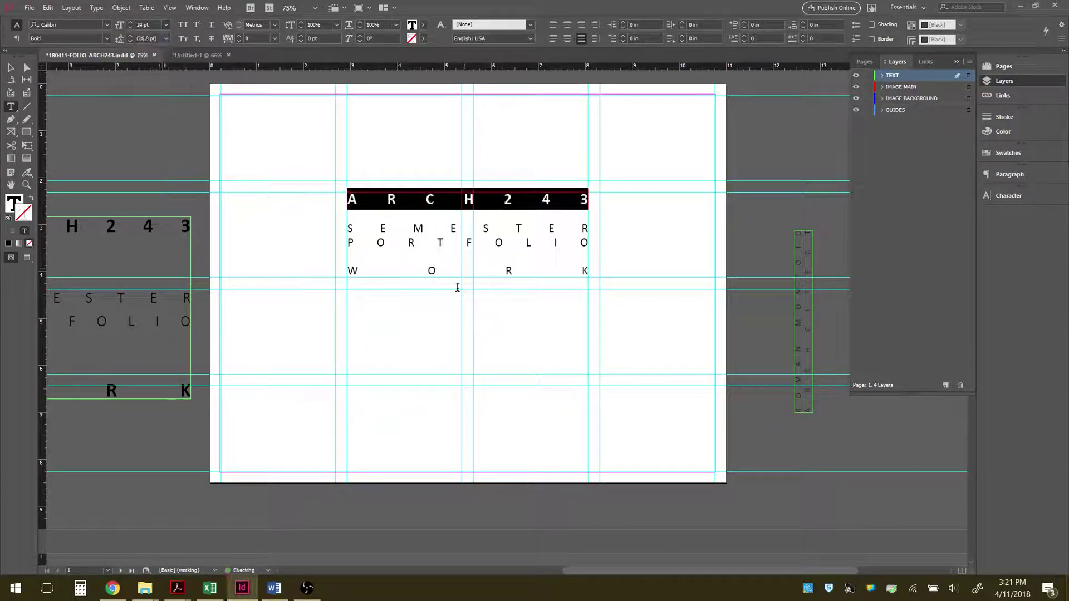
Step: Insert four more blank lines above SEMESTER and three more above WORK to spread the text down the frame
left_click(356, 222)
key("Return")
key("Return")
key("Return")
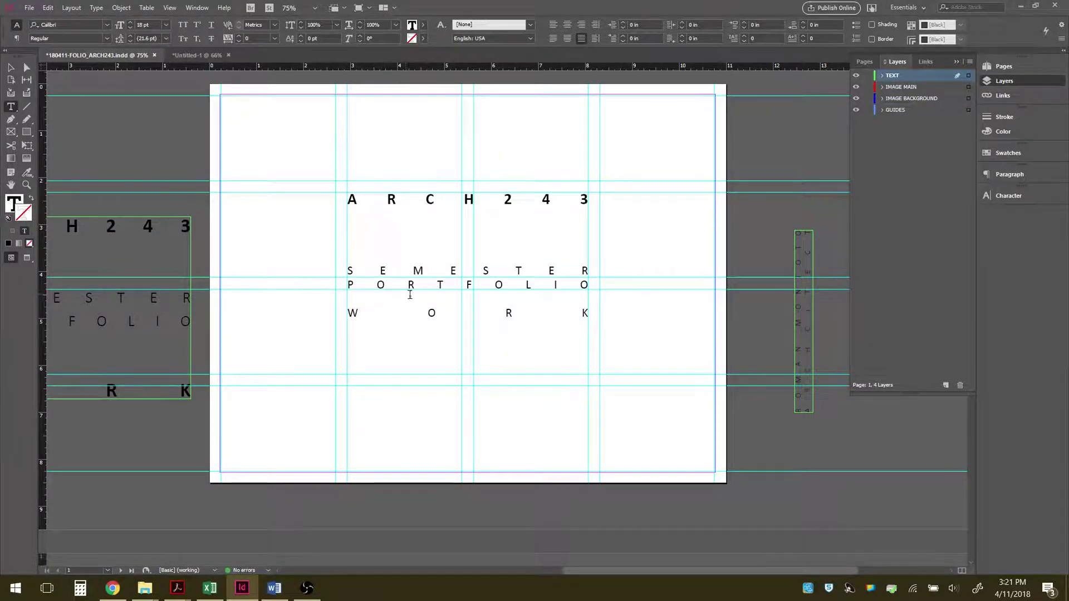
key("Return")
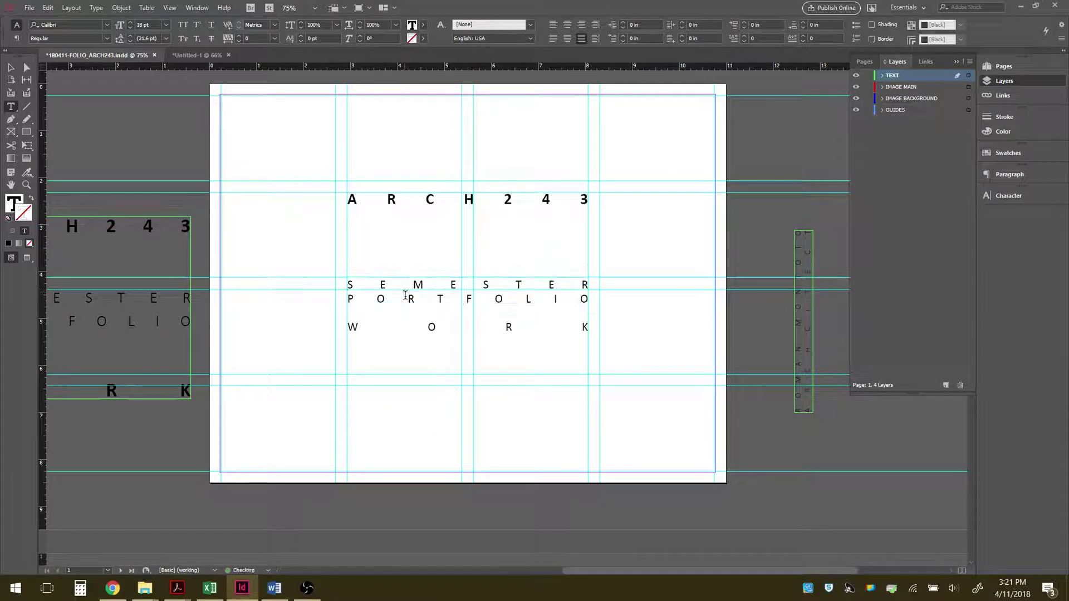
left_click(353, 316)
key("Return")
key("Return")
key("Return")
Step: Make the WORK line bold at 24 pt
left_click_drag(347, 370, 590, 369)
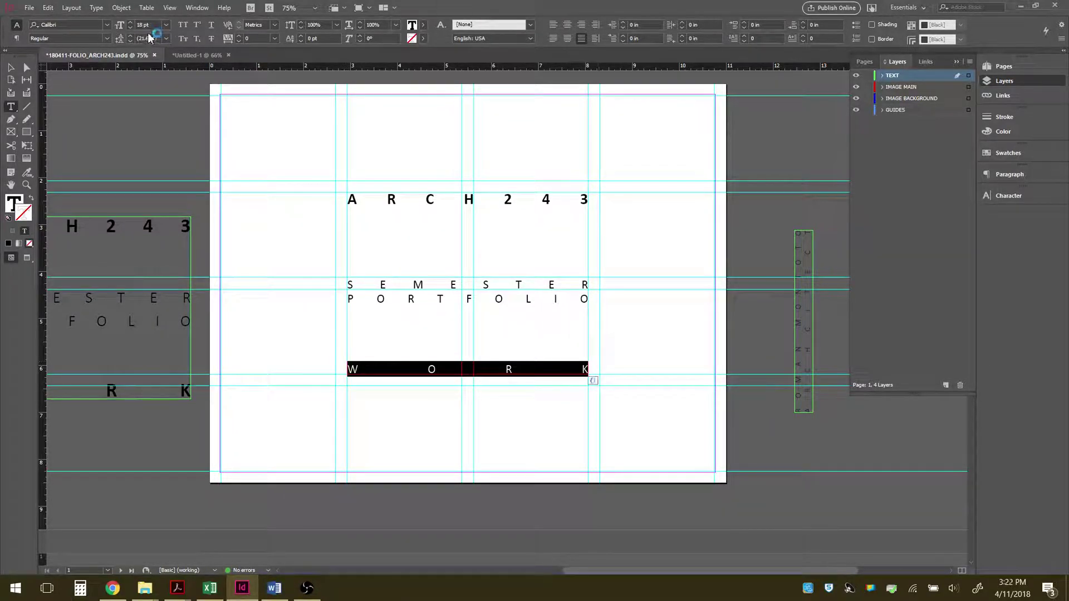
left_click(165, 24)
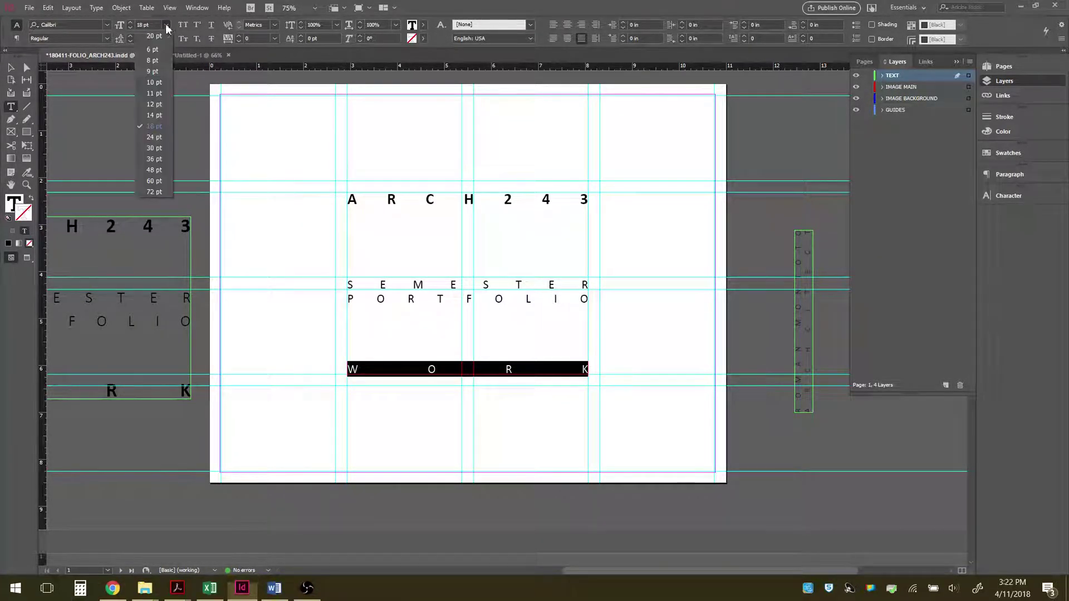
left_click(157, 138)
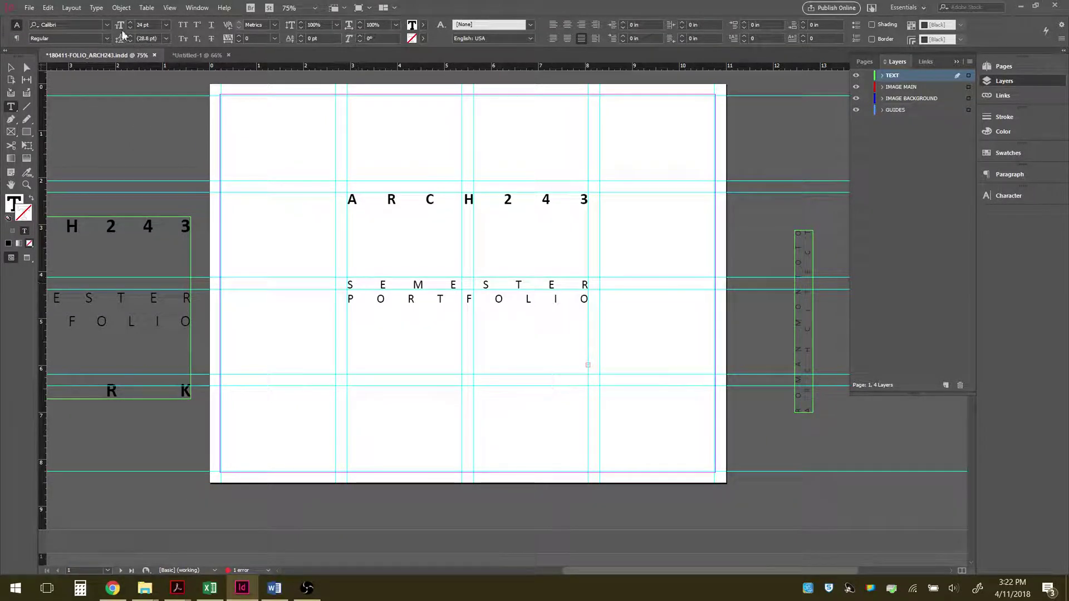
left_click(106, 39)
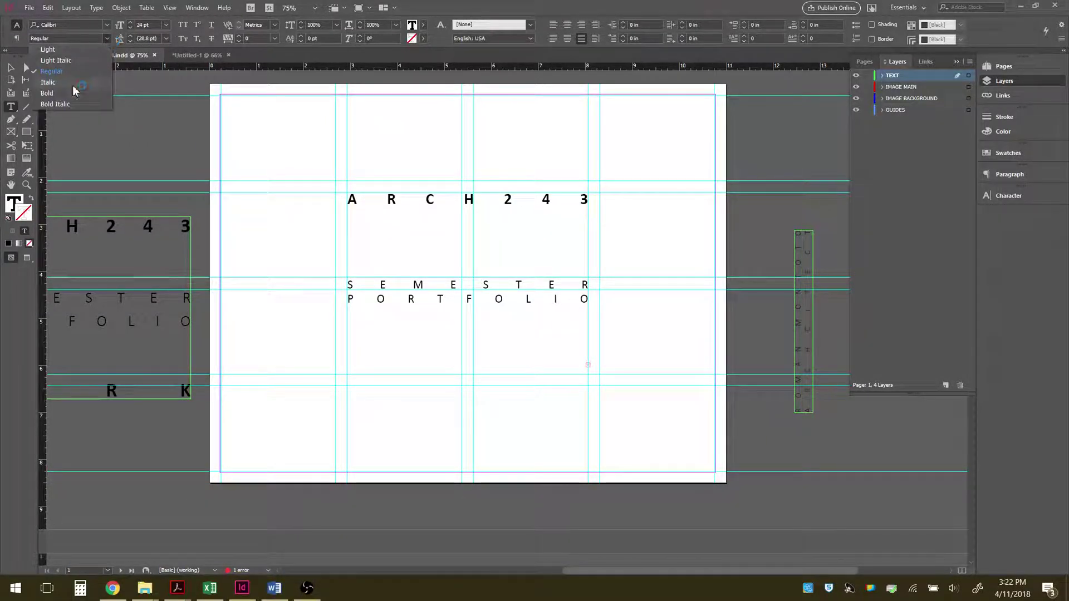
left_click(56, 93)
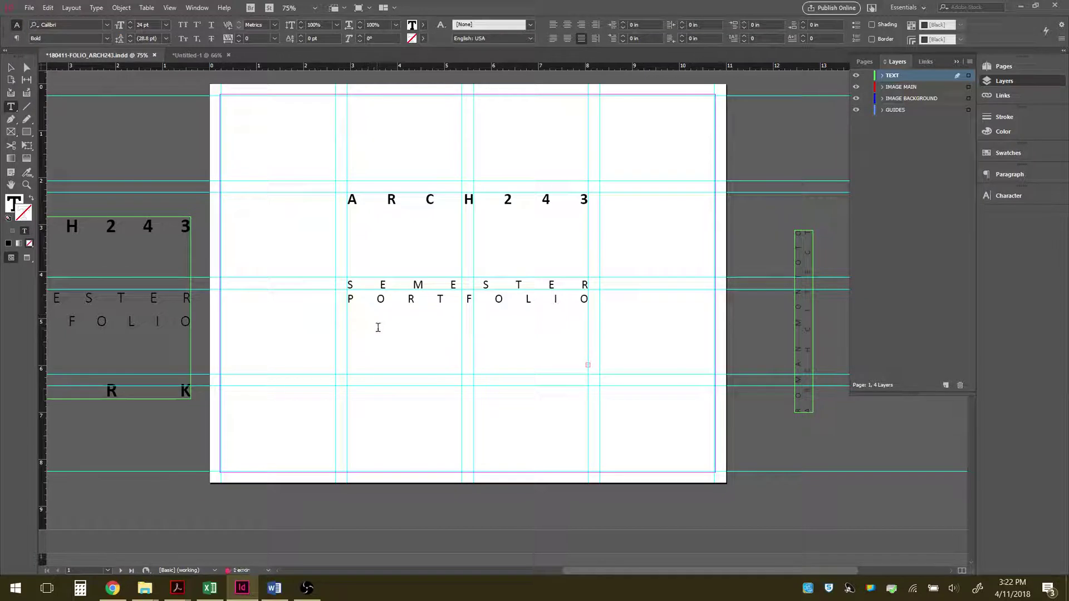
Step: Adjust the blank lines so there is one fewer above SEMESTER, bringing the WORK line back inside the frame
left_click(391, 356)
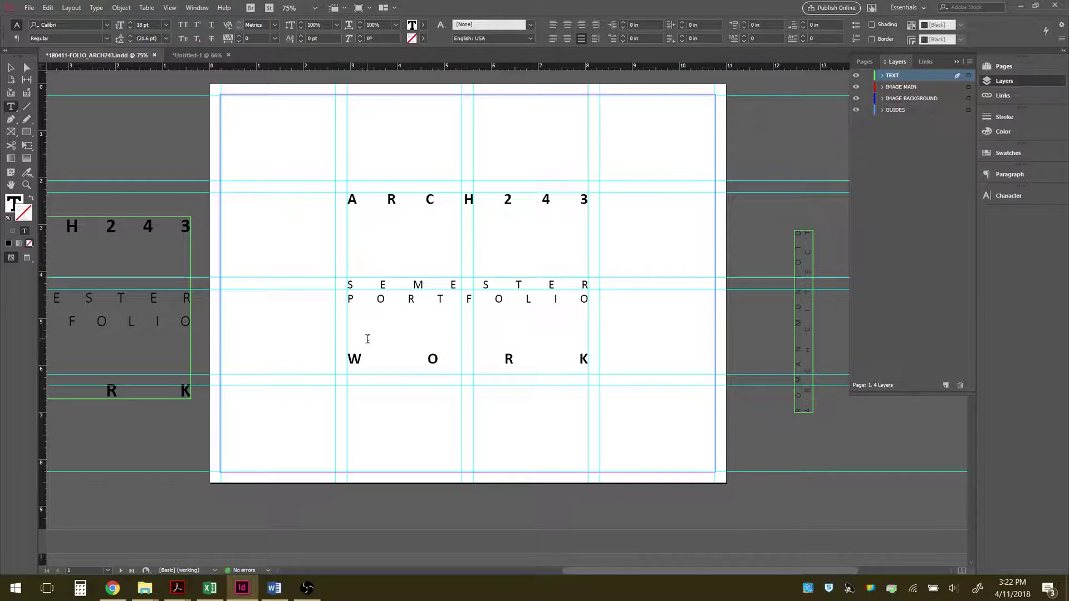
key("Return")
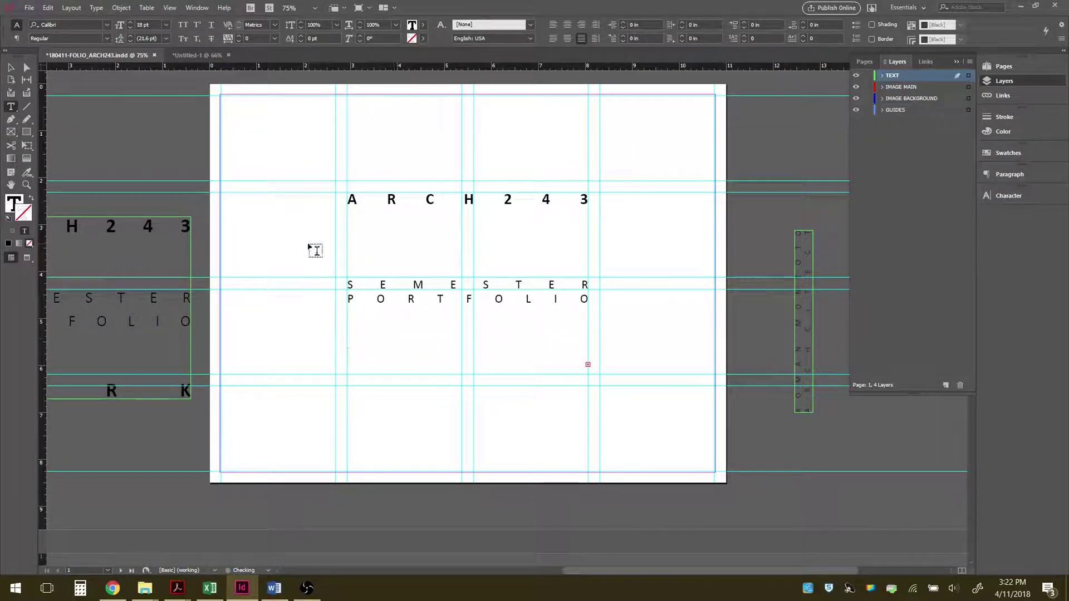
key("BackSpace")
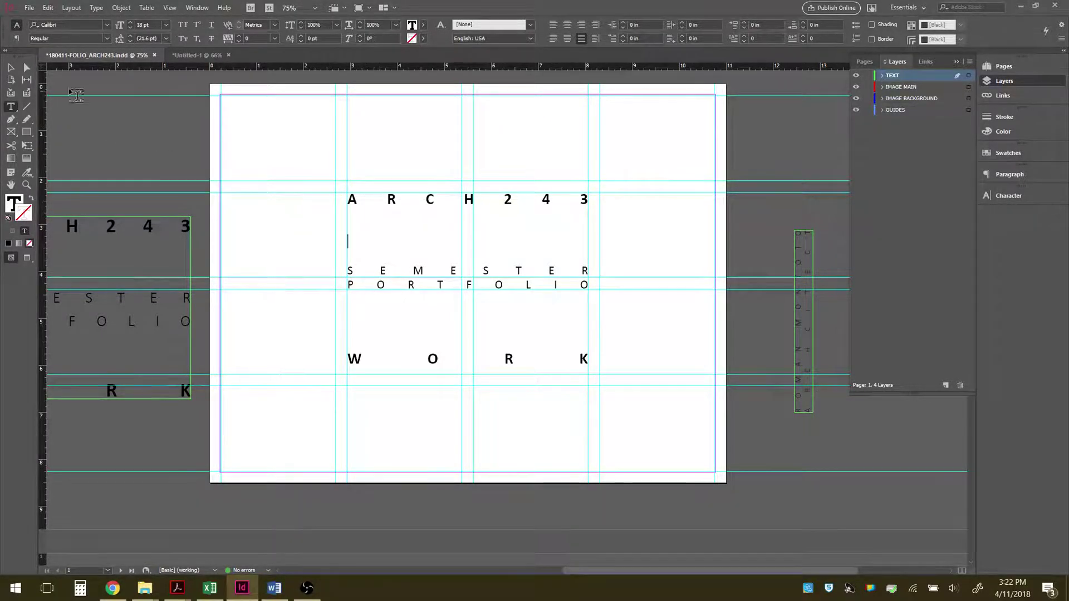
Step: Duplicate the cover text frame, placing the copy below and to the right of the original, and reselect the original
left_click(11, 67)
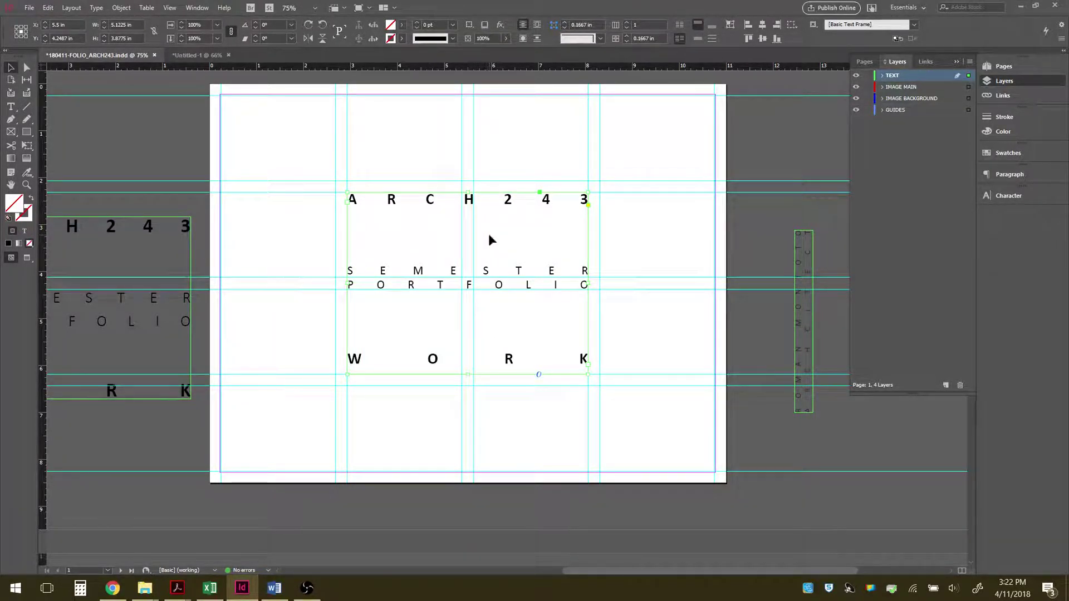
key("ctrl+alt+shift+d")
left_click_drag(547, 225, 679, 301)
left_click(543, 205)
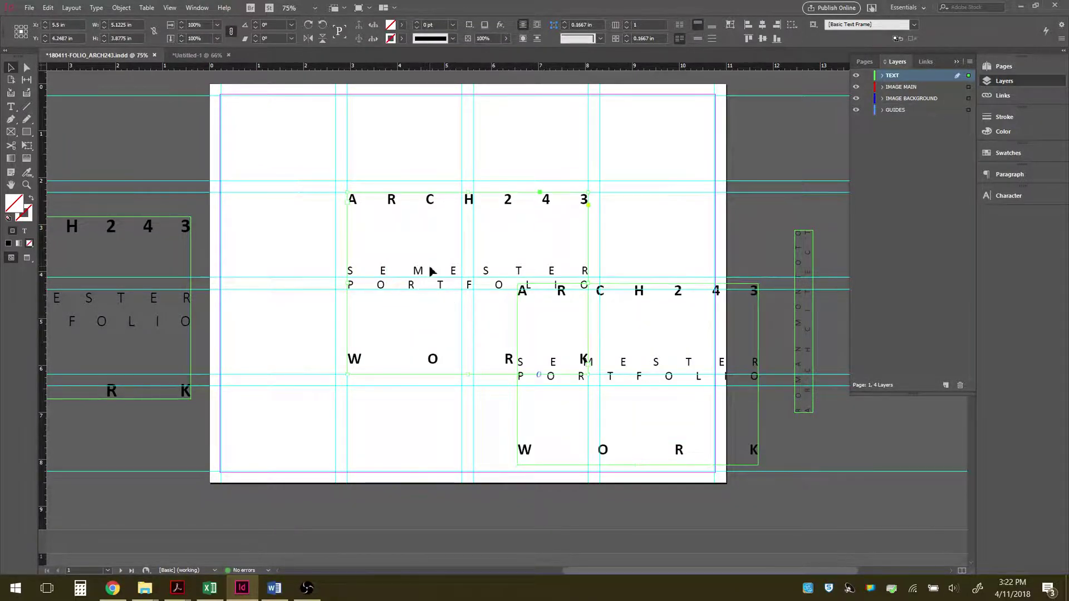
Step: Delete everything below ARCH243 in the original frame and shorten the frame to 0.32 in high around that line
key("t")
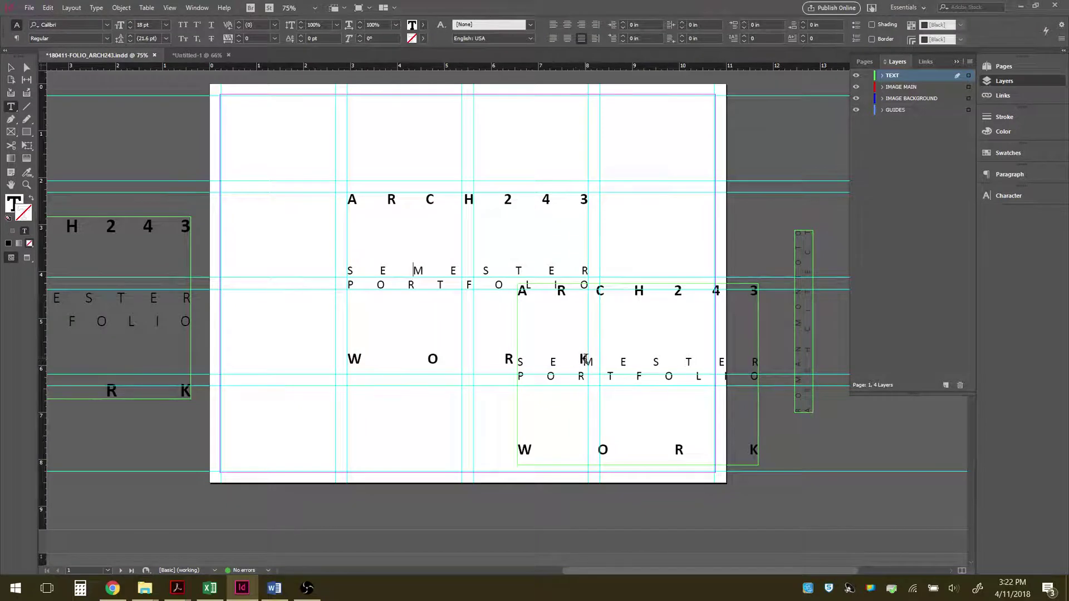
left_click_drag(589, 361, 358, 215)
key("BackSpace")
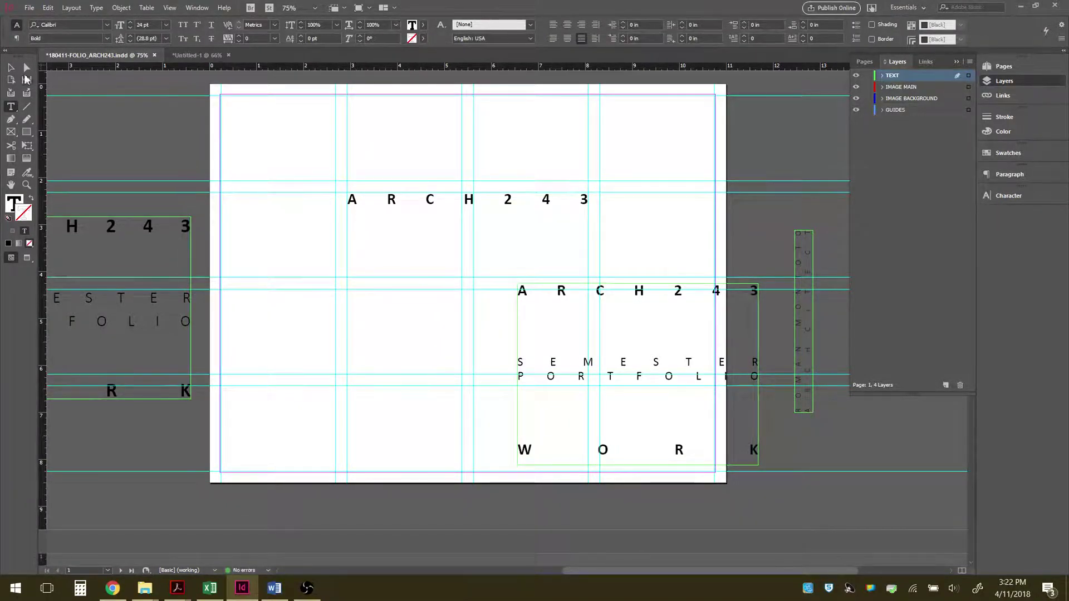
key("Escape")
left_click_drag(470, 375, 457, 208)
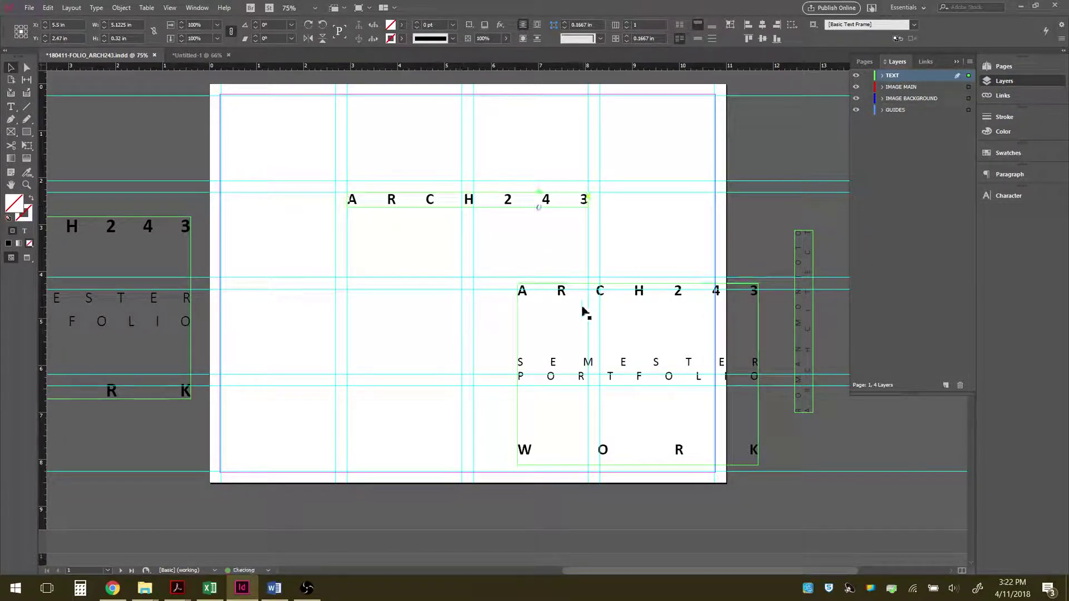
Step: Delete the ARCH243 line from the duplicated text frame, keeping its SEMESTER, PORTFOLIO and WORK lines
left_click(562, 299)
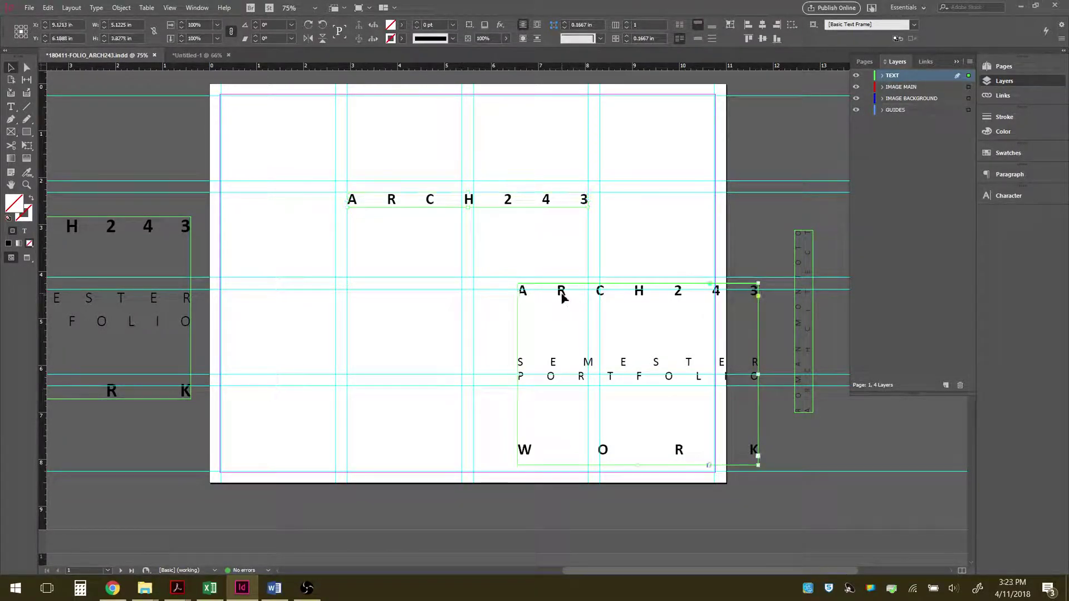
double_click(530, 292)
left_click_drag(522, 292, 736, 307)
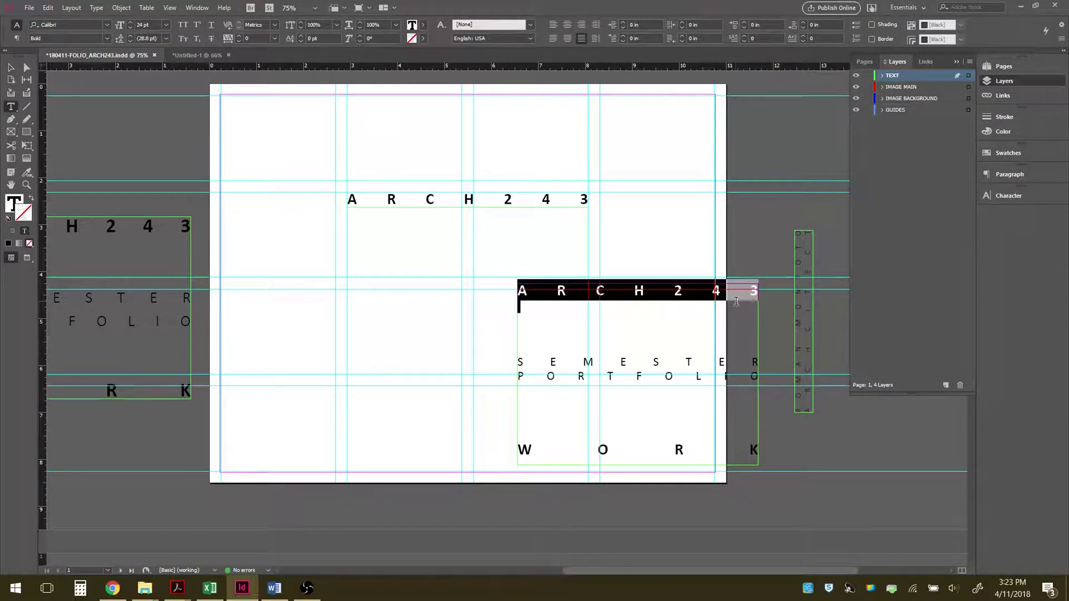
key("BackSpace")
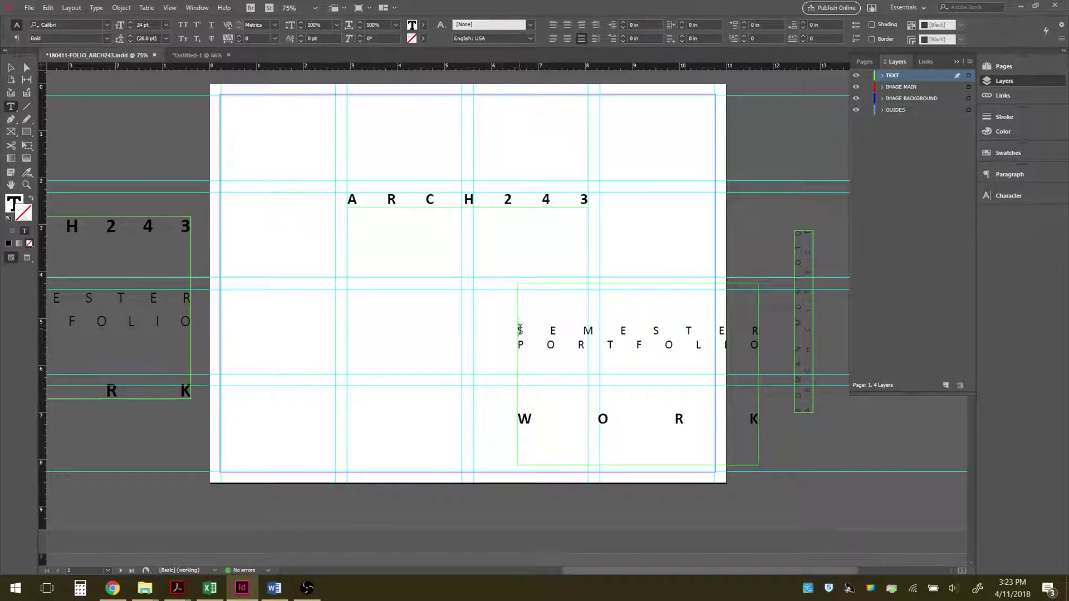
Step: Remove the blank lines above SEMESTER and delete WORK with its blank lines below PORTFOLIO in the duplicated frame
key("Delete")
key("BackSpace")
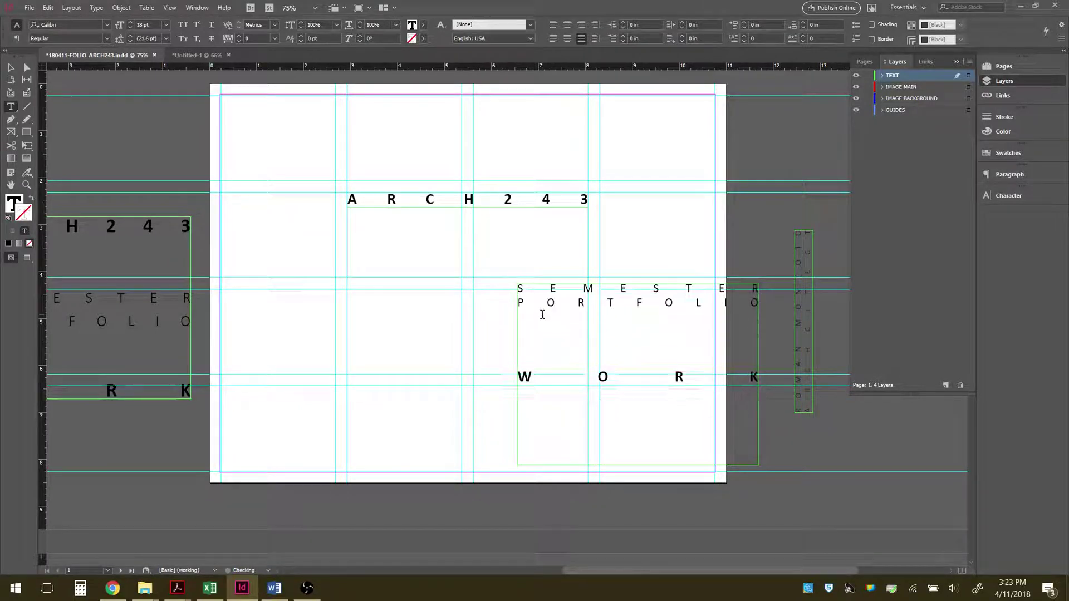
left_click_drag(540, 461, 517, 317)
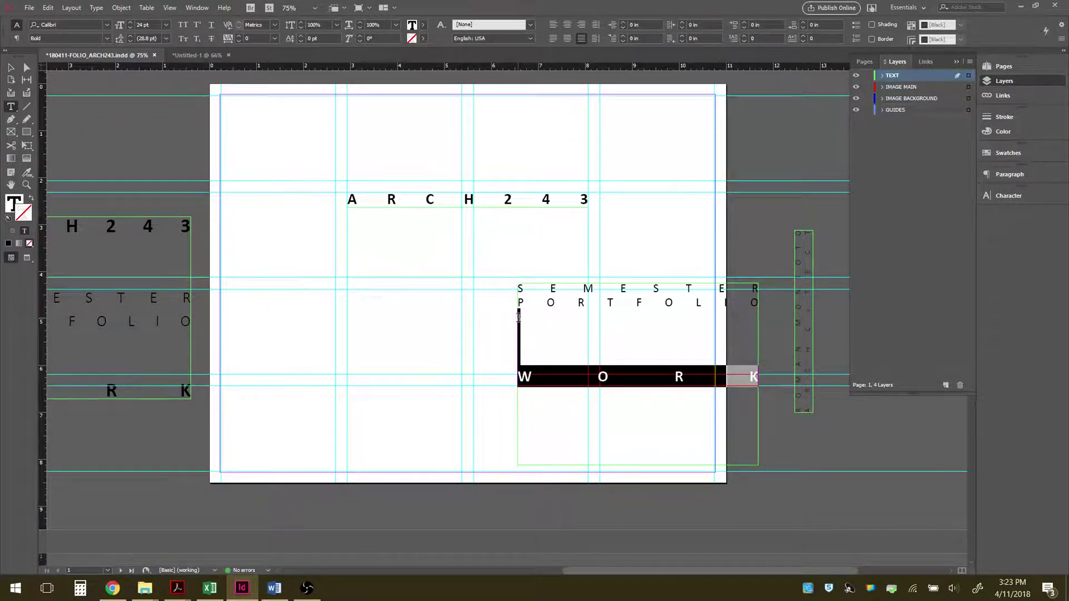
key("BackSpace")
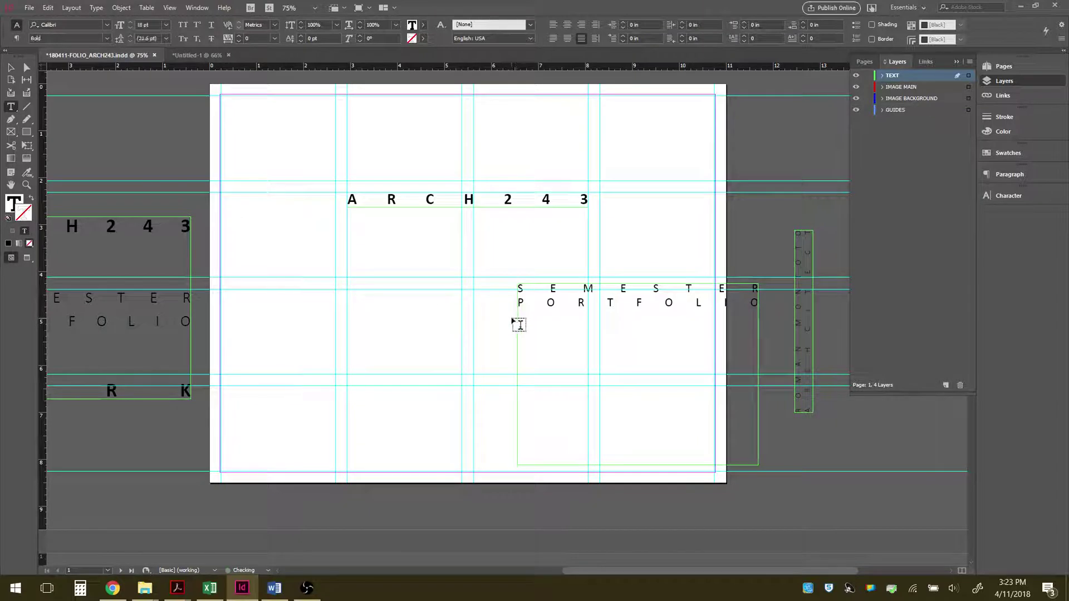
Step: Shorten the SEMESTER PORTFOLIO frame to 0.56 in and align it below ARCH243, centered at X 5.5 in and Y about 4.26 in
key("Escape")
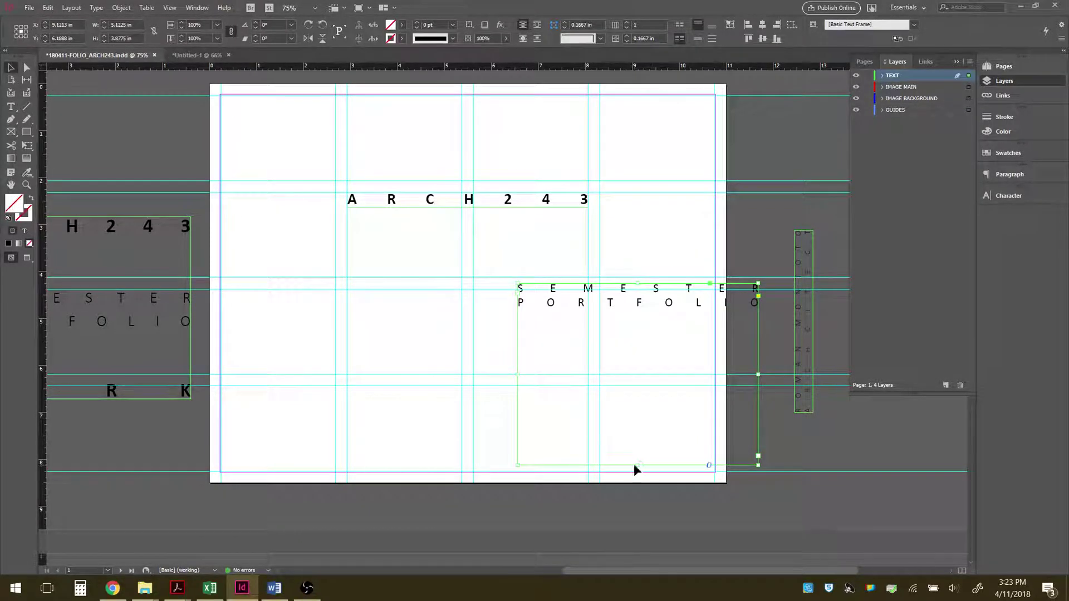
left_click_drag(641, 467, 469, 295)
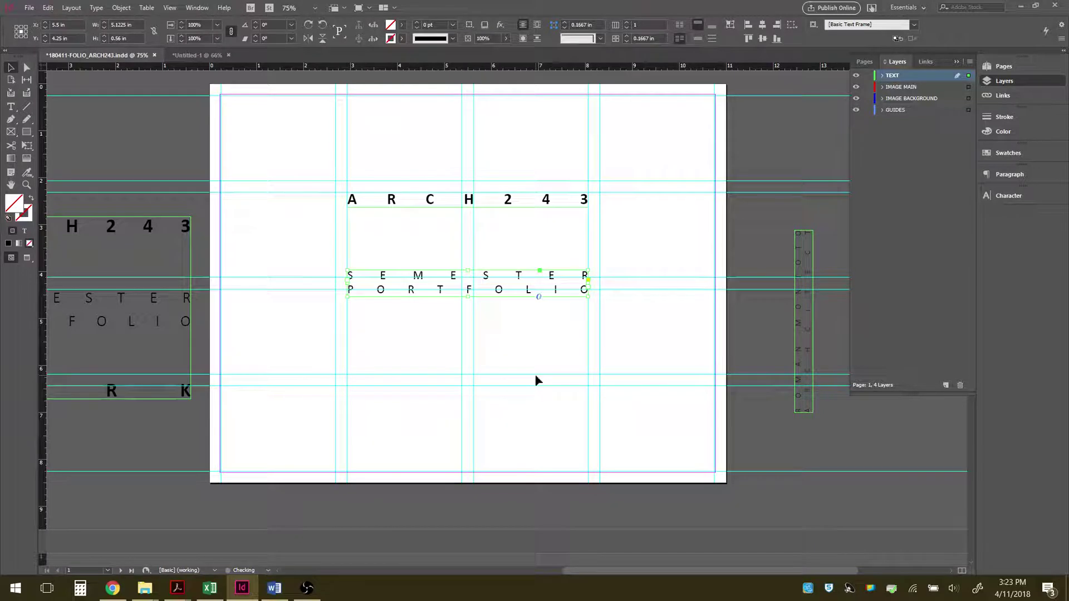
key("Down")
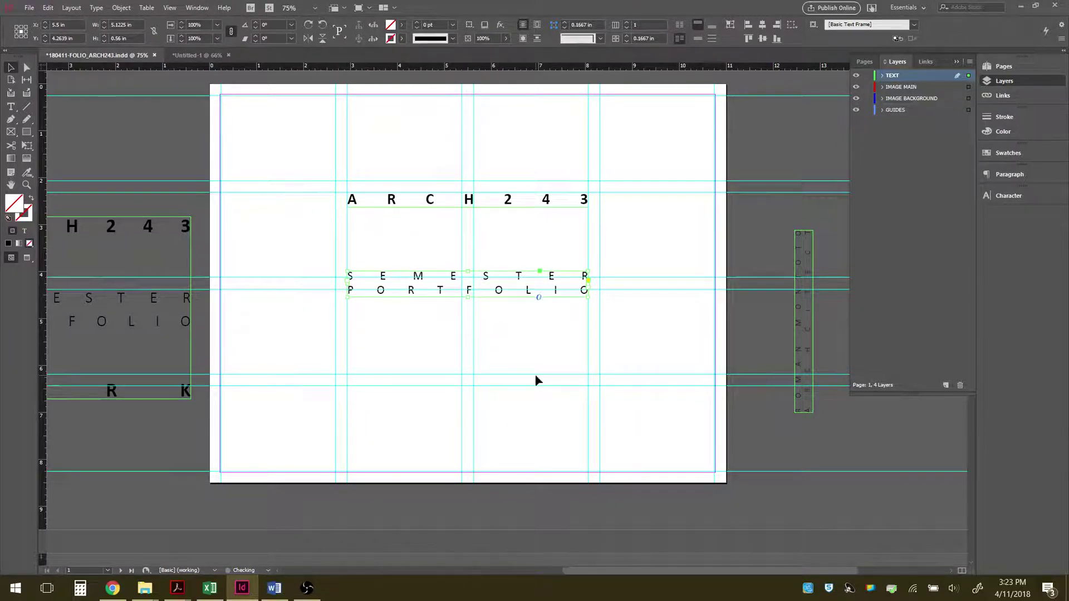
Step: Duplicate the ARCH243 frame directly below SEMESTER PORTFOLIO, just above the lower guides, and replace the copy's text with WORK
left_click(524, 205)
left_click_drag(522, 202, 562, 303)
mouse_move(525, 370)
left_mouse_down()
mouse_move(519, 380)
mouse_move(509, 368)
left_mouse_up()
double_click(509, 368)
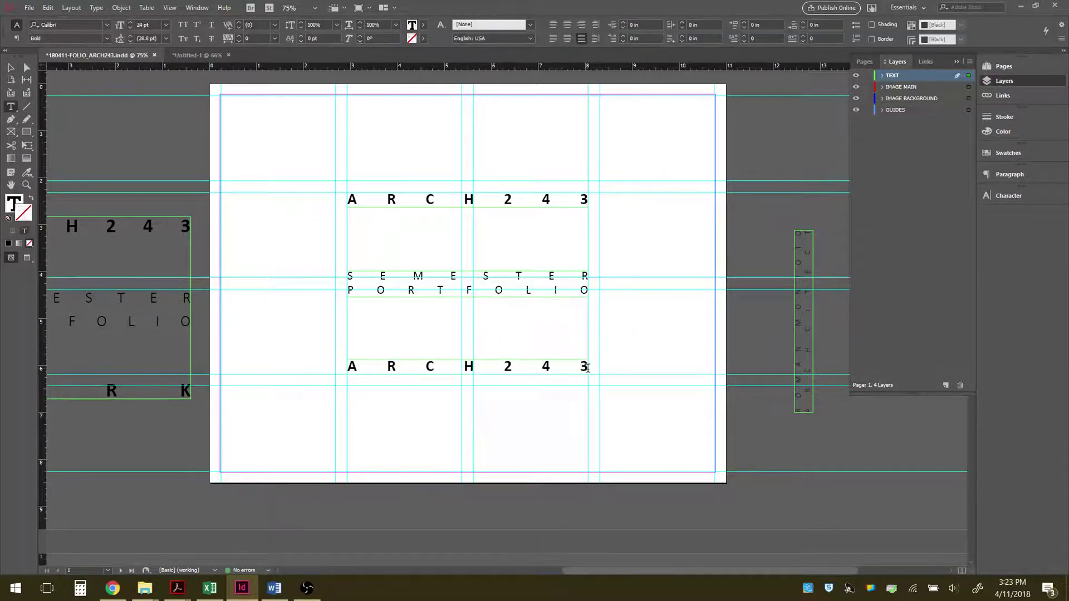
left_click_drag(589, 368, 346, 360)
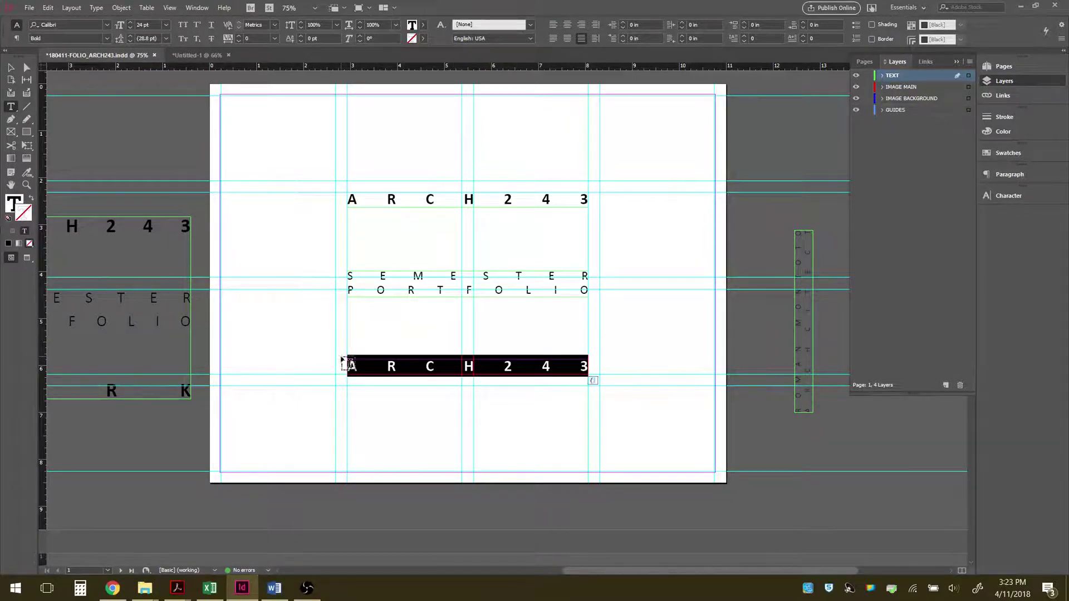
type("WORK")
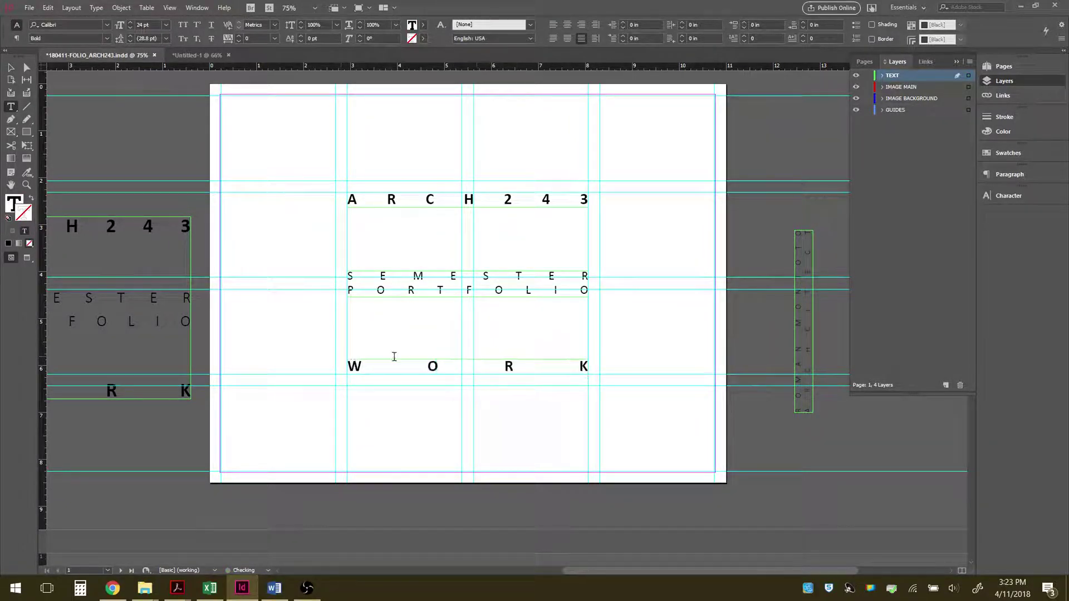
left_click(18, 69)
left_click(229, 234)
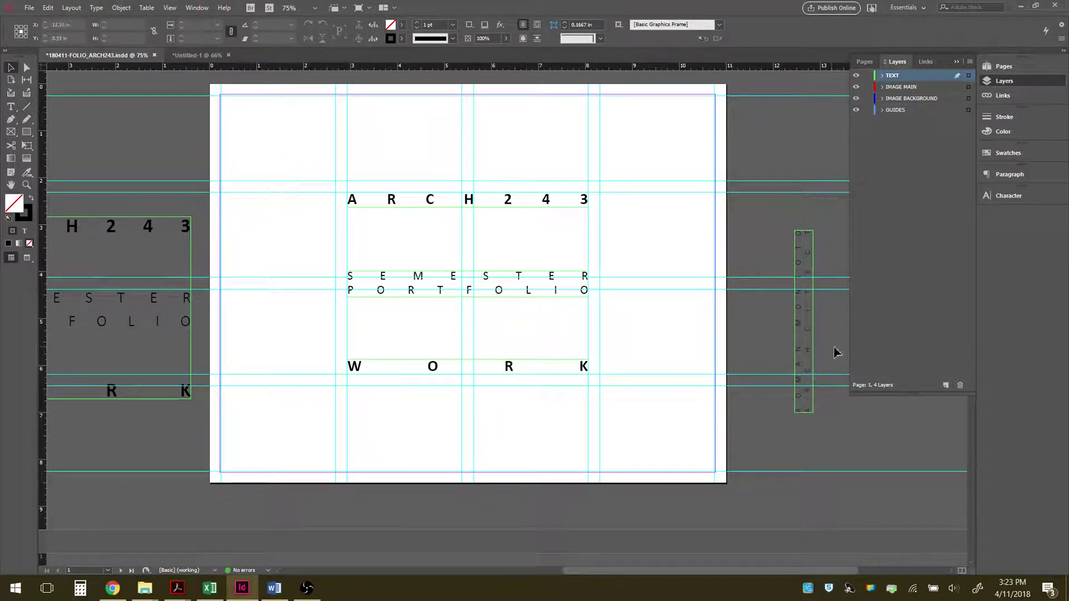
Step: Move the vertical name-and-title frame on the pasteboard closer to the page and paste a copy of it onto the cover
left_click_drag(805, 348, 766, 320)
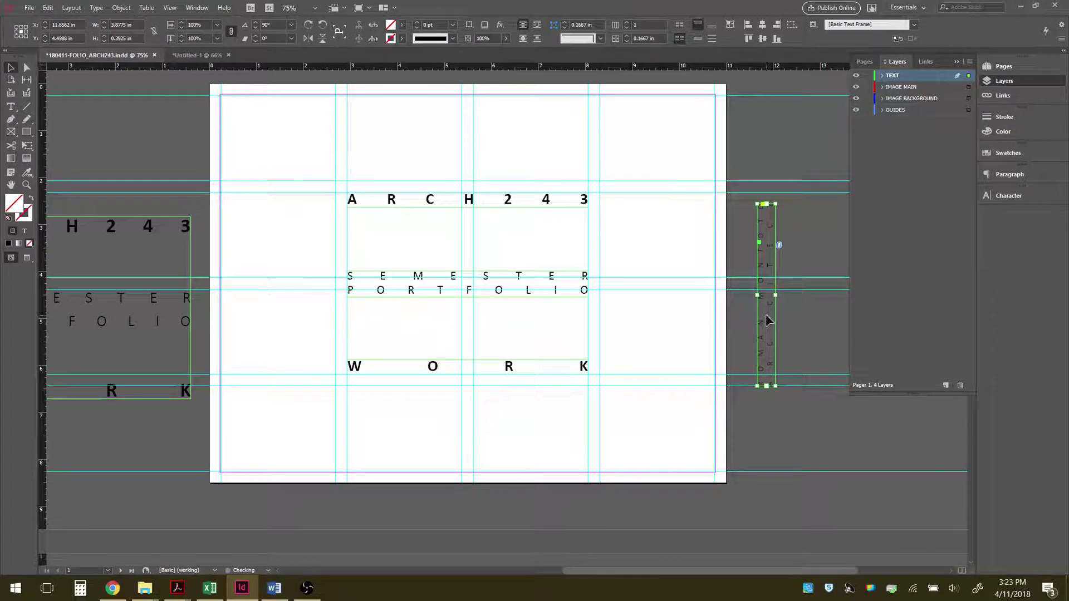
key("ctrl+c")
key("ctrl+v")
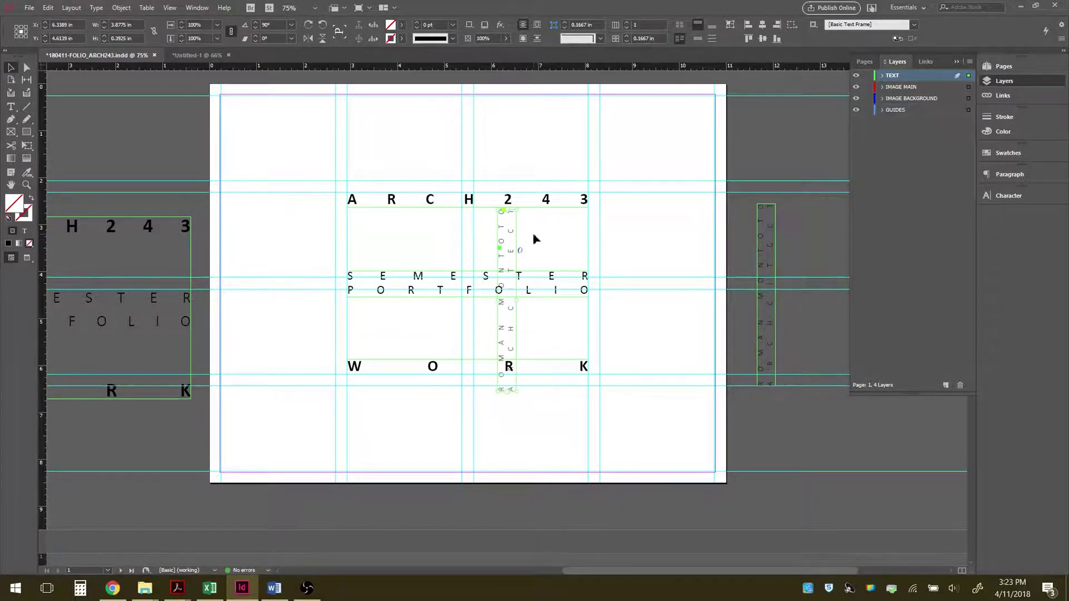
Step: Rotate the pasted name frame to horizontal and fit it to the last grid column below WORK, 2.44 in wide
left_click_drag(508, 231, 651, 401)
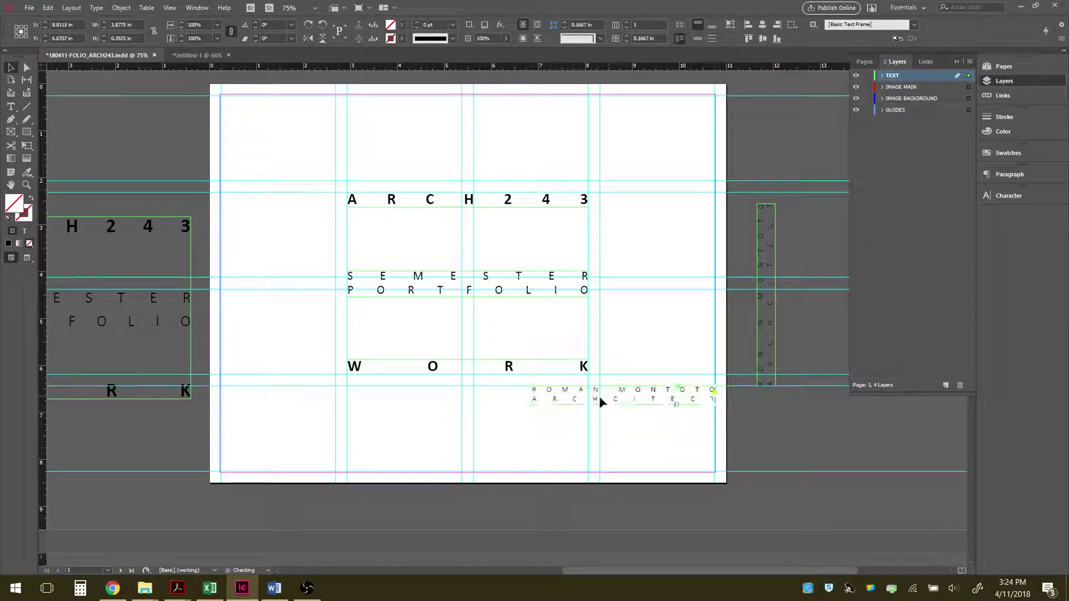
left_click_drag(532, 395, 600, 400)
left_click(622, 431)
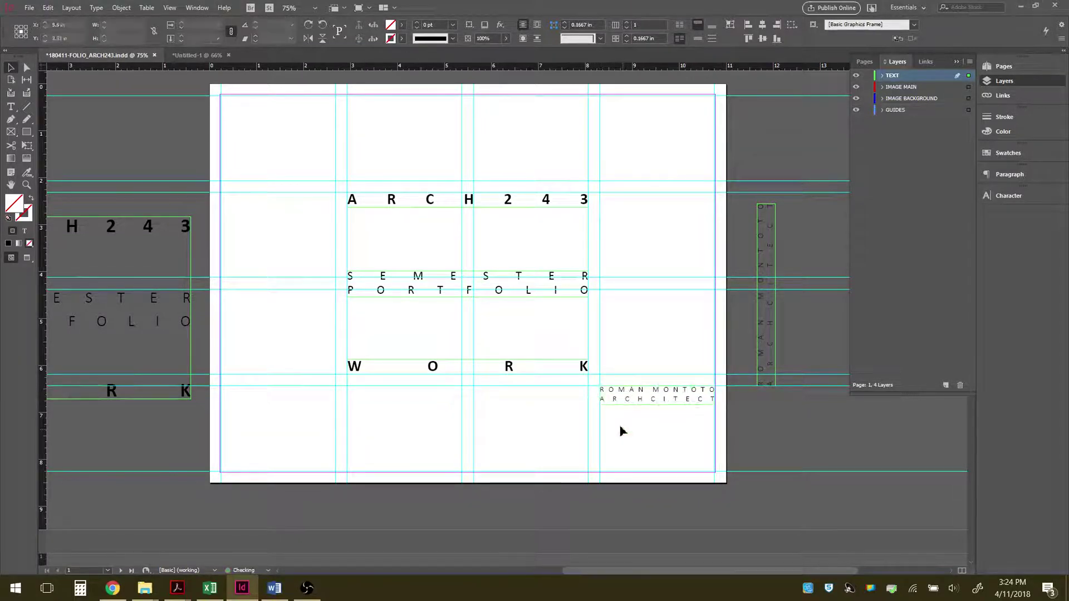
Step: Correct the misspelled second line of the horizontal name frame to ARCHITECT
double_click(657, 406)
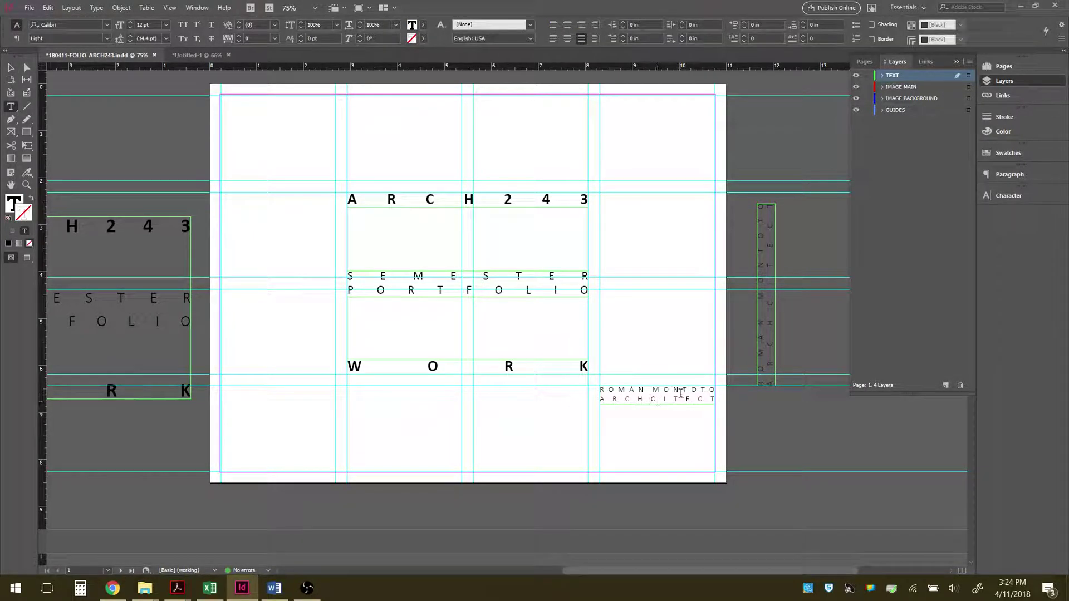
key("BackSpace")
key("BackSpace")
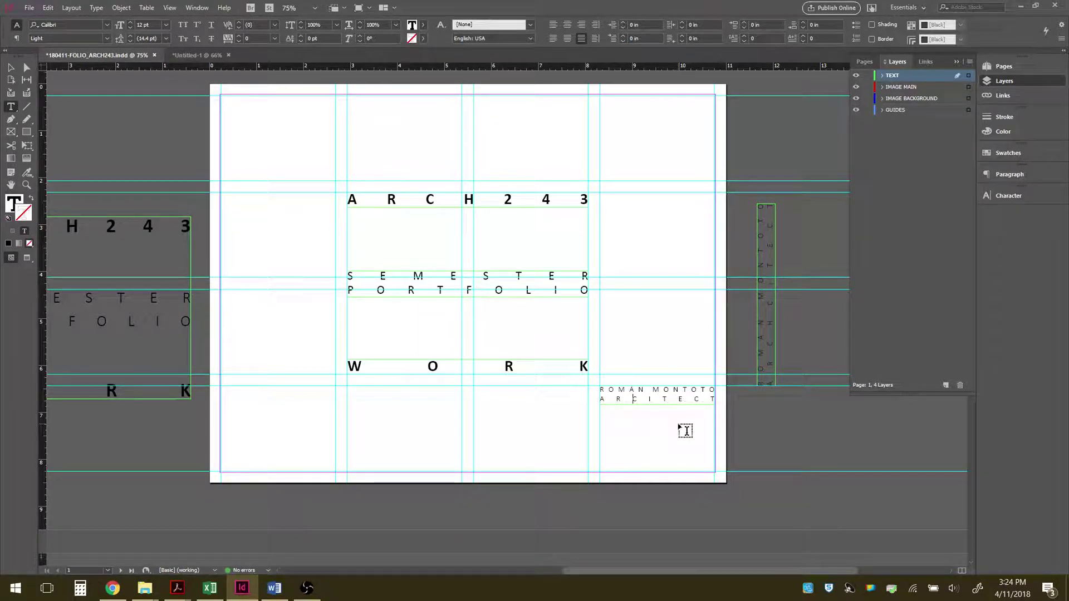
type("H")
key("BackSpace")
key("BackSpace")
type("CH")
key("BackSpace")
type("R")
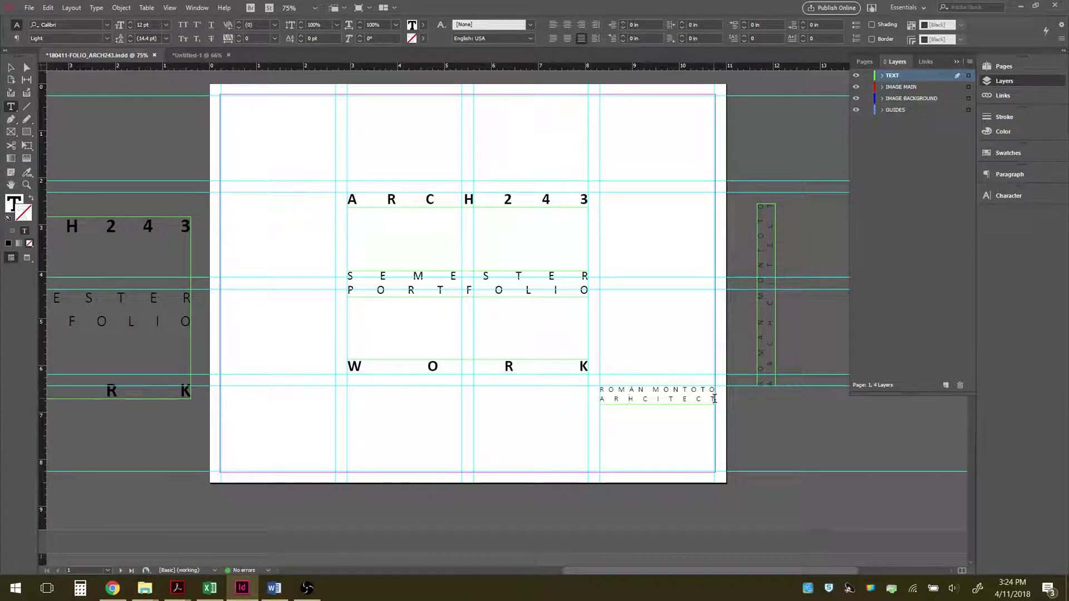
left_click_drag(713, 398, 601, 397)
type("ARCHITECT")
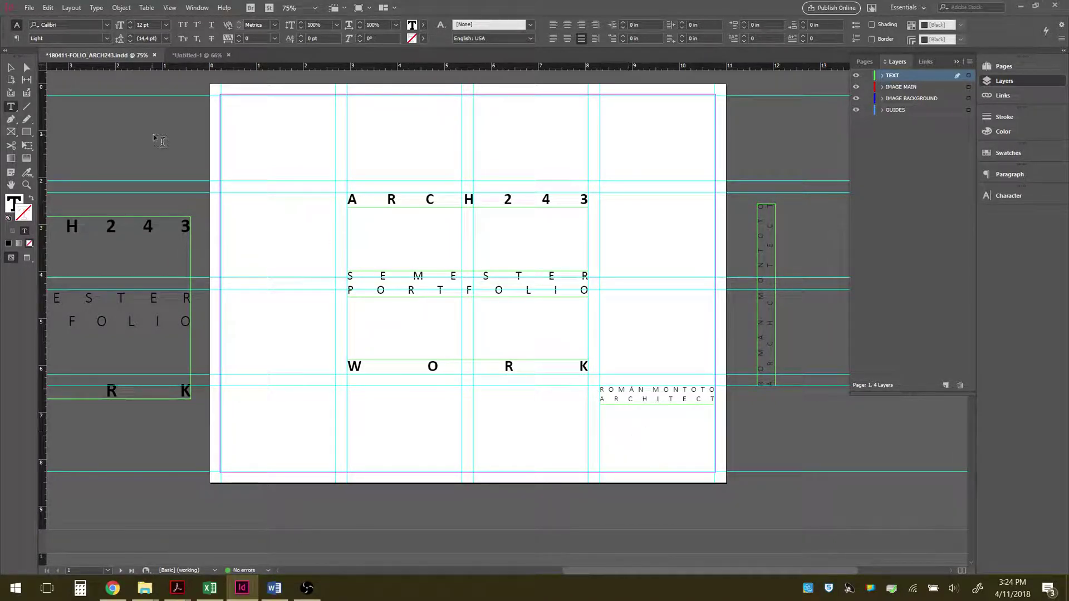
left_click(11, 67)
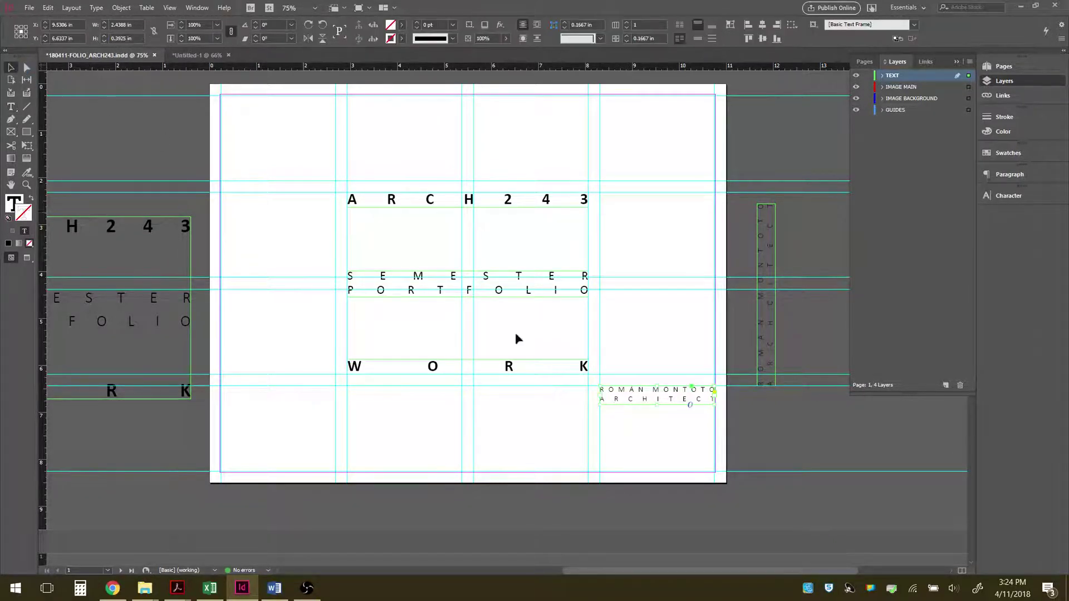
left_click(838, 436)
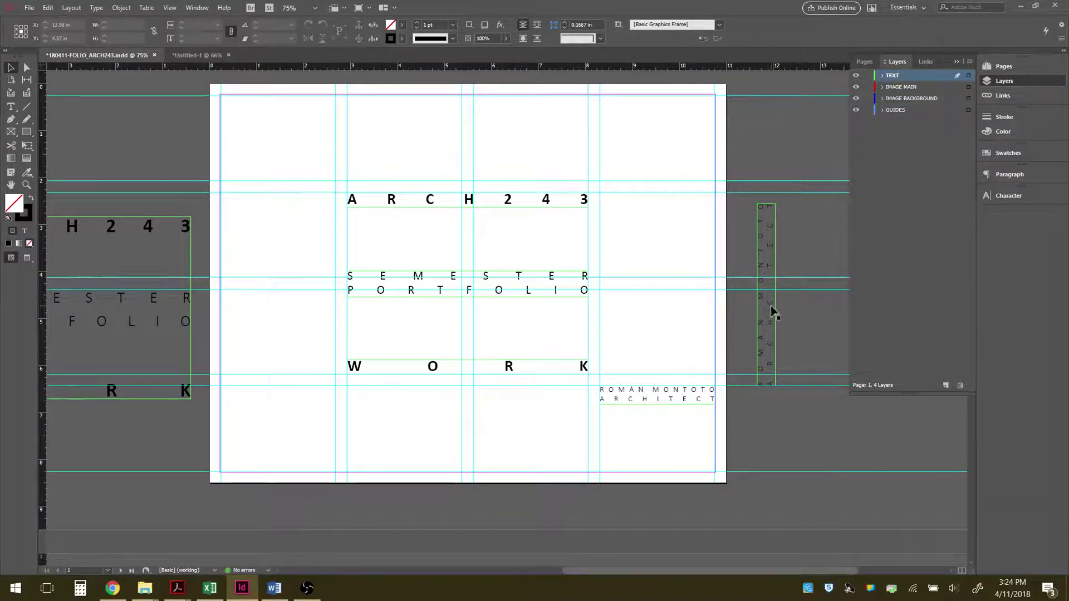
Step: Swap the horizontal name frame for the vertical one, aligned to the guide beside the title, and correct its second line to ARCHITECT
left_click_drag(693, 400, 864, 431)
left_click_drag(765, 332, 611, 319)
double_click(609, 307)
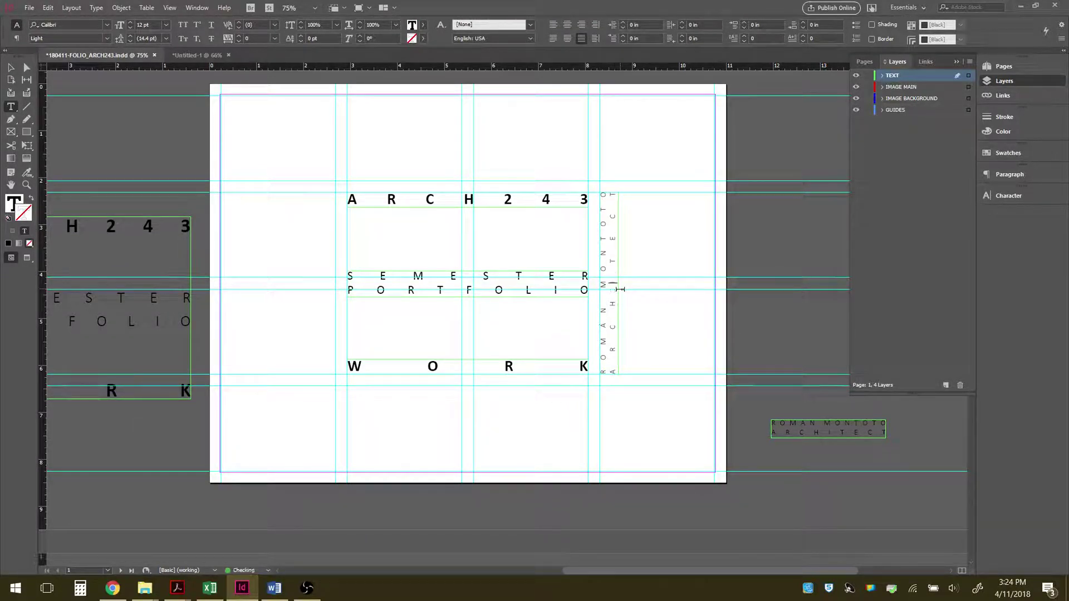
left_click(11, 67)
Step: Bring the horizontal name frame back, rotate it 90° near the outer margin, and stretch it to 3.8775 in between the title guides
left_click(791, 430)
left_click_drag(797, 430, 574, 420)
left_click_drag(627, 378, 688, 196)
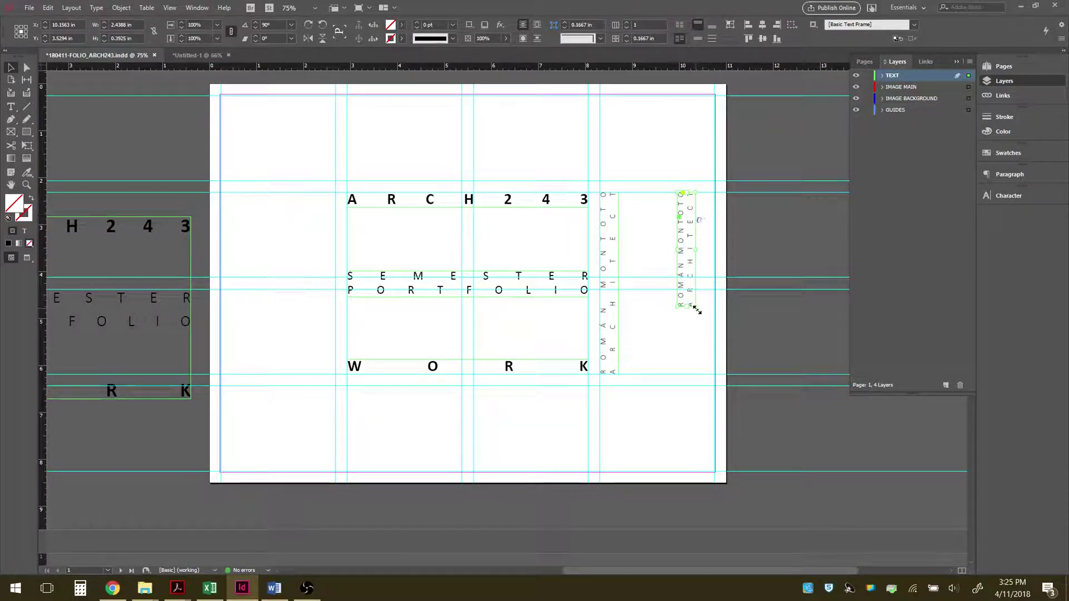
left_click_drag(696, 310, 701, 375)
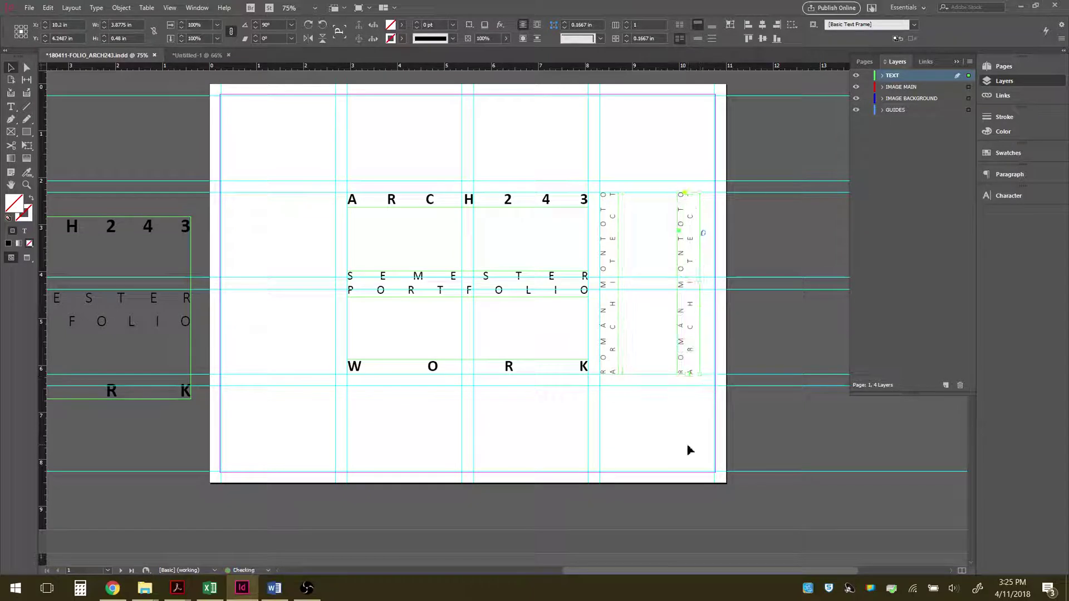
left_click(689, 450)
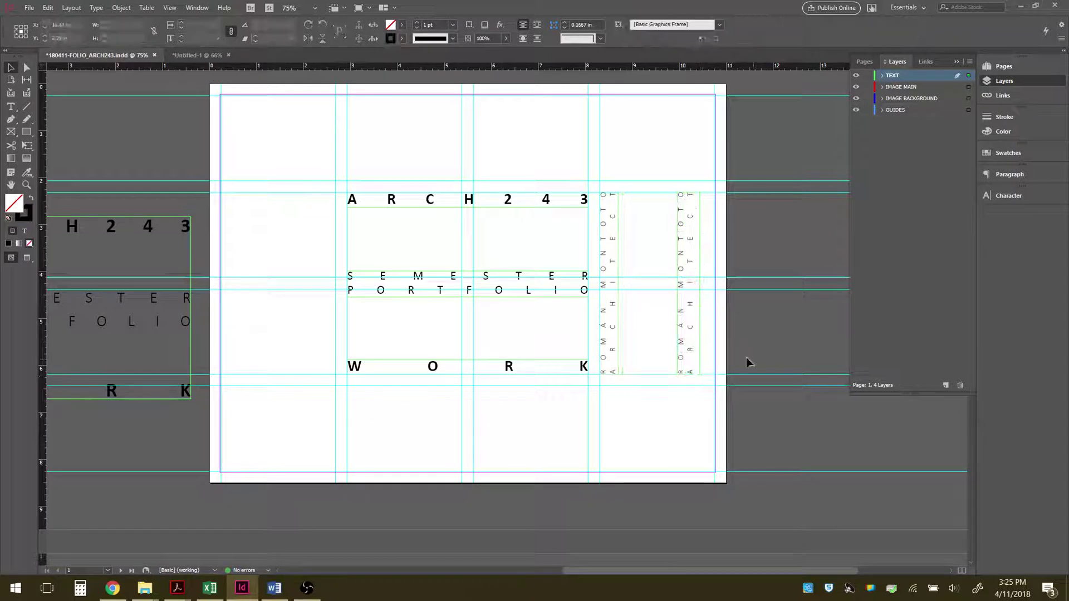
Step: Delete the extra vertical name frame near the outer margin
left_click(692, 346)
left_click(692, 346)
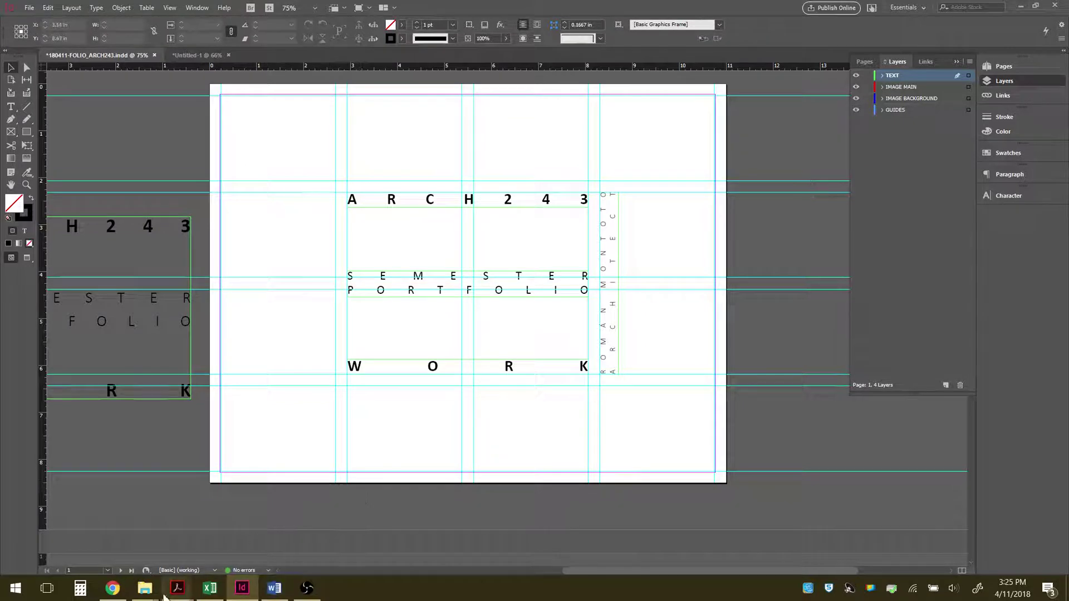
Step: Switch to the File Explorer window for the 2018 folder and open Photomontage_Example inside X-1_Photomontage
mouse_move(147, 595)
mouse_move(179, 549)
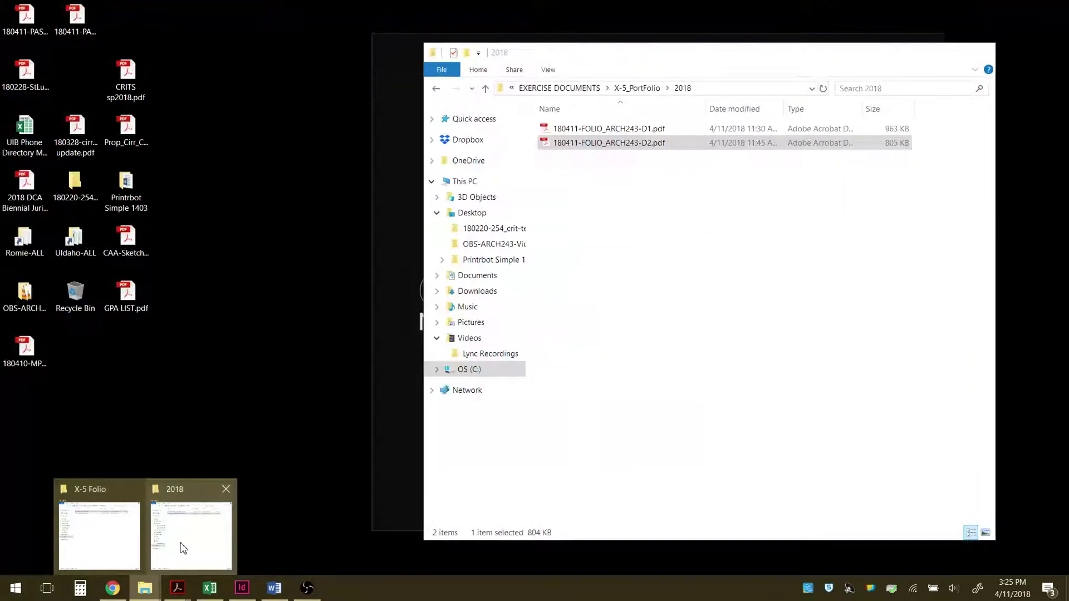
mouse_move(103, 539)
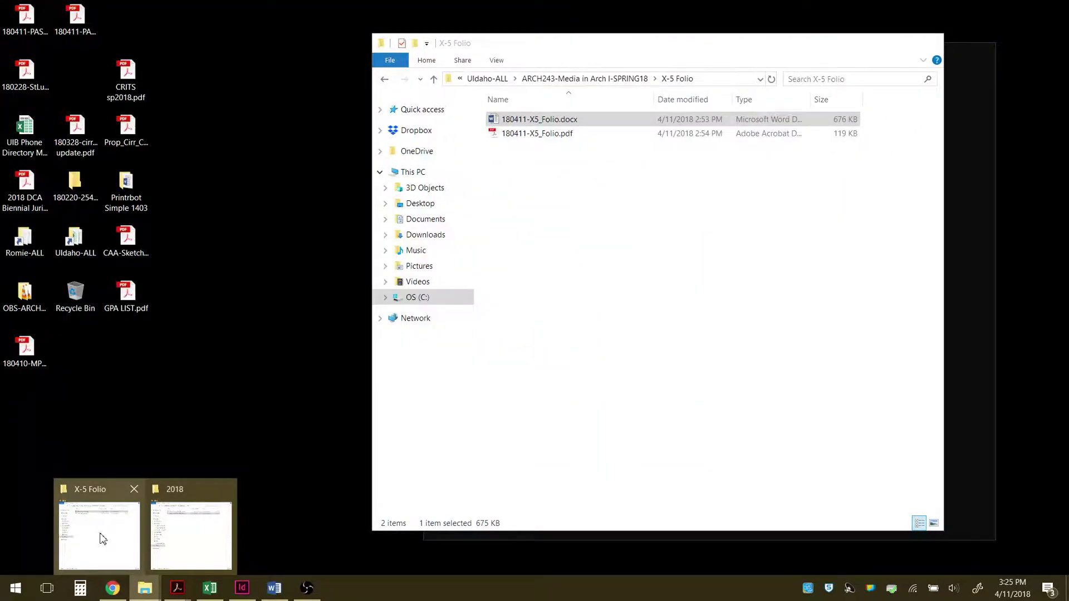
left_click(186, 542)
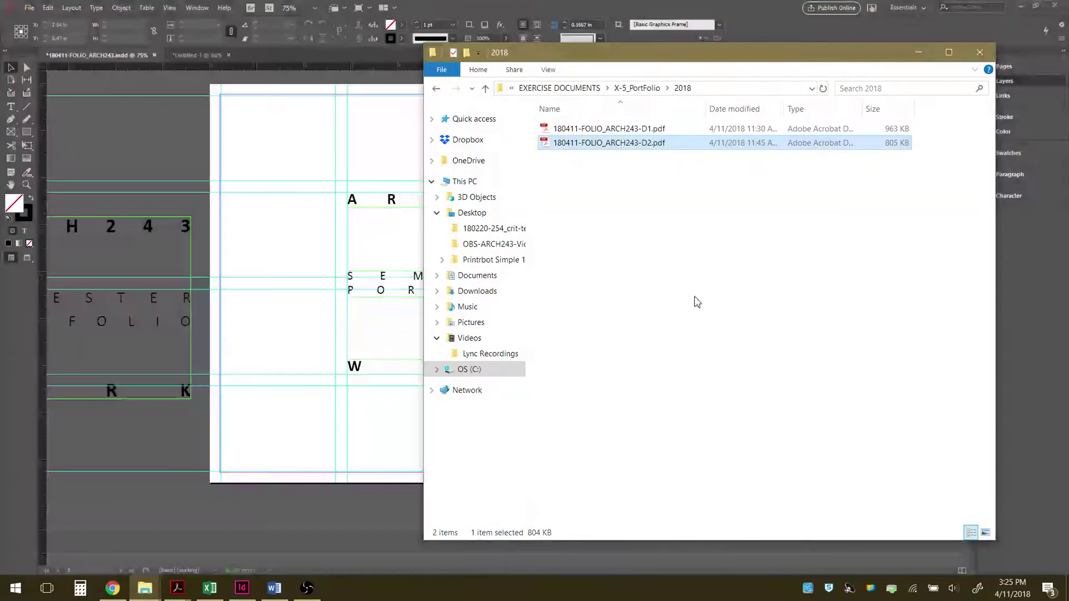
left_click(436, 91)
left_click(436, 90)
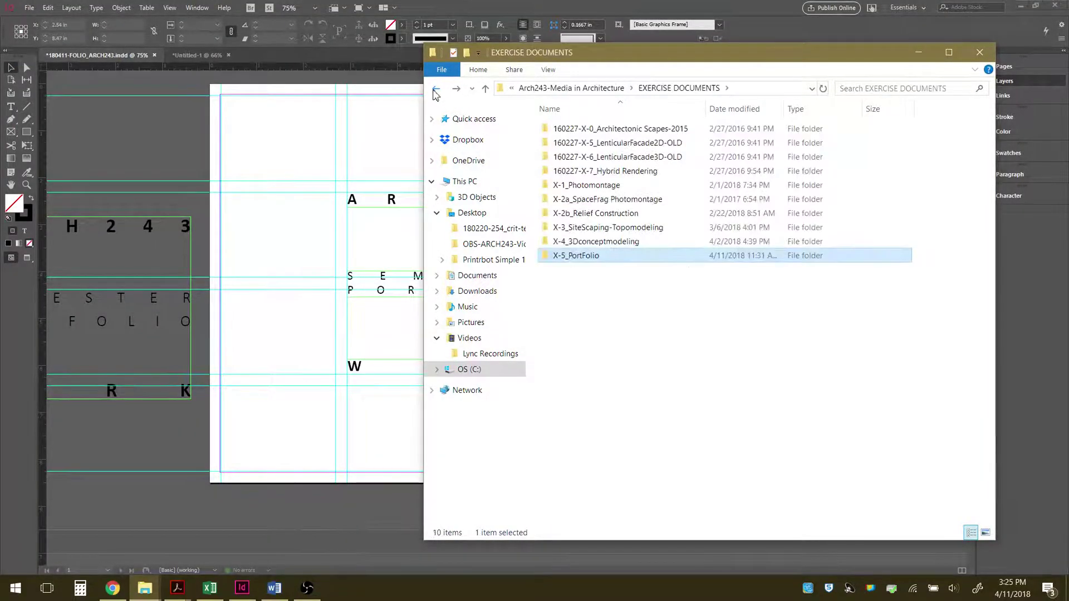
double_click(599, 186)
double_click(593, 131)
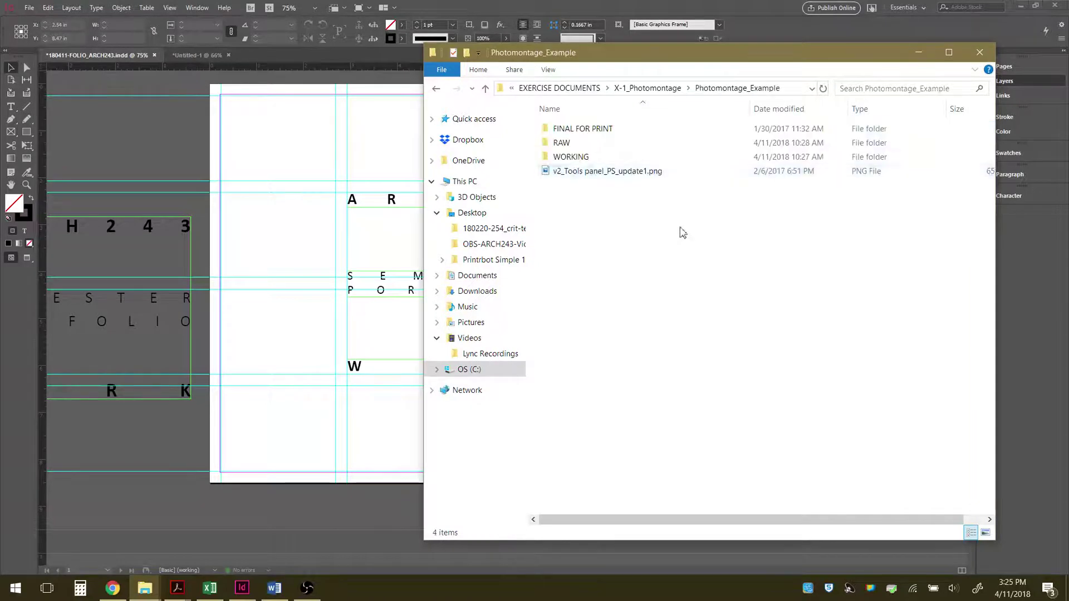
Step: Examine the images in the RAW folder and return to Photomontage_Example
double_click(612, 143)
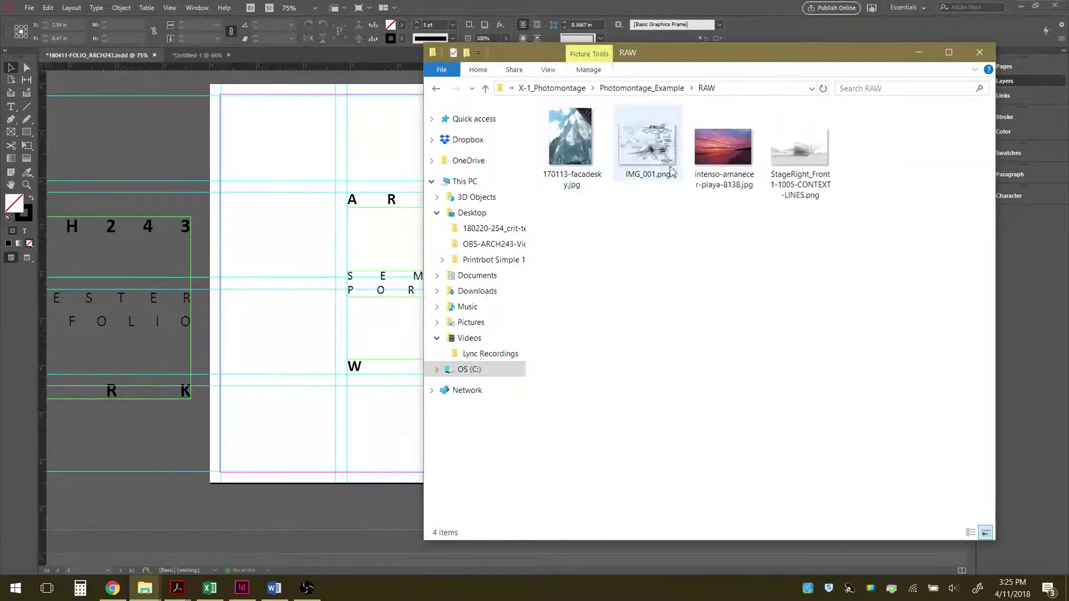
left_click(672, 171)
left_click(435, 89)
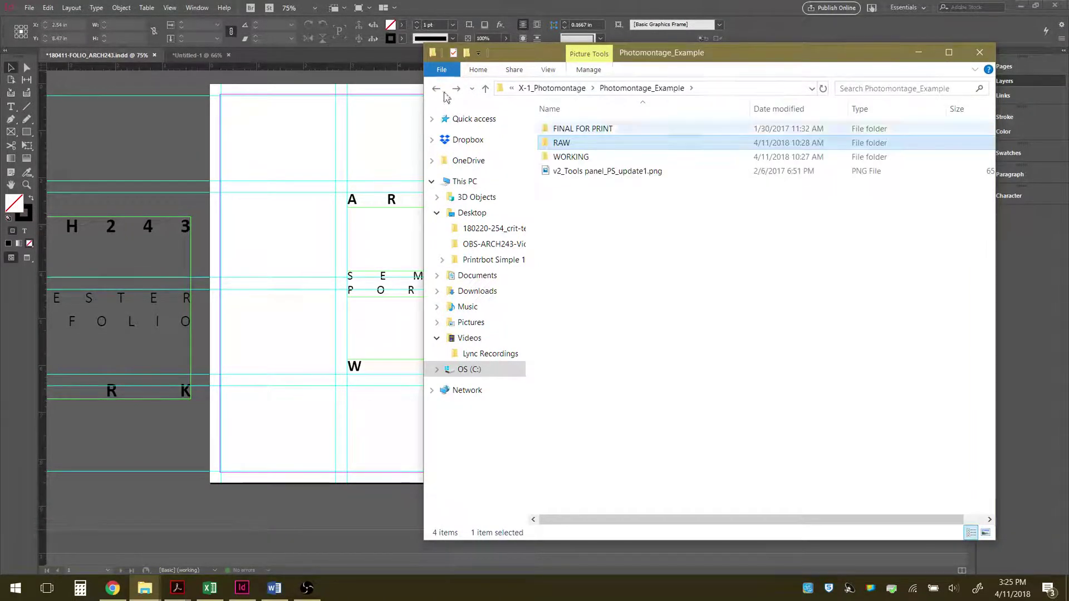
Step: Try to bring DrawingOverlay.png from the WORKING folder onto the cover page, and switch back to InDesign
double_click(585, 158)
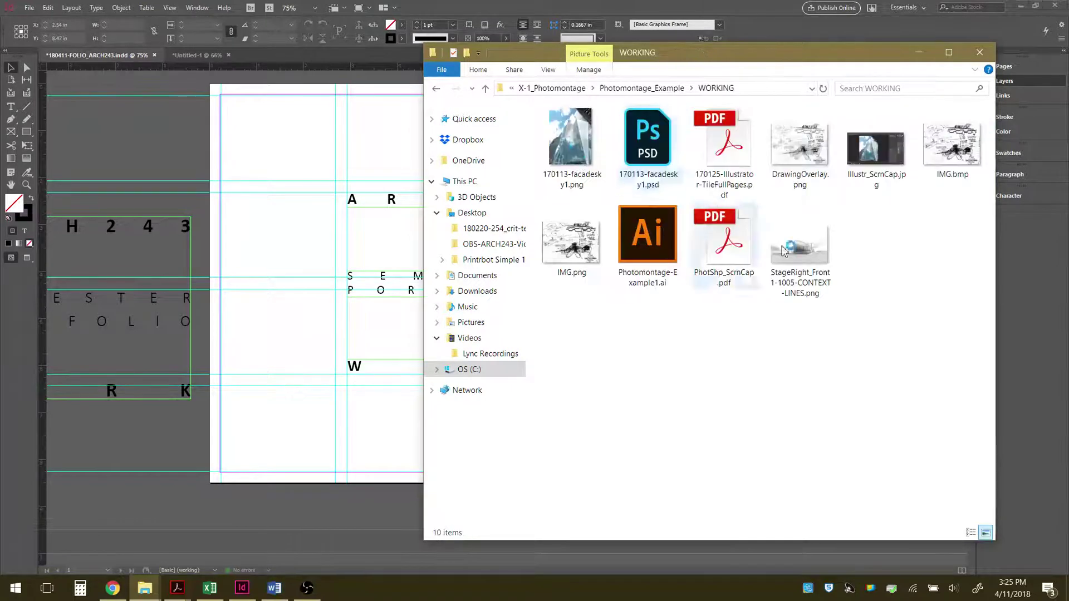
left_click_drag(805, 156, 284, 239)
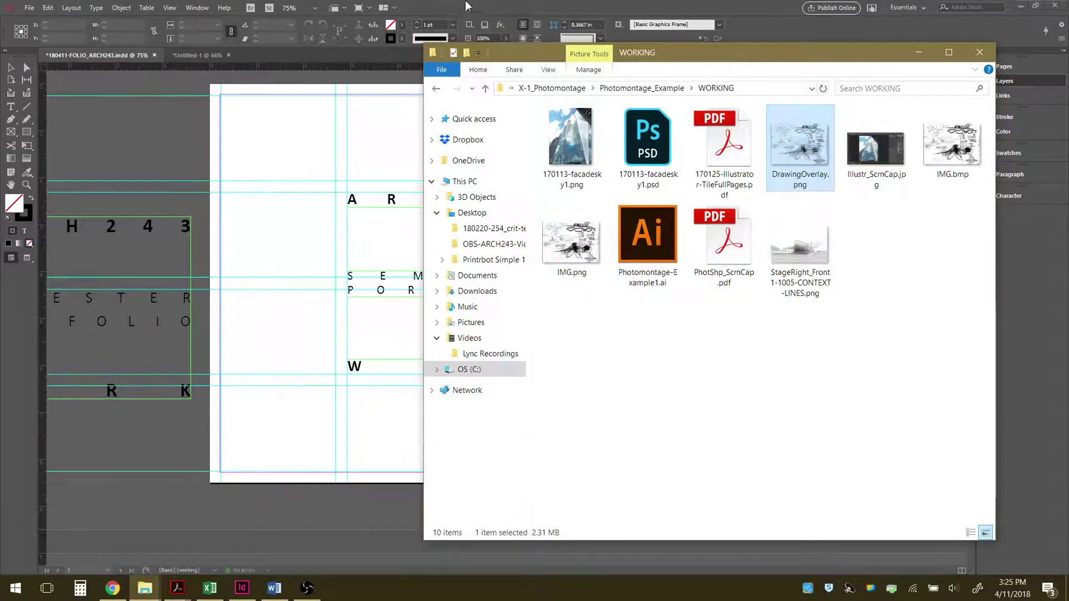
left_click(466, 6)
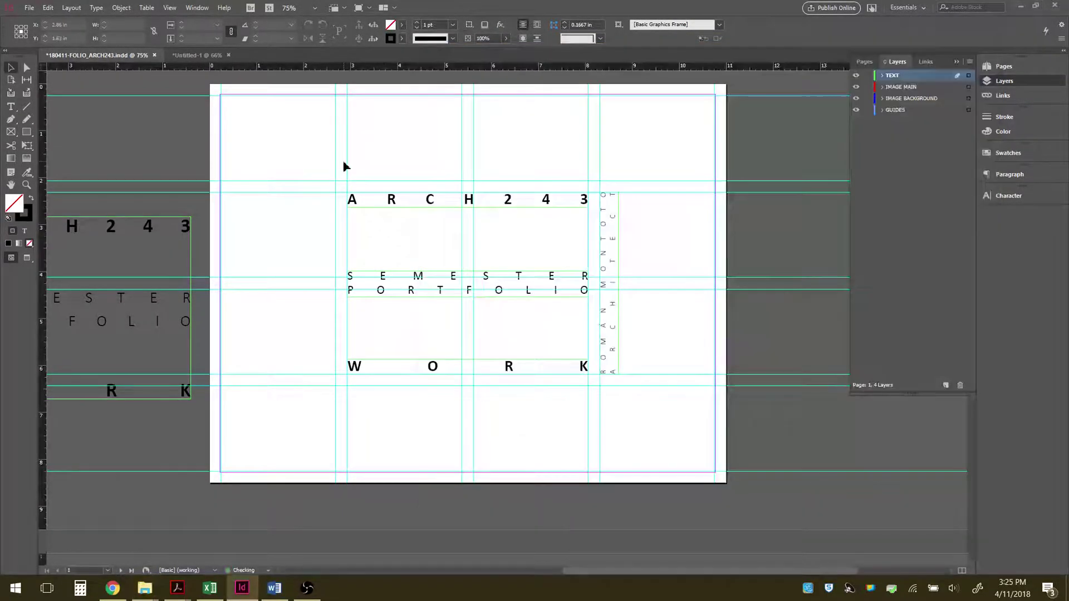
Step: Activate the IMAGE BACKGROUND layer and place DrawingOverlay.png from the WORKING folder across the cover's central grid area, about 5.62 by 4.08 in
left_click(144, 588)
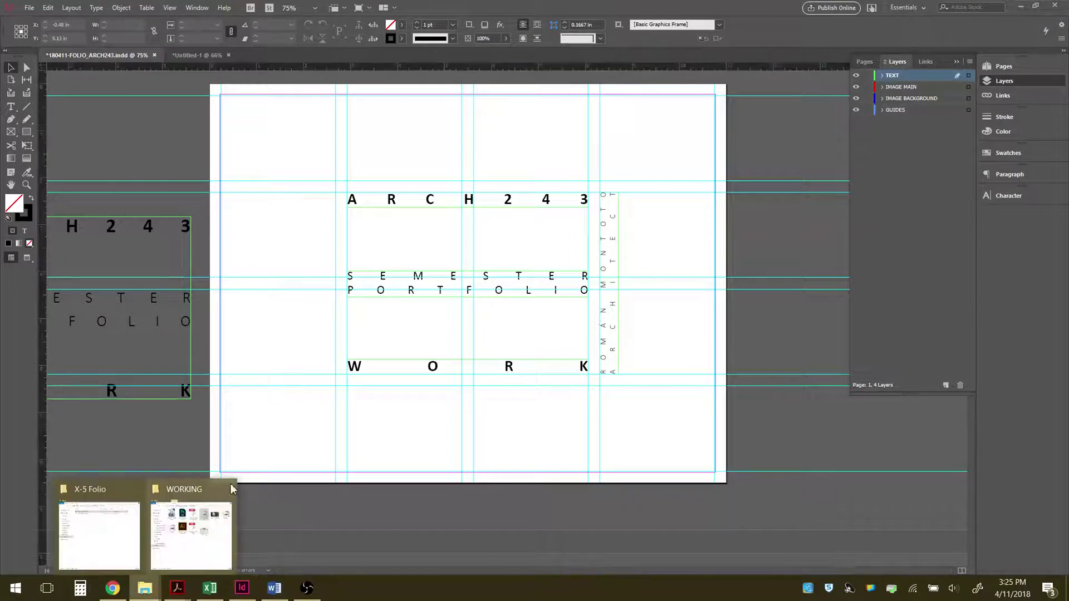
left_click(910, 98)
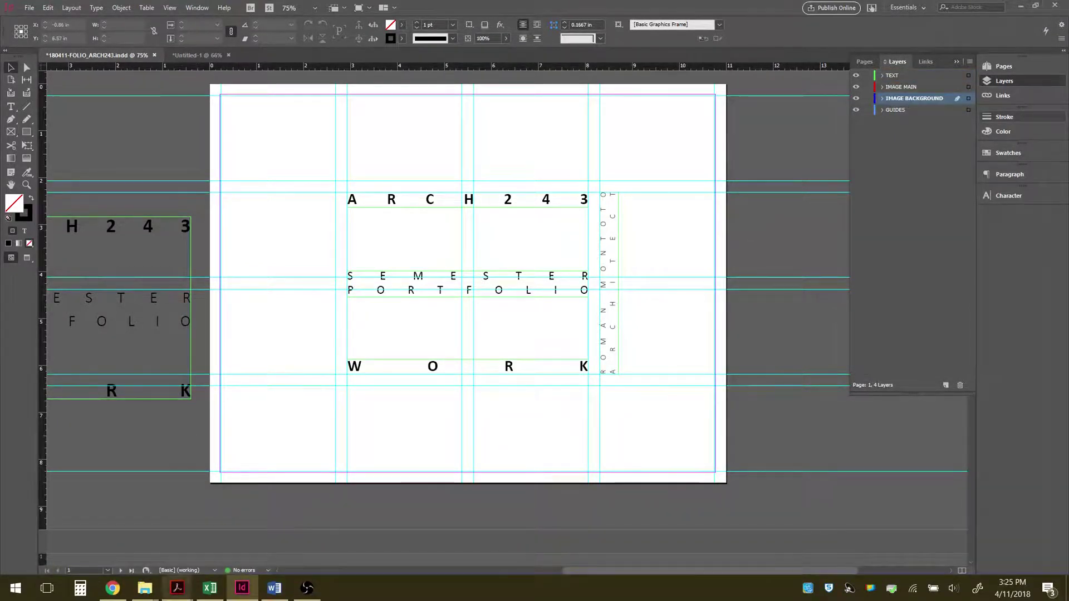
left_click(145, 588)
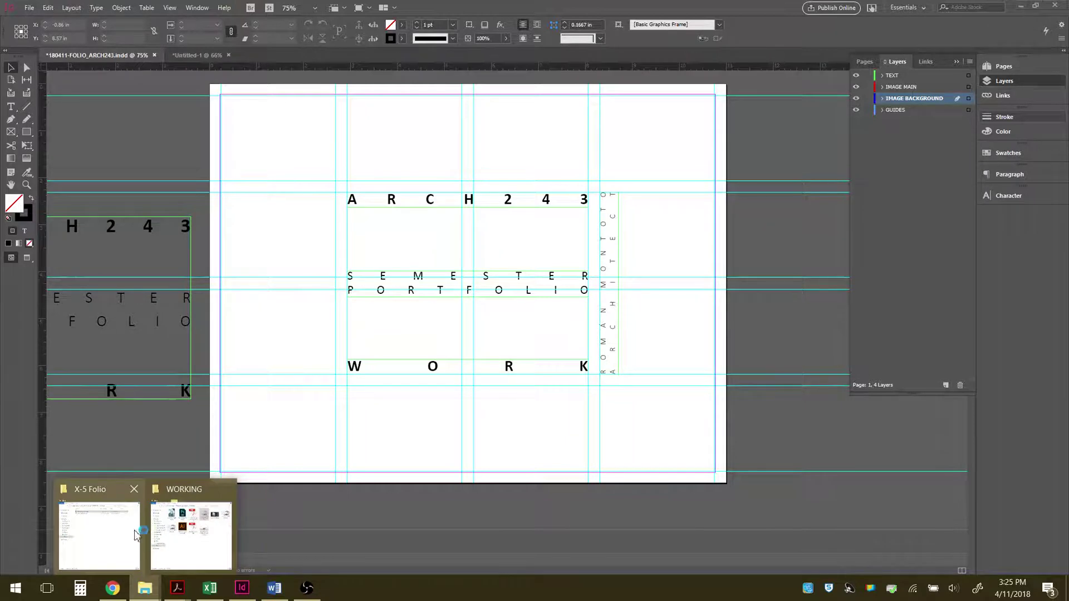
left_click(183, 549)
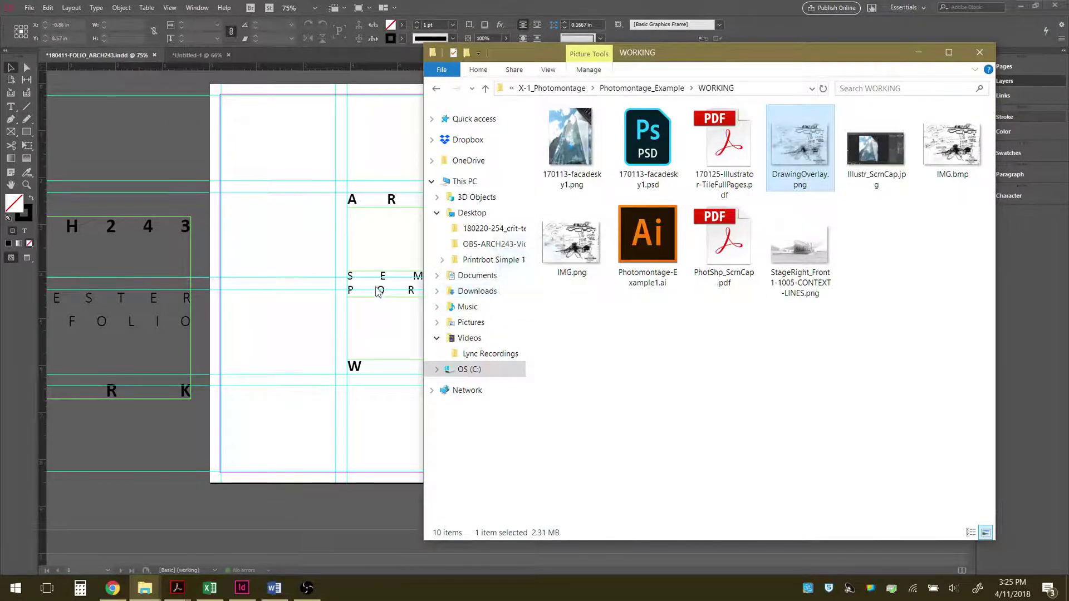
left_click_drag(378, 292, 285, 245)
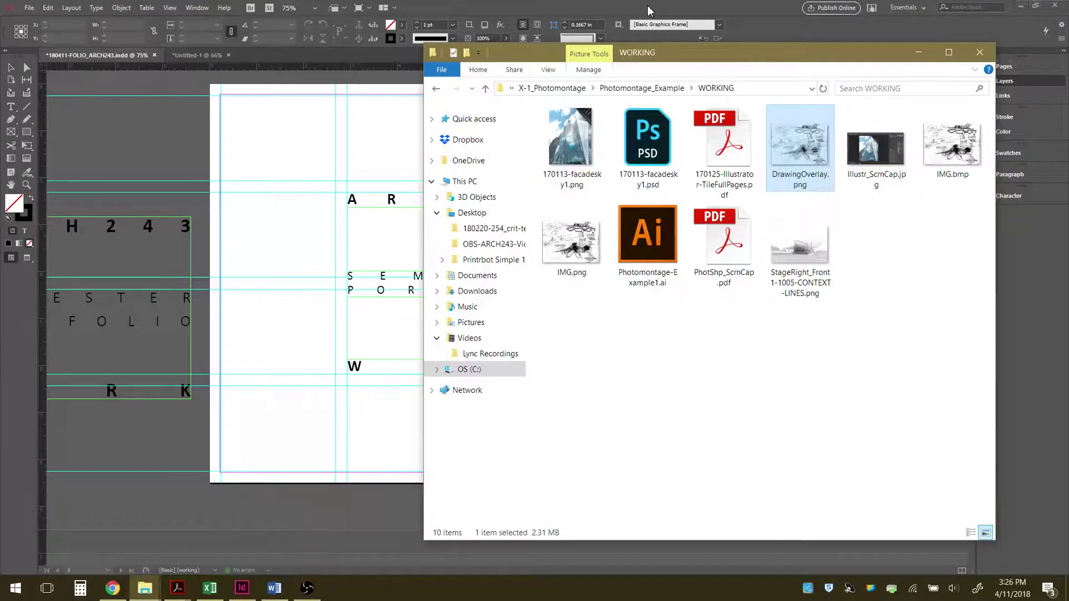
left_click(660, 6)
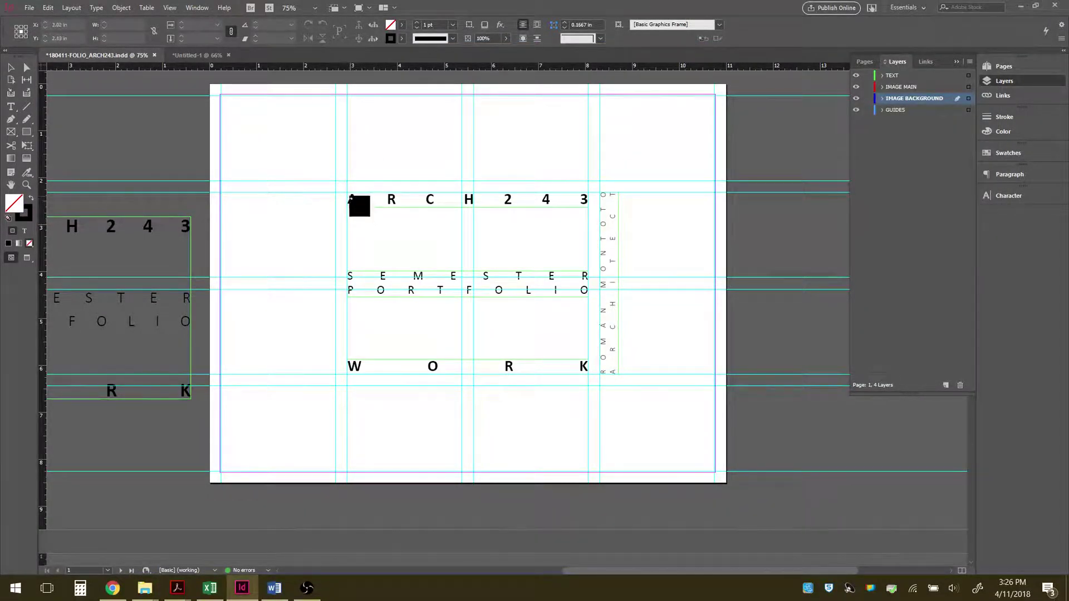
left_click_drag(336, 183, 599, 373)
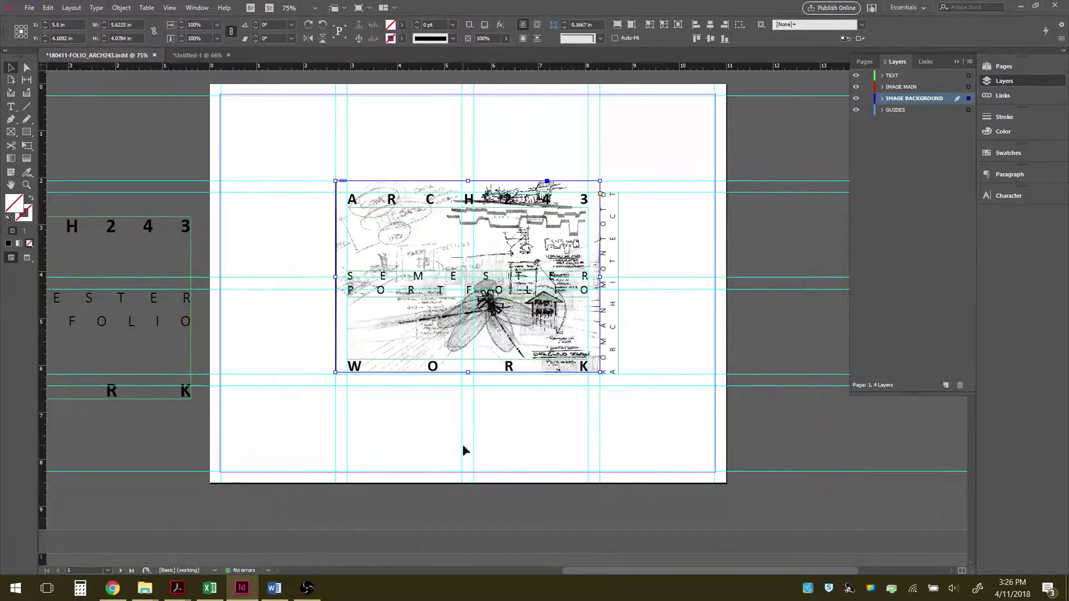
Step: Extend the drawing frame's lower edge to the next guide, about 4.37 in high, and move the frame toward the page's upper-left corner
left_click_drag(468, 375, 469, 386)
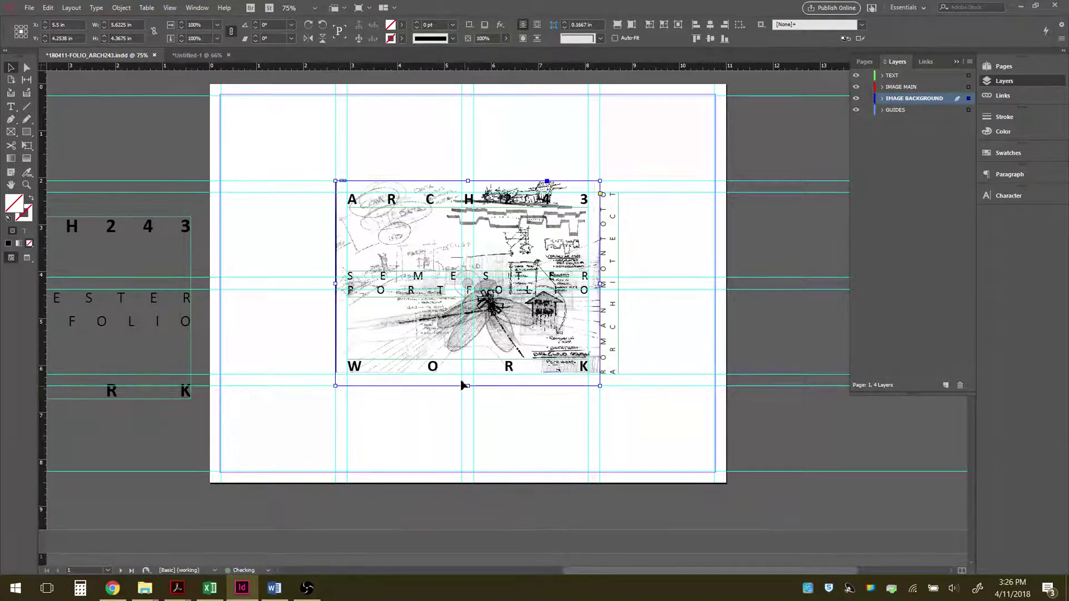
left_click_drag(336, 284, 335, 286)
left_click_drag(516, 228, 356, 128)
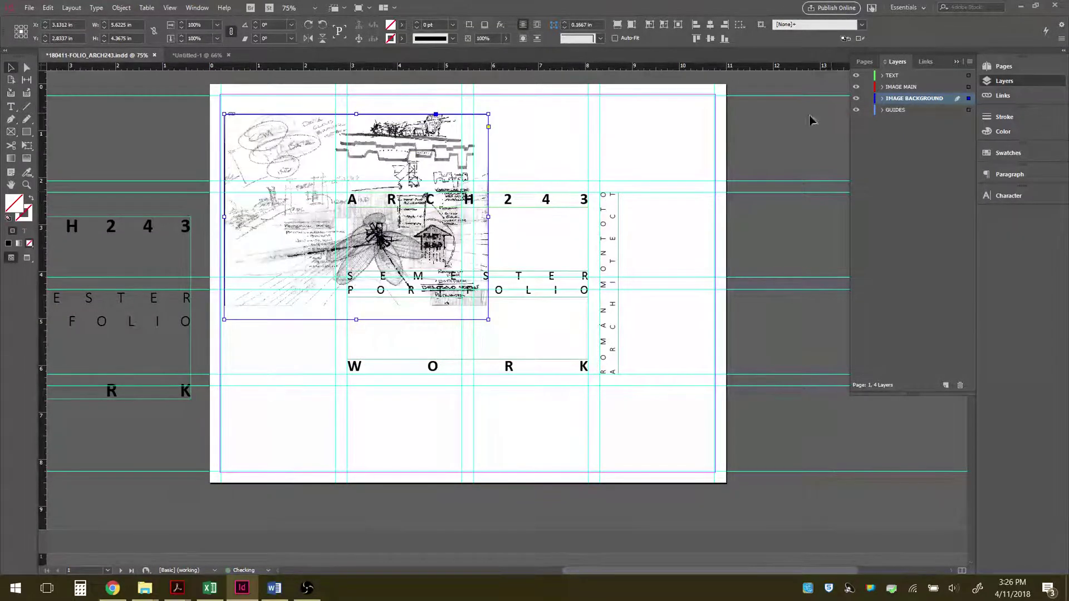
Step: Crop the sketch's frame to about 5.15 × 1.84 in in the page's lower-right grid cells and try both proportional fitting options
left_click_drag(420, 156, 648, 309)
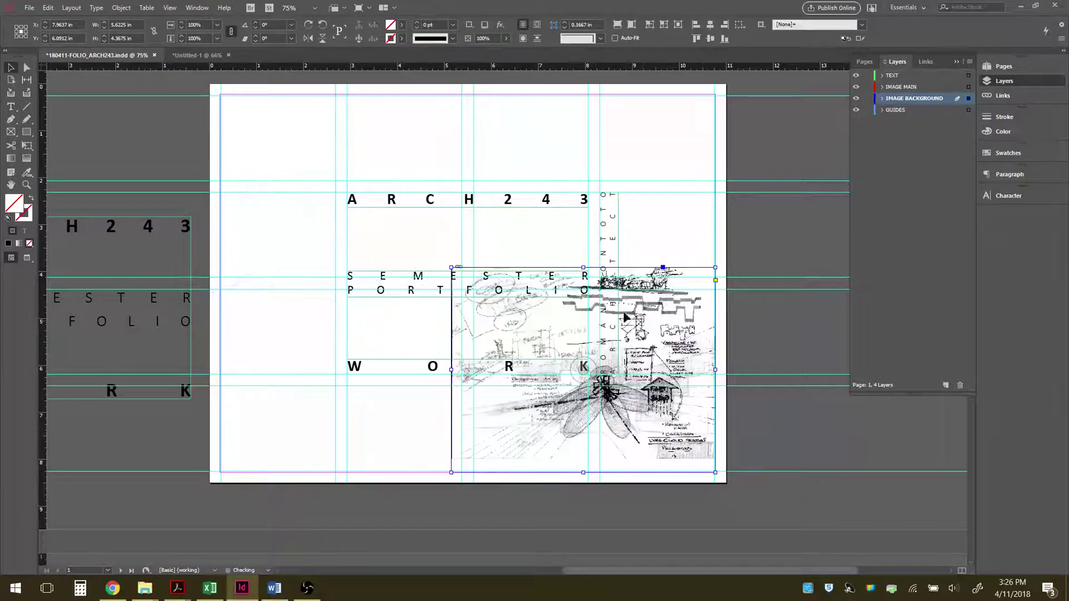
left_click_drag(452, 268, 474, 387)
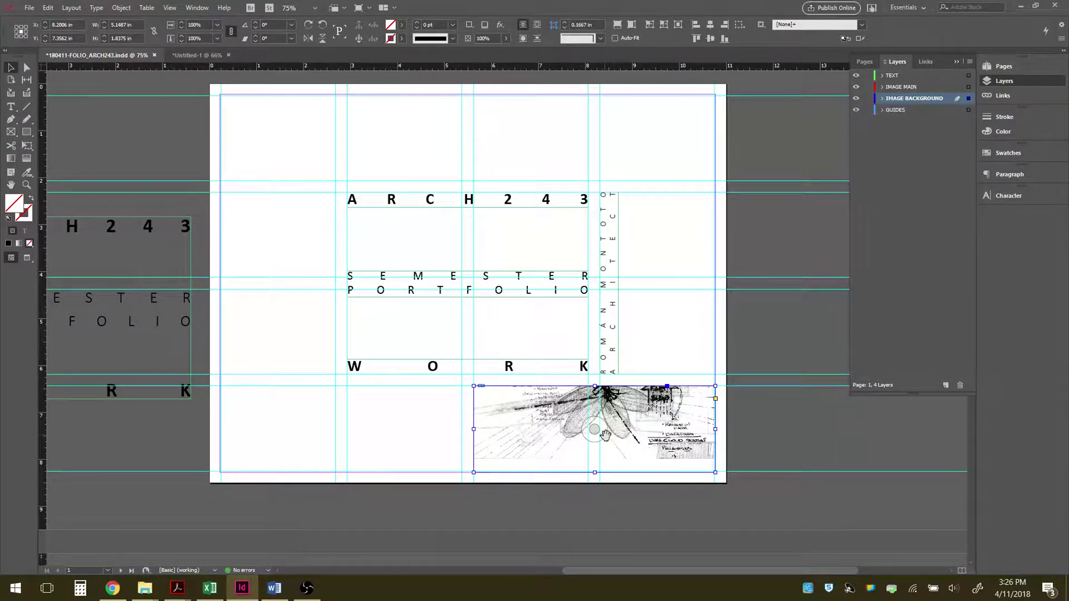
left_click(617, 25)
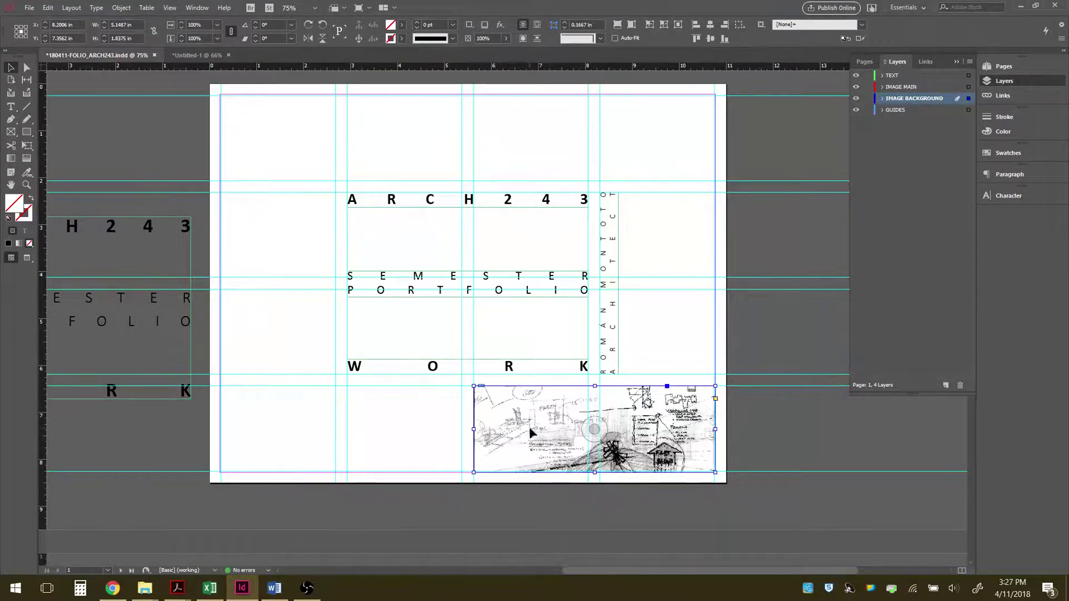
left_click(633, 26)
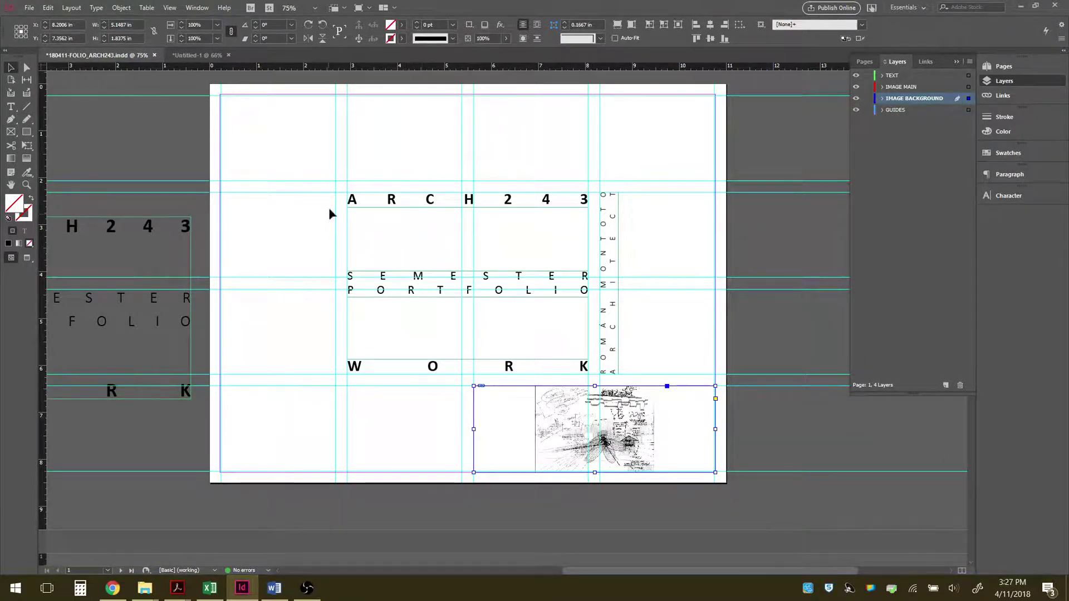
Step: With the TEXT layer hidden, move and resize the sketch frame to about 5.62 × 4.37 in over the central grid cells, filling it proportionally
left_click(855, 75)
left_click_drag(559, 412, 421, 207)
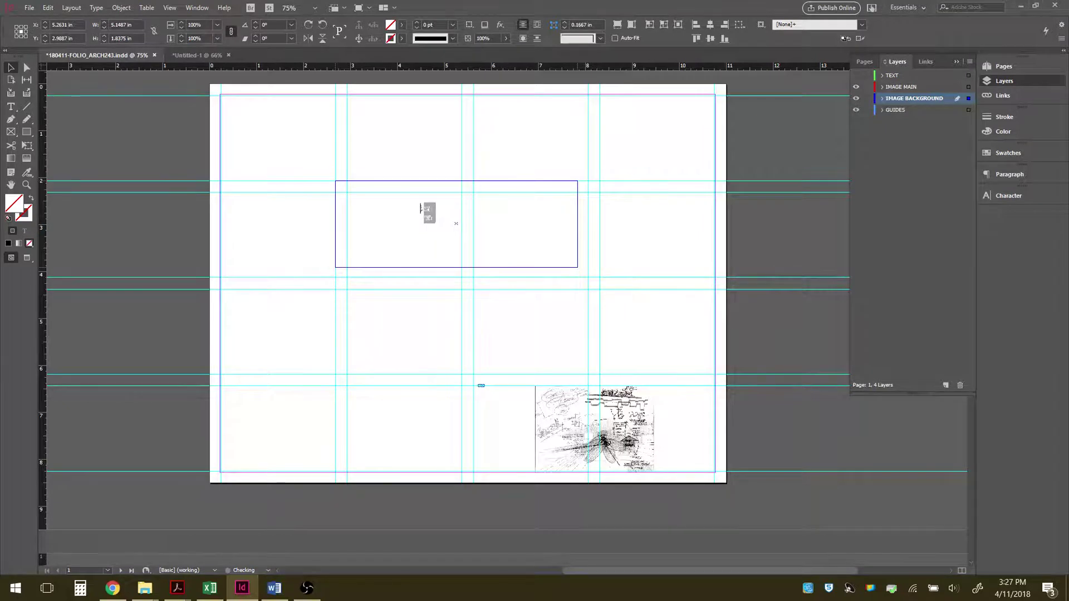
left_click_drag(578, 268, 599, 386)
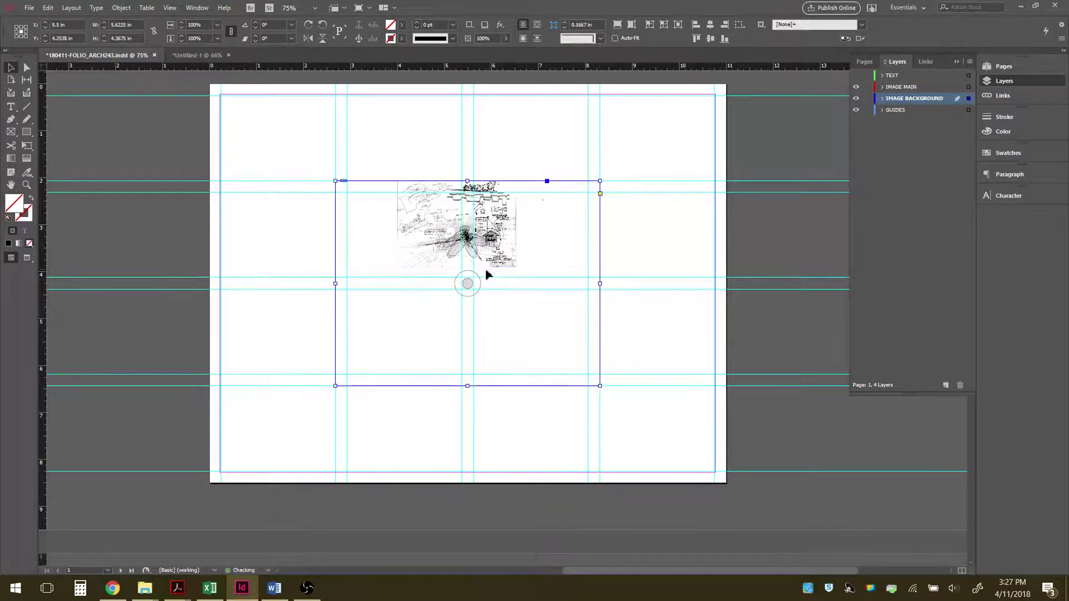
left_click(618, 27)
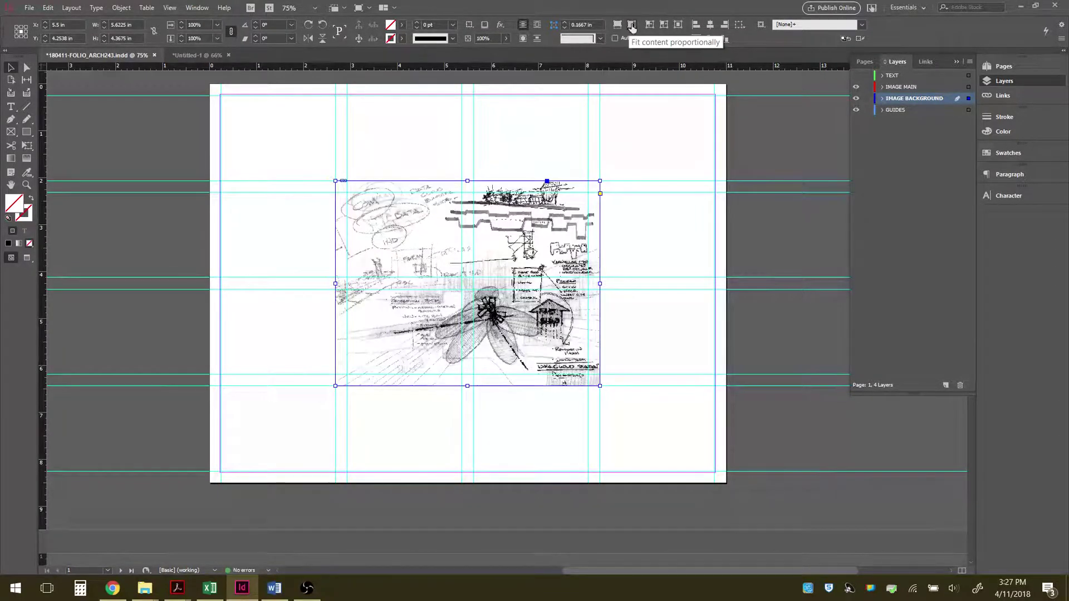
Step: Enlarge the sketch inside its frame to about 62% and reposition it so it still covers the whole frame
left_click(467, 285)
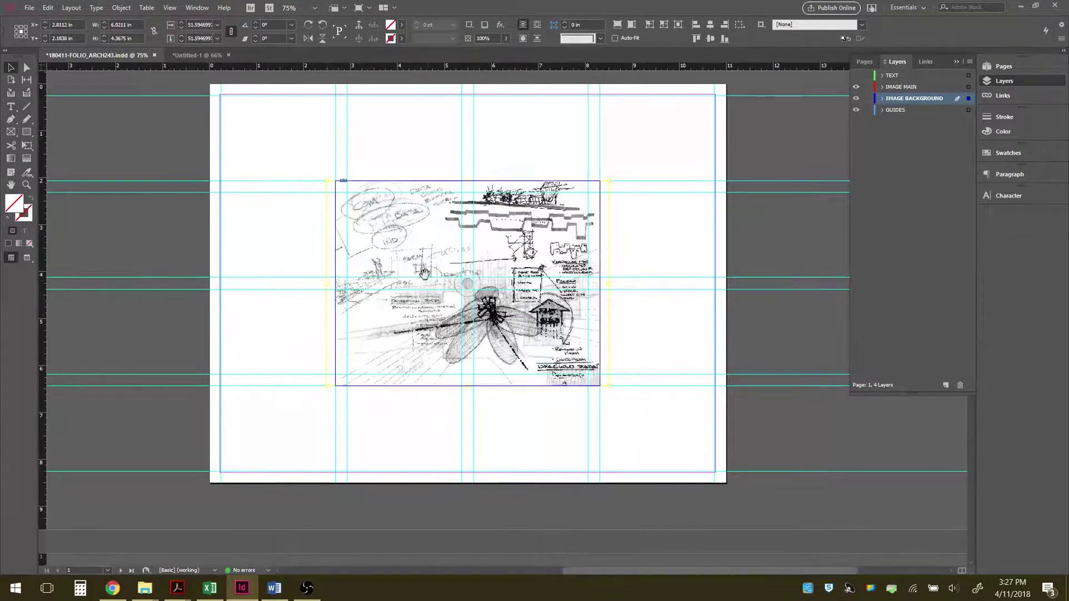
left_click_drag(472, 356, 529, 316)
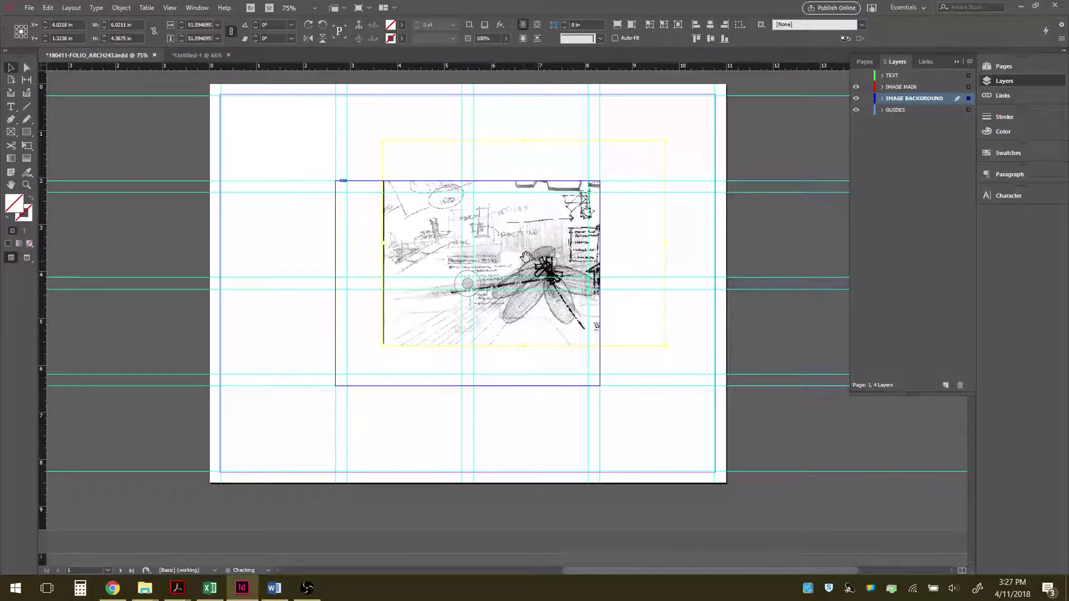
left_click_drag(472, 283, 425, 324)
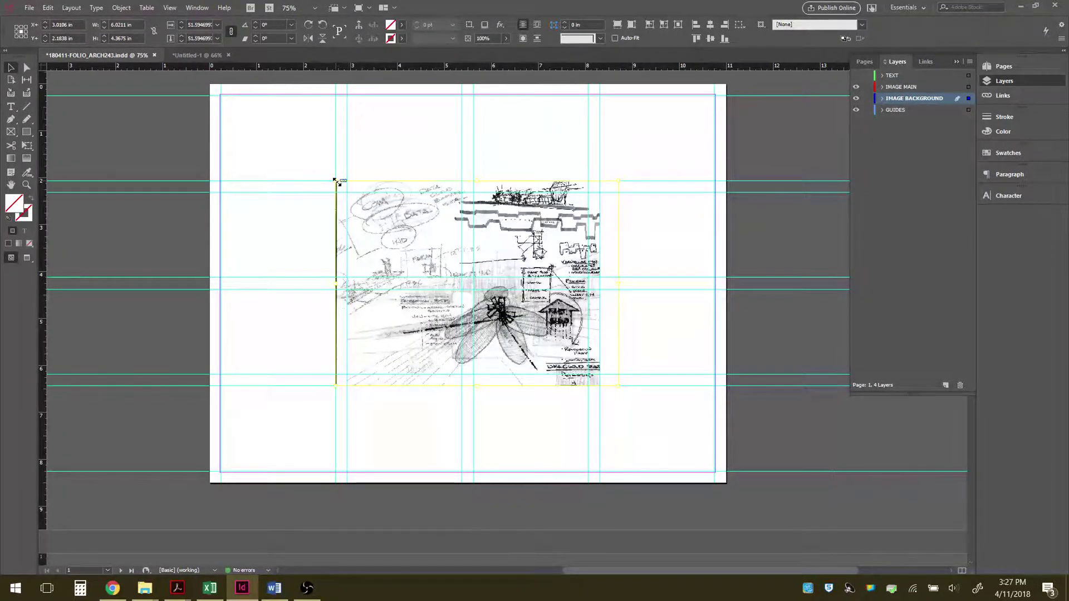
left_click_drag(336, 181, 291, 143)
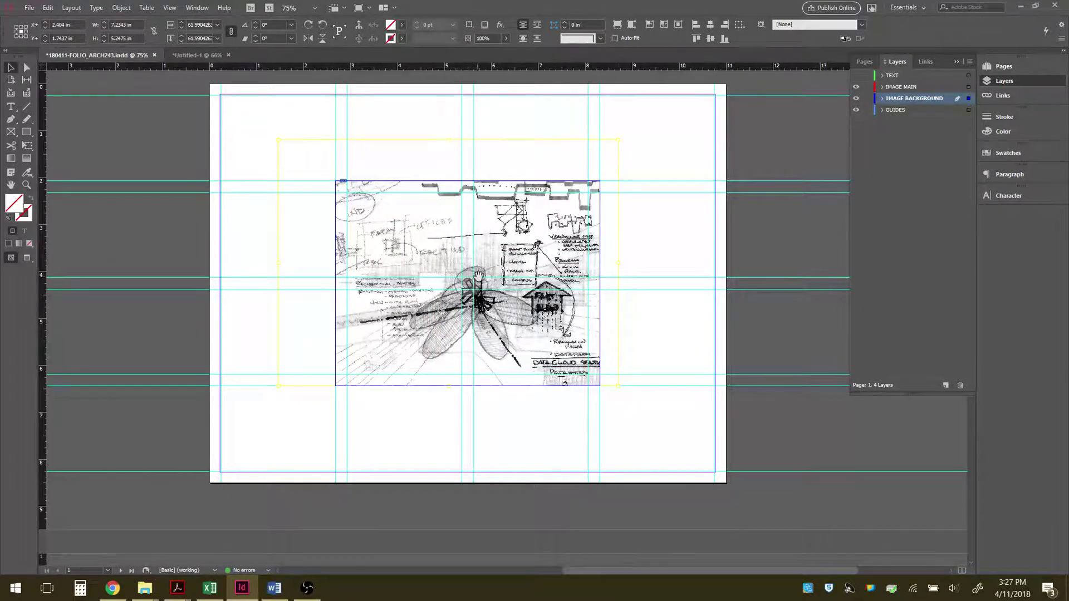
left_click_drag(477, 273, 525, 320)
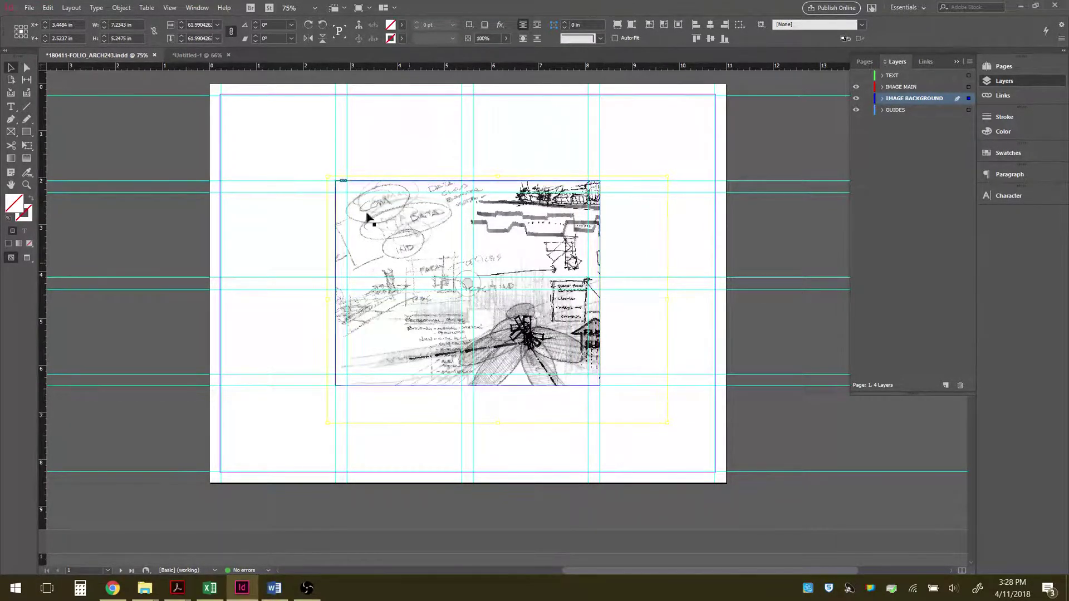
left_click(648, 253)
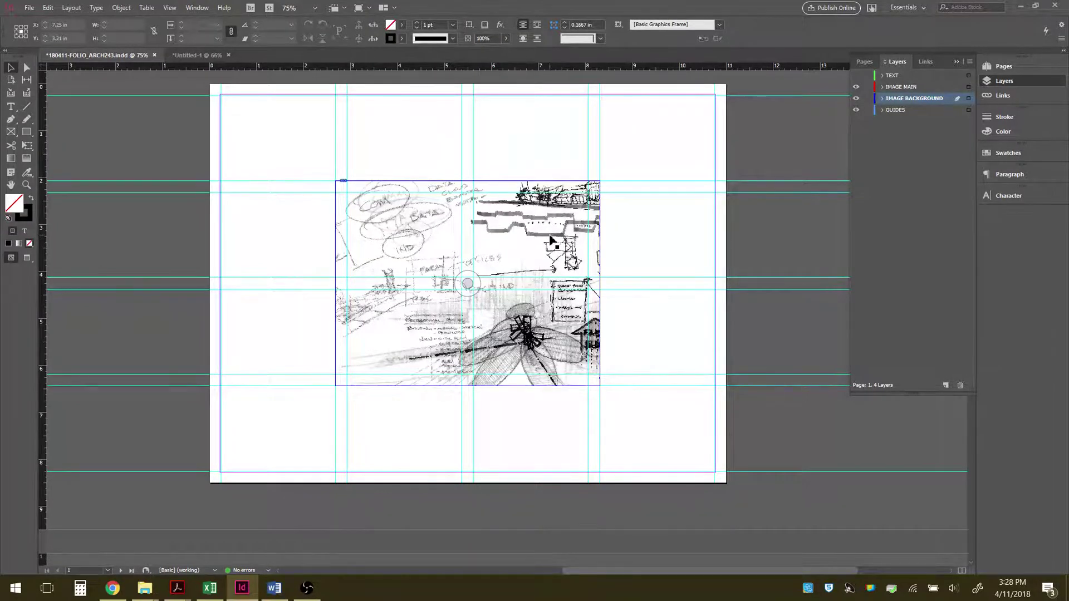
Step: Set the sketch frame's opacity to 10% and show the TEXT layer over it
left_click(569, 241)
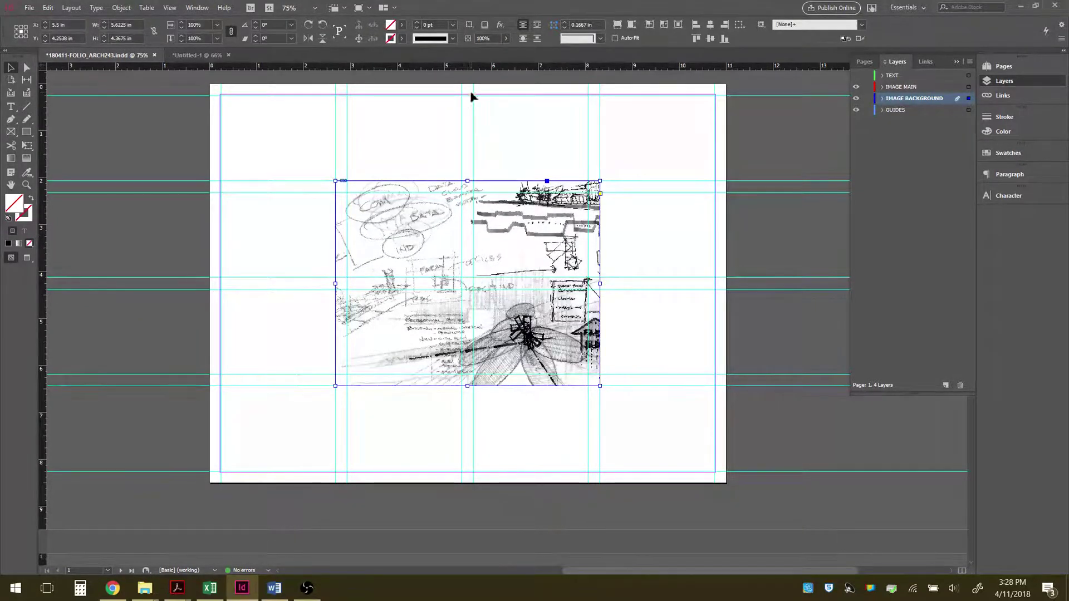
left_click(505, 38)
left_click_drag(477, 60, 456, 68)
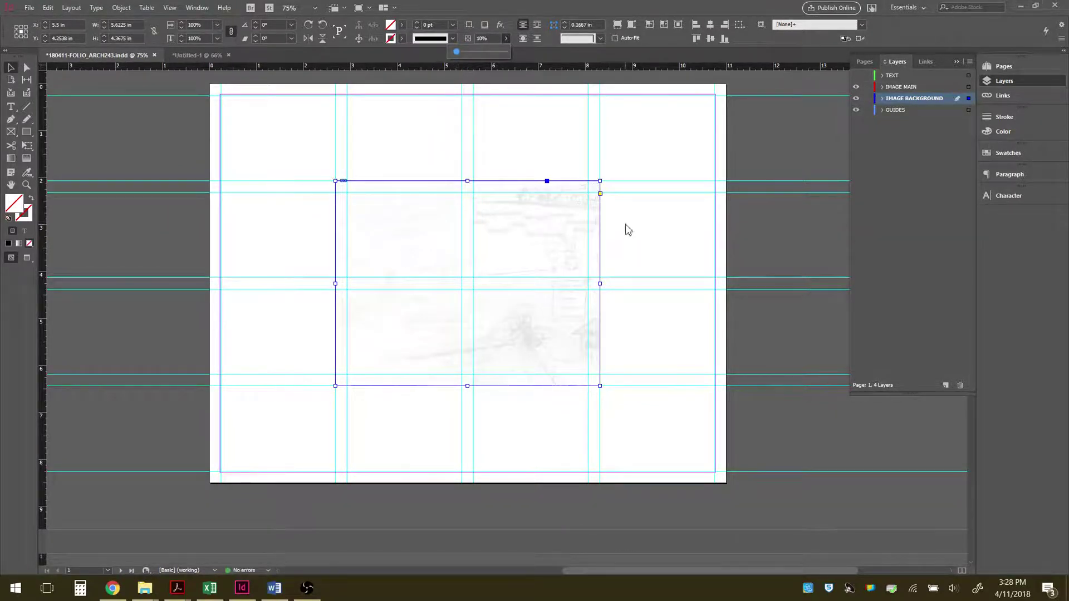
left_click(733, 331)
left_click_drag(857, 78, 857, 88)
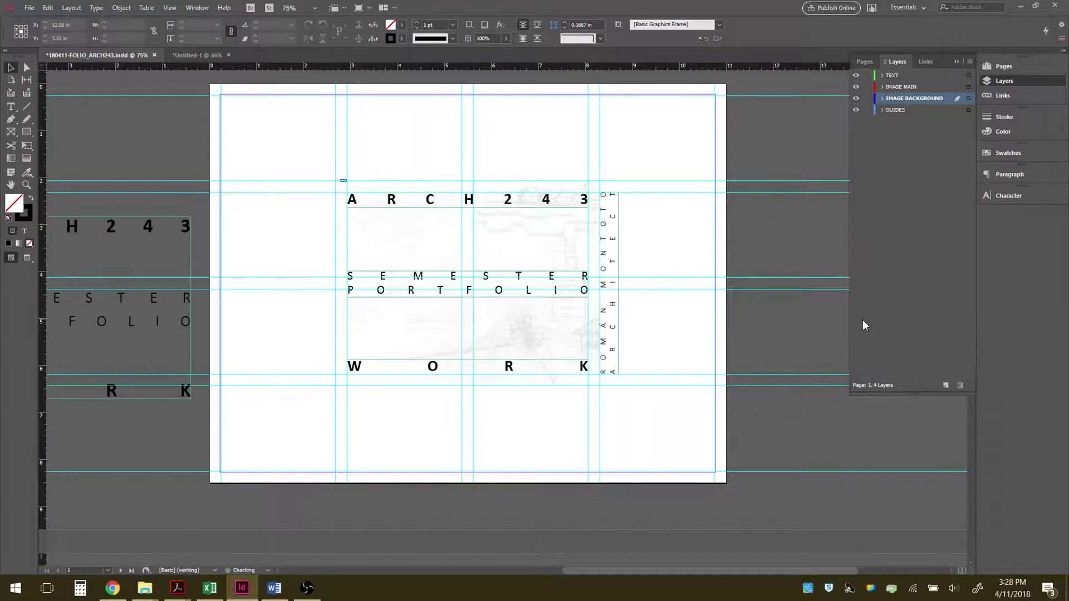
left_click(467, 232)
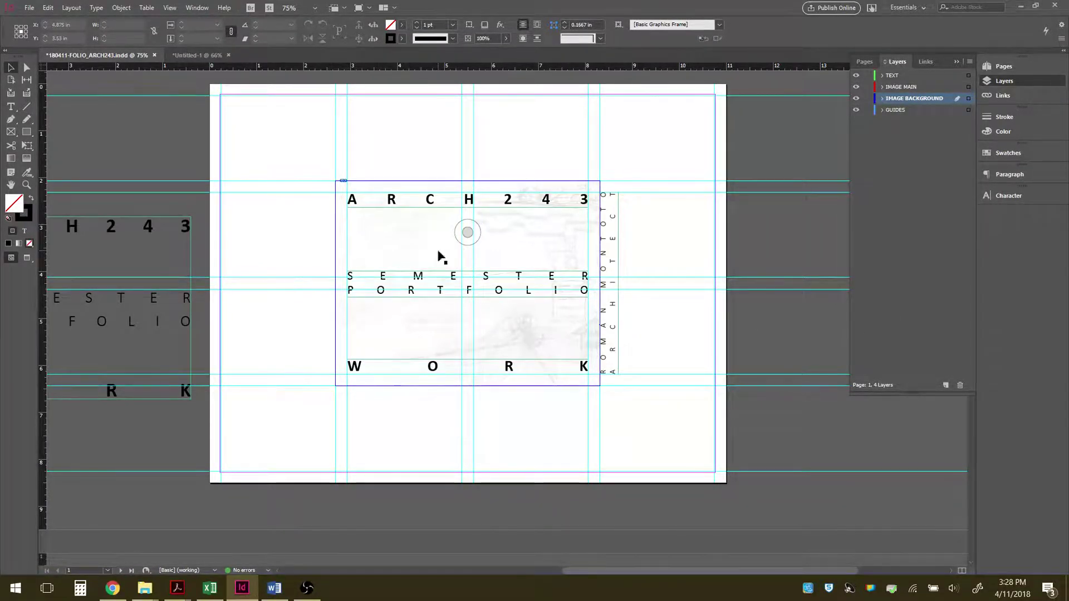
left_click(544, 172)
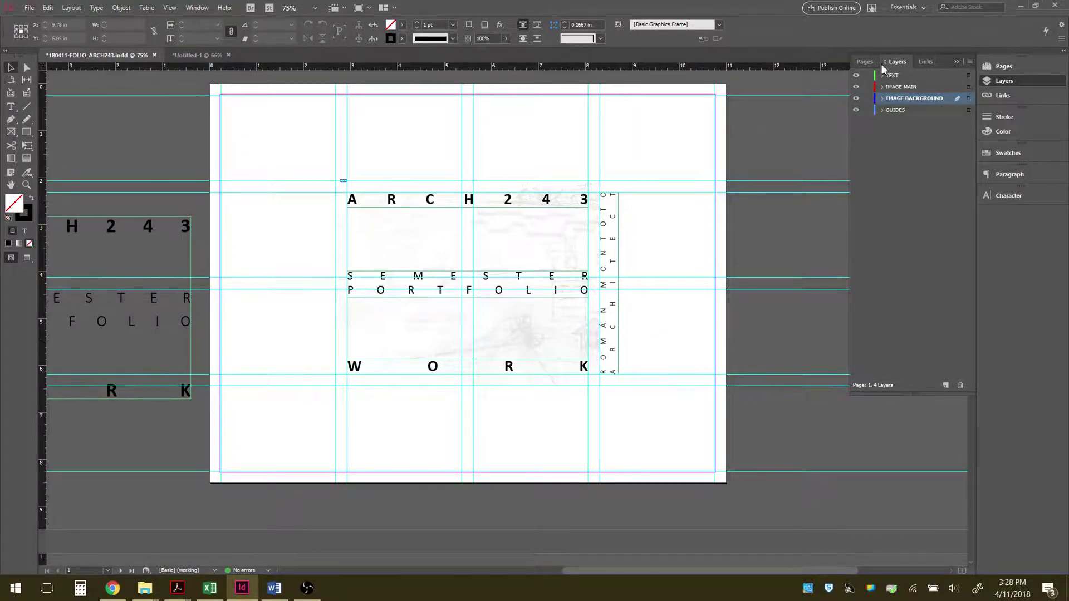
Step: Switch to the Untitled-1 document and bring the spread of pages 2-3 into view
left_click(924, 63)
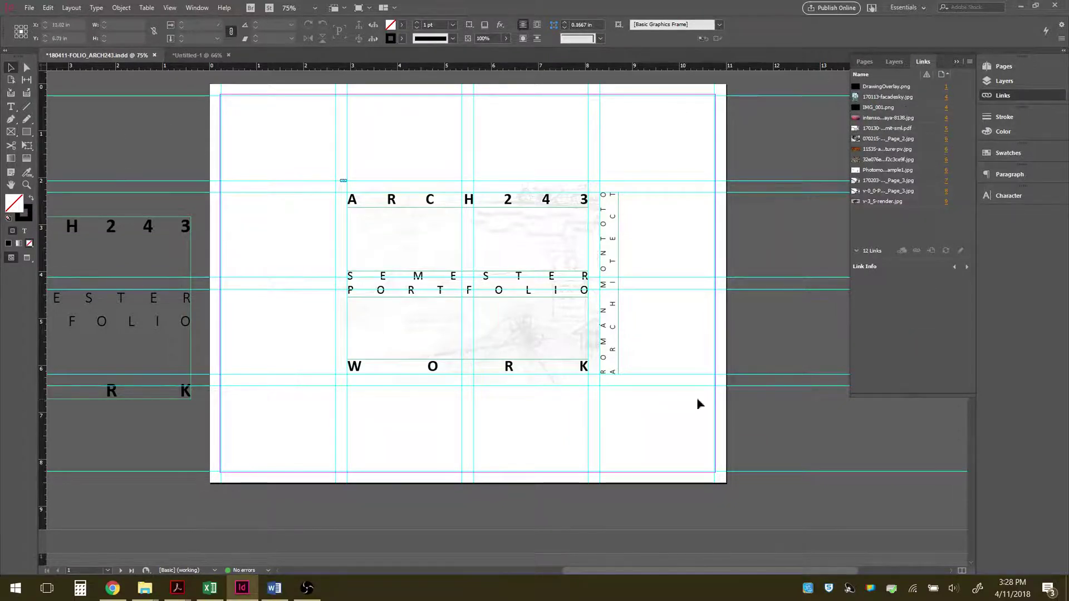
left_click(185, 55)
scroll(402, 429, "down", 5)
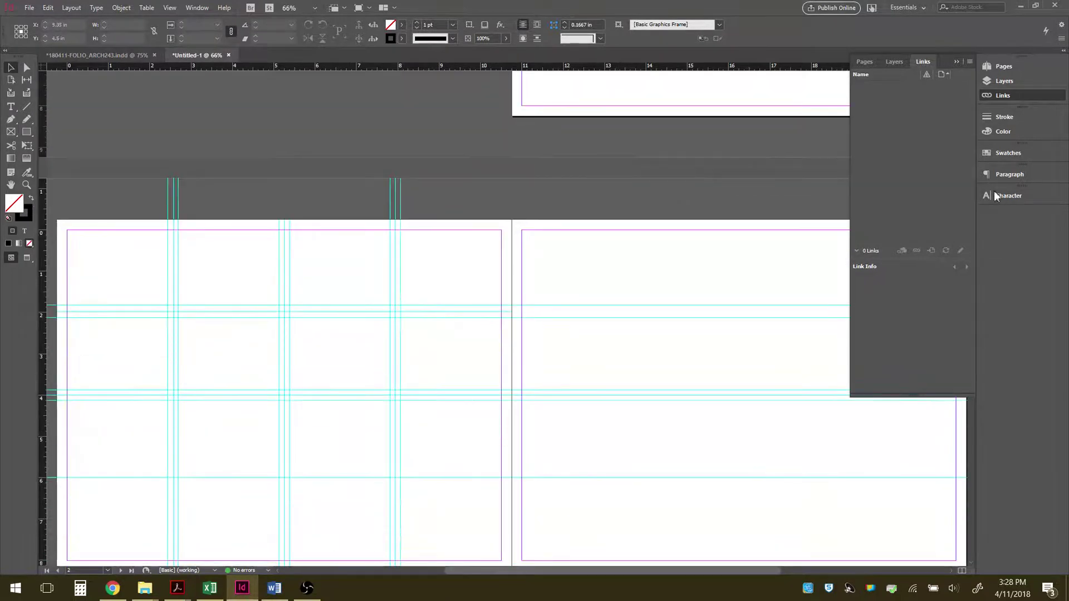
left_click(868, 62)
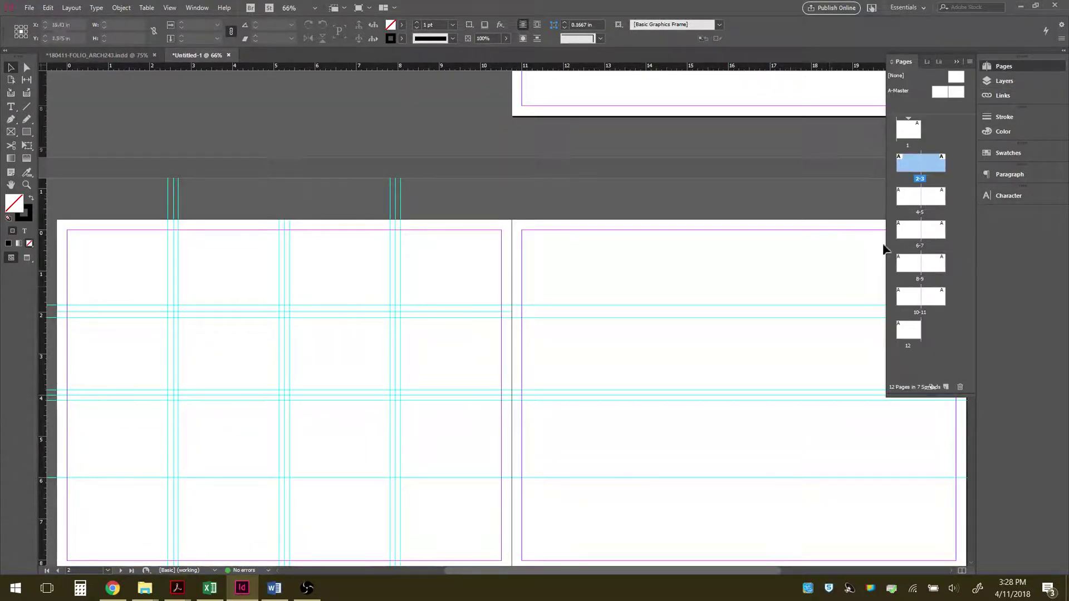
scroll(410, 326, "down", 3)
scroll(412, 329, "up", 1)
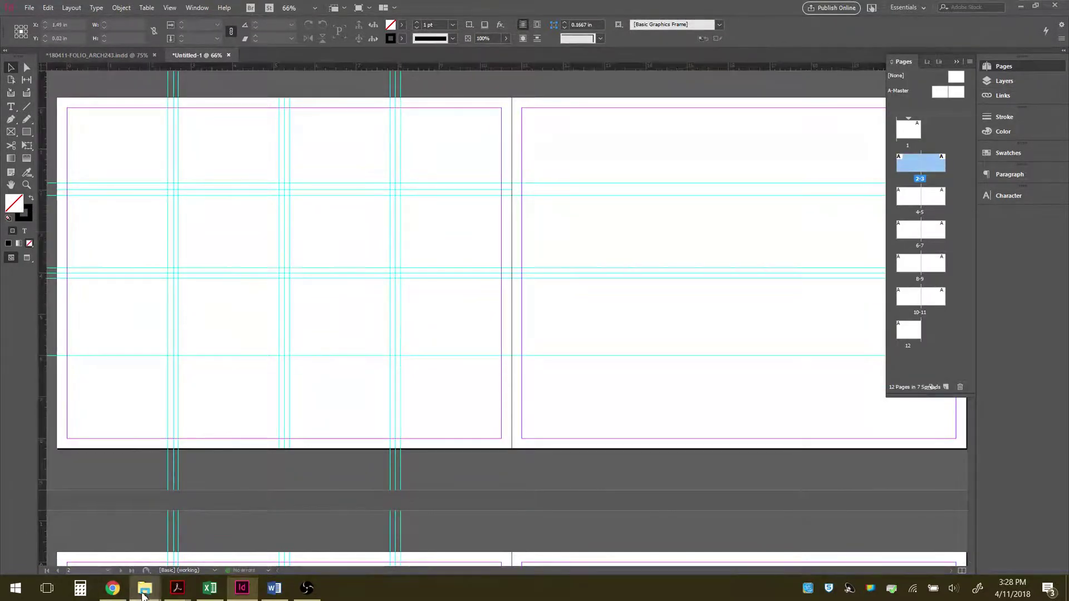
Step: Place DrawingOverlay.png from the WORKING folder on page 2, spanning the two central grid columns at about 5.13 in wide
mouse_move(145, 588)
left_click(185, 544)
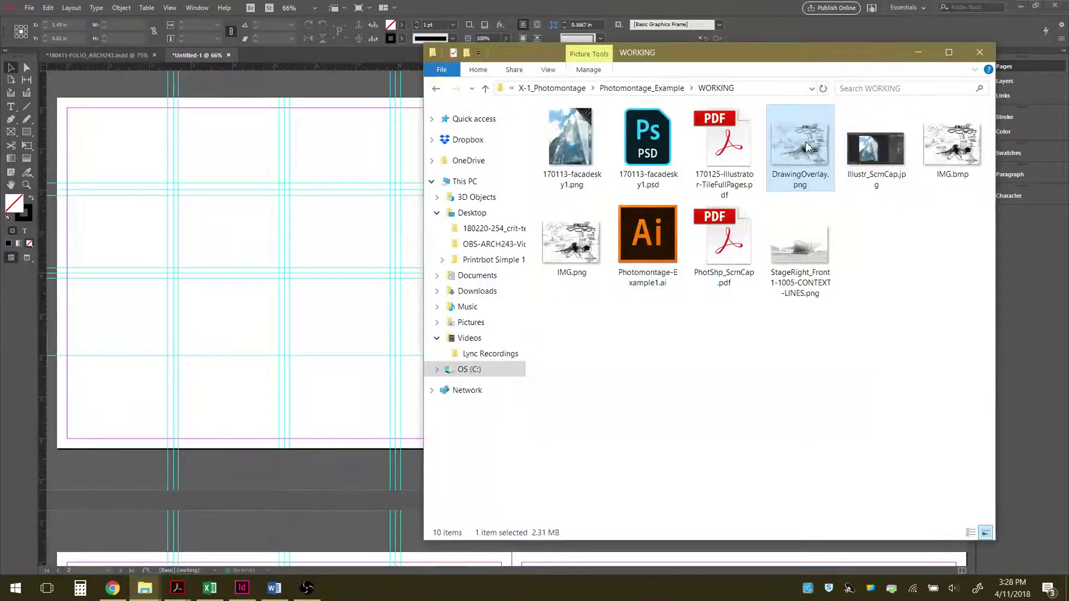
left_click_drag(800, 147, 179, 196)
mouse_move(284, 272)
left_mouse_down()
mouse_move(387, 365)
mouse_move(333, 325)
mouse_move(377, 360)
mouse_move(389, 349)
mouse_move(361, 329)
mouse_move(392, 357)
mouse_move(334, 285)
mouse_move(383, 359)
mouse_move(380, 342)
mouse_move(390, 349)
mouse_move(388, 362)
left_mouse_up()
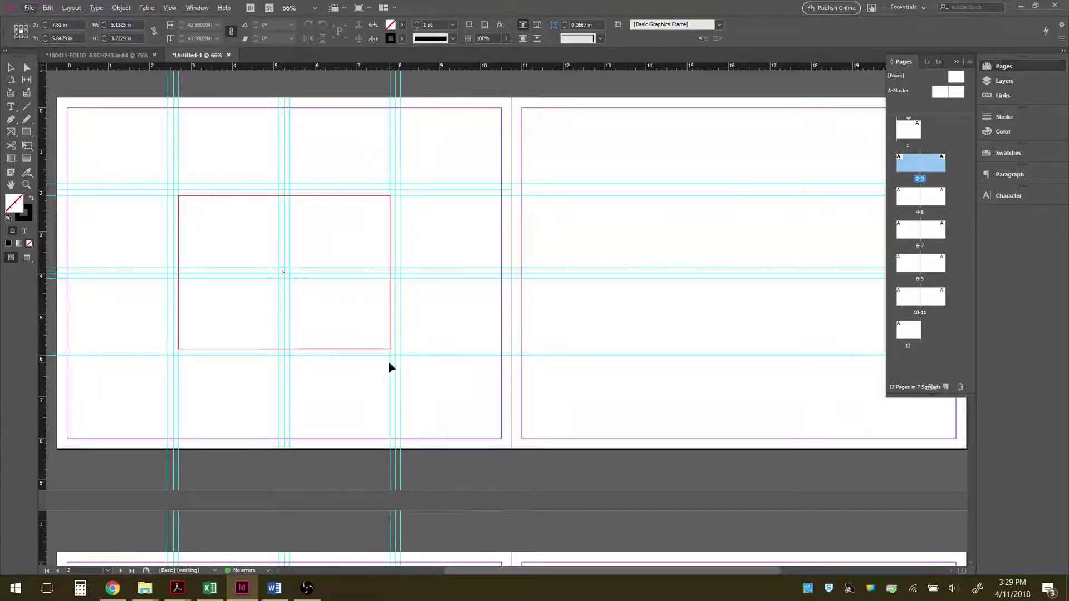
Step: Extend the placed sketch's frame down to the horizontal guide, 3.875 in high, and fill the frame proportionally
left_click_drag(284, 350, 285, 356)
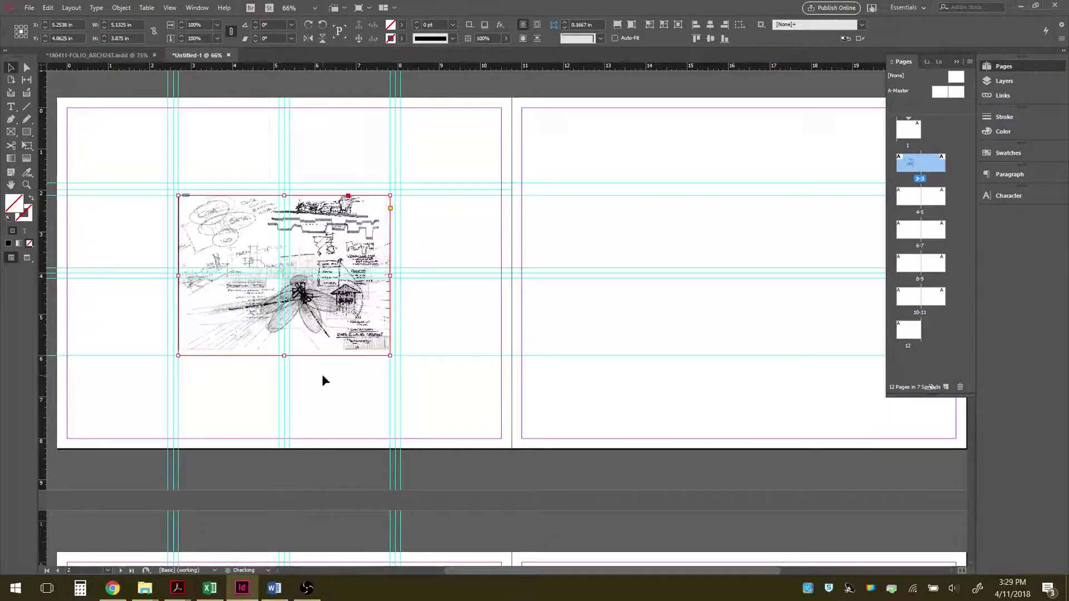
left_click(632, 26)
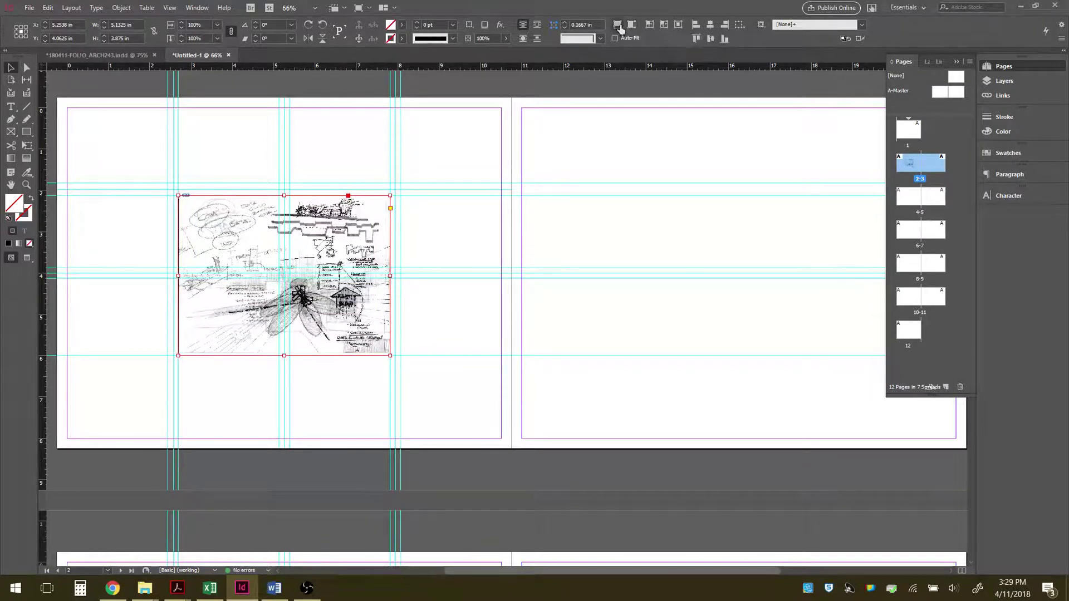
left_click(673, 139)
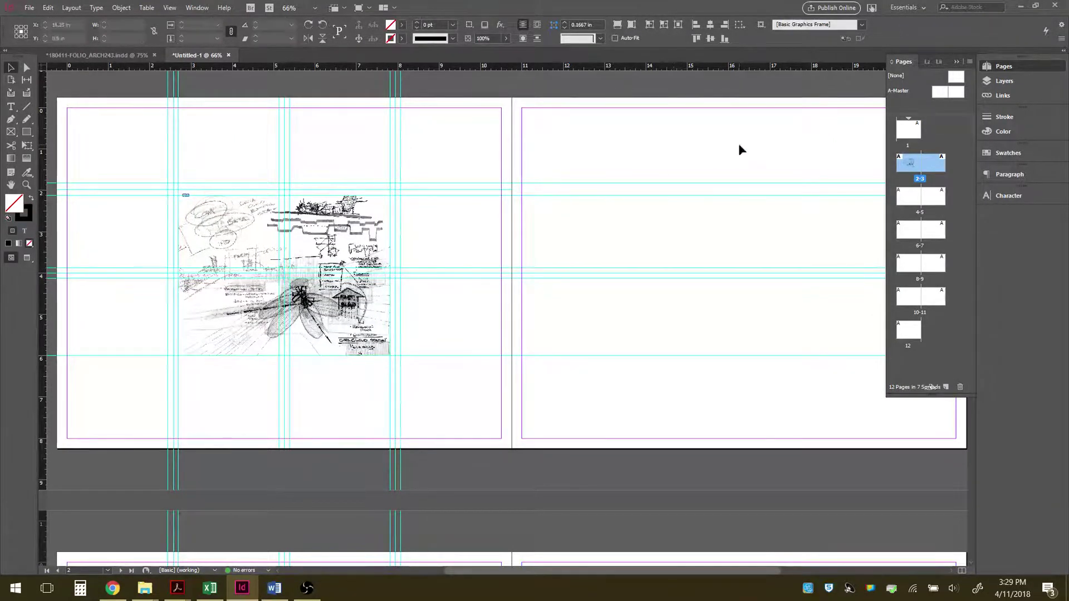
Step: Show the complete link information for DrawingOverlay.png, including its resolution, layer, path and scale
left_click(1005, 95)
left_click(891, 86)
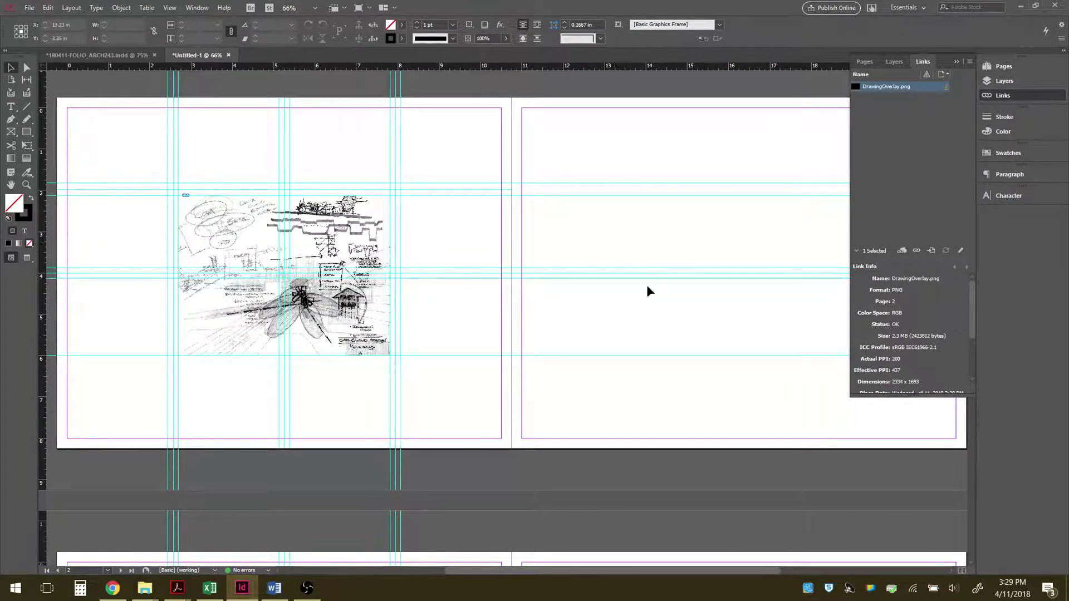
left_click_drag(913, 397, 908, 480)
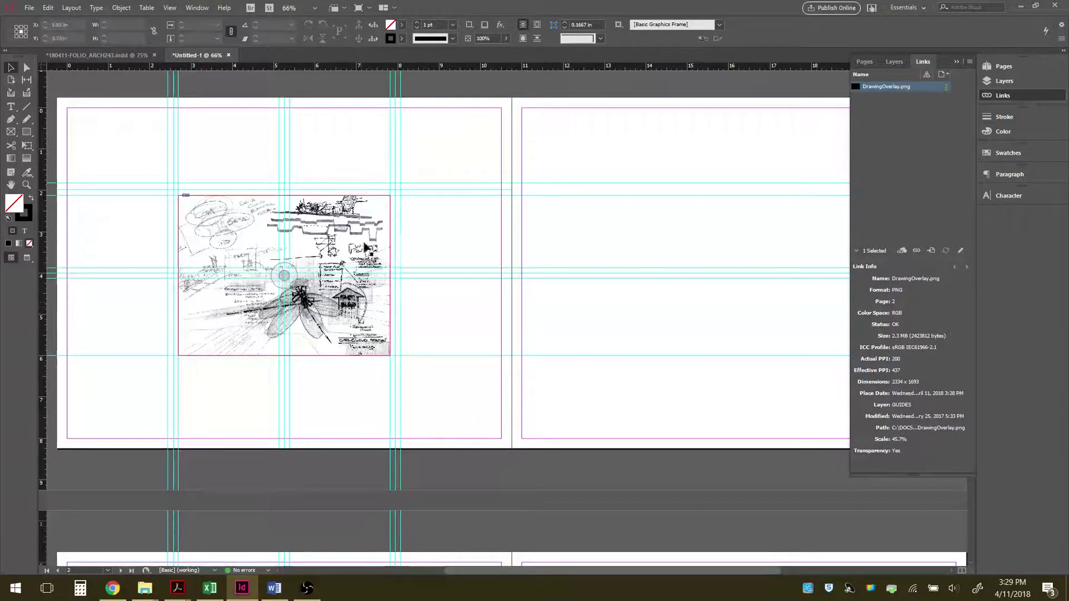
Step: Check the DrawingOverlay.png source file in the WORKING folder and inspect the link badge on the placed sketch
mouse_move(144, 588)
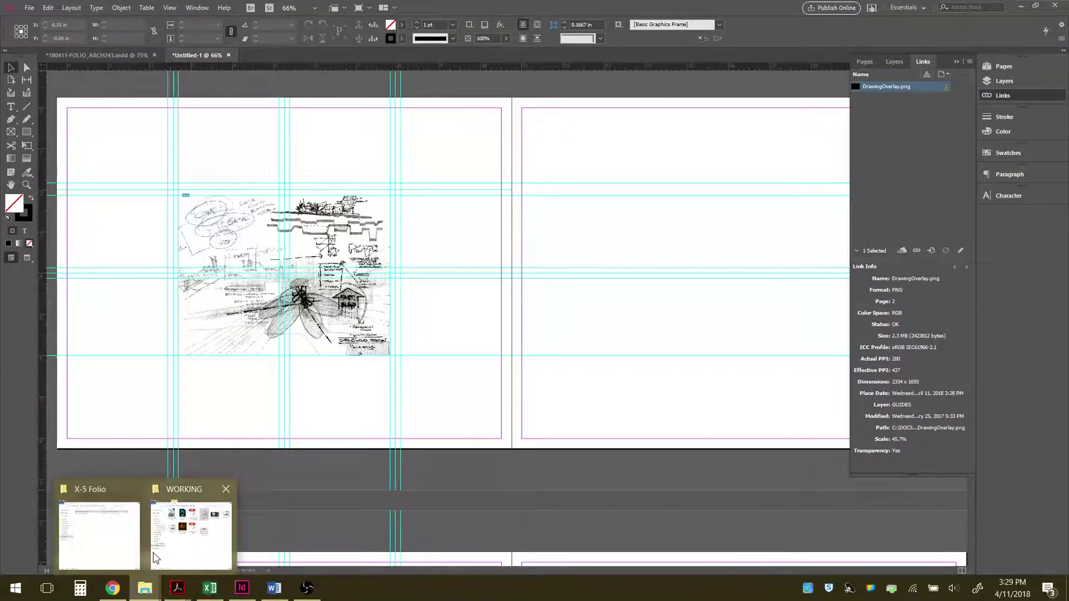
left_click(195, 526)
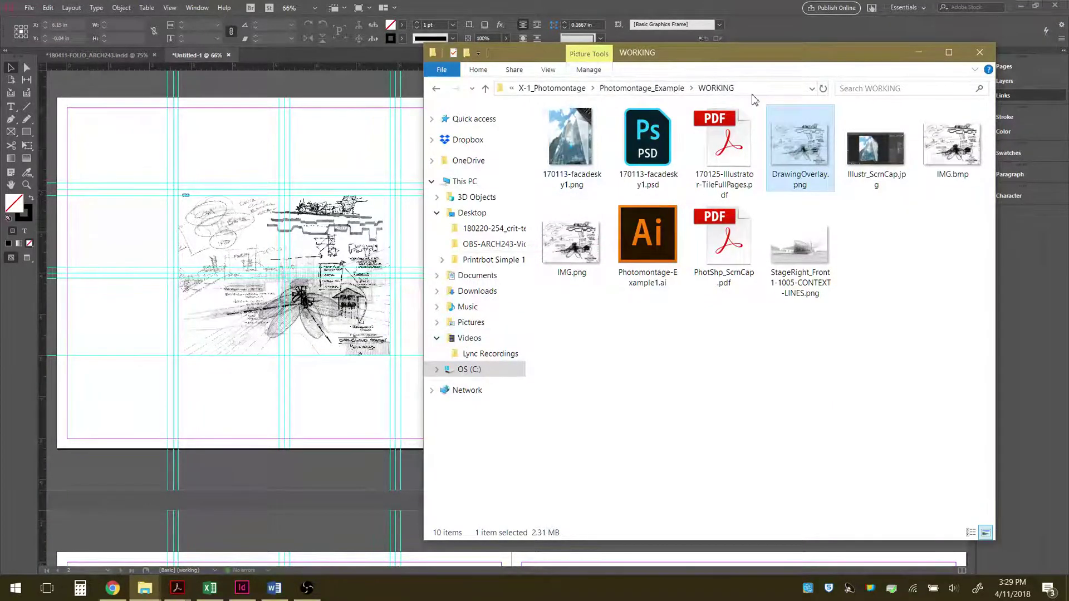
left_click(434, 7)
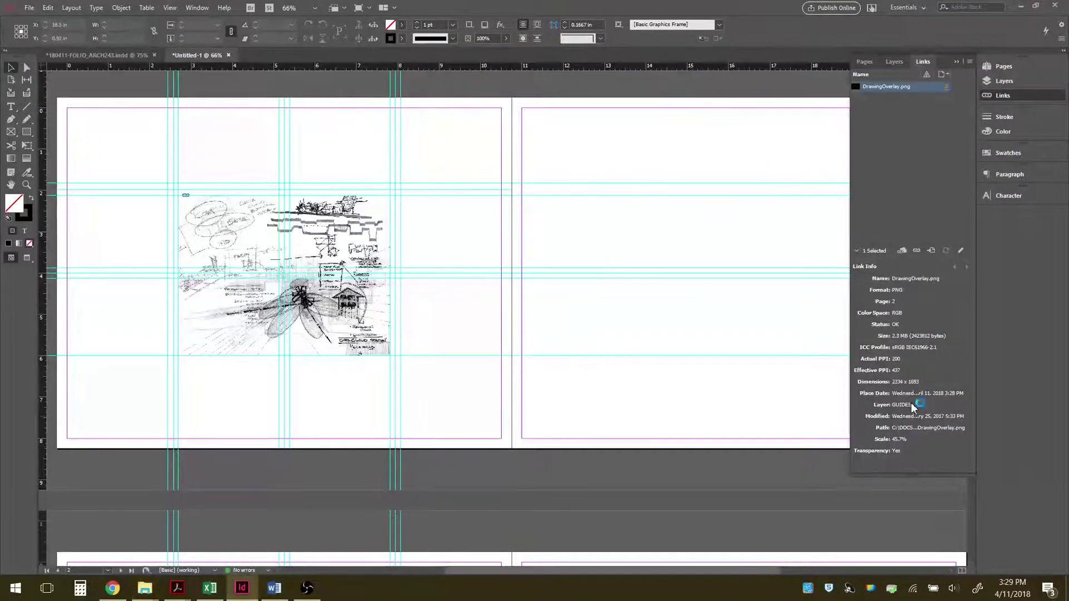
left_click(225, 257)
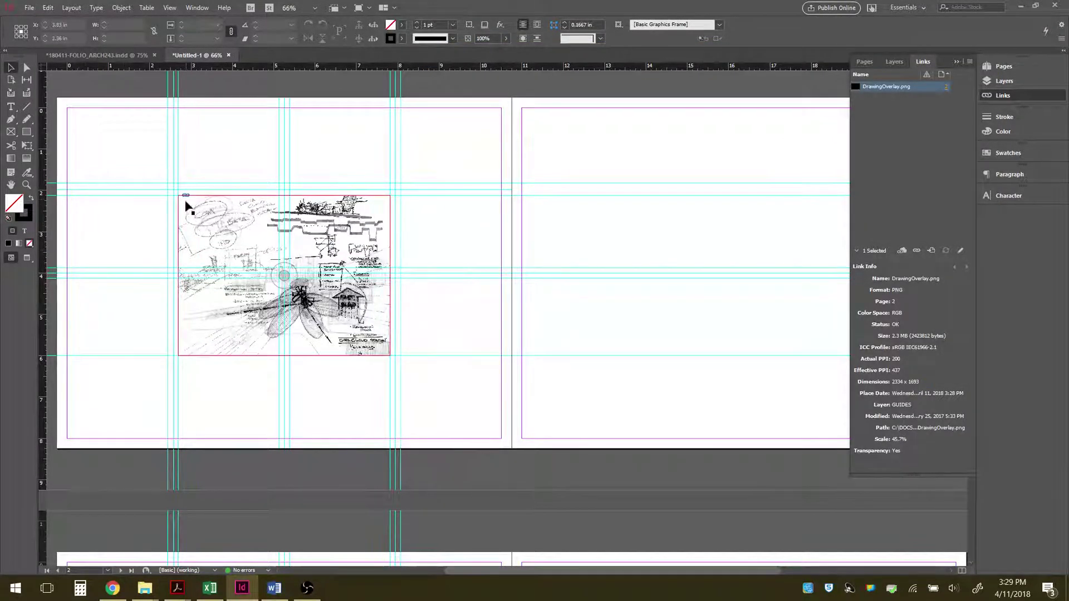
left_click_drag(186, 197, 185, 196)
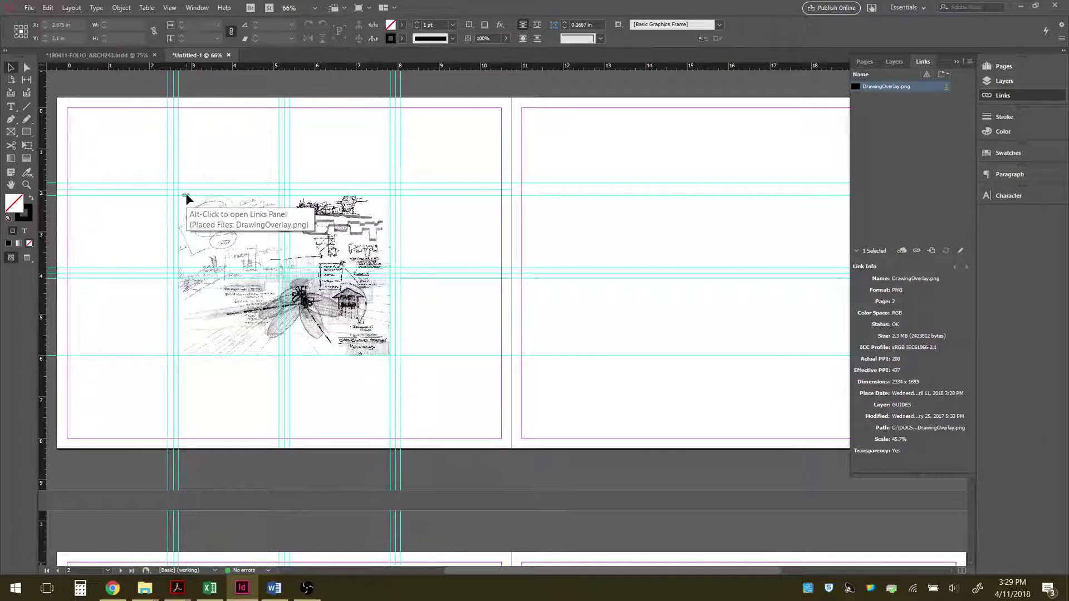
left_click(422, 280)
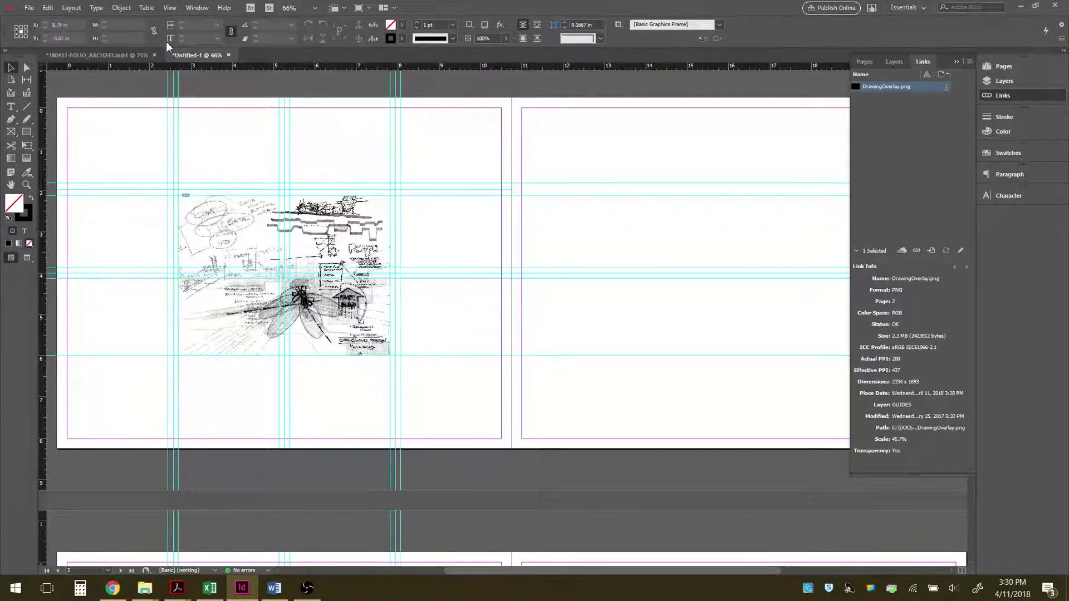
Step: Copy the faded cover sketch in 180411-FOLIO_ARCH243.indd onto the table of contents page, on the IMAGE BACKGROUND layer
left_click(125, 55)
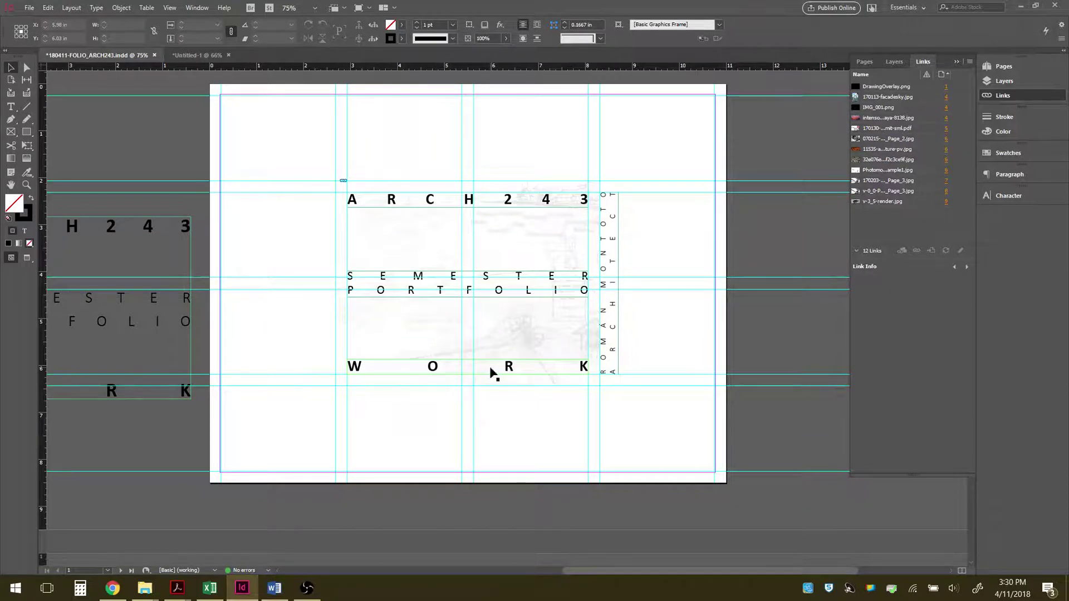
scroll(494, 373, "down", 8)
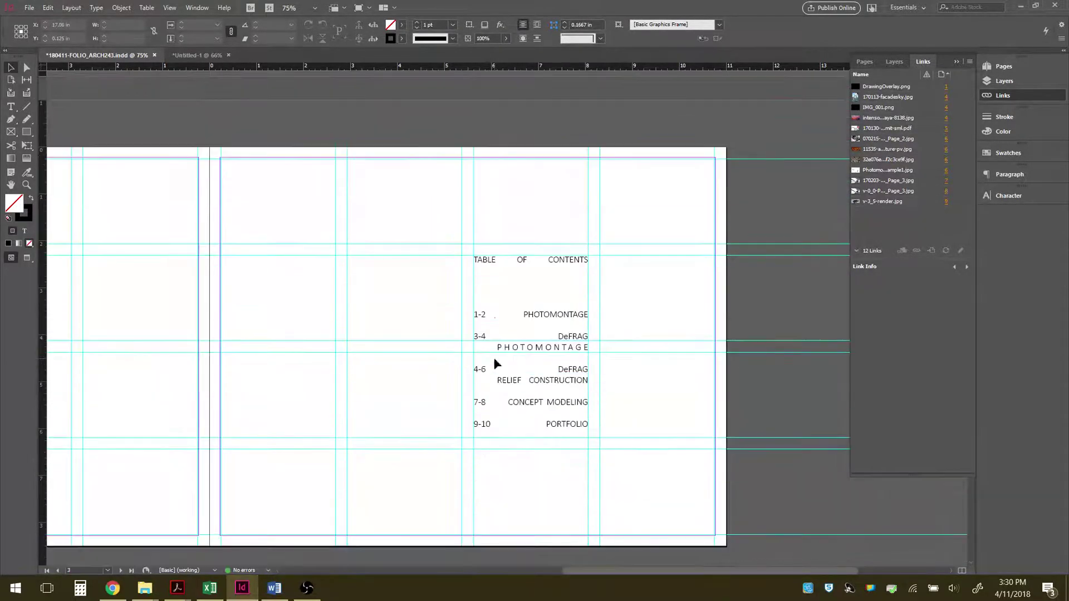
scroll(497, 364, "down", 1)
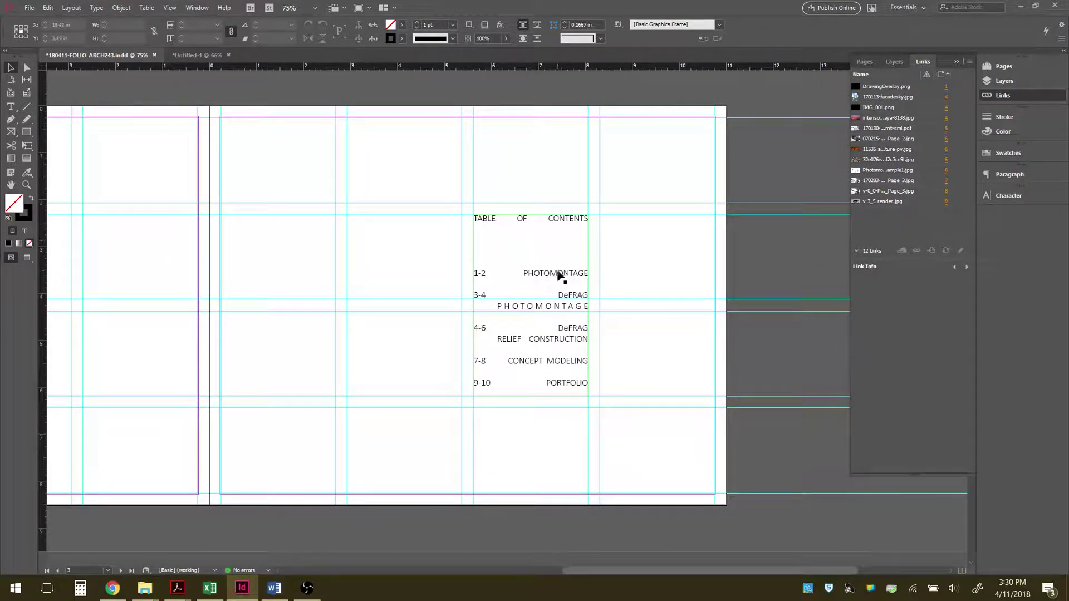
scroll(487, 366, "up", 11)
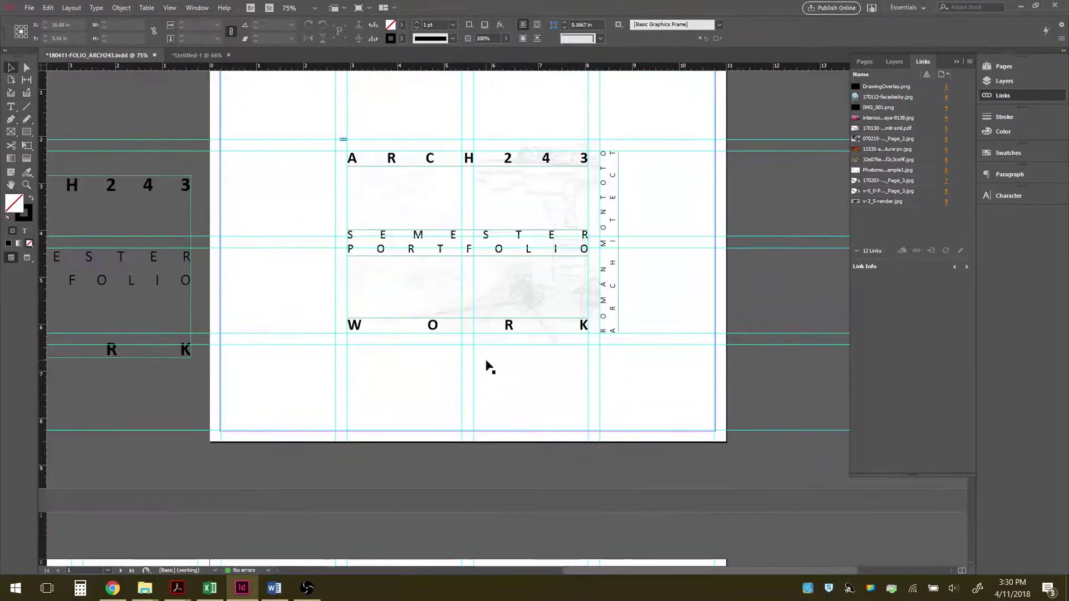
left_click(476, 293)
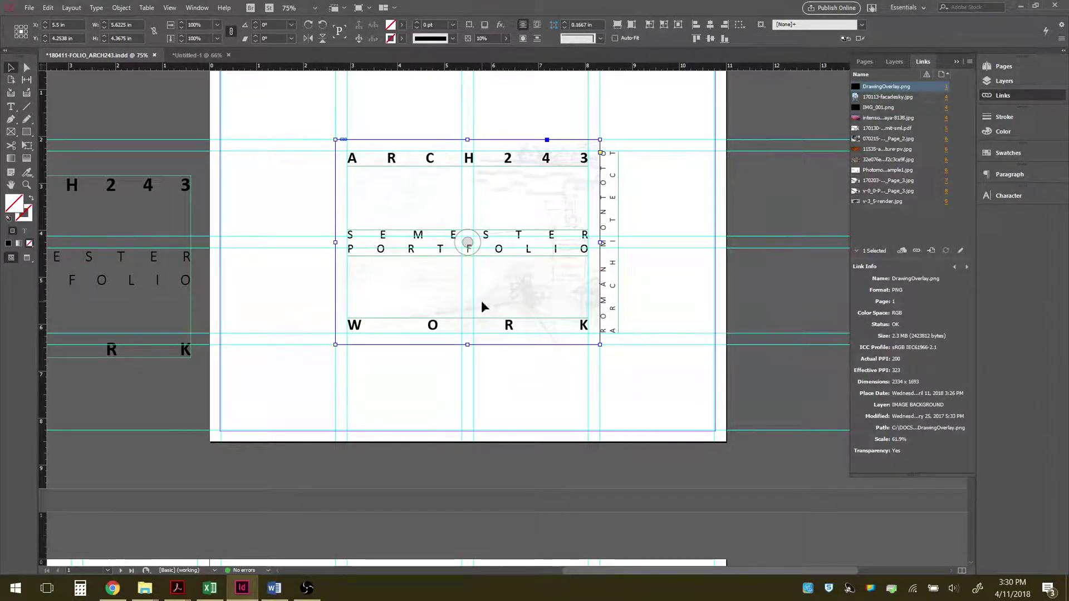
scroll(481, 299, "down", 11)
left_click(396, 315)
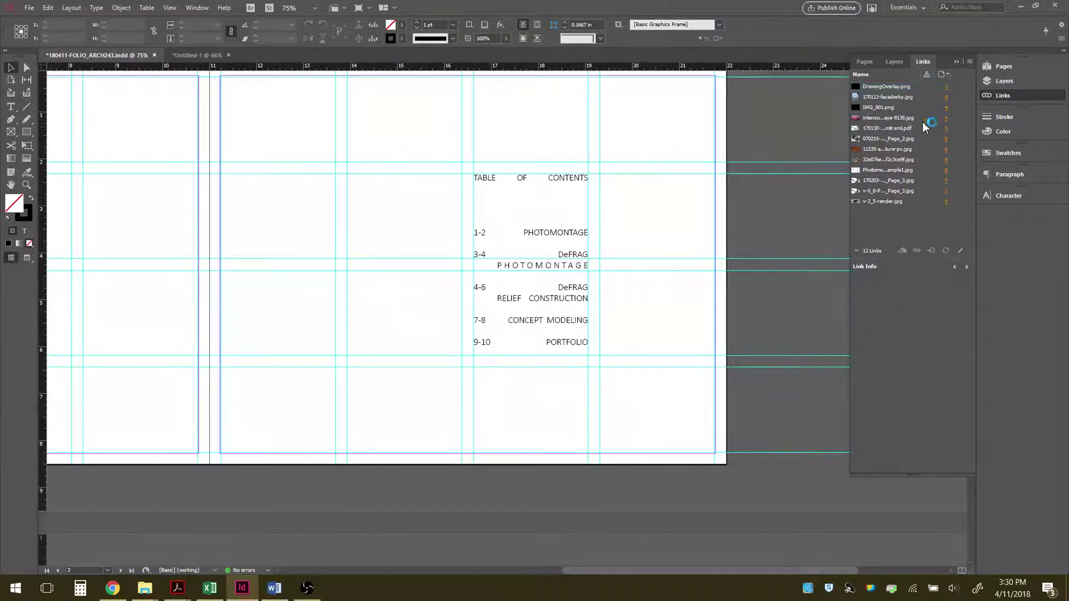
left_click(894, 62)
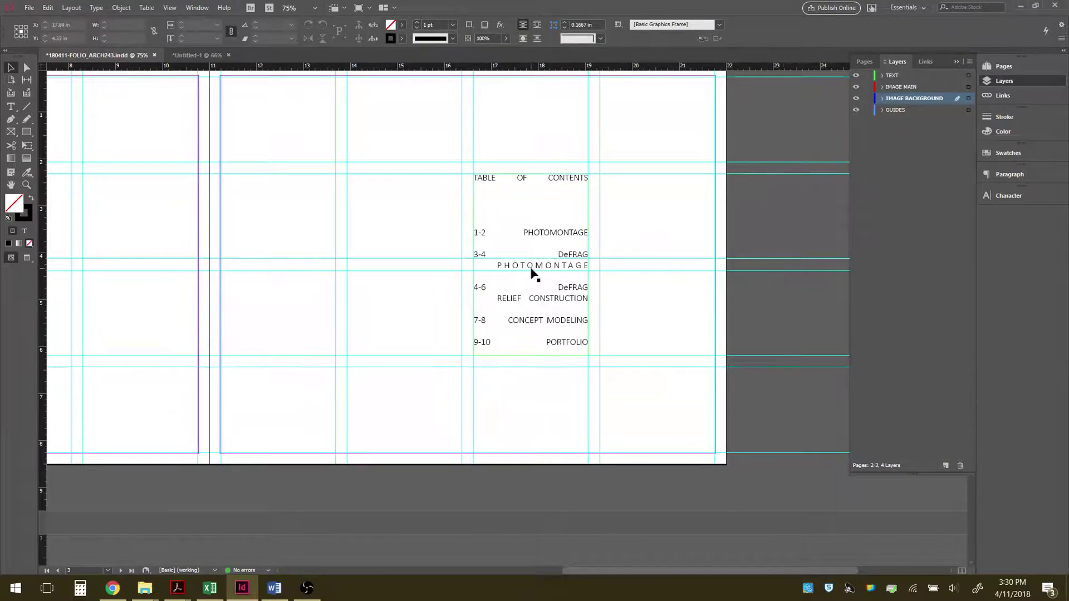
left_click(403, 295)
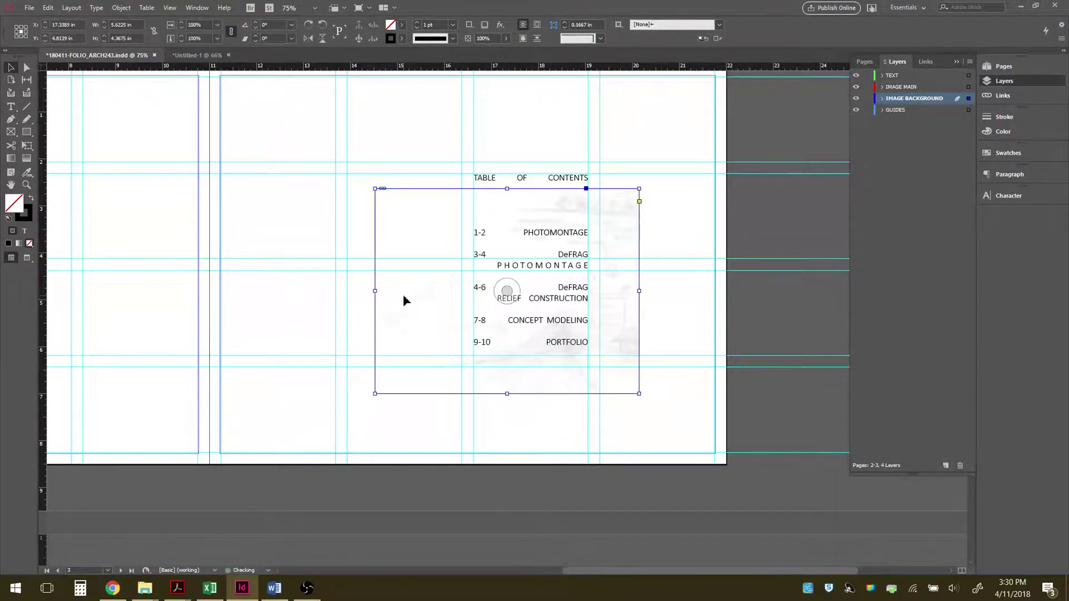
Step: Snap the sketch to page 3's inner margin and upper guide, then widen its frame to 8.0612 in and fill it proportionally
left_click_drag(433, 232, 277, 211)
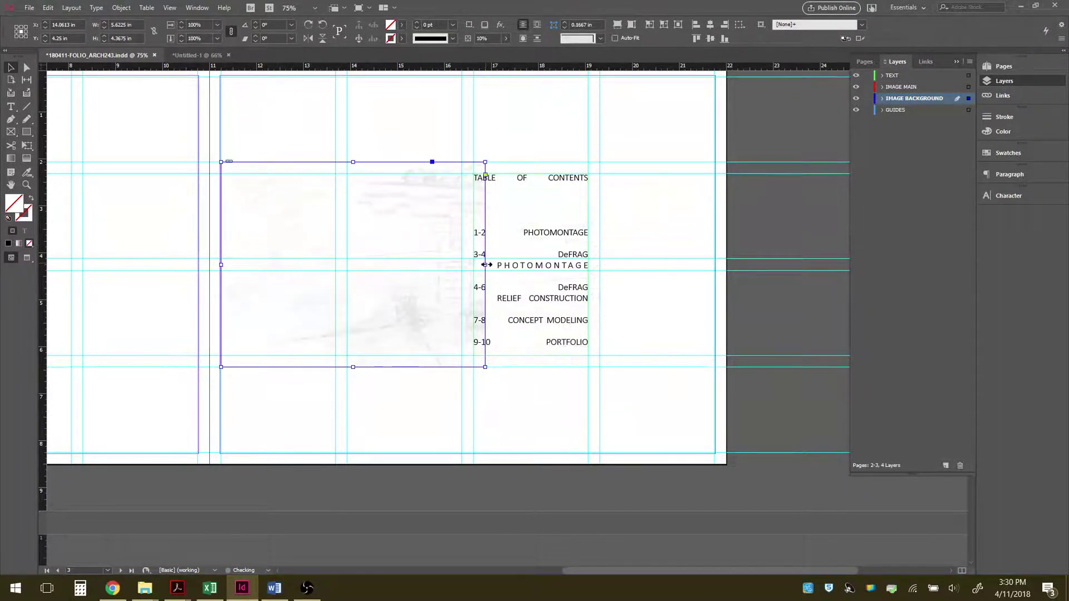
left_click_drag(486, 266, 600, 266)
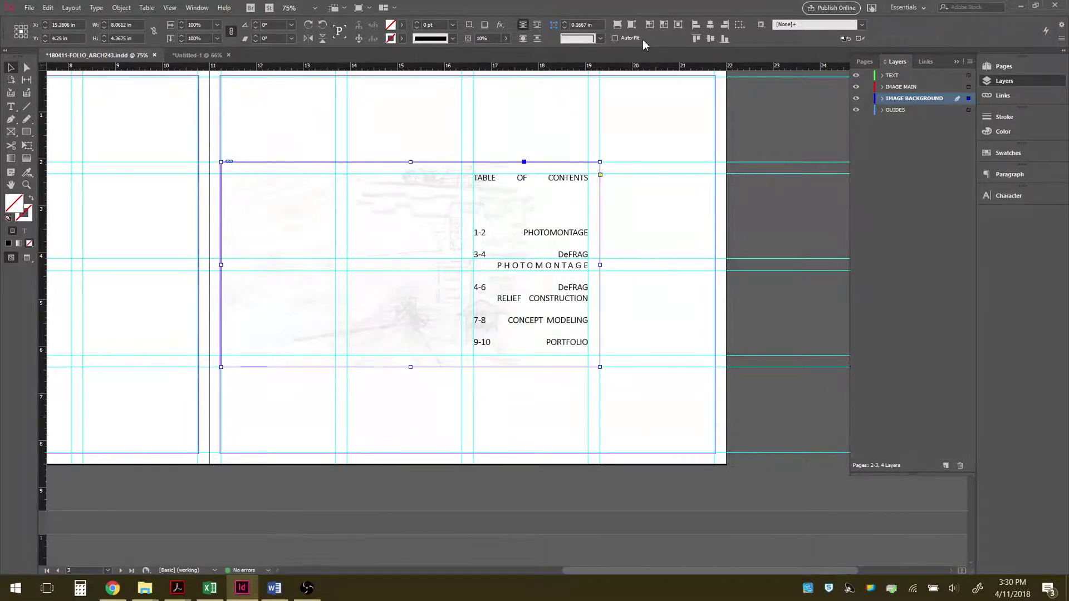
left_click(618, 25)
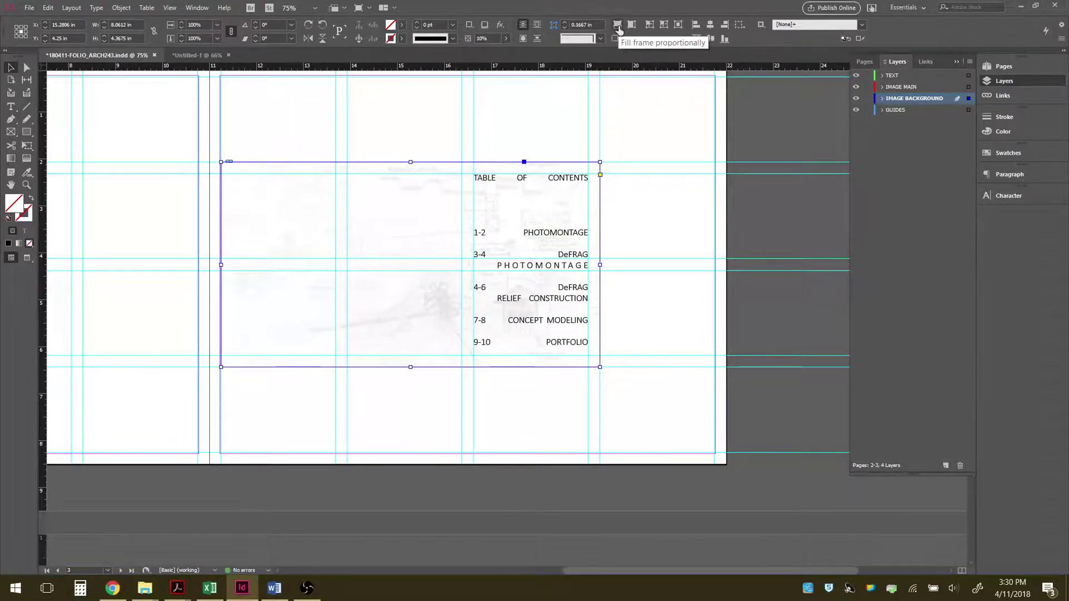
left_click(668, 205)
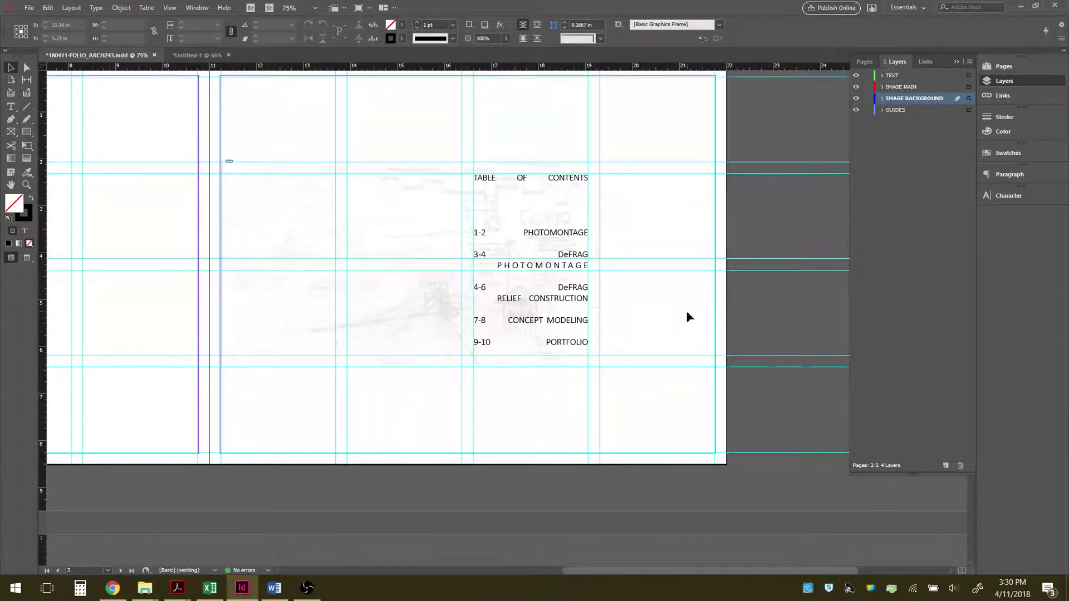
Step: Widen the sketch's frame on page 3 to the outer margin, 10.5 in wide, and fill the frame proportionally
left_click(408, 234)
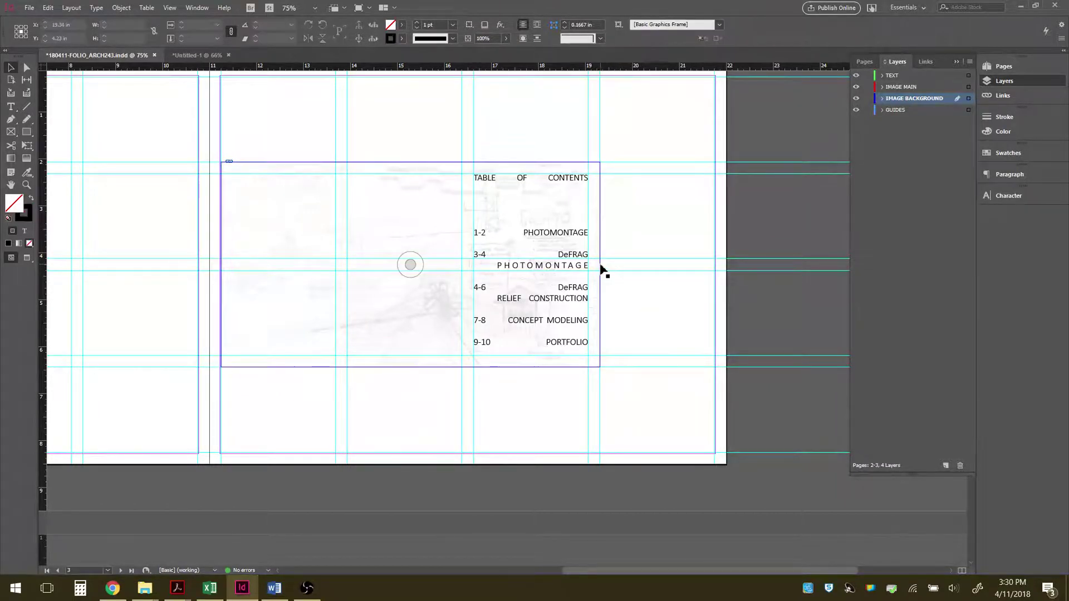
left_click_drag(600, 265, 711, 267)
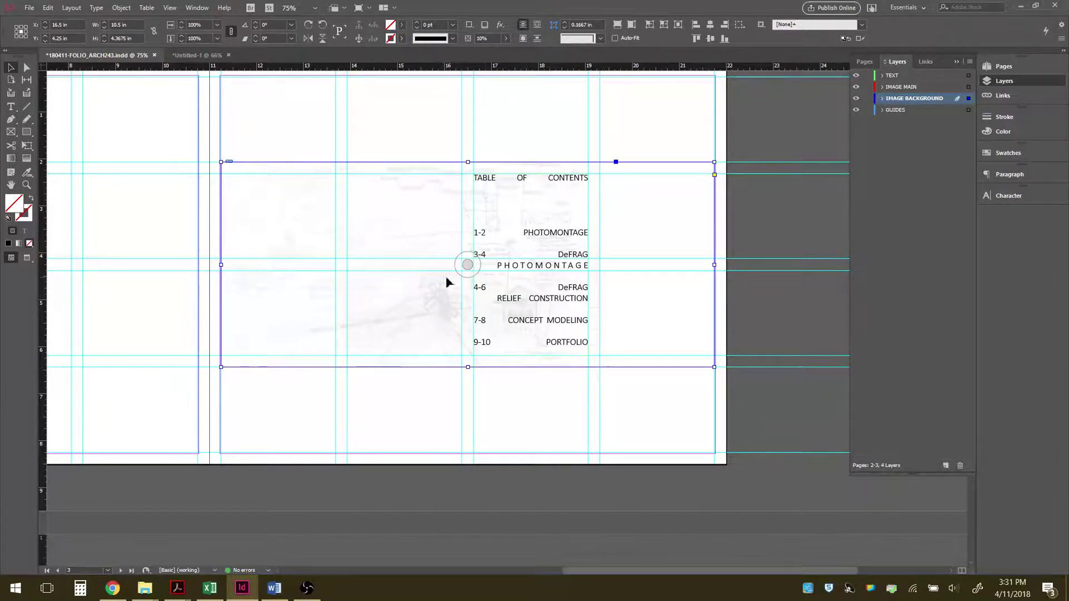
left_click(617, 25)
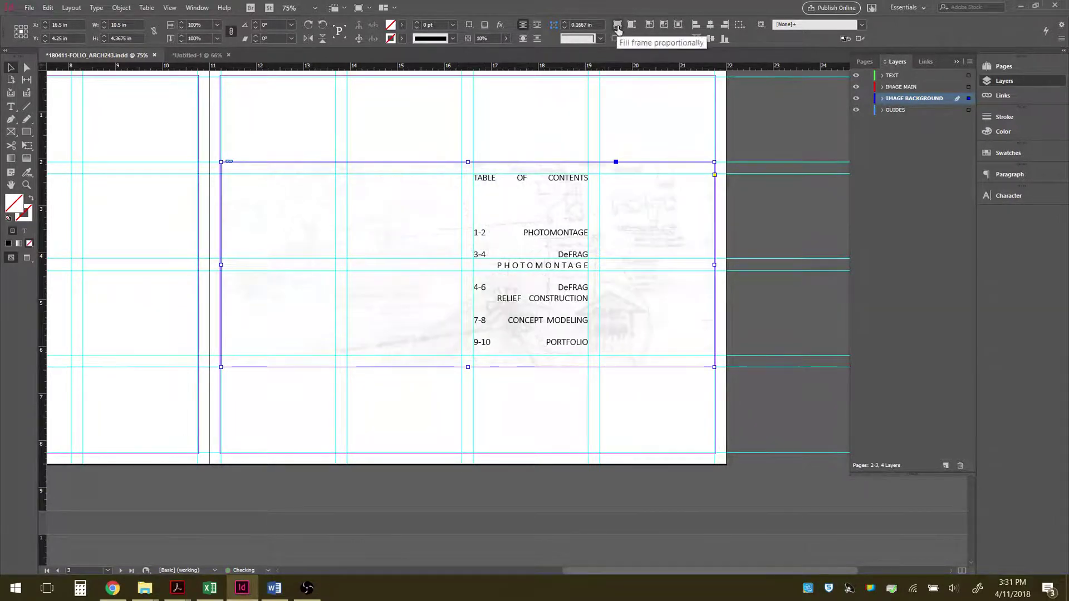
left_click(519, 425)
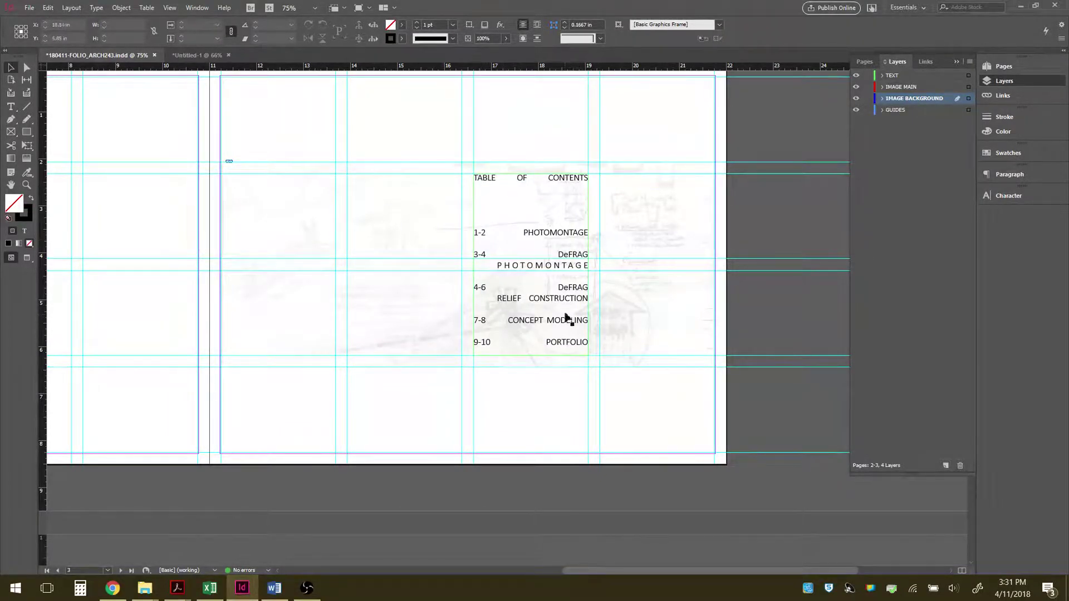
left_click(644, 314)
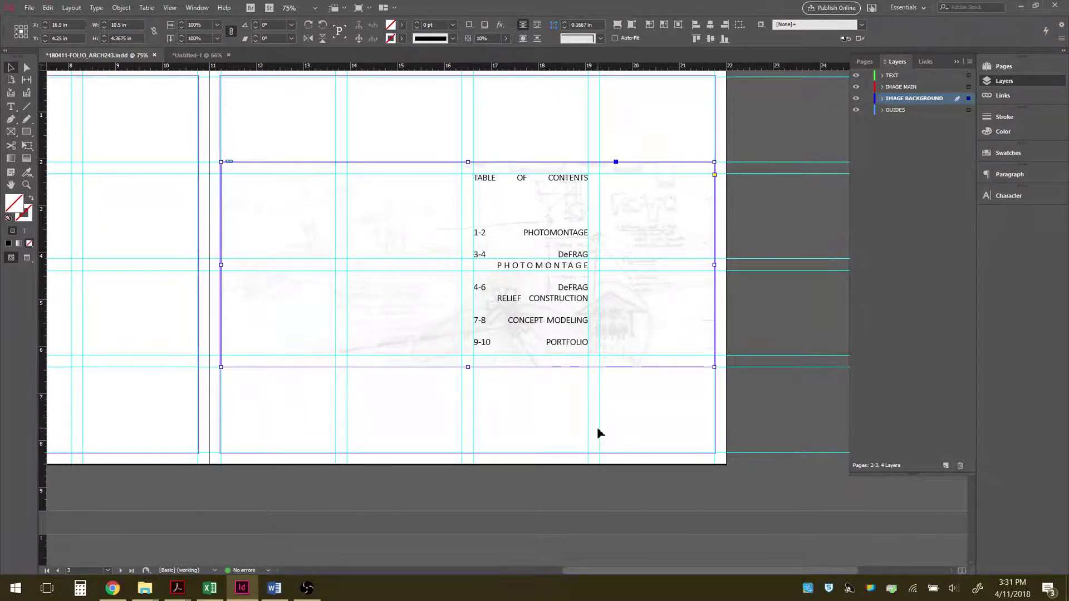
Step: Replace PHOTOMONTAGE with IDEAS IN MOTION in the 1-2 contents entry and tighten the spacing between its words
double_click(534, 235)
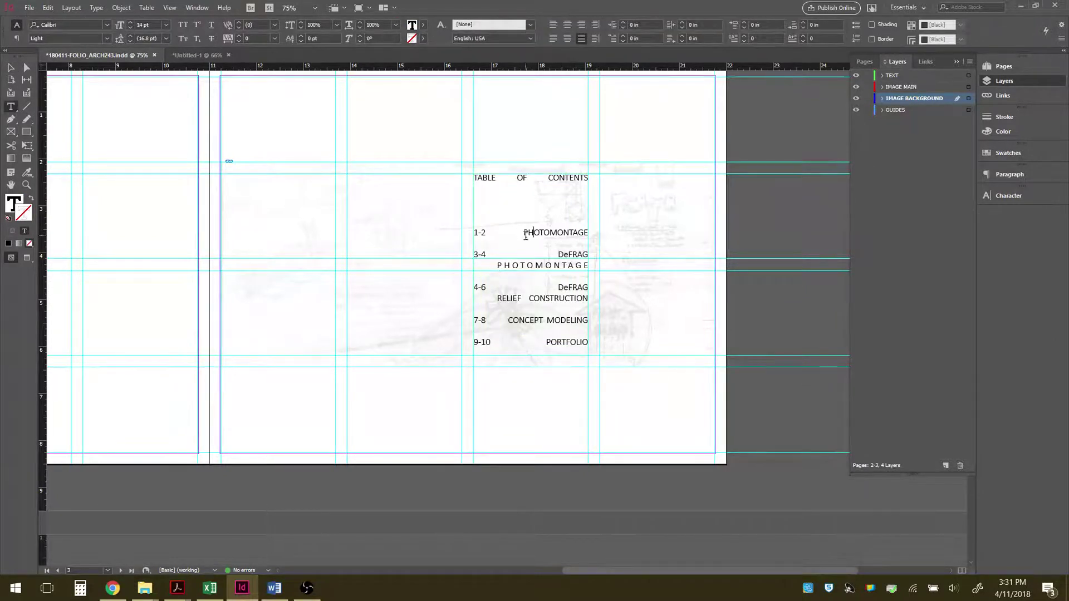
left_click_drag(523, 234, 589, 233)
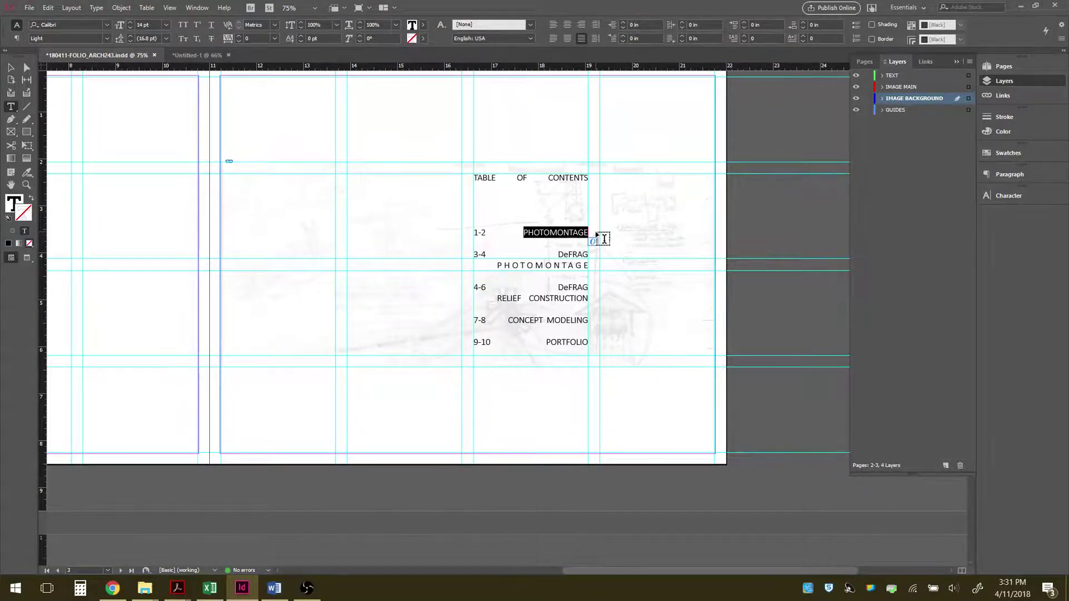
type("ID")
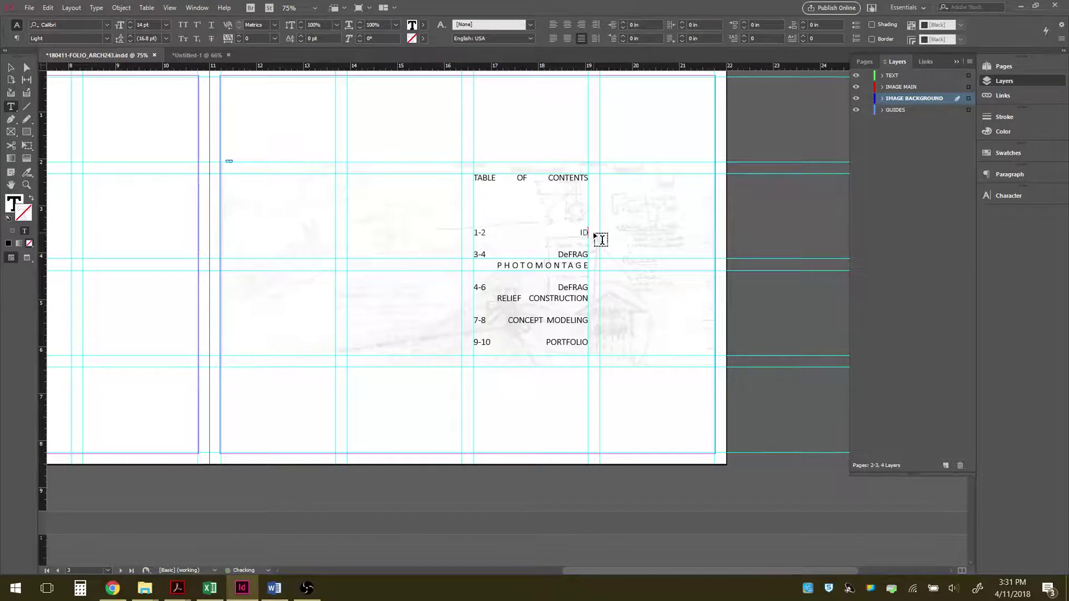
type("EAS IN MOTION")
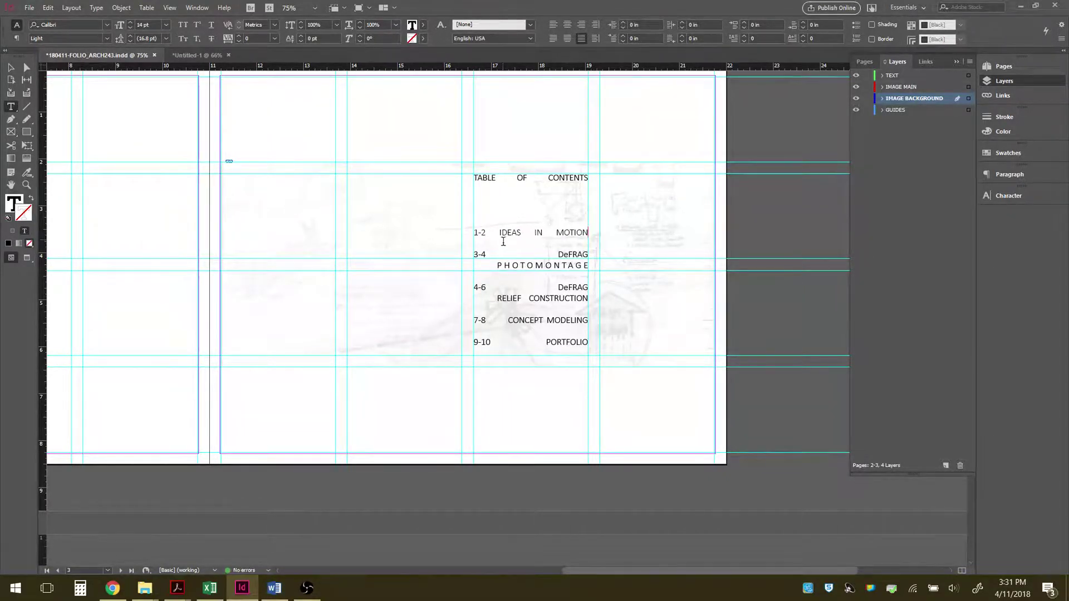
left_click(500, 234)
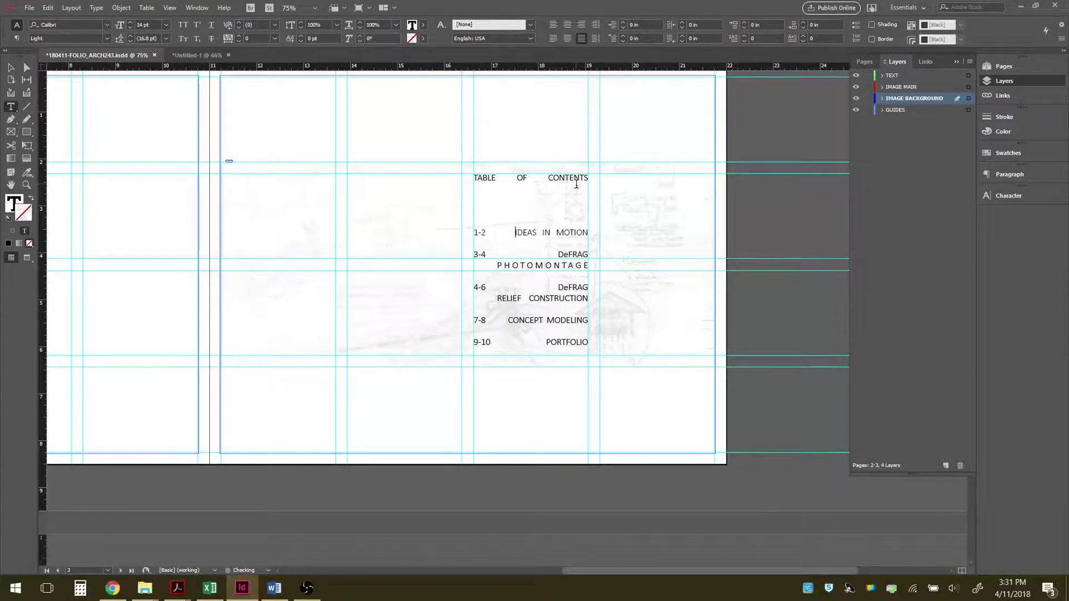
left_click(497, 265)
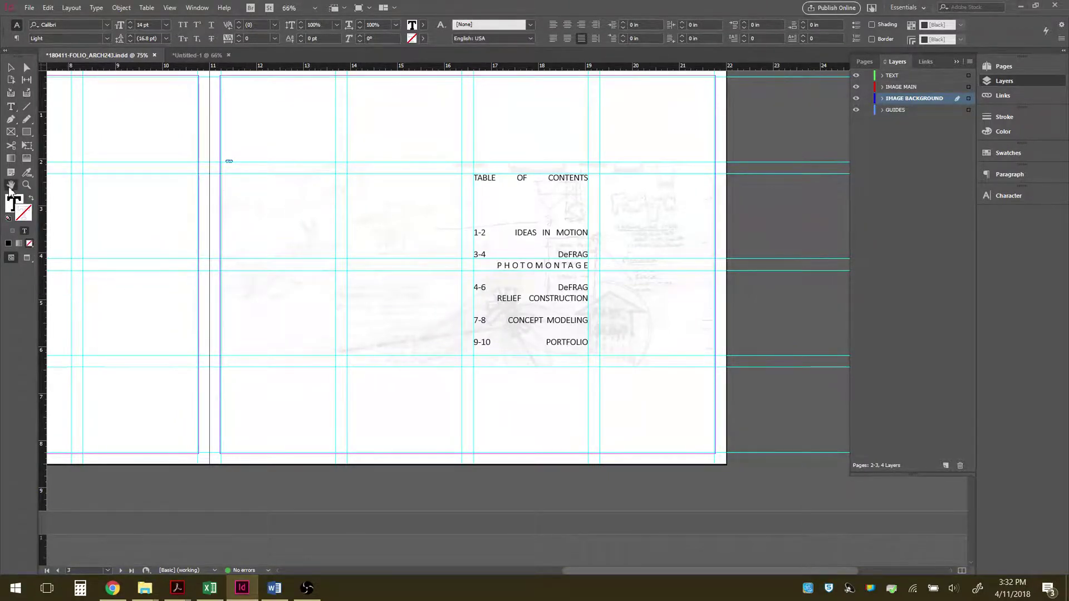
Step: Fit the spread in view and review the Ideas in Motion and Defrag-Photomontage spreads
key("ctrl+alt+0")
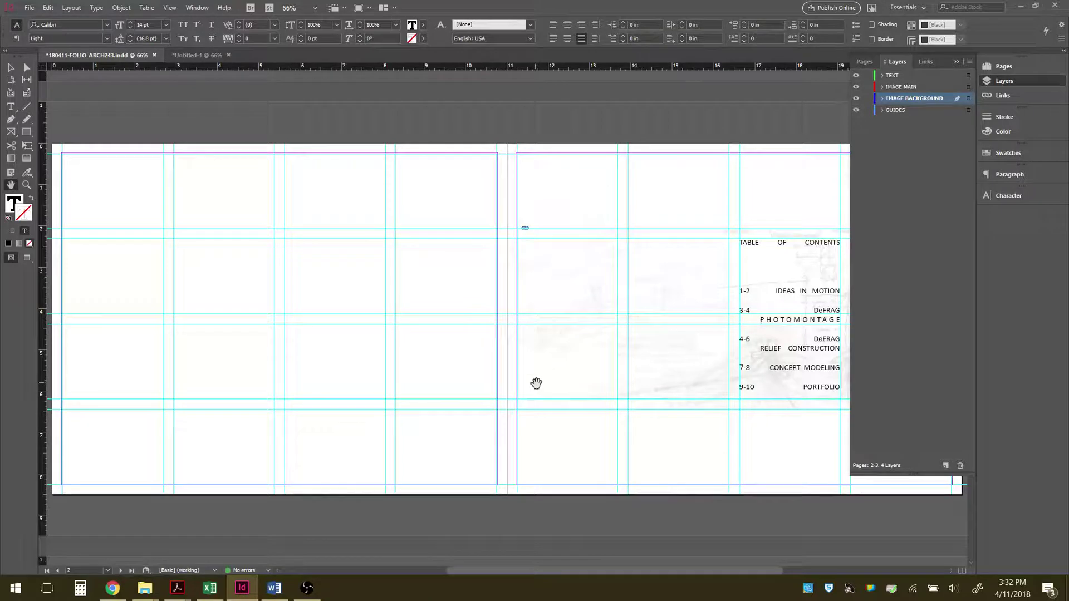
scroll(536, 383, "down", 8)
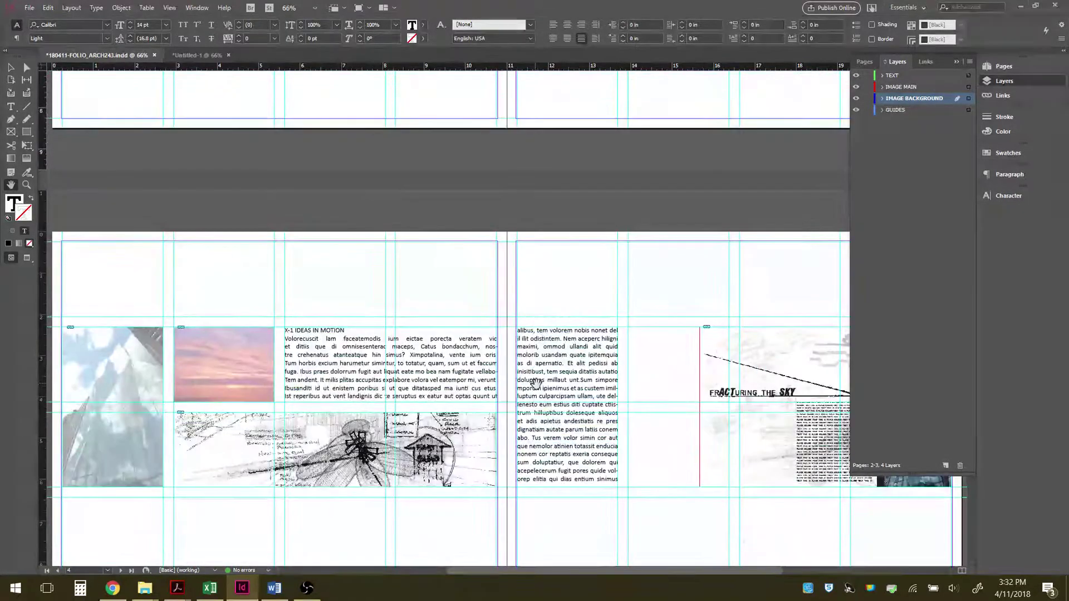
scroll(536, 383, "down", 2)
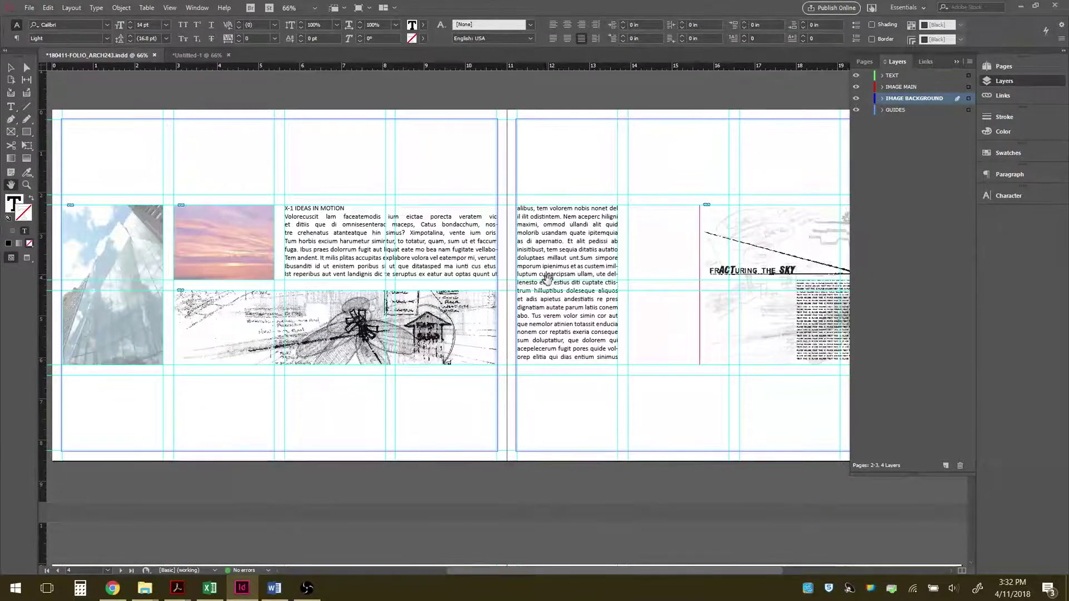
left_click(11, 67)
scroll(348, 318, "down", 5)
scroll(348, 319, "down", 5)
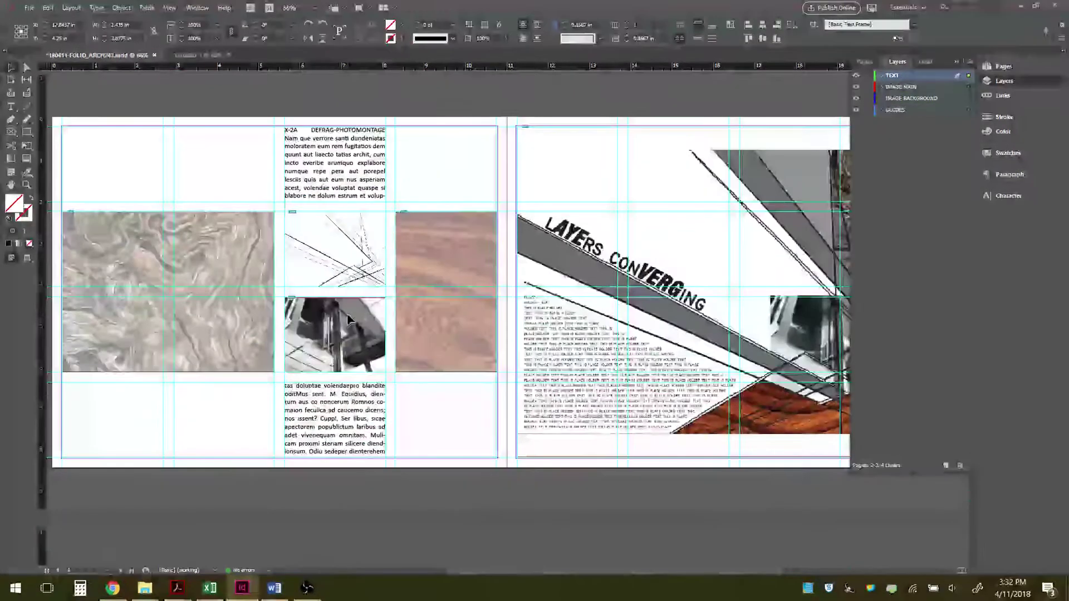
scroll(348, 319, "up", 10)
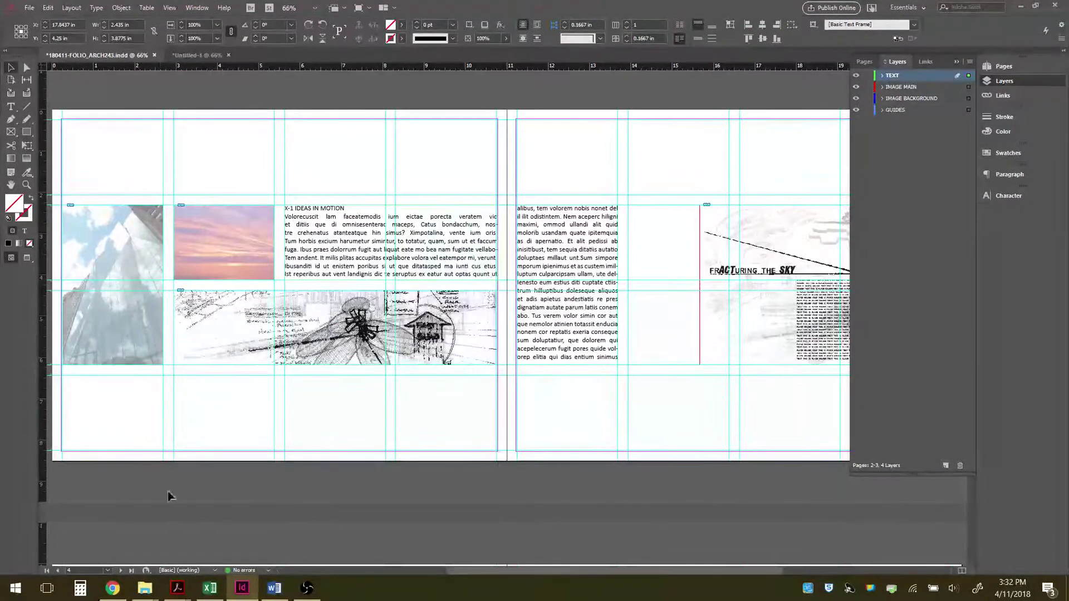
Step: Delete the faded glass facade photo from the first column of page 4
mouse_move(145, 588)
left_click(187, 539)
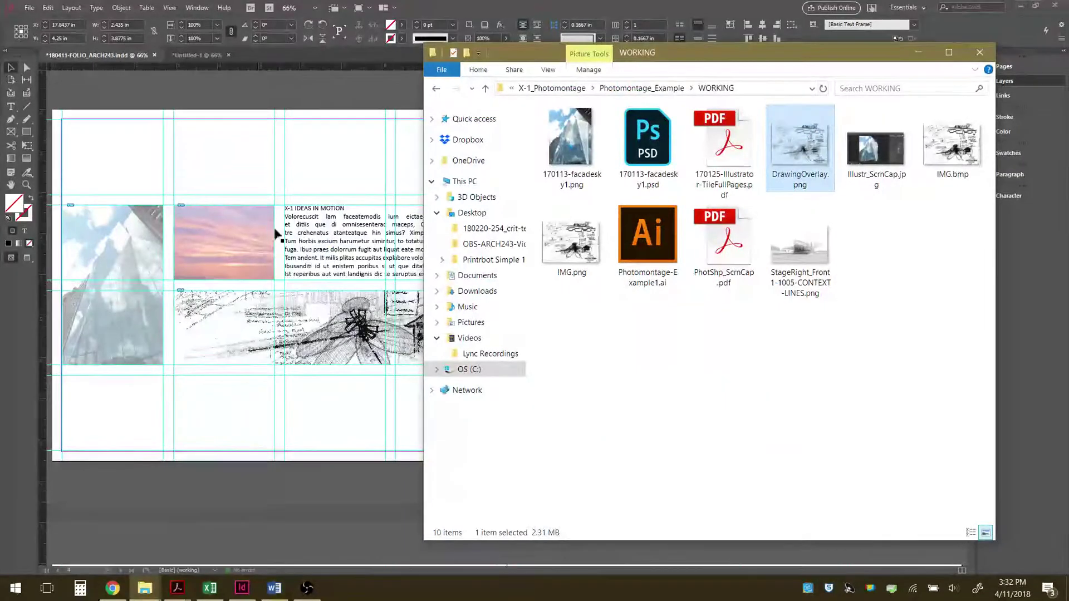
left_click(145, 164)
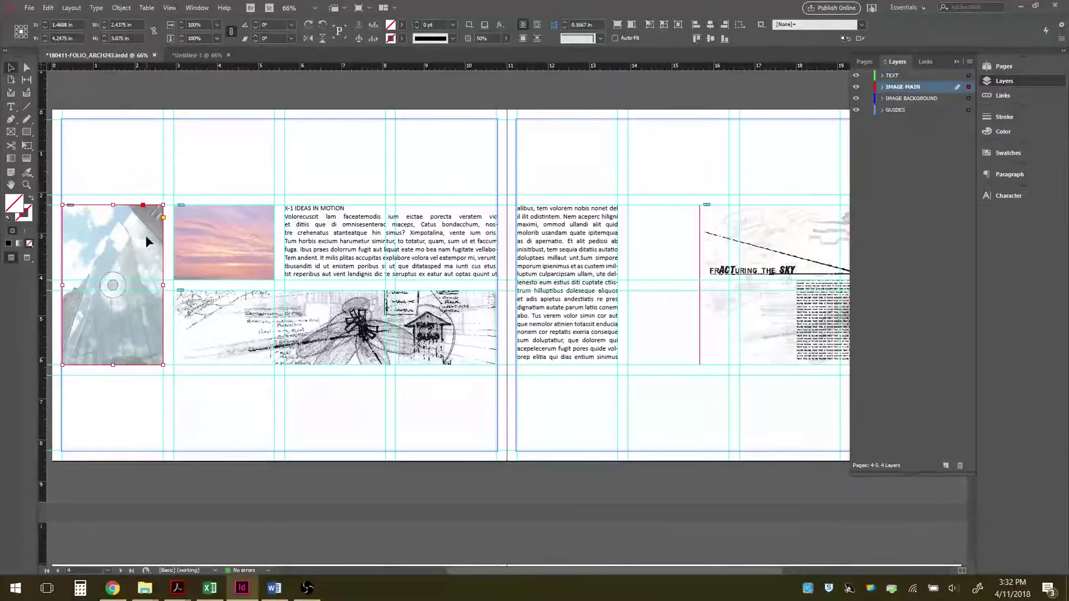
key("Delete")
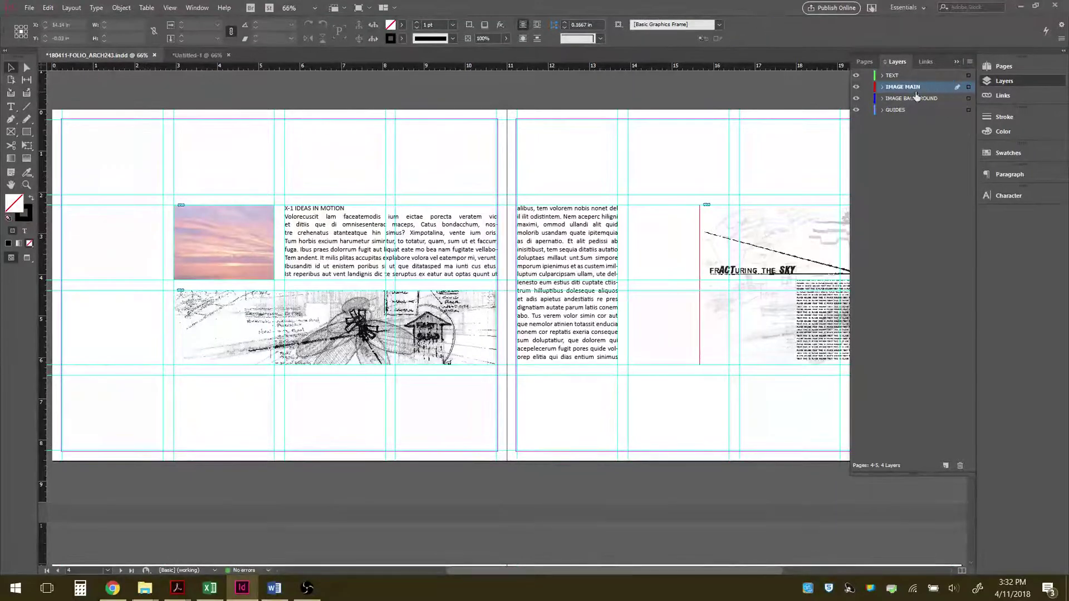
Step: Place 170113-facadesky1.png from the WORKING folder on the IMAGE MAIN layer in page 4's first column, about 2.41 by 3.88 in
double_click(916, 89)
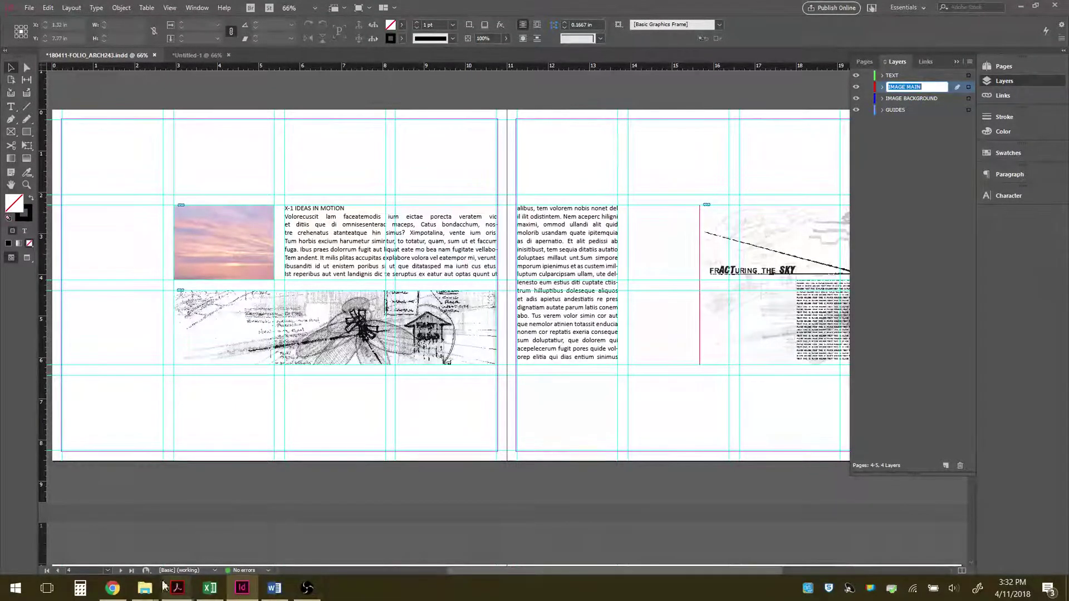
left_click(134, 587)
left_click(191, 534)
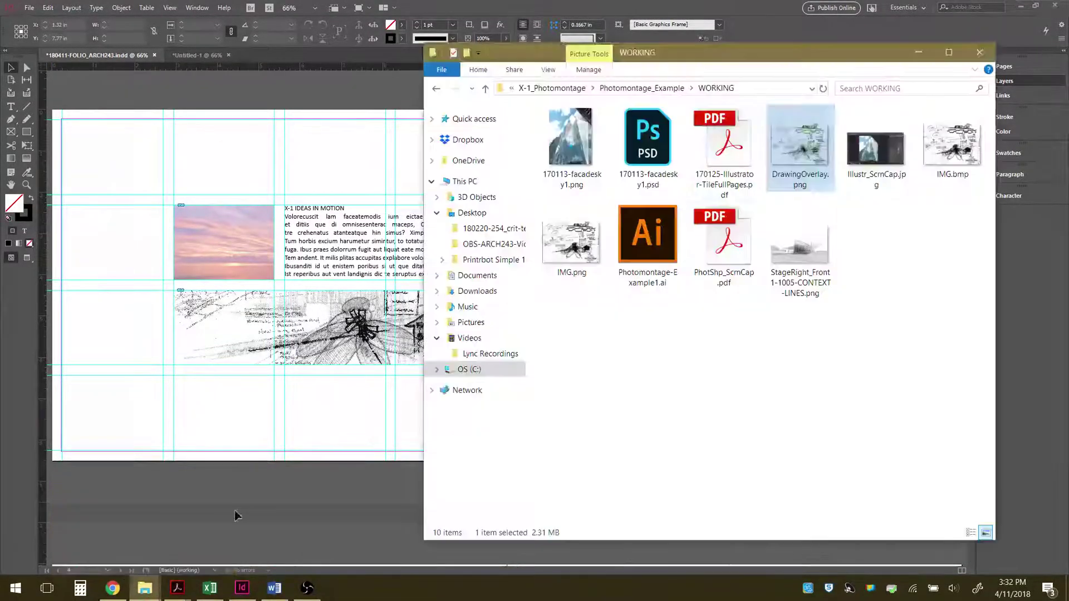
left_click(569, 166)
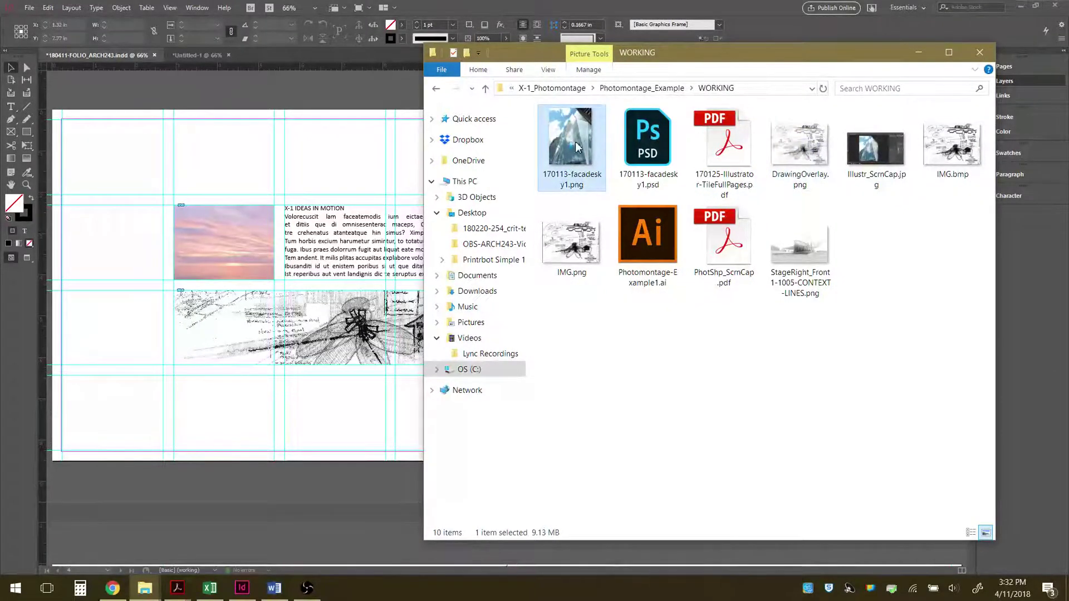
left_click_drag(576, 147, 189, 365)
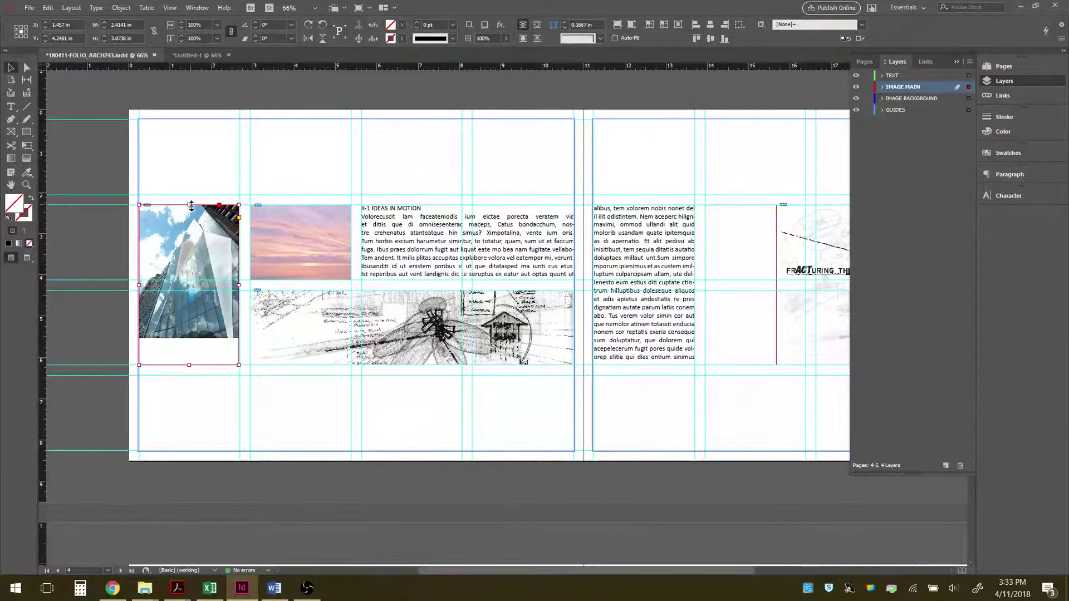
Step: Widen the facade photo's frame to page 4's first-column guides, about 2.44 by 3.87 in, and fill the frame proportionally
mouse_move(139, 285)
left_mouse_down()
mouse_move(154, 285)
mouse_move(139, 286)
left_mouse_up()
mouse_move(239, 285)
left_mouse_down()
mouse_move(222, 286)
mouse_move(243, 285)
left_mouse_up()
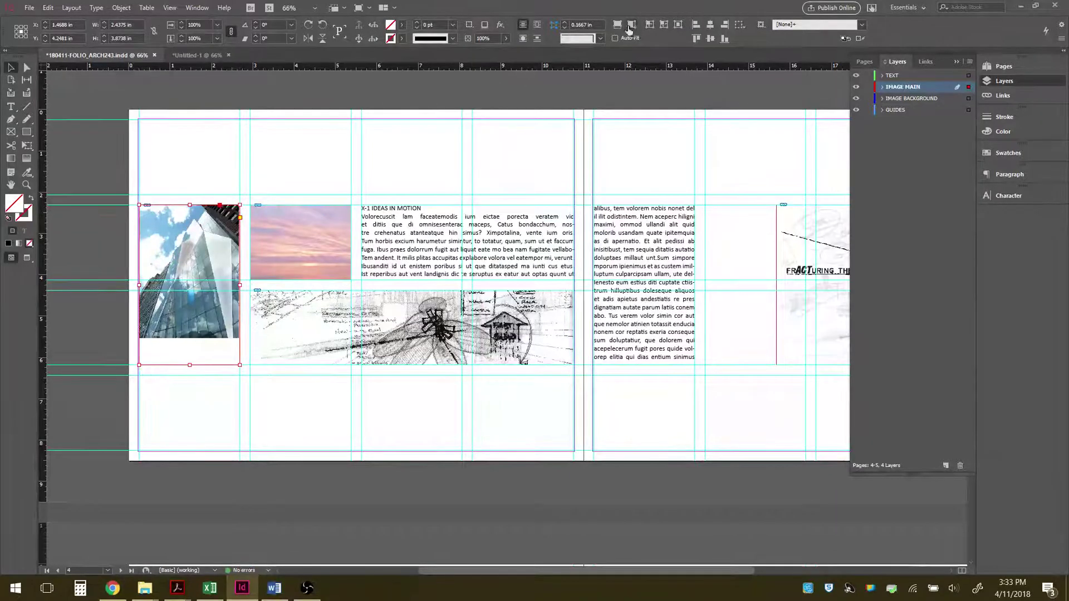
left_click(619, 26)
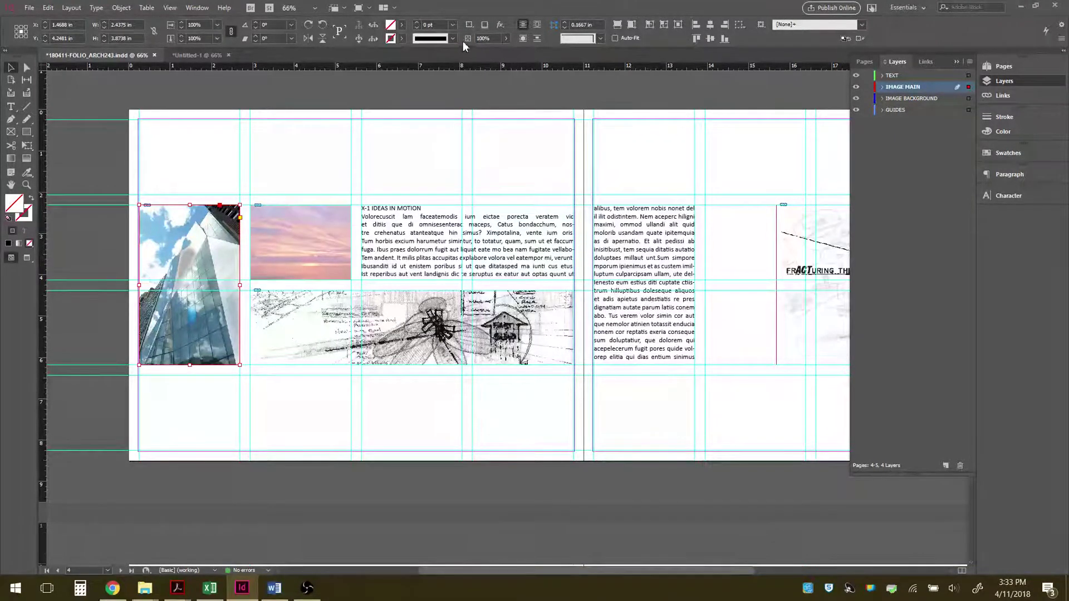
Step: Reduce the opacity of the facade photo in page 4's first column to 50%
left_click(490, 37)
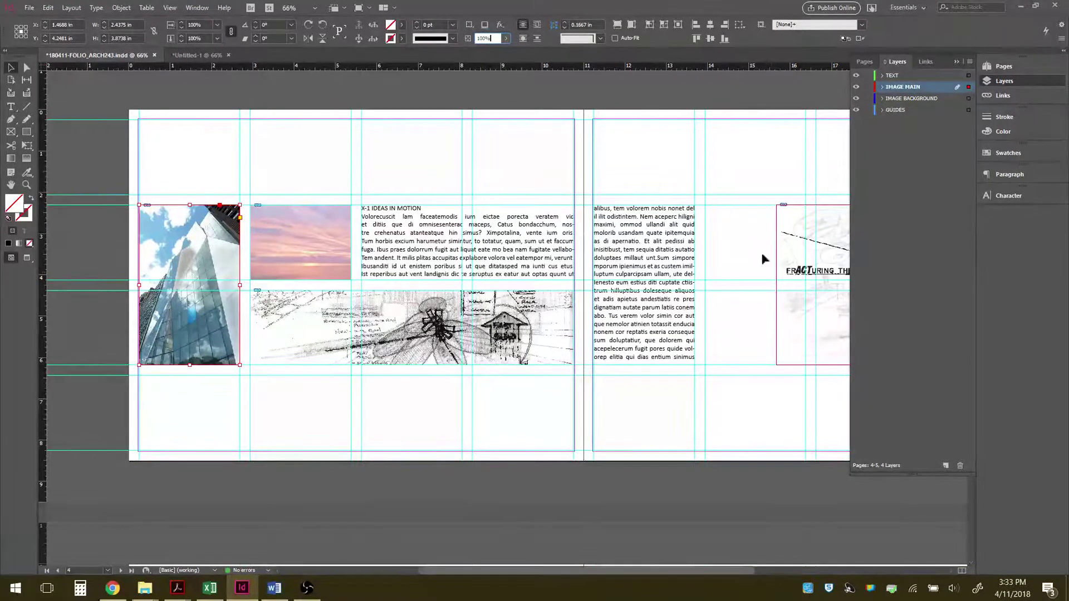
left_click(956, 62)
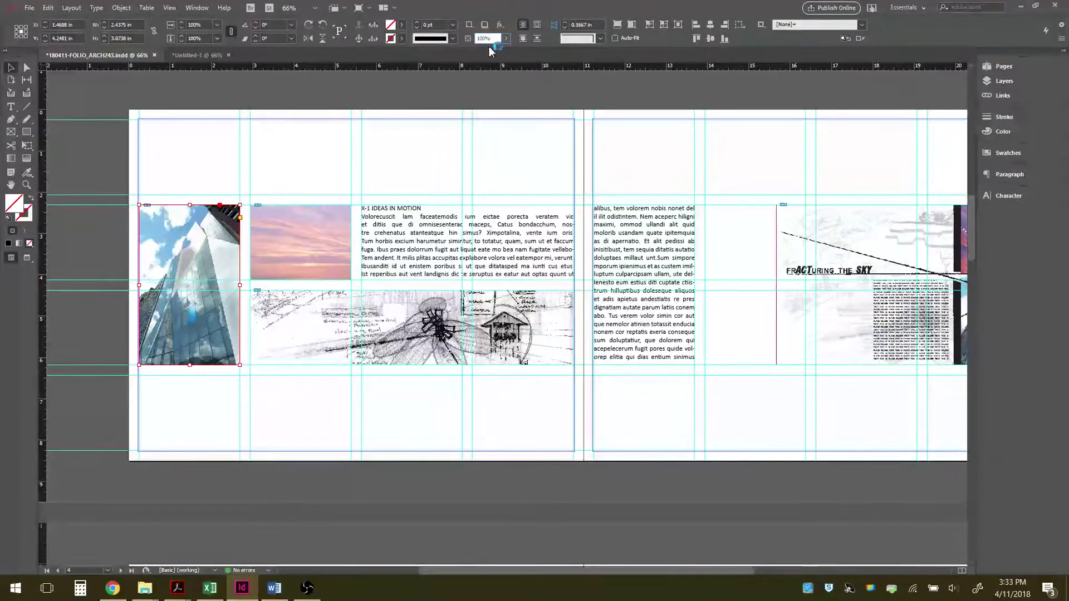
left_click(507, 40)
left_click_drag(506, 55, 479, 60)
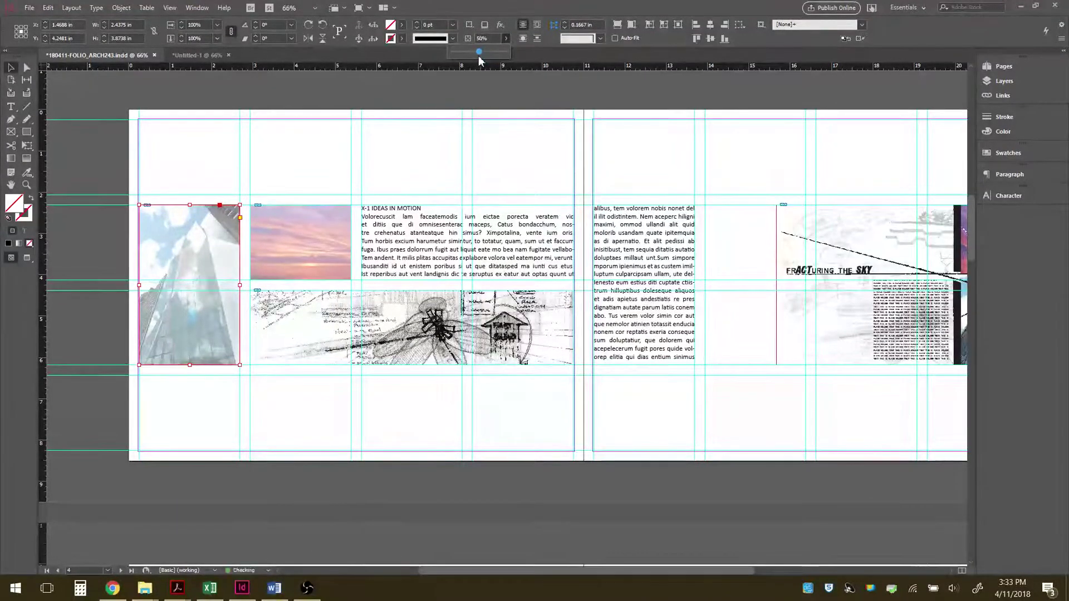
left_click(449, 154)
left_click(300, 271)
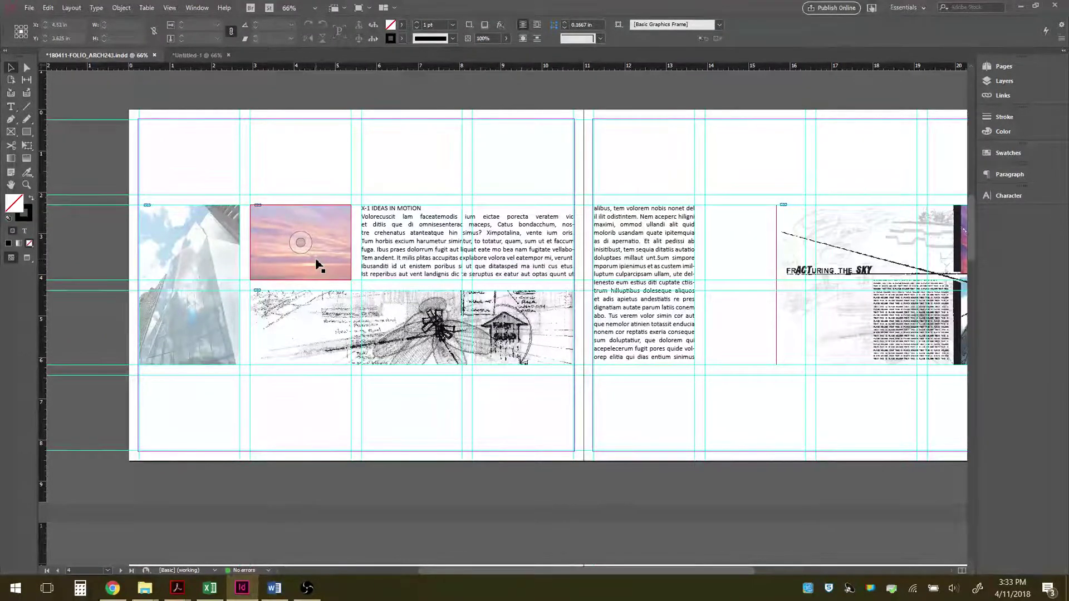
left_click(504, 410)
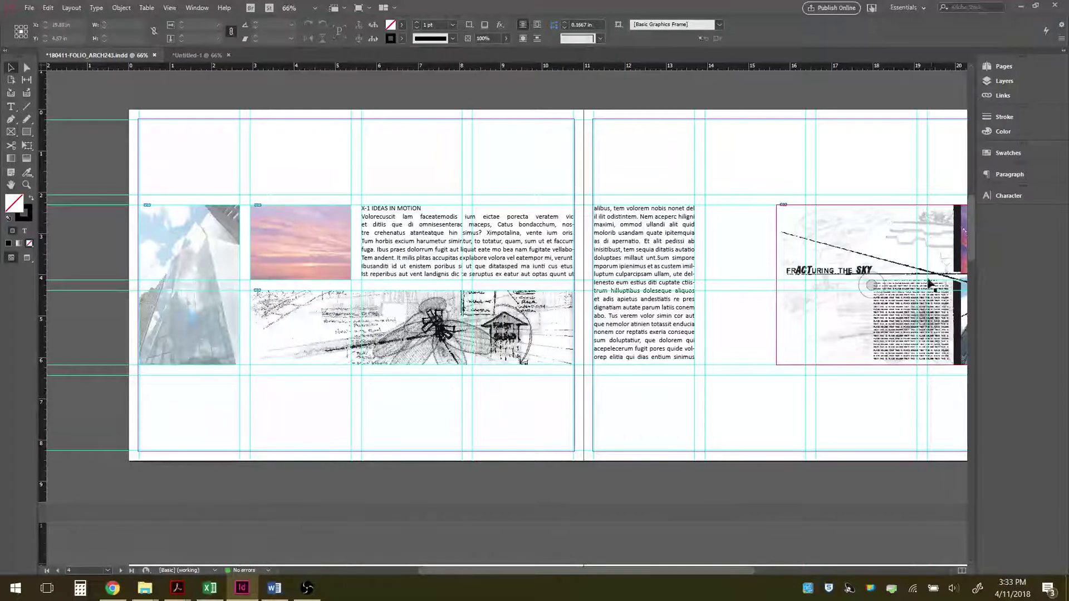
Step: Delete the Fracturing the Sky photomontage from page 5
left_click_drag(629, 570, 694, 572)
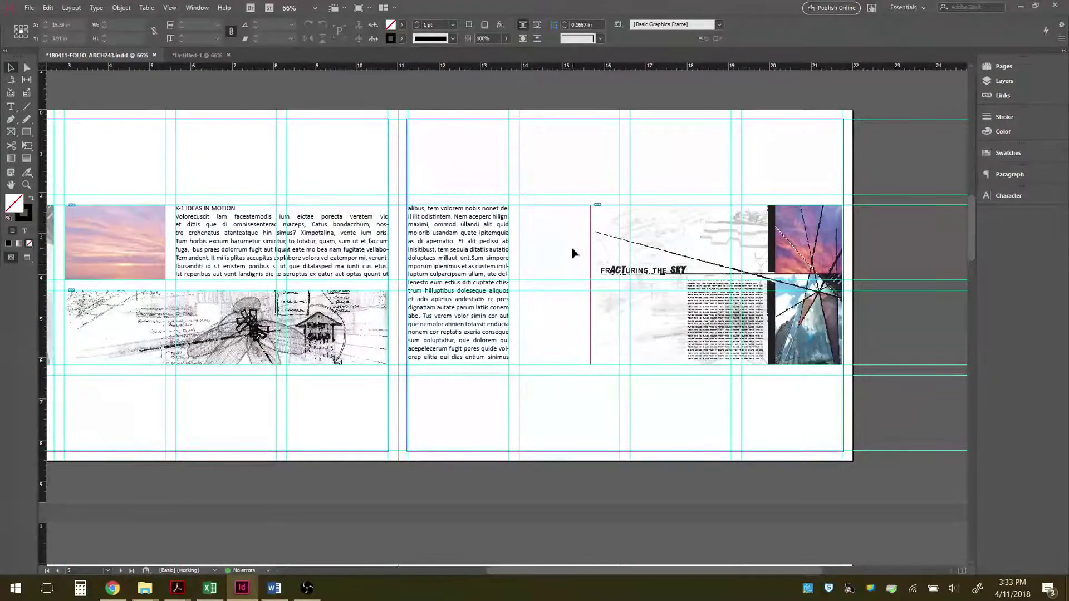
left_click(700, 274)
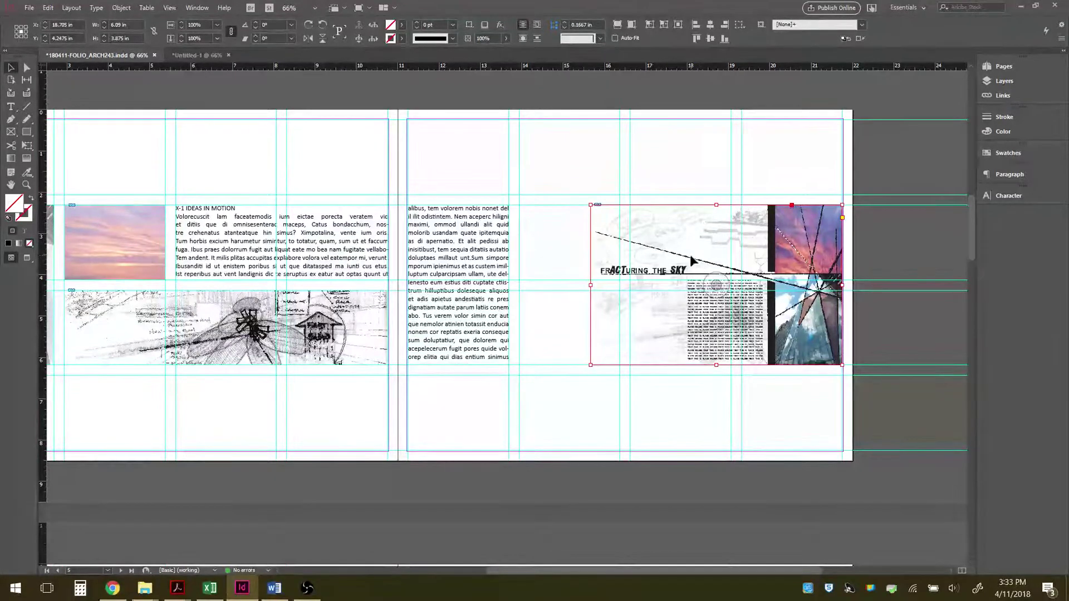
left_click_drag(690, 250, 660, 230)
key("Delete")
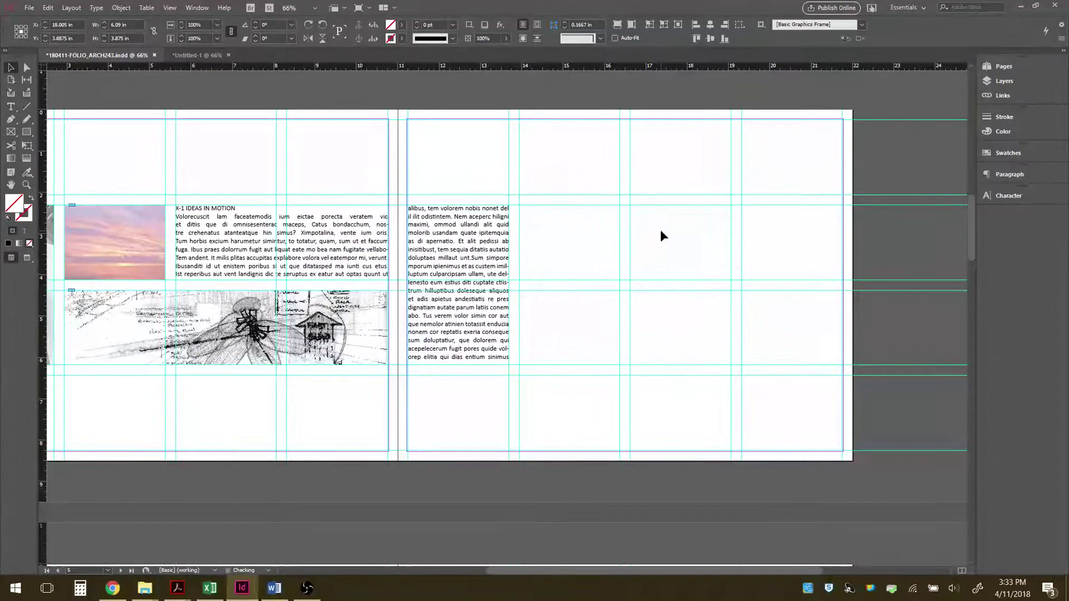
Step: Place 170130-X1_FinalSubmit-sml.pdf from the FINAL FOR PRINT folder on page 5, starting at the second column, about 5.98 by 3.87 in
mouse_move(145, 588)
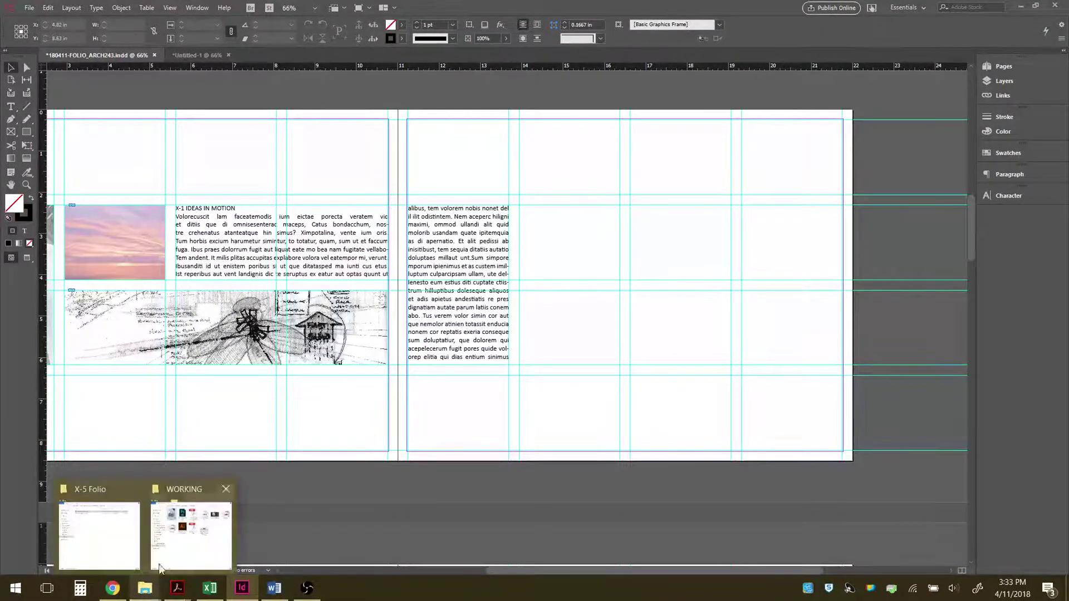
left_click(209, 529)
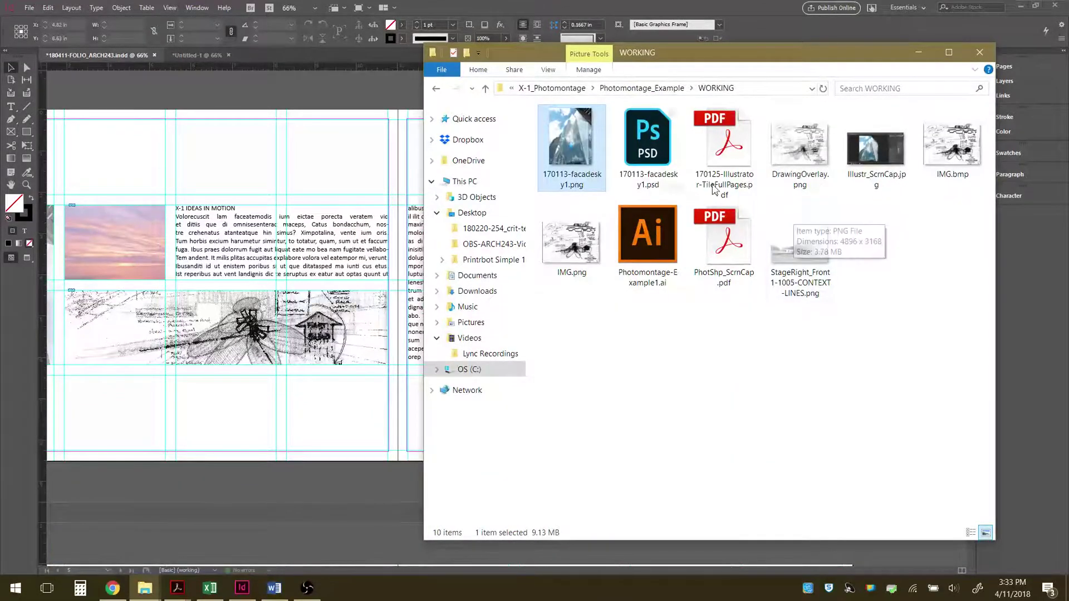
left_click(437, 89)
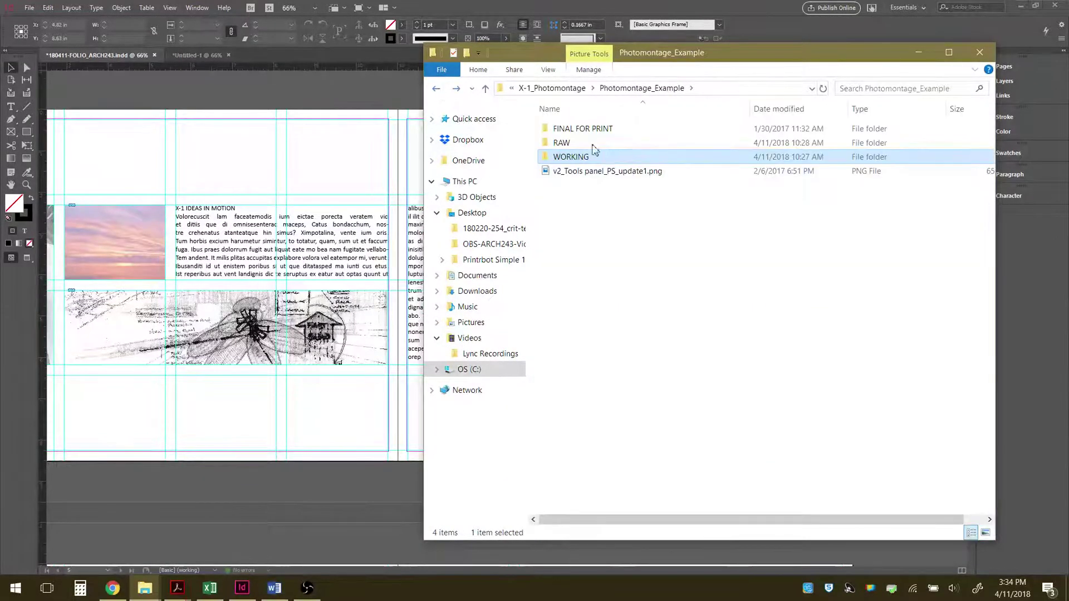
double_click(574, 129)
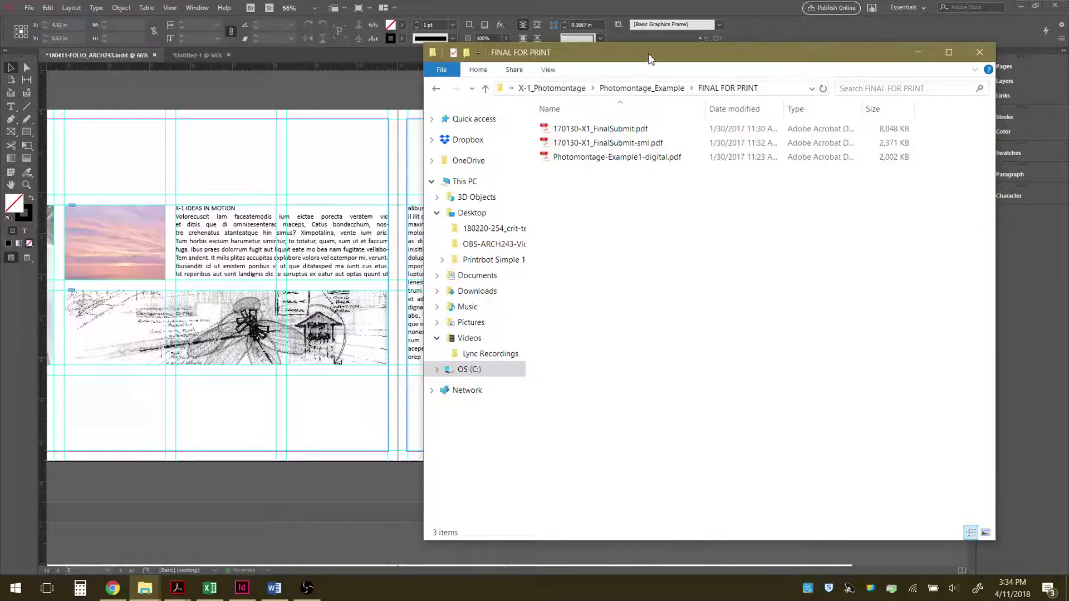
left_click_drag(648, 53, 949, 79)
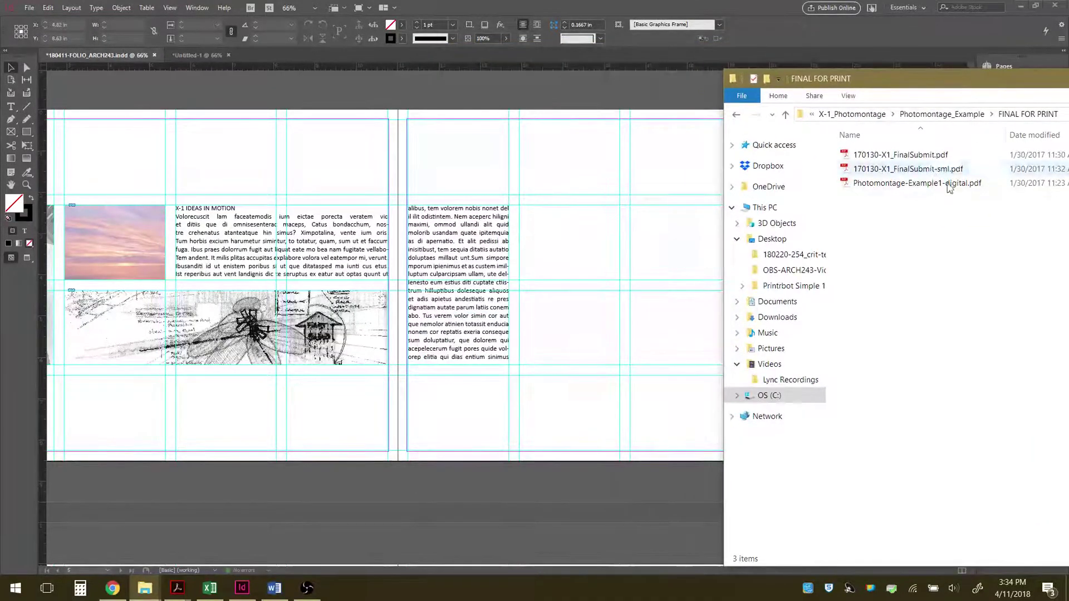
left_click(898, 170)
left_click_drag(898, 171, 766, 366)
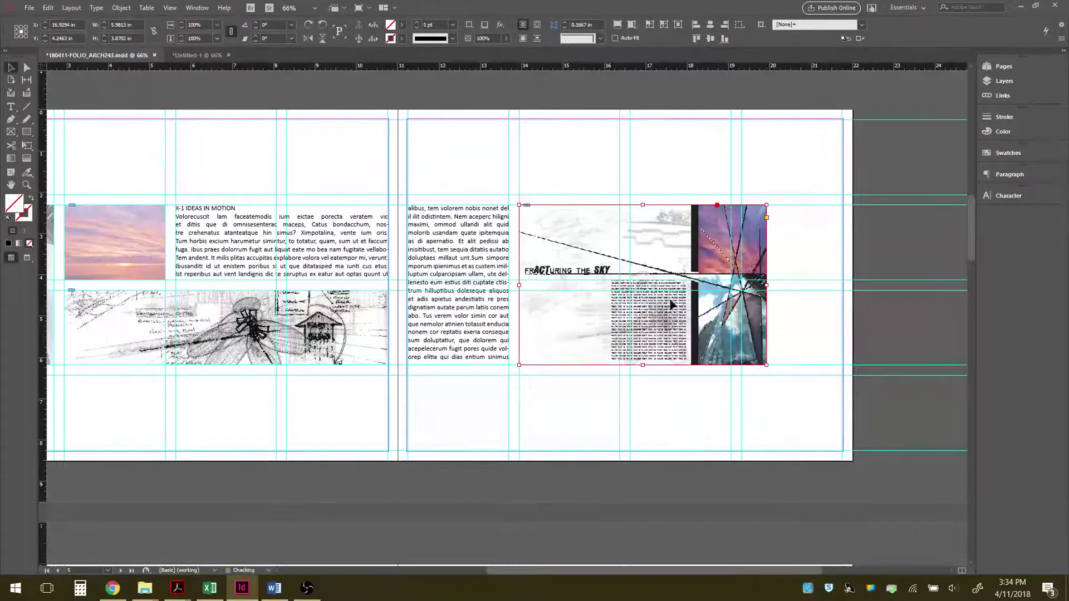
Step: Extend the photomontage frame to page 5's outer margin and lower guide, about 7.81 by 3.88 in, and fill it proportionally
scroll(833, 318, "up", 2)
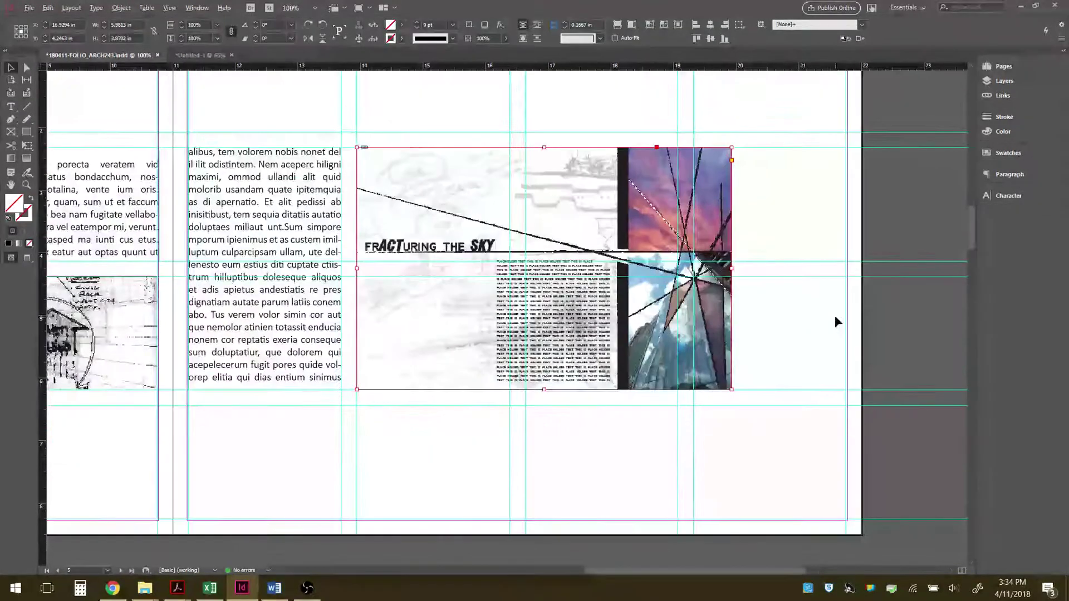
left_click_drag(731, 269, 847, 270)
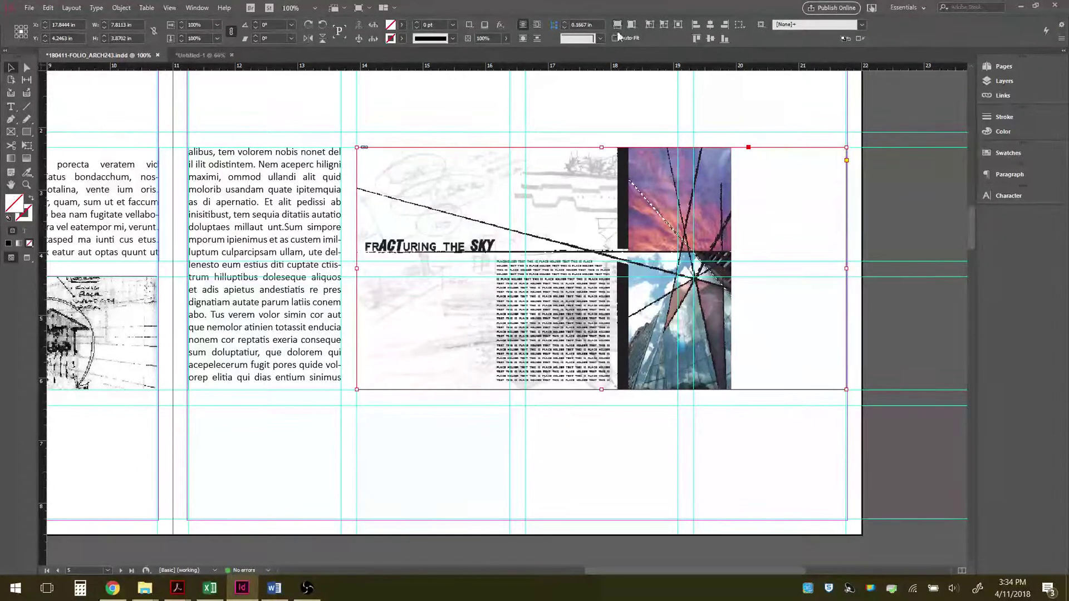
left_click(618, 25)
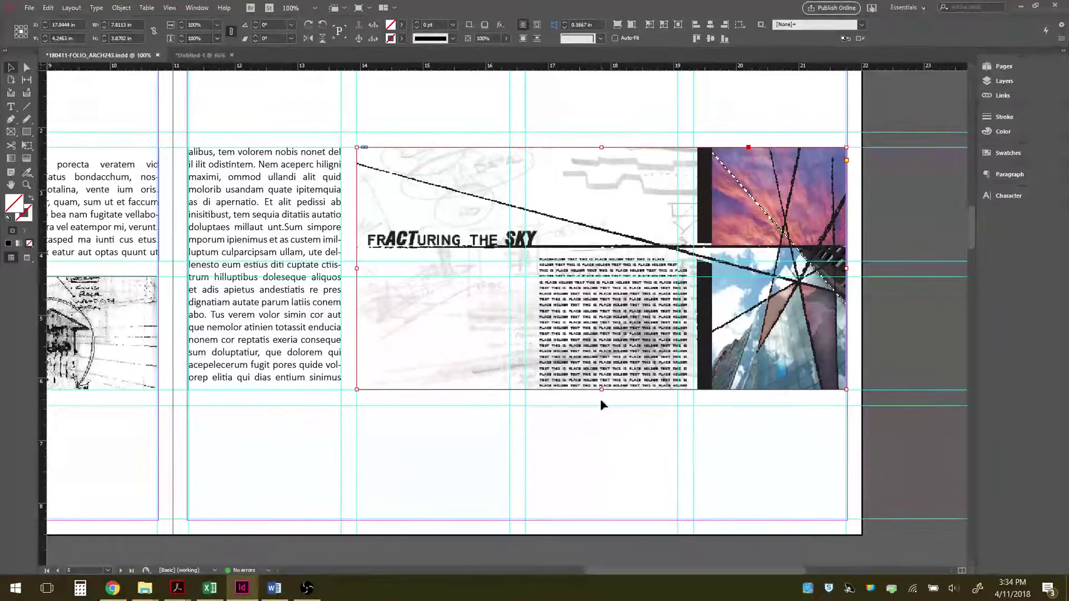
left_click_drag(601, 389, 602, 391)
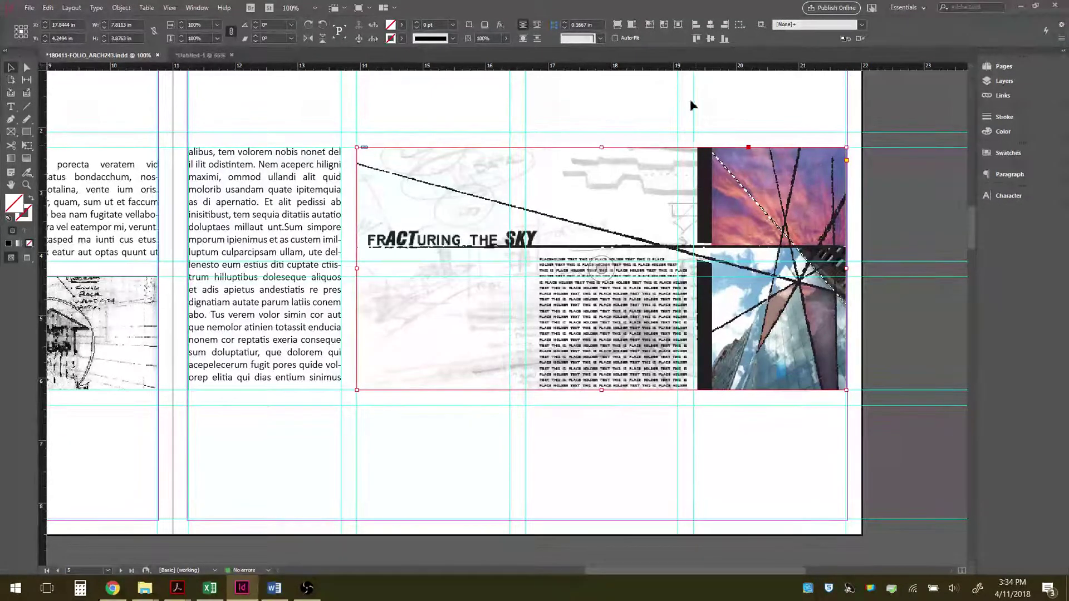
Step: Fit the photomontage proportionally inside its frame and shift the content flush with the frame's right edge
left_click(632, 26)
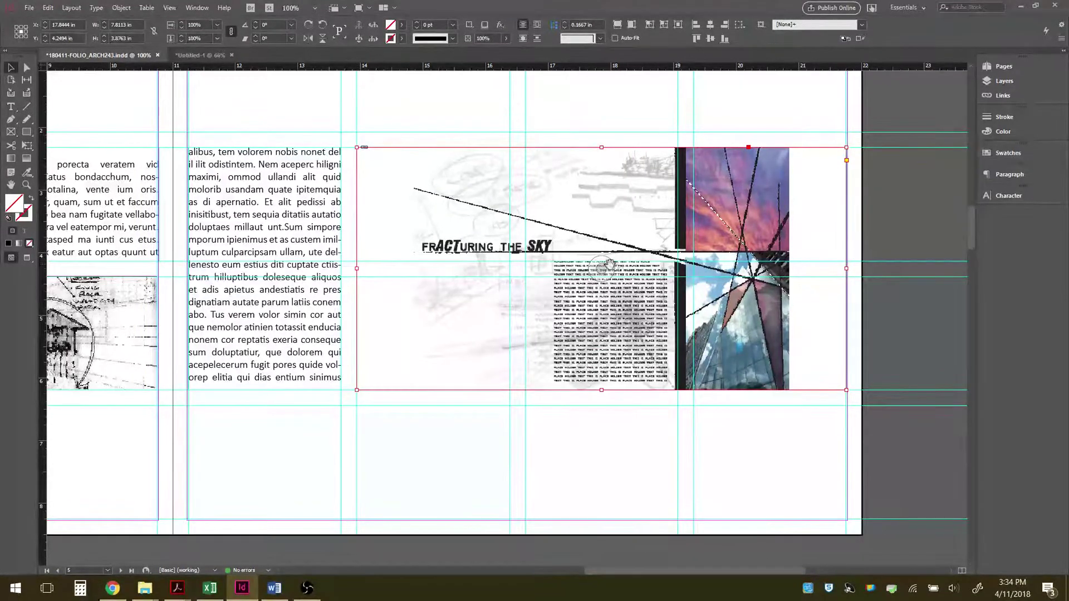
left_click(610, 263)
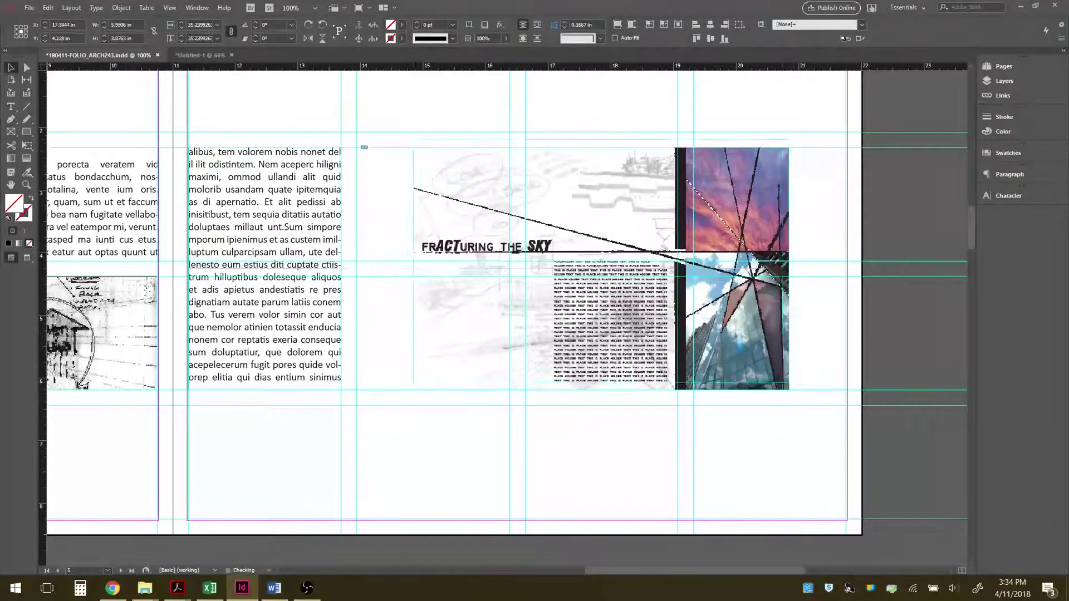
left_click_drag(596, 267, 662, 270)
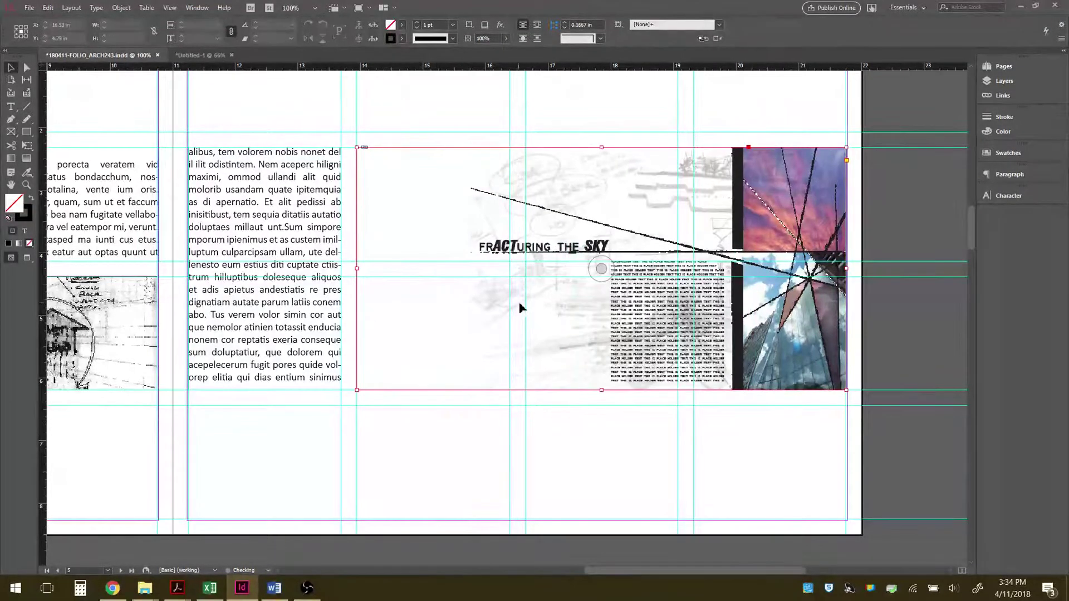
left_click(462, 436)
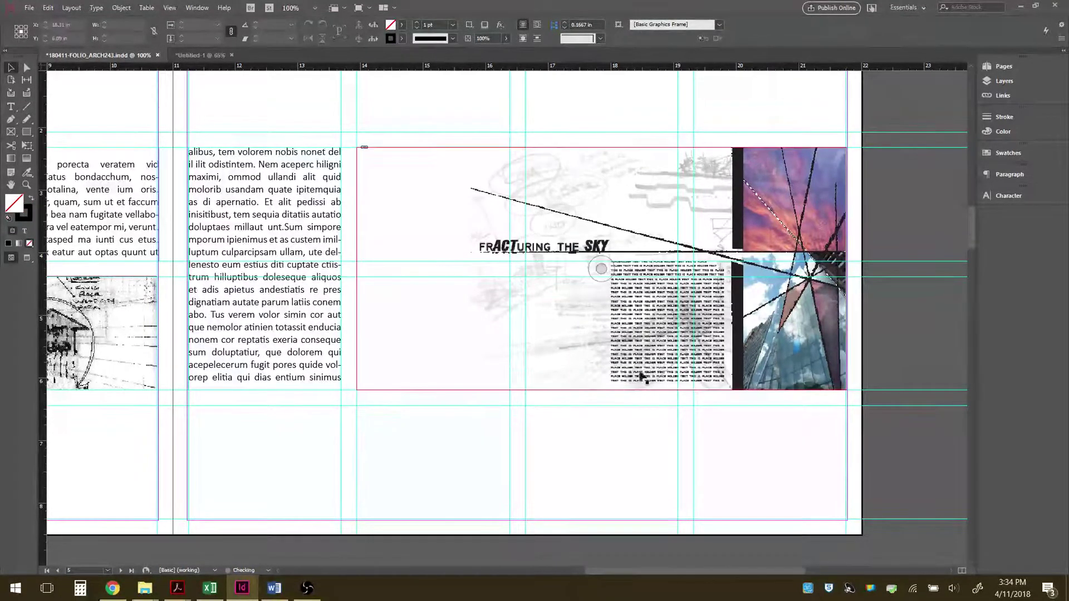
Step: Fit the page 4-5 spread in view and review the arrangement of its images and text
key("ctrl+minus")
key("ctrl+minus")
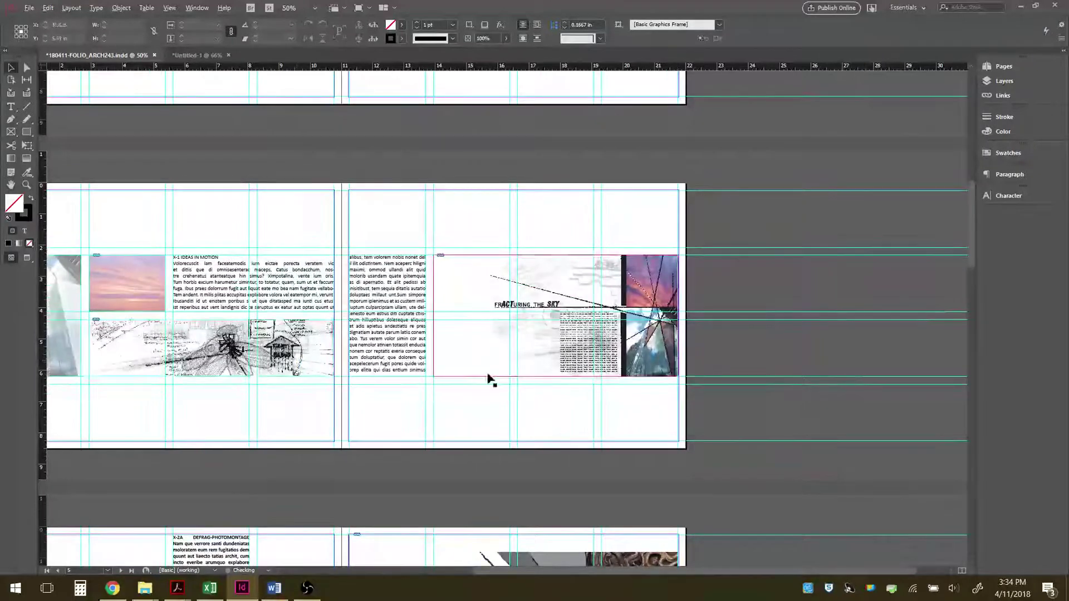
scroll(308, 371, "down", 1)
scroll(498, 350, "up", 1)
scroll(638, 366, "up", 1)
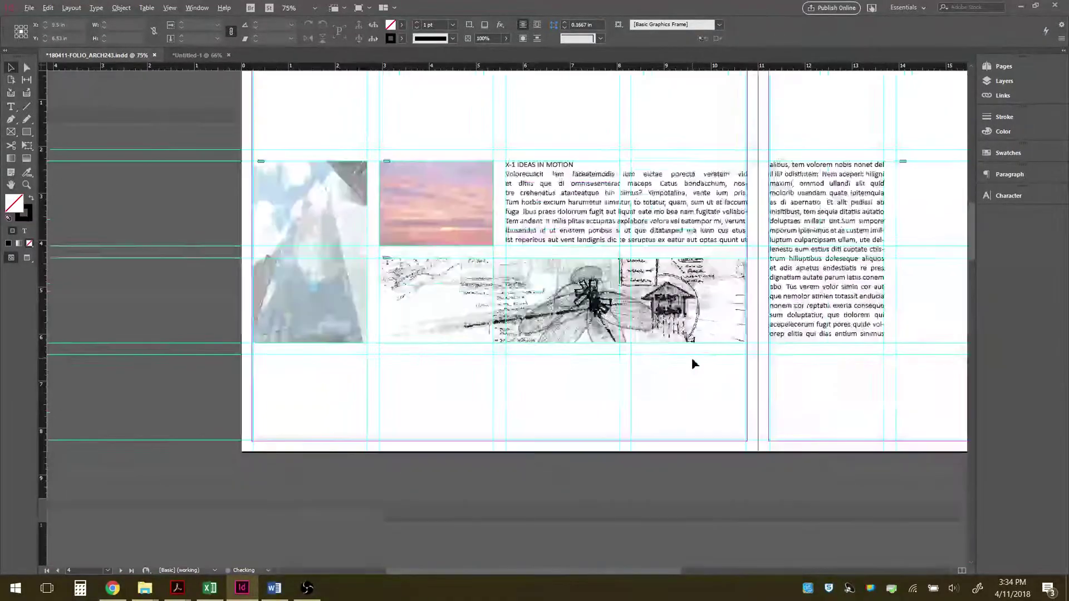
double_click(11, 186)
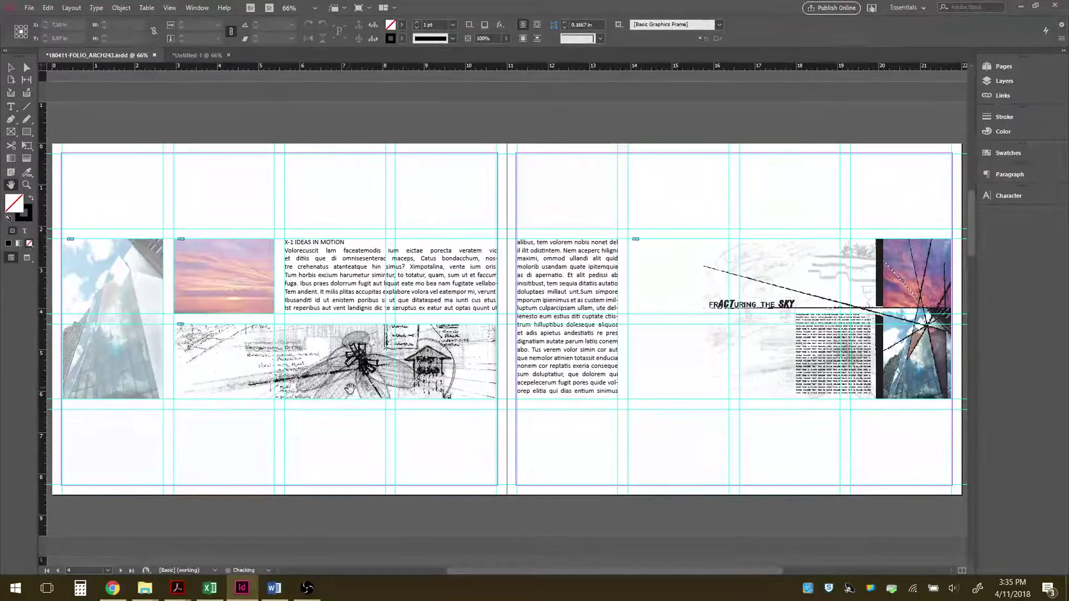
left_click(10, 69)
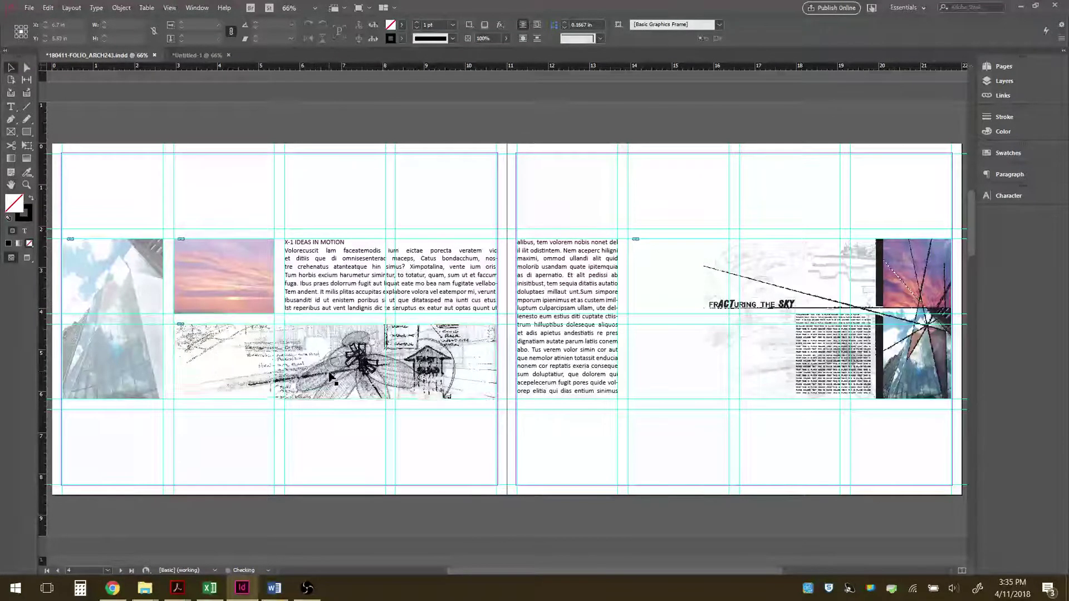
left_click(185, 350)
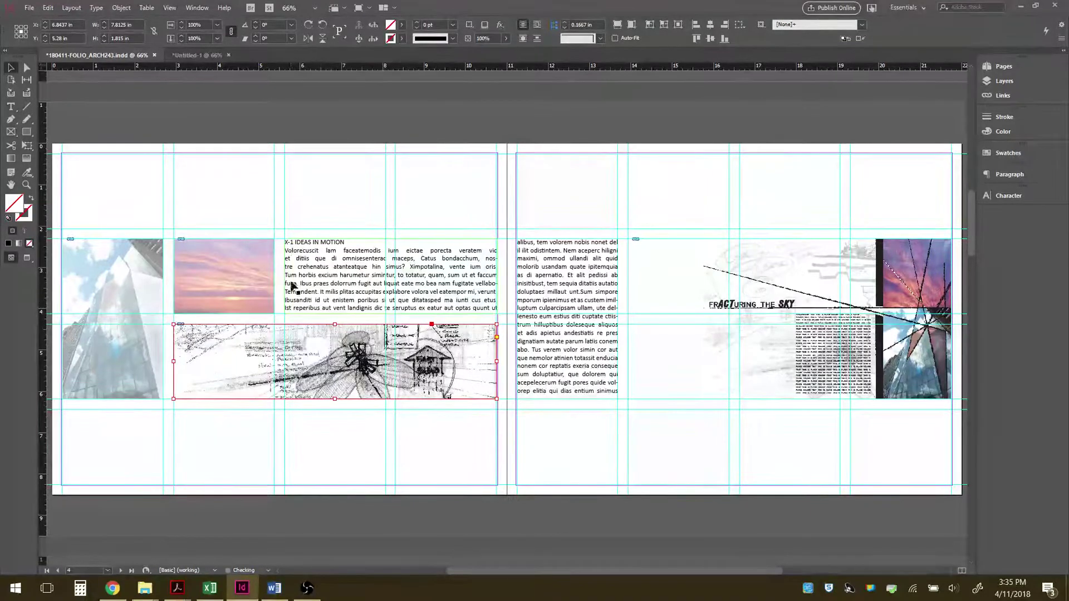
Step: Delete the Ideas in Motion text frame on page 4 and its continuation in page 5's first column
left_click(467, 285)
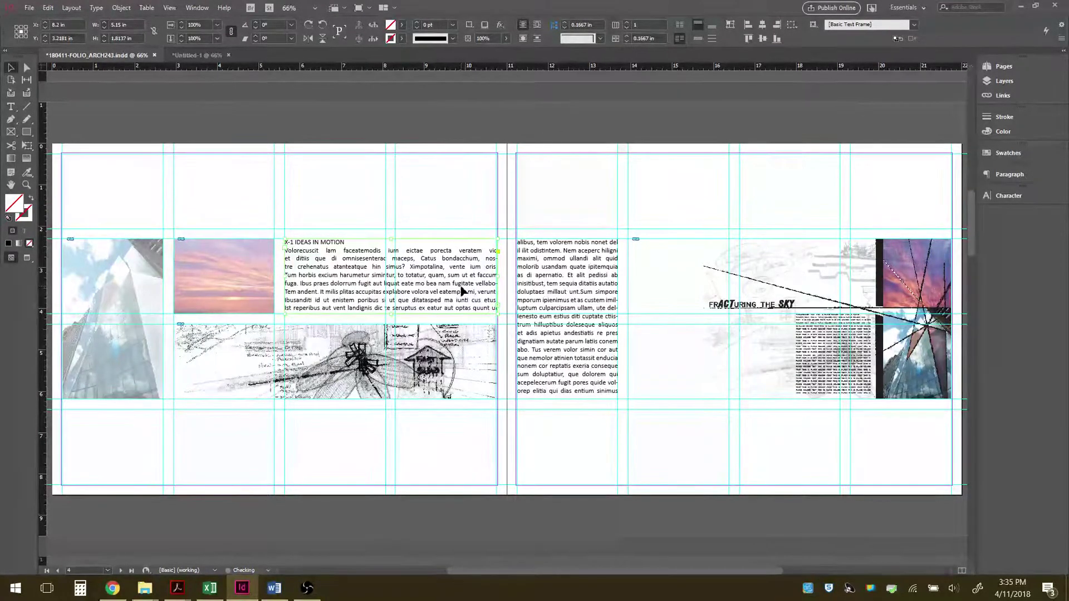
key("Delete")
left_click(589, 301)
key("Delete")
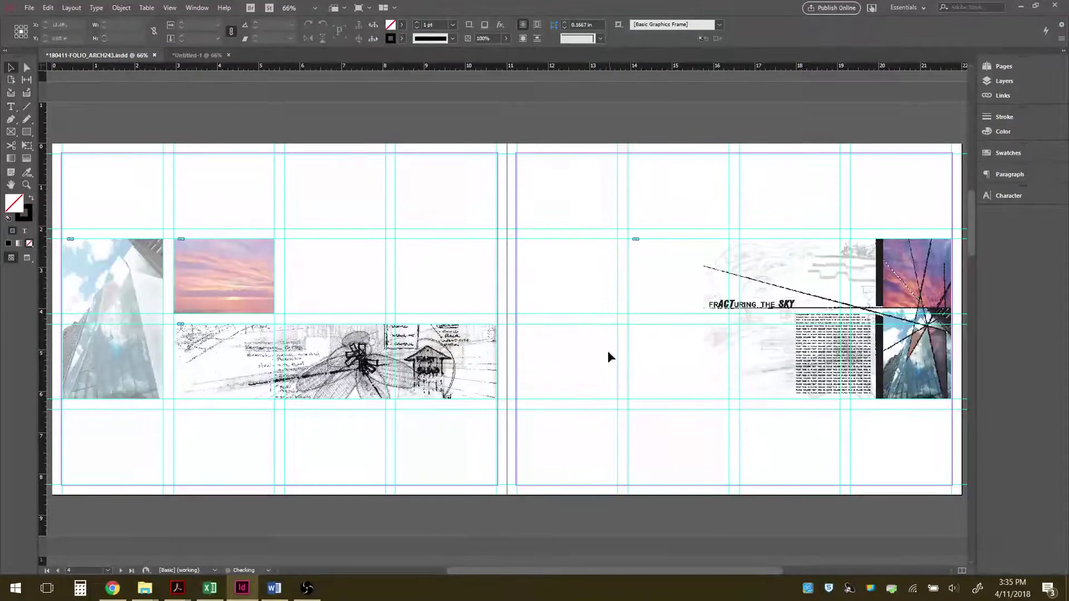
left_click(679, 320)
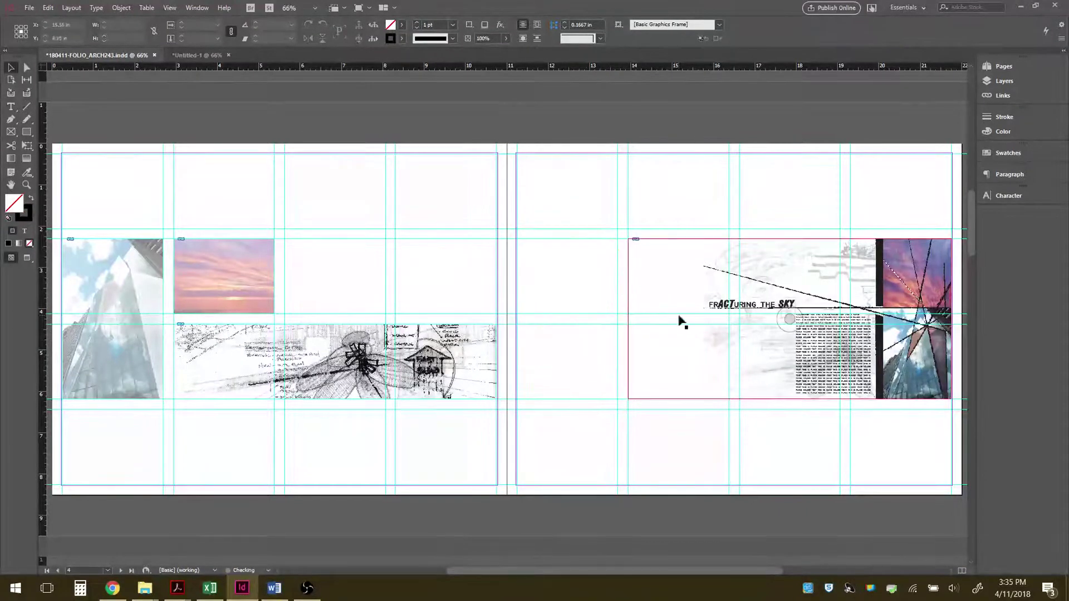
Step: On the TEXT layer, draw a text frame across page 4's third and fourth columns above the sketch and enter X-1 IDEAS IN MOTION
left_click(1005, 80)
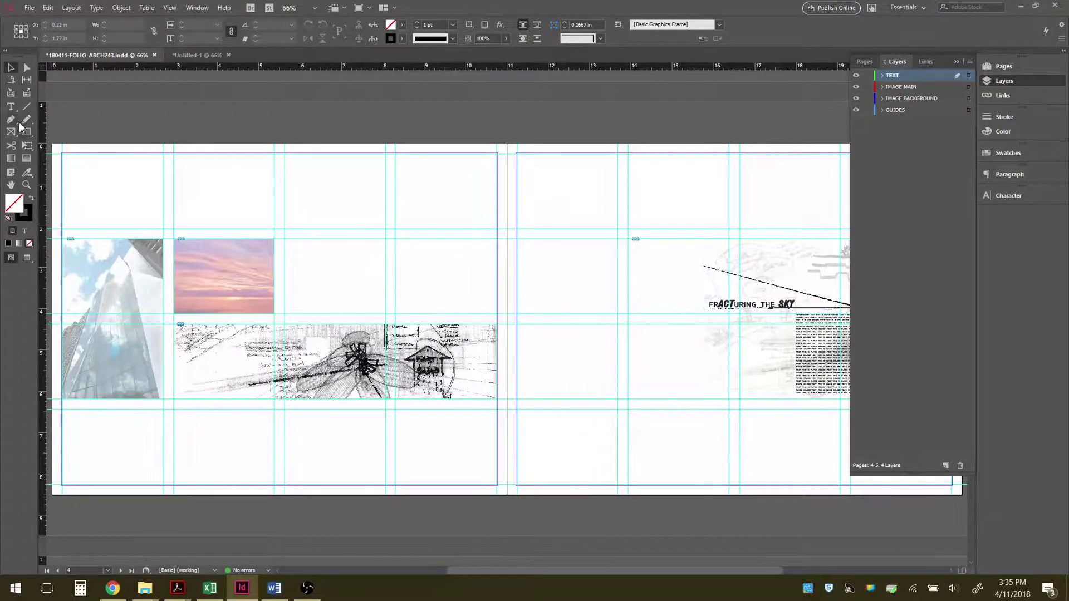
left_click(11, 106)
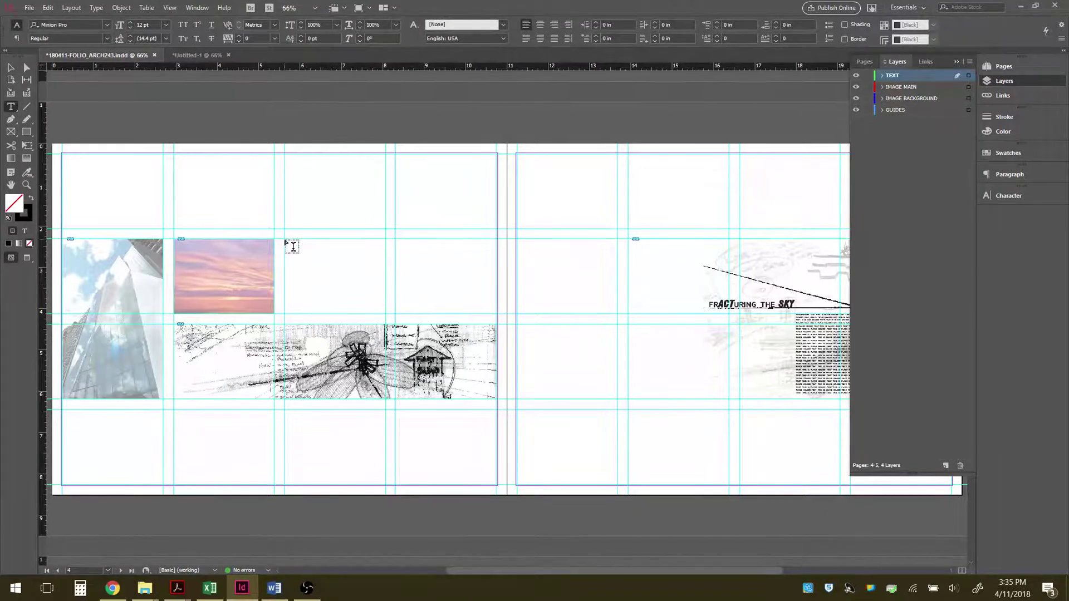
left_click_drag(292, 246, 497, 318)
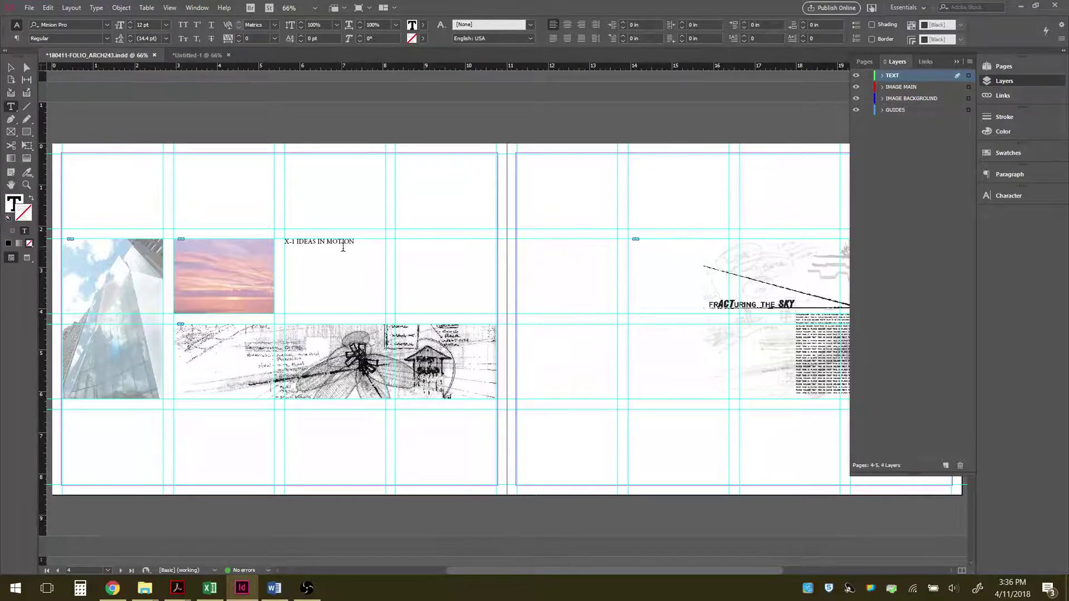
Step: Check the font used by the X-2A DEFRAG-PHOTOMONTAGE text on page 6 for matching the X-1 heading
scroll(343, 247, "down", 10)
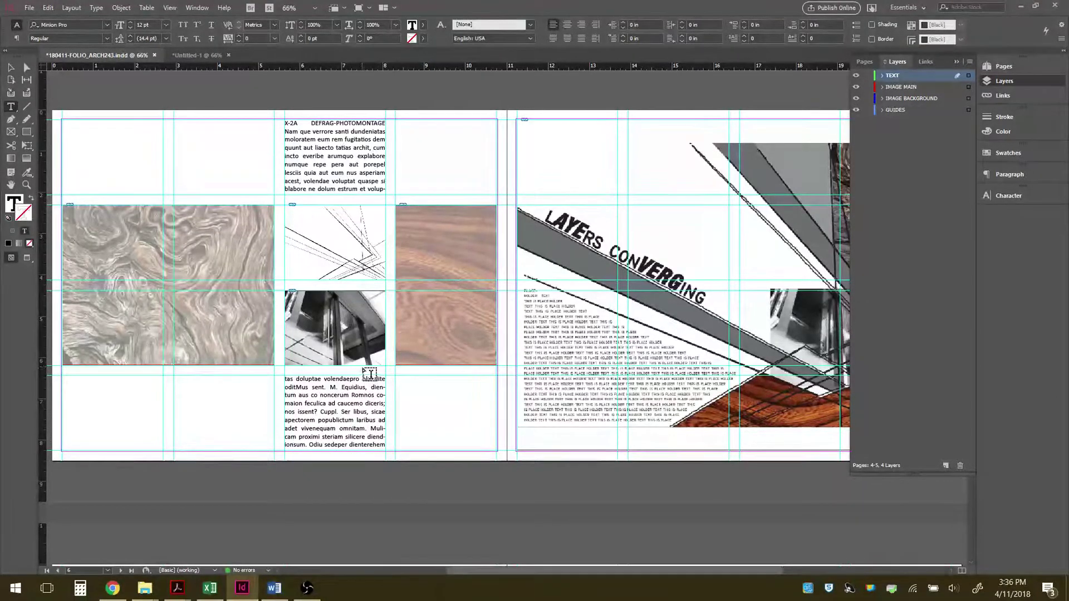
scroll(363, 370, "up", 3)
scroll(362, 364, "up", 4)
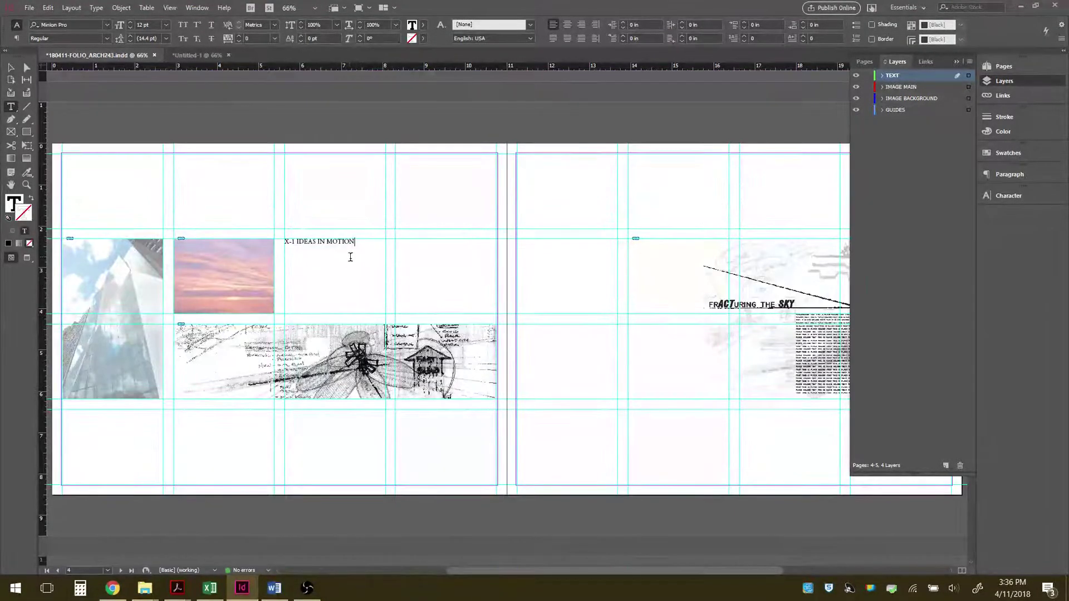
left_click_drag(356, 242, 284, 242)
scroll(353, 289, "down", 5)
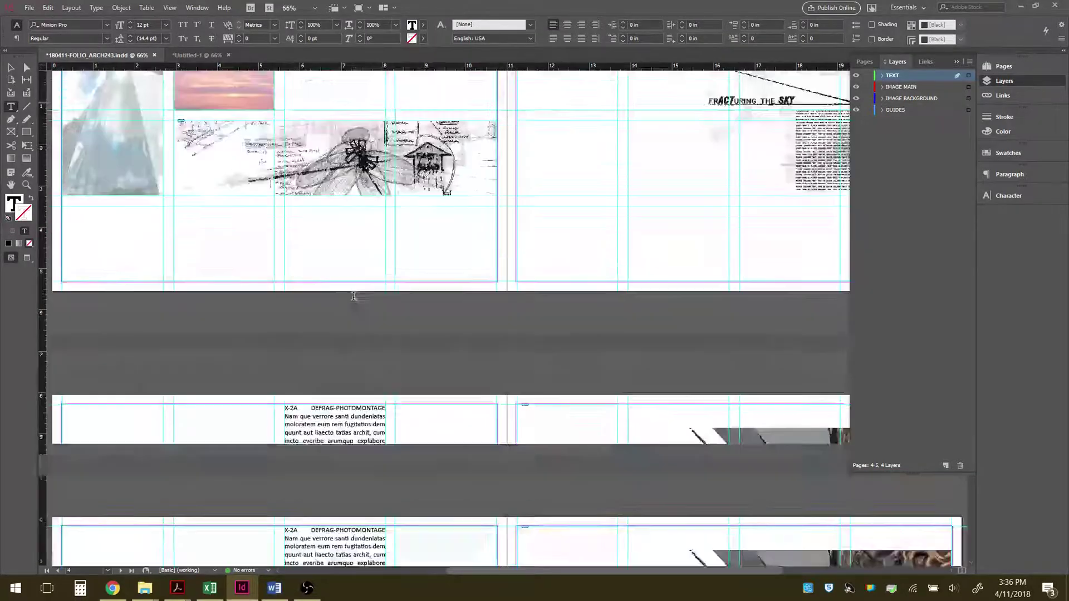
left_click(326, 247)
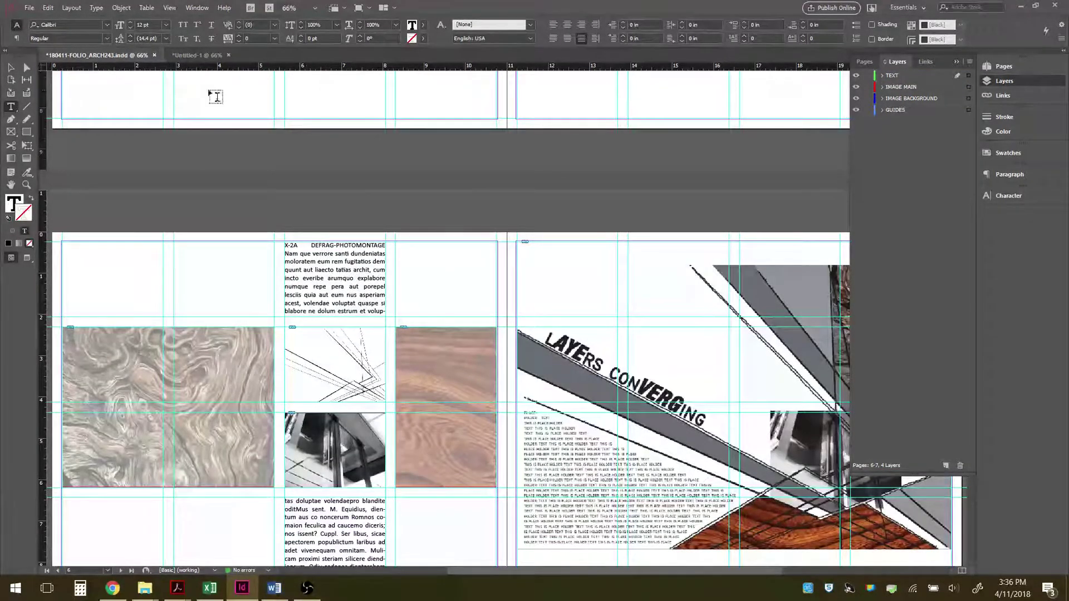
scroll(344, 268, "up", 5)
scroll(348, 268, "down", 2)
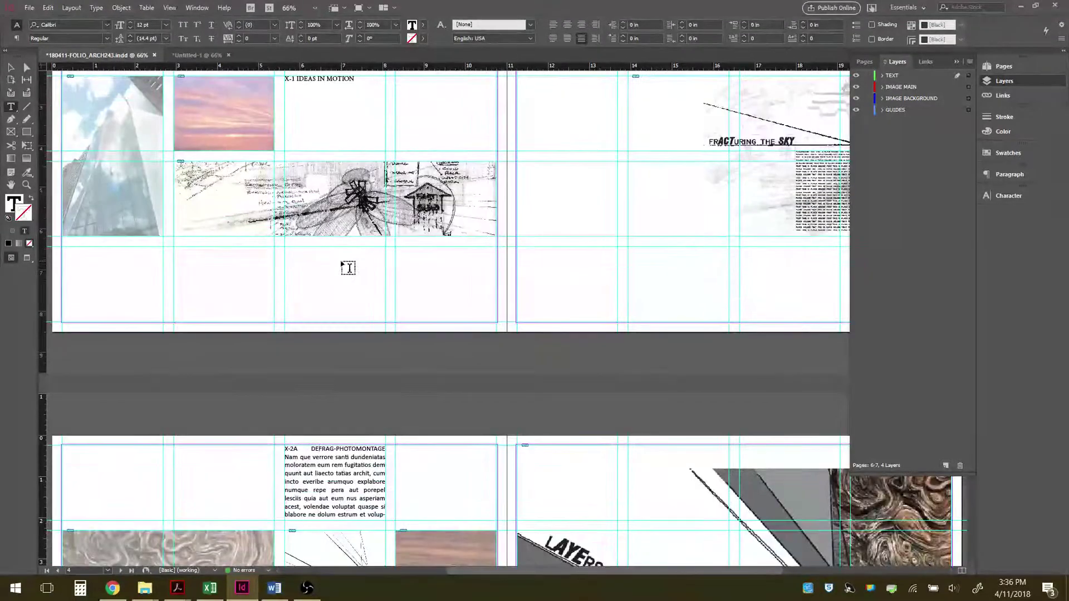
scroll(332, 360, "up", 3)
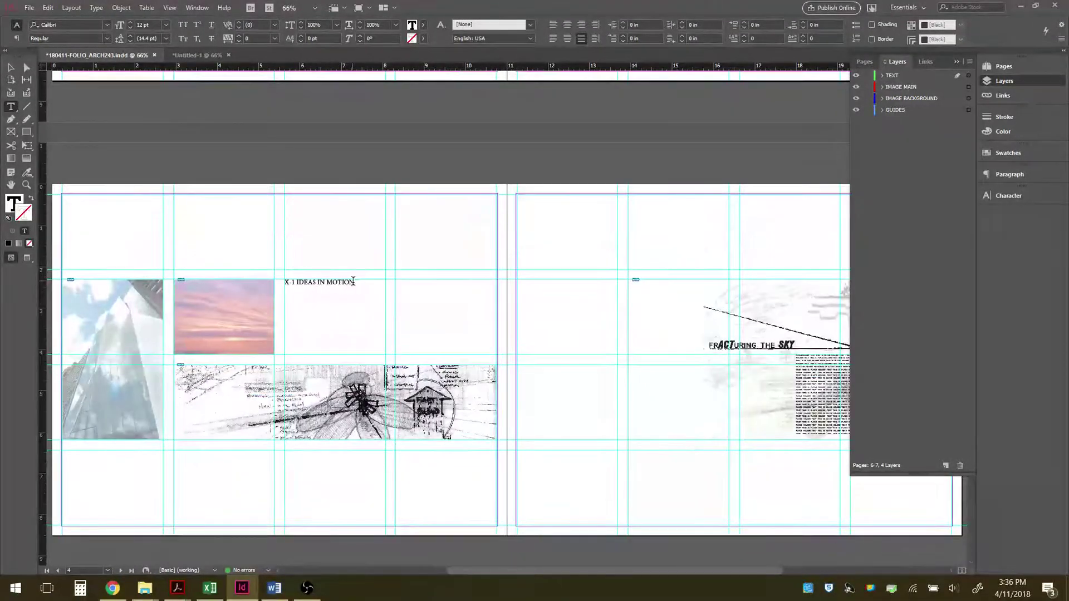
Step: Set the X-1 IDEAS IN MOTION heading's font to Calibri and start a new line below it
left_click_drag(357, 282, 292, 285)
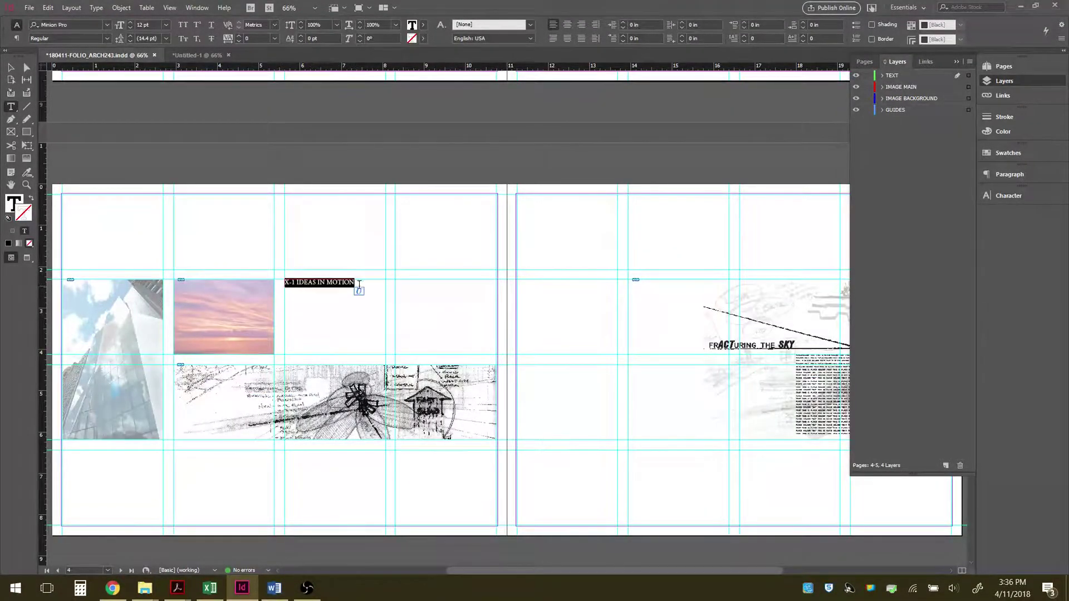
left_click(107, 25)
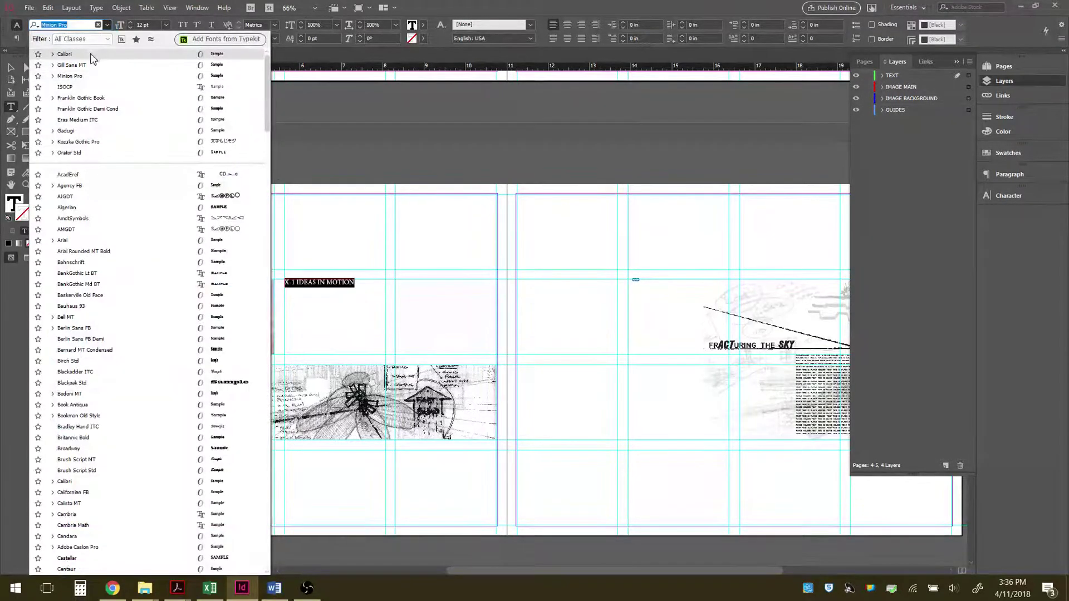
left_click(94, 56)
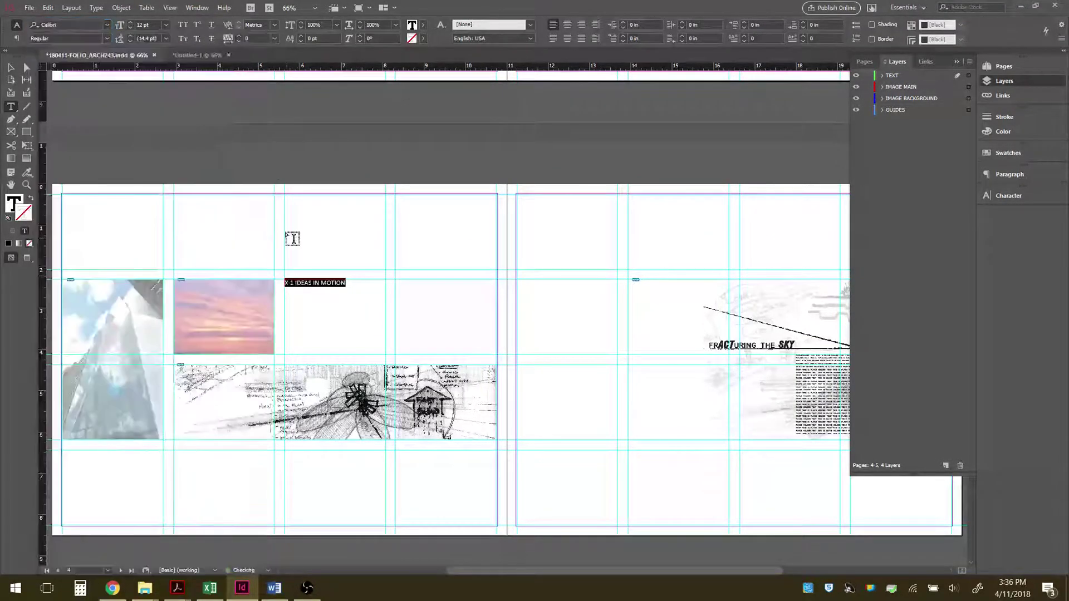
left_click(350, 284)
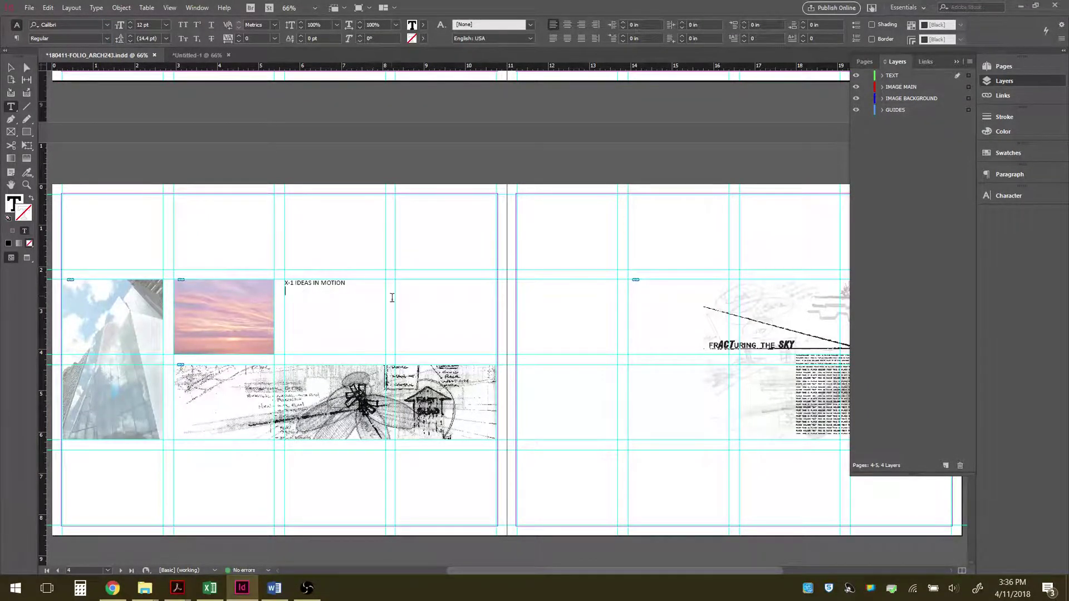
Step: Try filling the frame below the X-1 heading with placeholder text and changing its justification
scroll(351, 302, "down", 3)
scroll(317, 327, "up", 1)
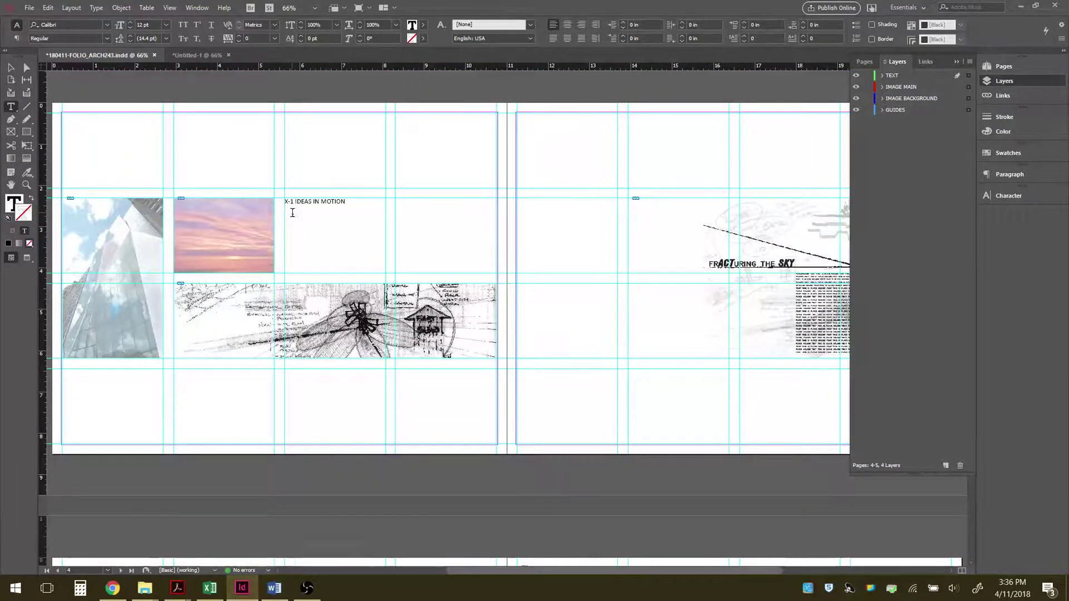
right_click(292, 213)
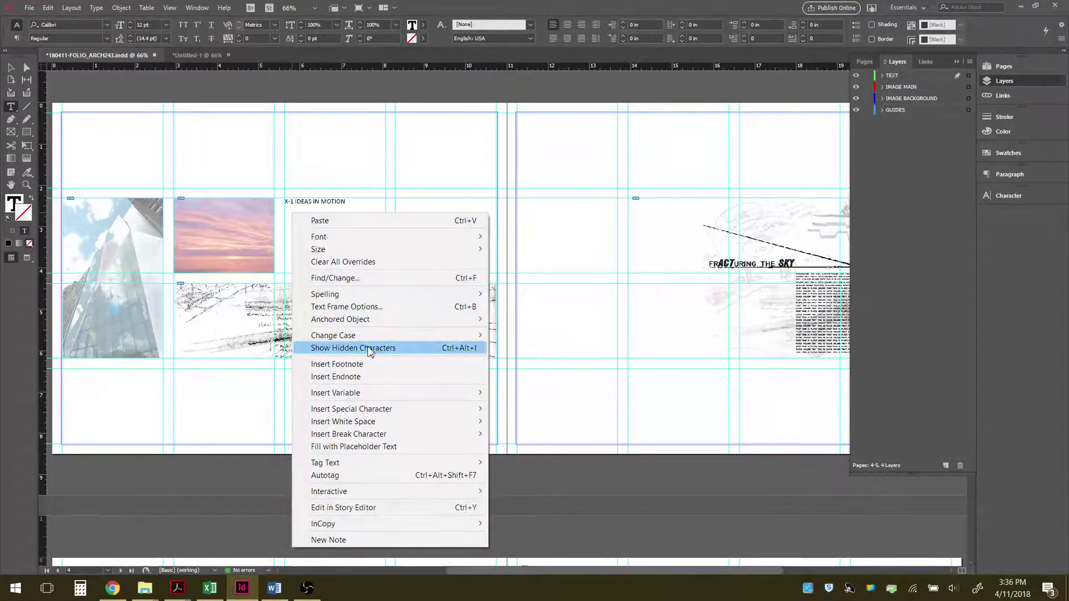
left_click(378, 447)
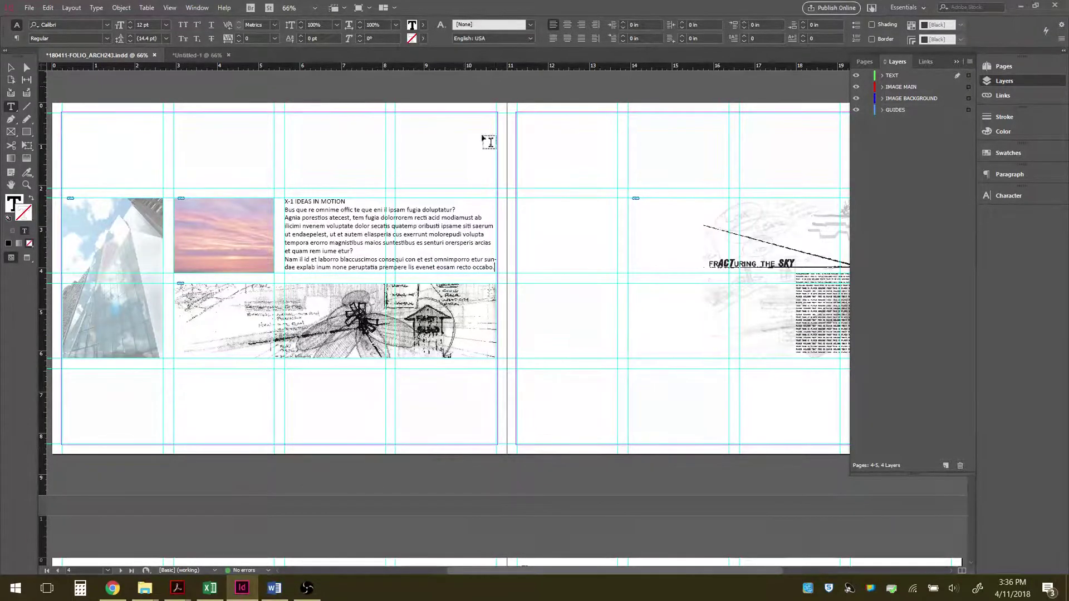
left_click(581, 38)
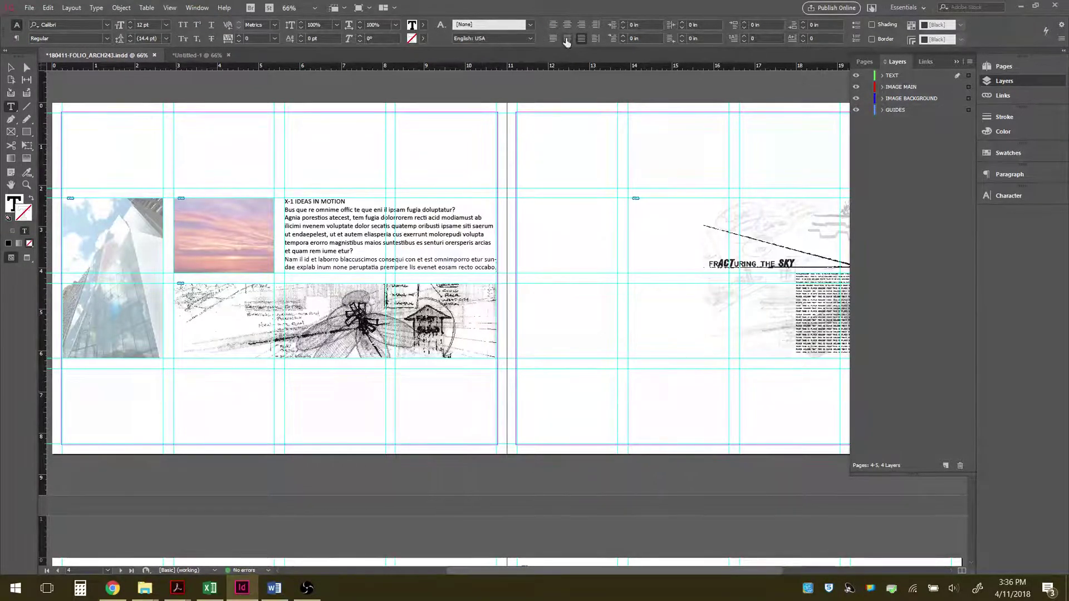
left_click(567, 37)
left_click(297, 216)
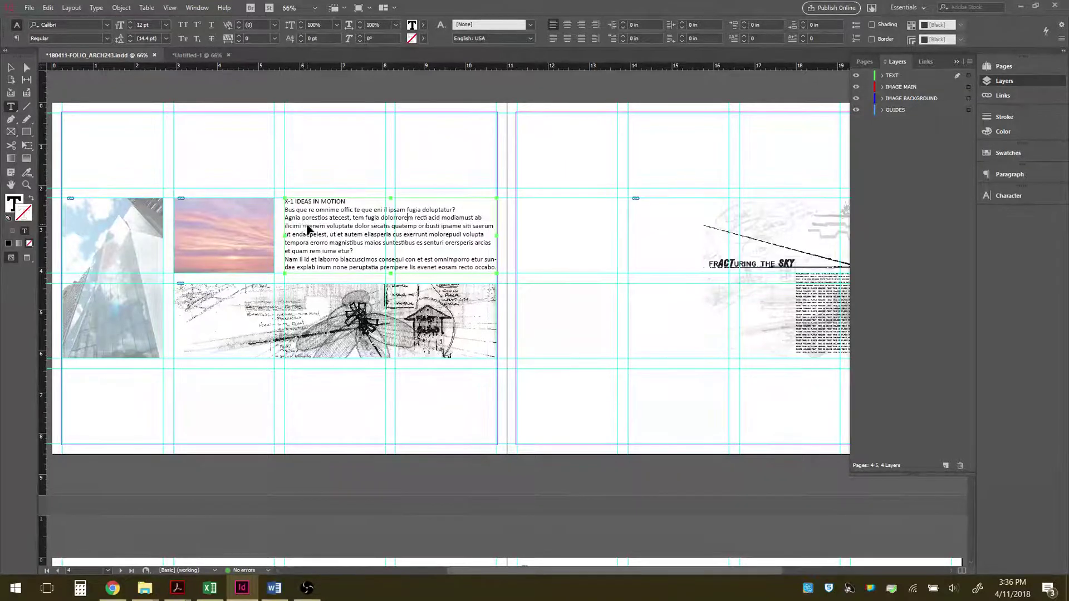
Step: Undo the placeholder fill and the justification changes in the Ideas in Motion frame
key("ctrl+z")
key("ctrl+z")
key("ctrl+z")
key("ctrl+z")
key("ctrl+z")
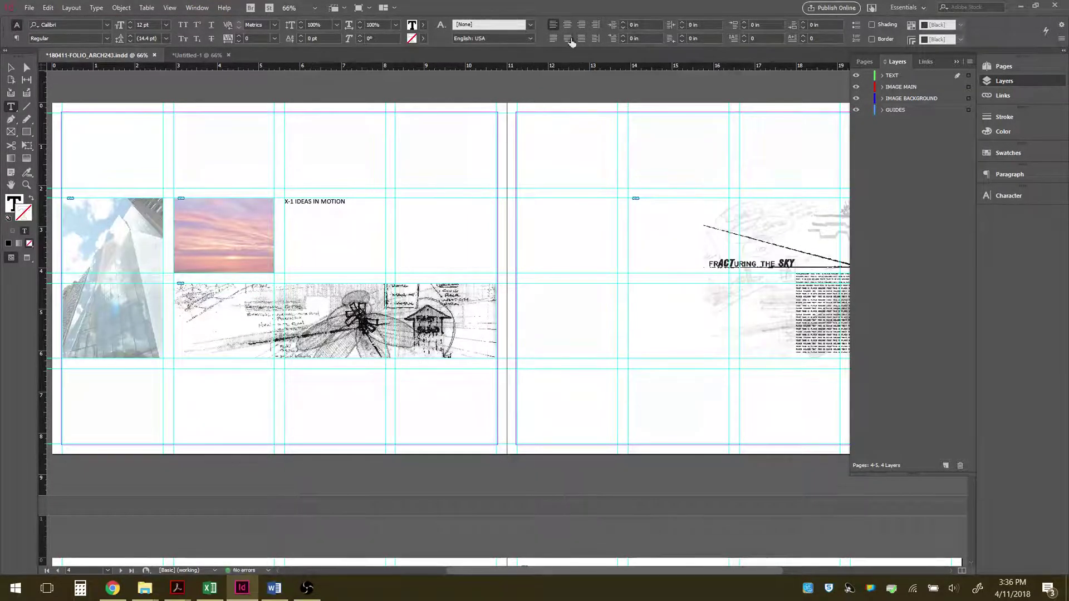
Step: Fill the frame below the X-1 heading with placeholder text, justify all lines of that paragraph and deselect it
right_click(294, 212)
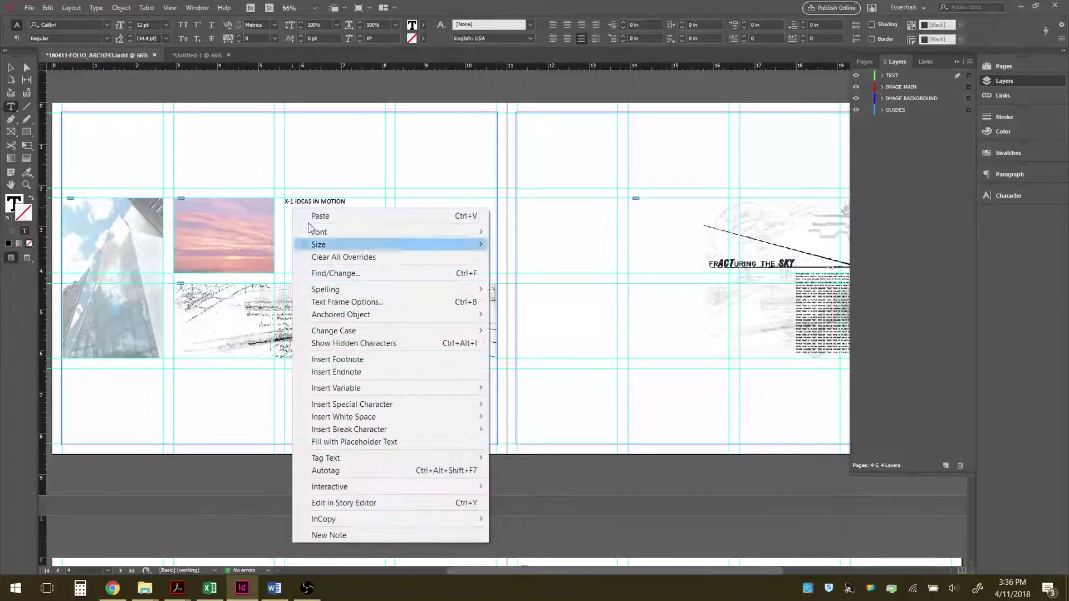
left_click(381, 444)
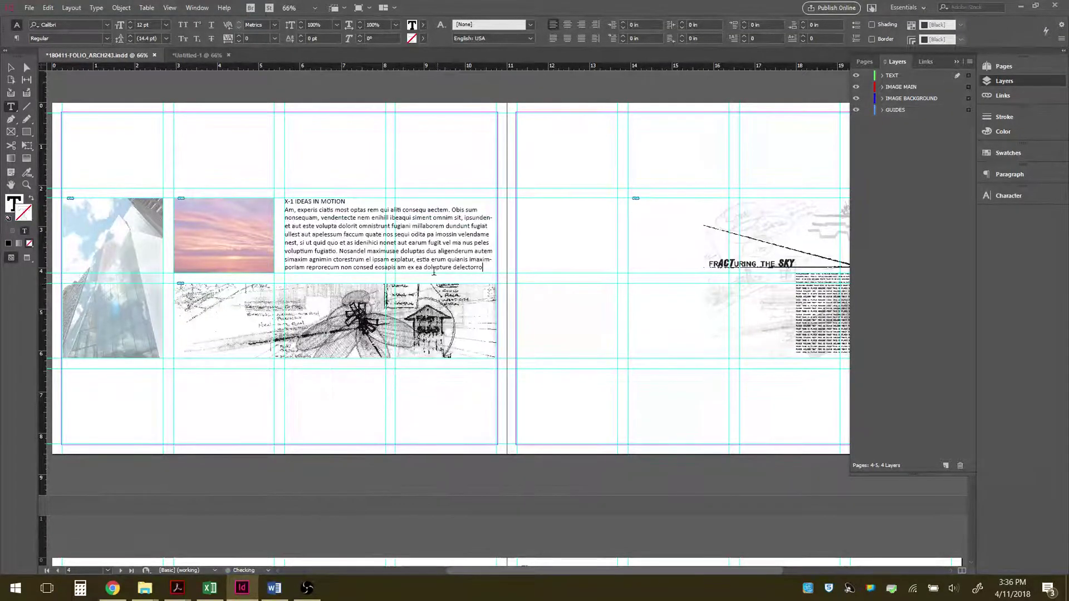
left_click_drag(484, 268, 283, 210)
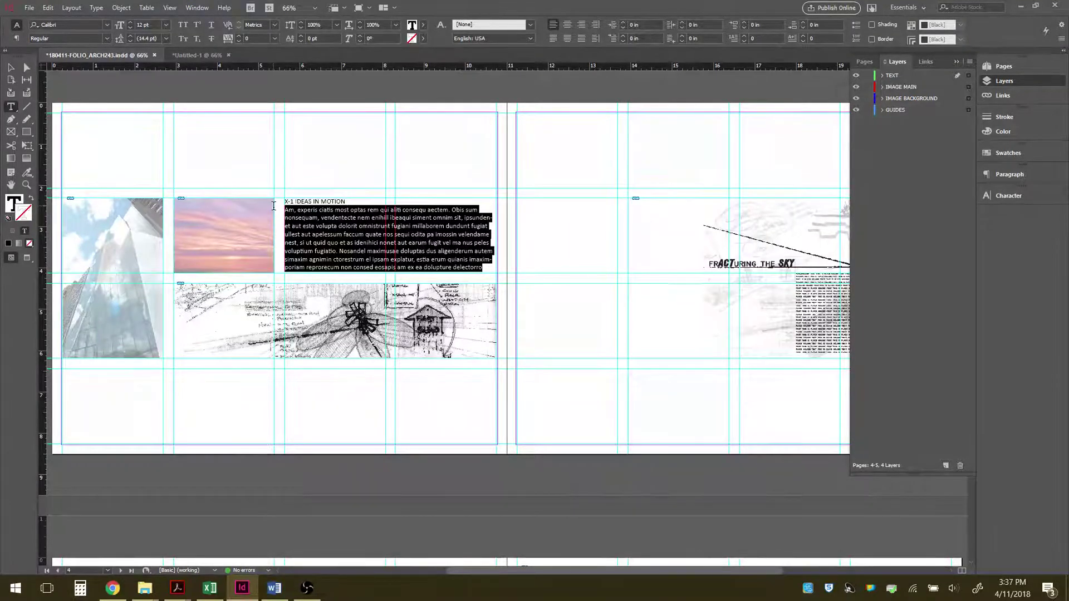
left_click(581, 39)
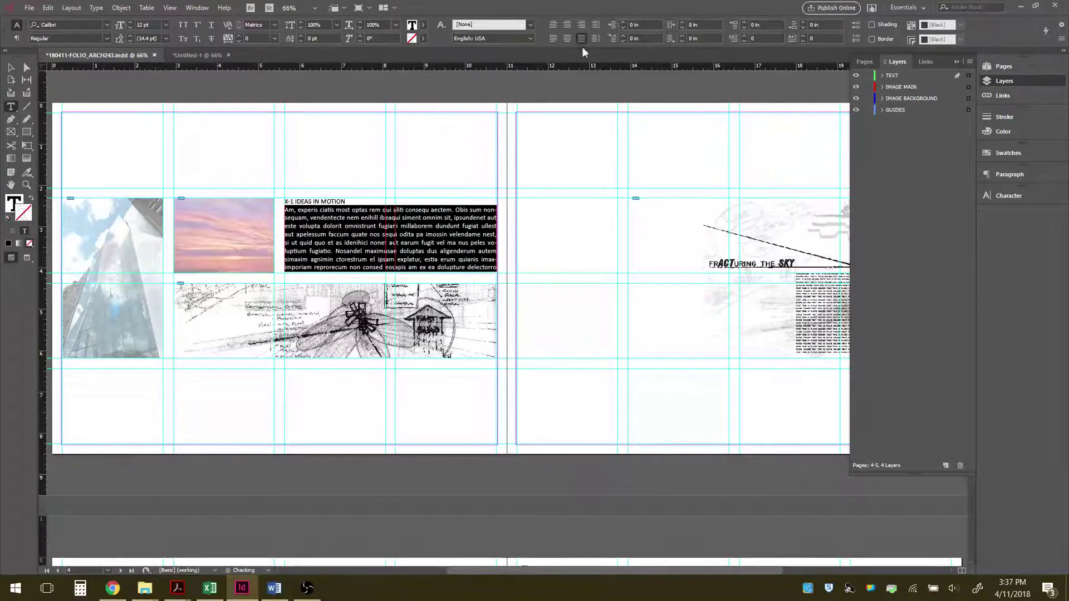
left_click(11, 67)
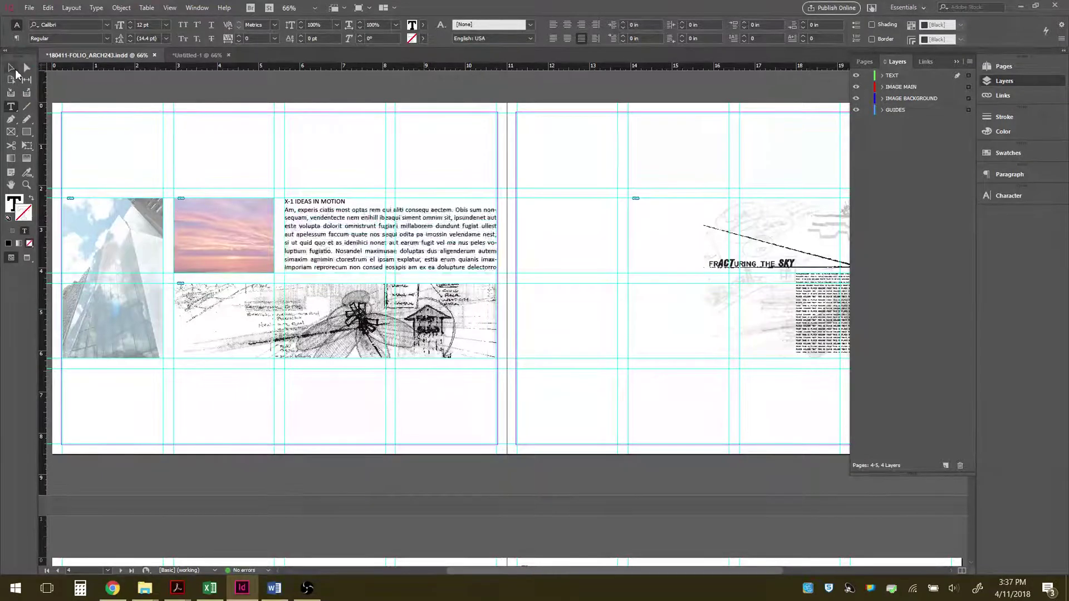
left_click(464, 433)
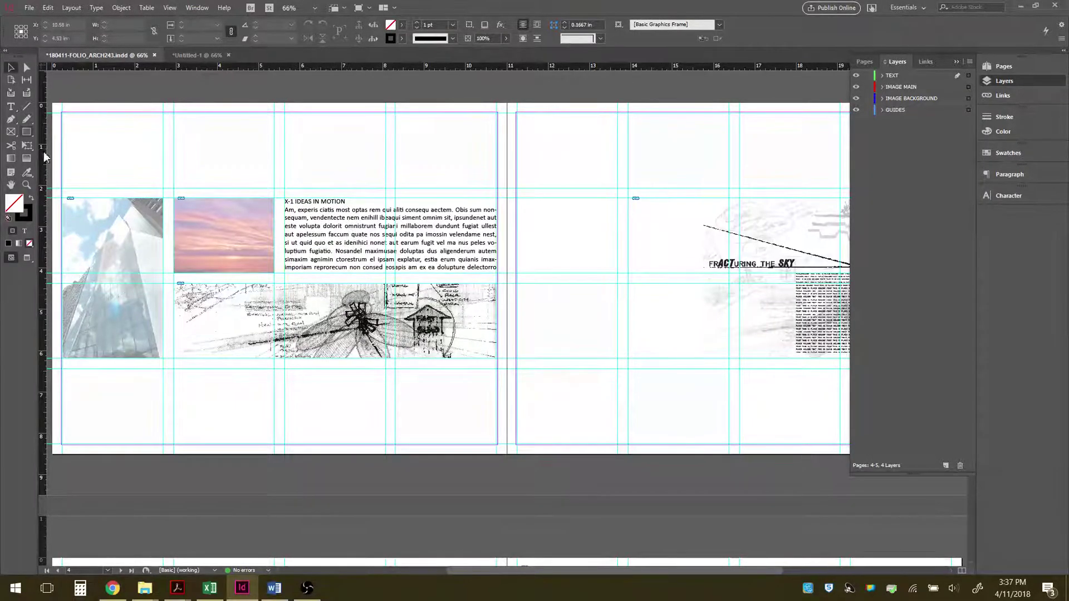
Step: Draw a text frame about 2.46 by 3.88 in in page 5's first column and thread it from the Ideas in Motion frame
left_click(11, 107)
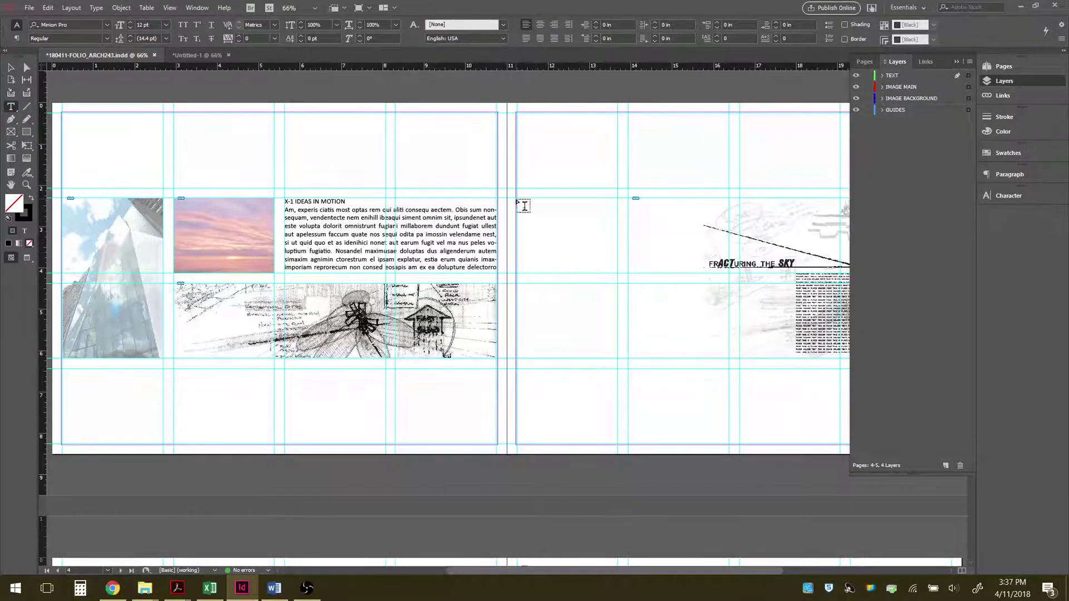
left_click_drag(517, 199, 617, 356)
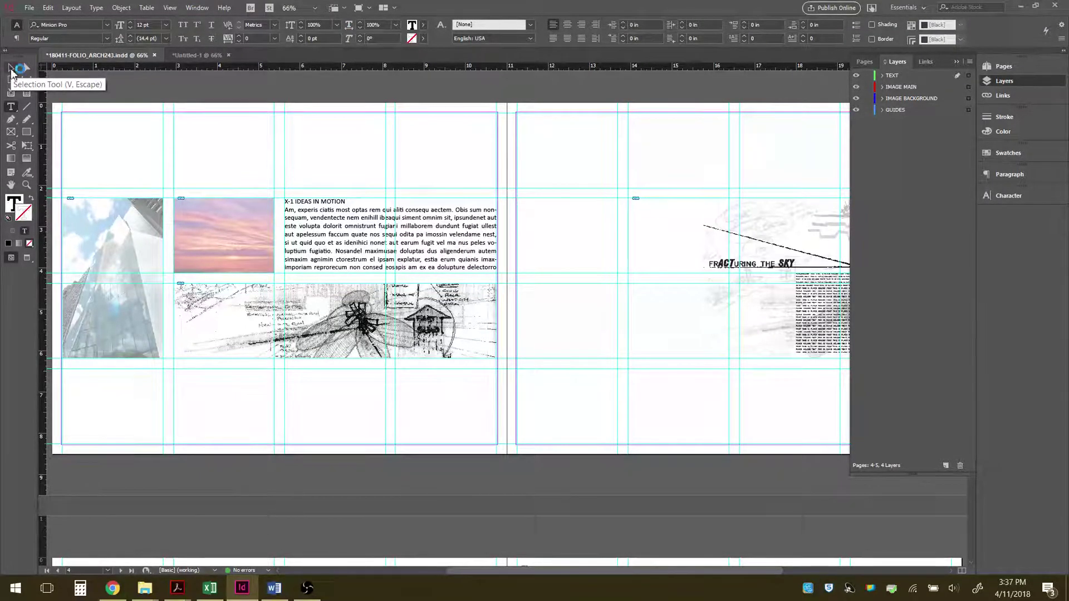
left_click(11, 71)
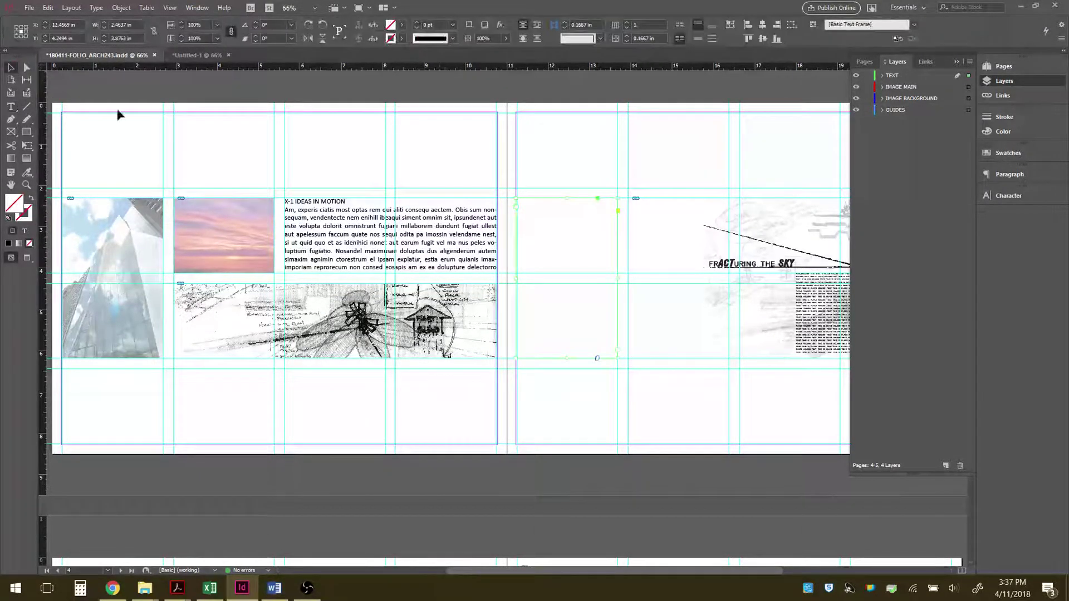
left_click(516, 207)
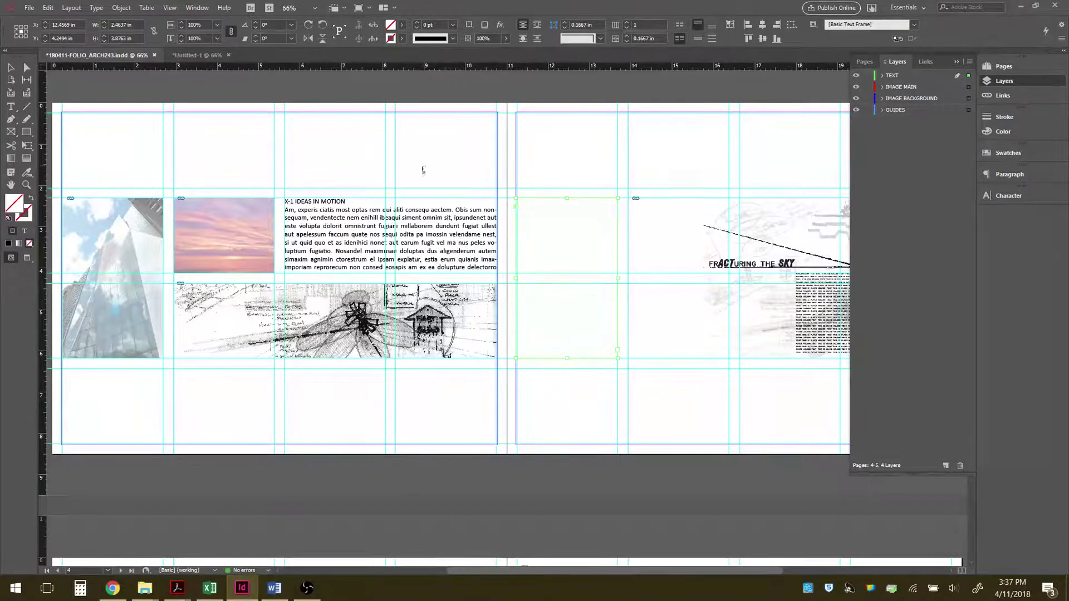
left_click(471, 245)
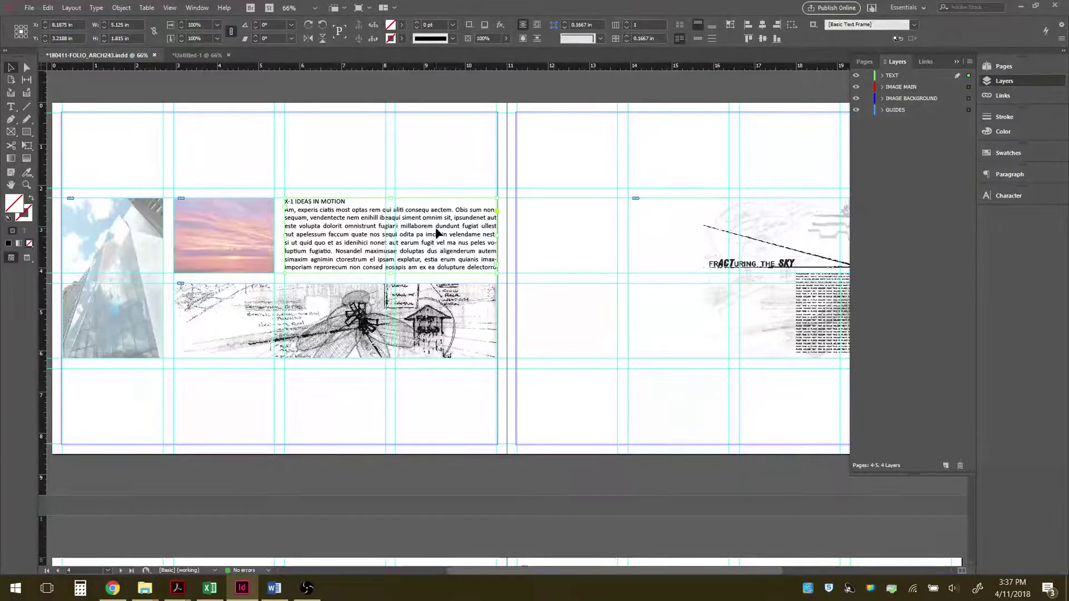
Step: Test the text flow between the threaded frames by inserting blank lines before "dundunt" and removing them again
key("t")
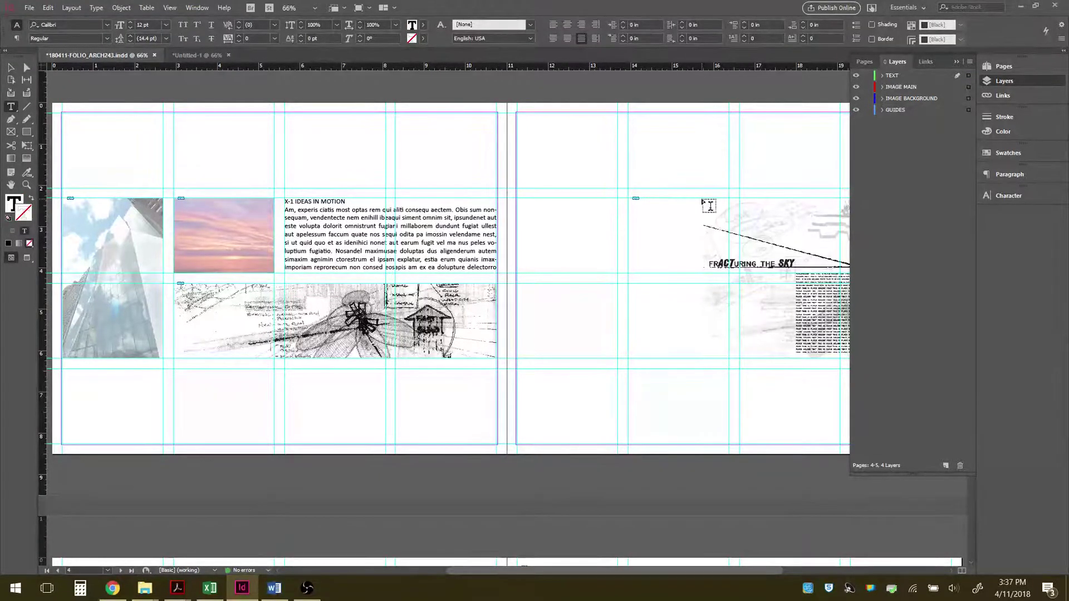
key("Return")
key("Return")
key("Return")
key("Return")
key("Return")
key("Return")
key("BackSpace")
key("BackSpace")
key("BackSpace")
key("BackSpace")
key("BackSpace")
key("BackSpace")
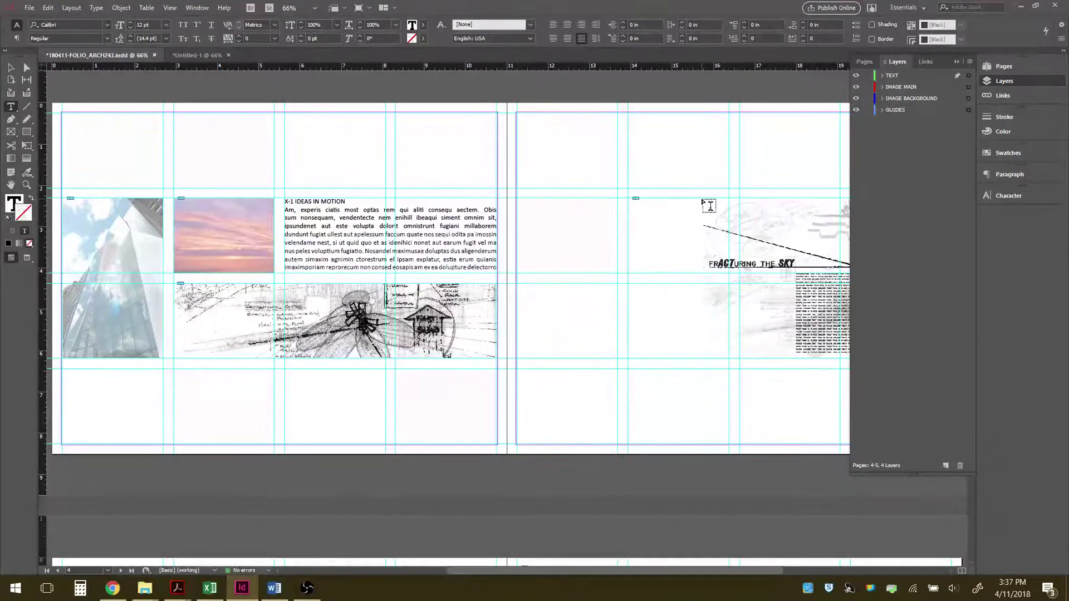
key("Return")
key("Return")
key("Return")
key("Return")
key("Return")
key("Return")
key("Return")
key("Return")
key("Return")
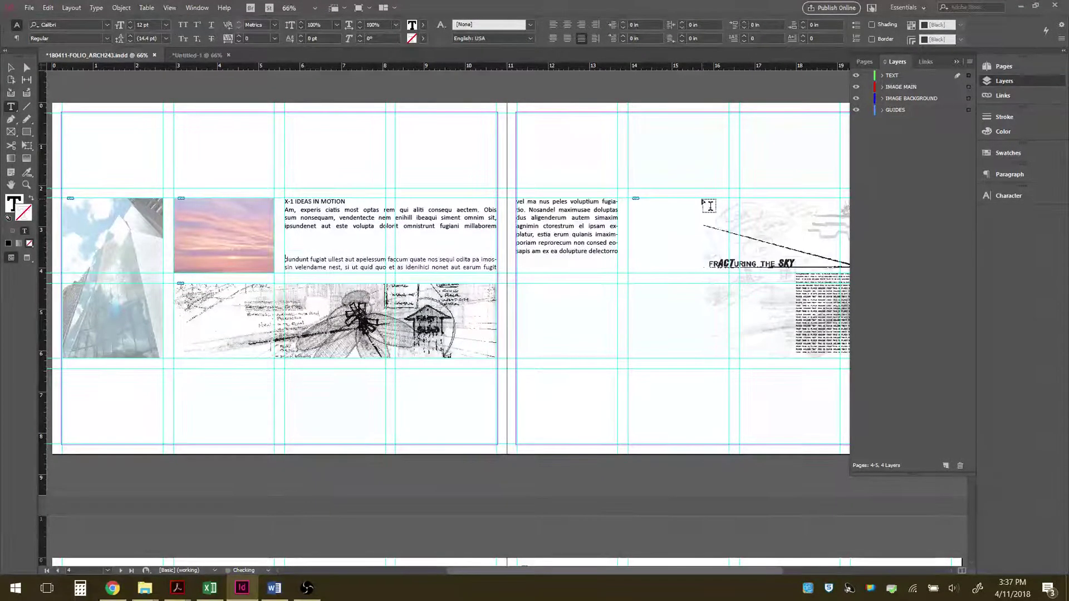
key("BackSpace")
key("BackSpace")
key("BackSpace")
key("BackSpace")
key("BackSpace")
key("BackSpace")
key("BackSpace")
key("BackSpace")
key("BackSpace")
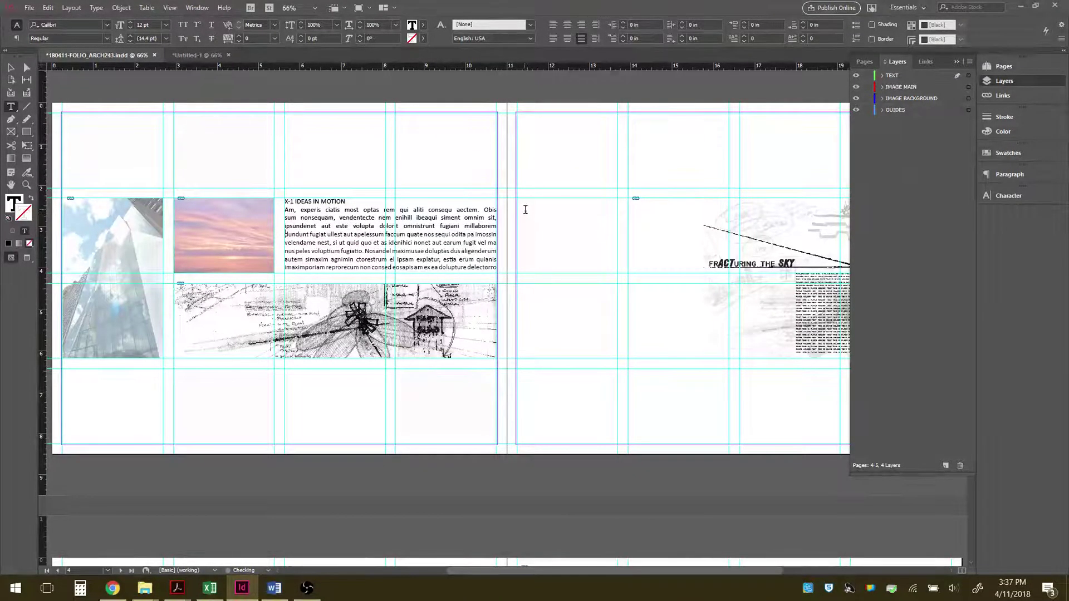
Step: Insert a blank line below the X-1 heading and fill the rest of page 5's threaded frame with placeholder text
left_click(369, 200)
key("Return")
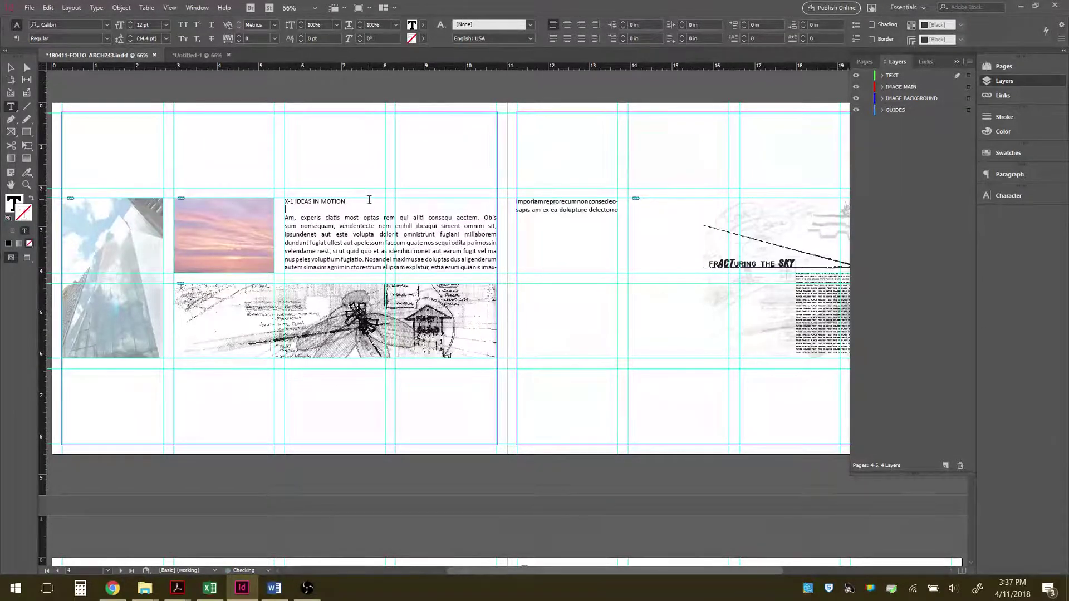
key("ctrl+shift+j")
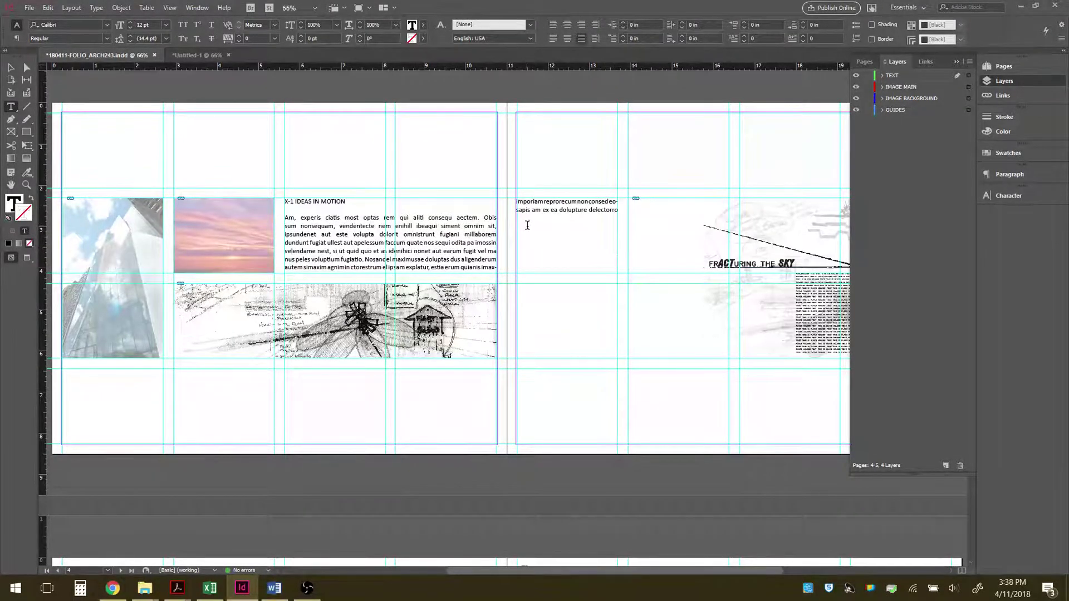
right_click(527, 225)
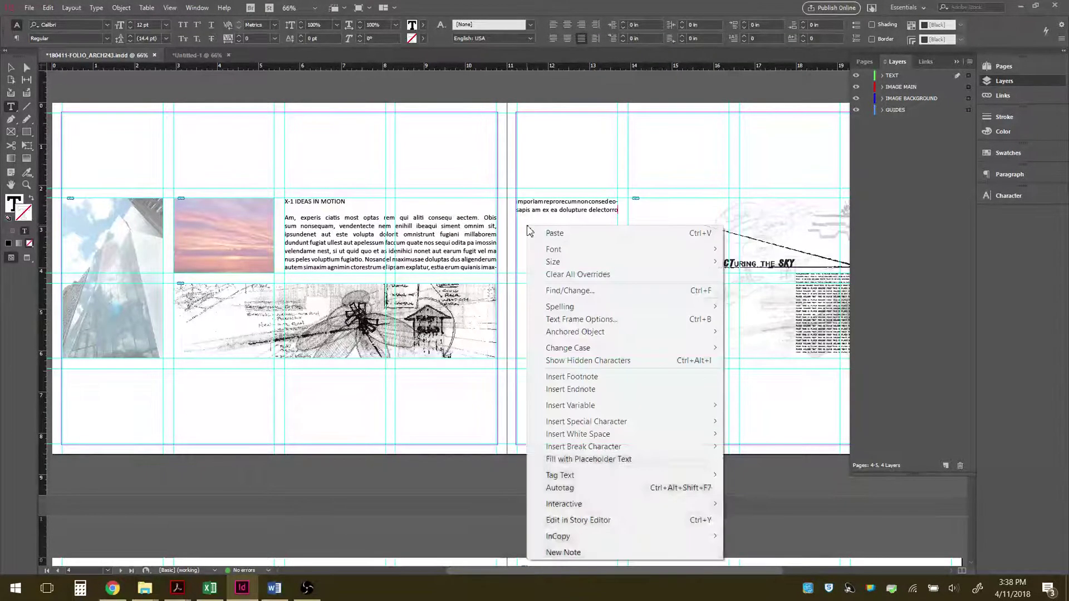
left_click(602, 459)
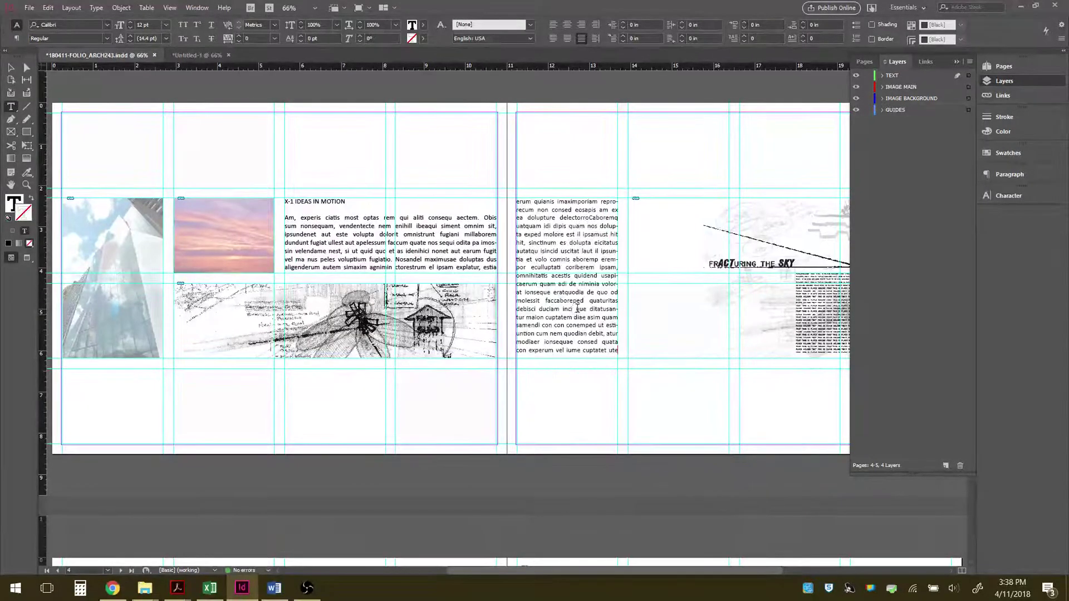
Step: Deselect page 5's text frame and compare the Ideas in Motion spread with the Defrag-Photomontage spread below it
left_click(10, 68)
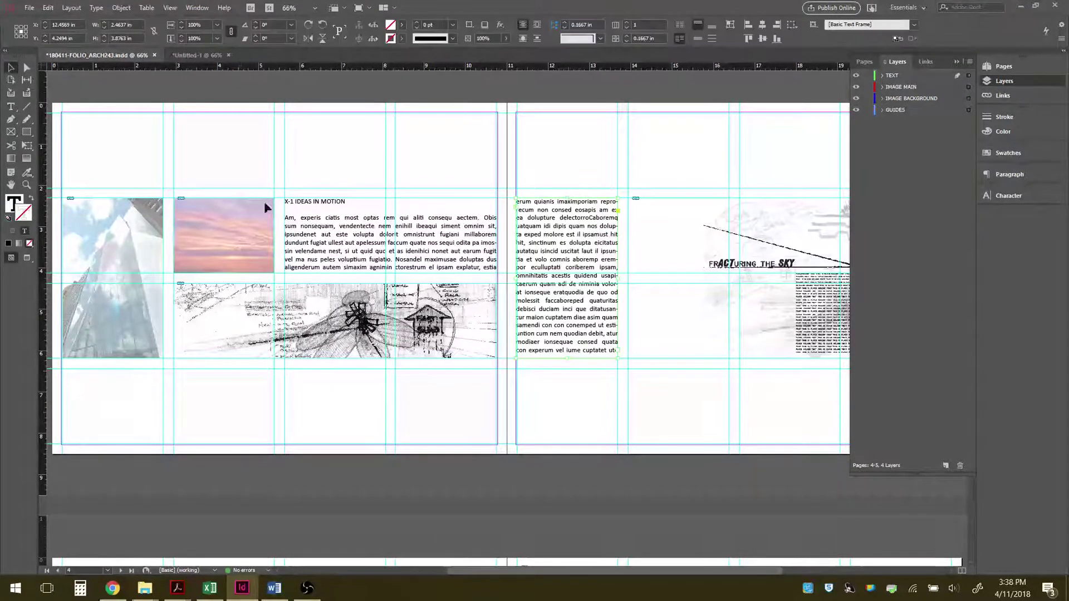
left_click(558, 364)
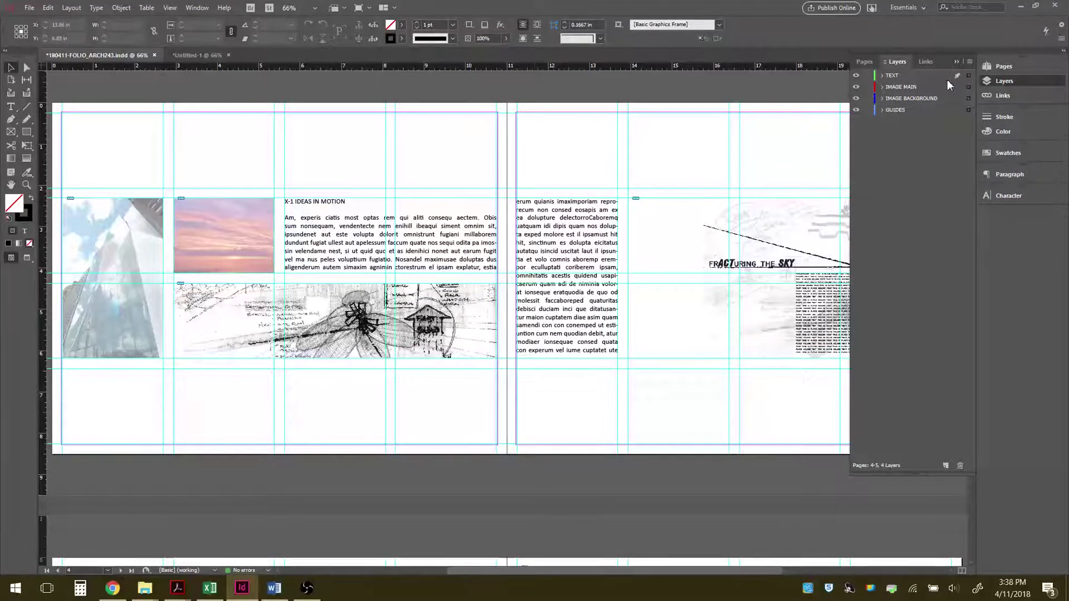
left_click(955, 61)
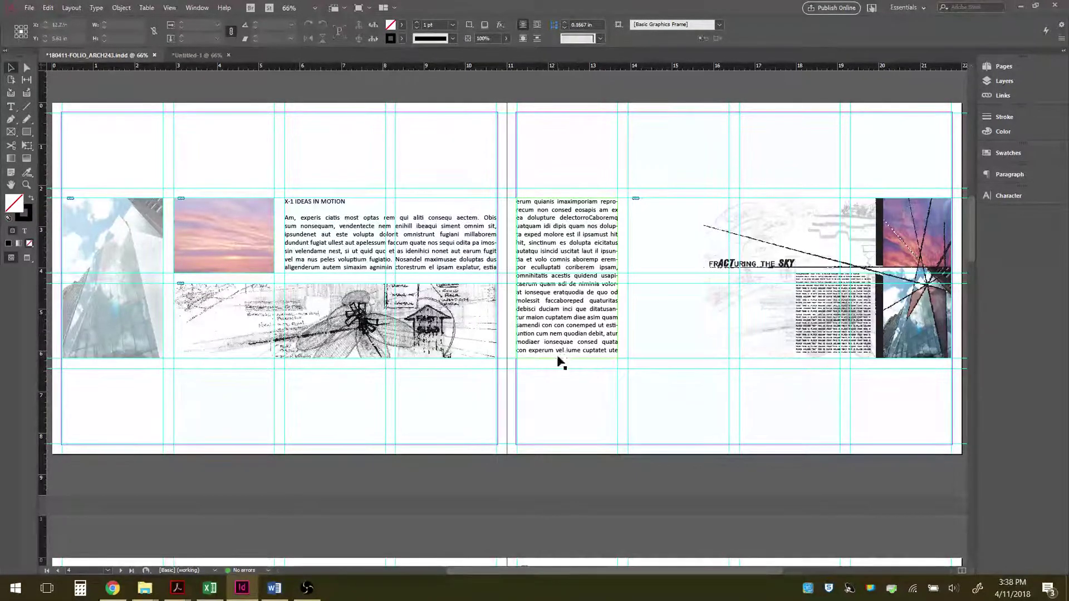
scroll(562, 362, "down", 8)
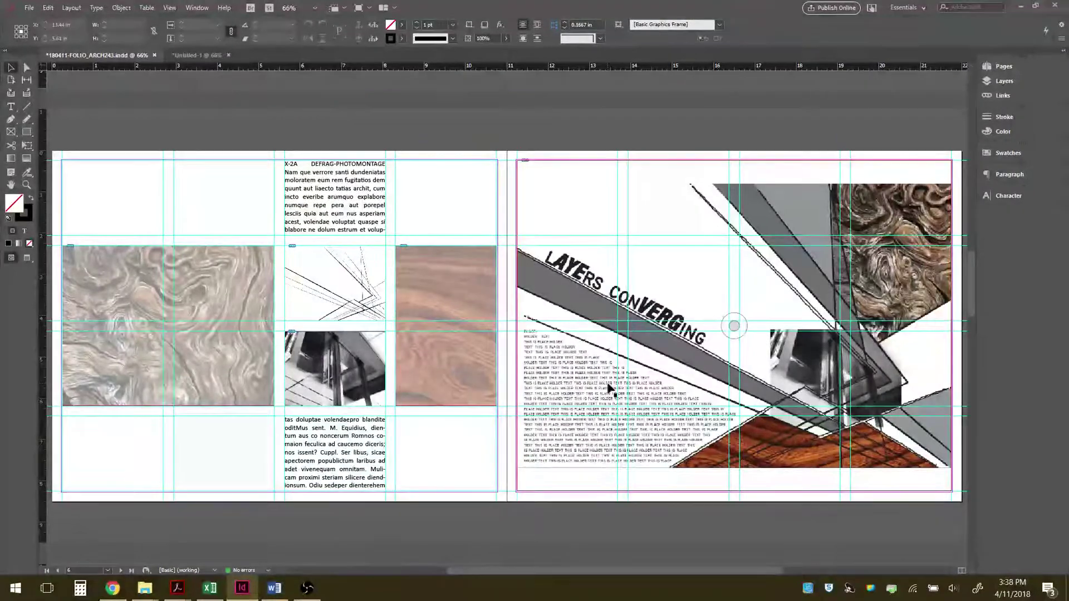
scroll(610, 385, "up", 7)
scroll(581, 379, "up", 1)
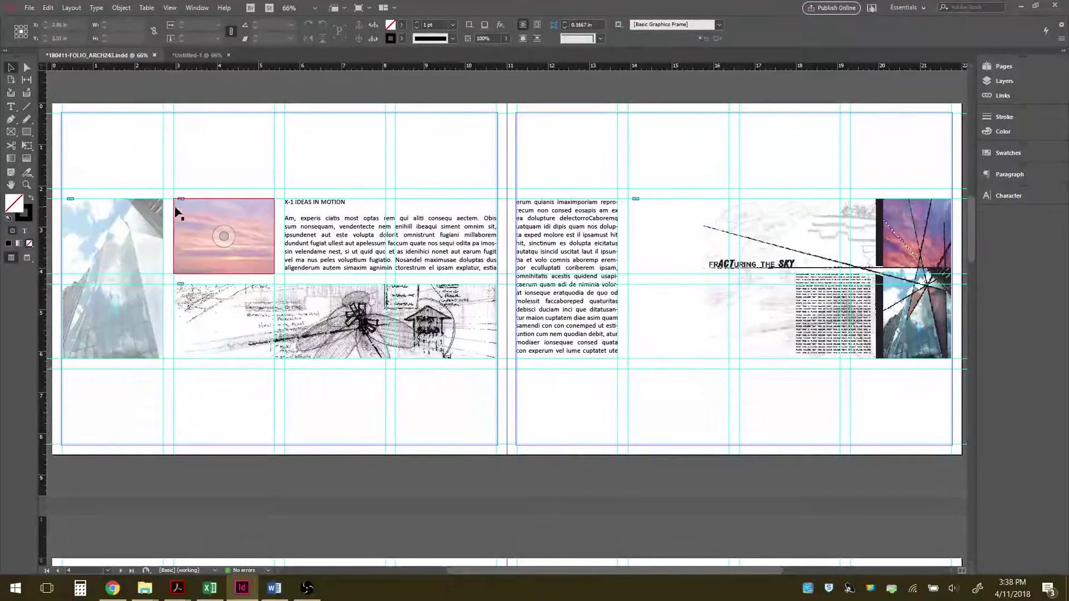
scroll(613, 373, "down", 9)
scroll(579, 362, "down", 2)
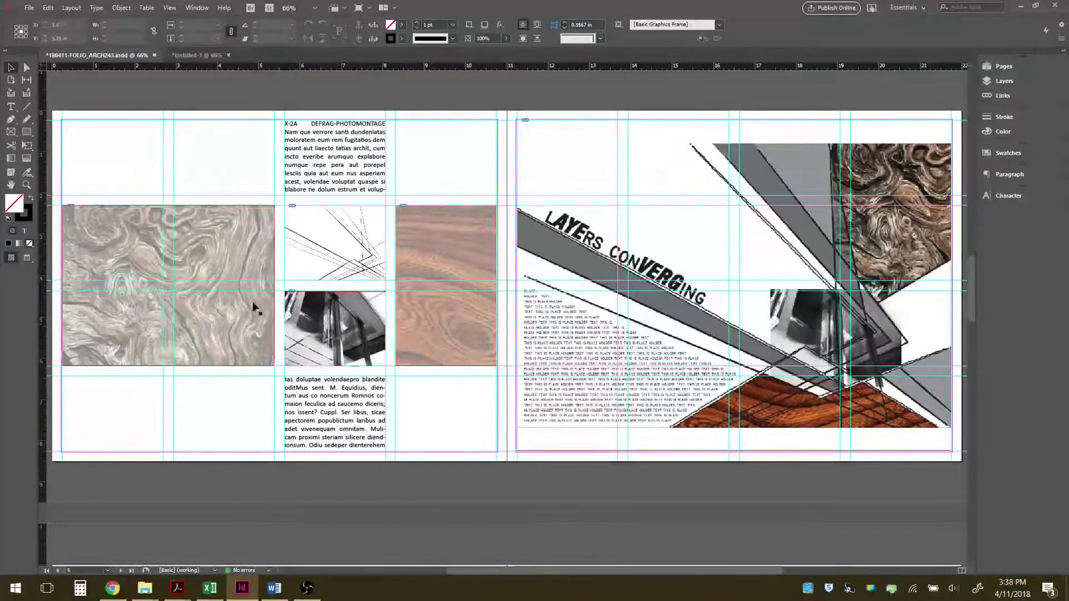
Step: Narrow page 6's gray burl wood image to the first column and move the two small images into the second column
left_click(221, 260)
left_click_drag(274, 286, 162, 287)
left_click(312, 242)
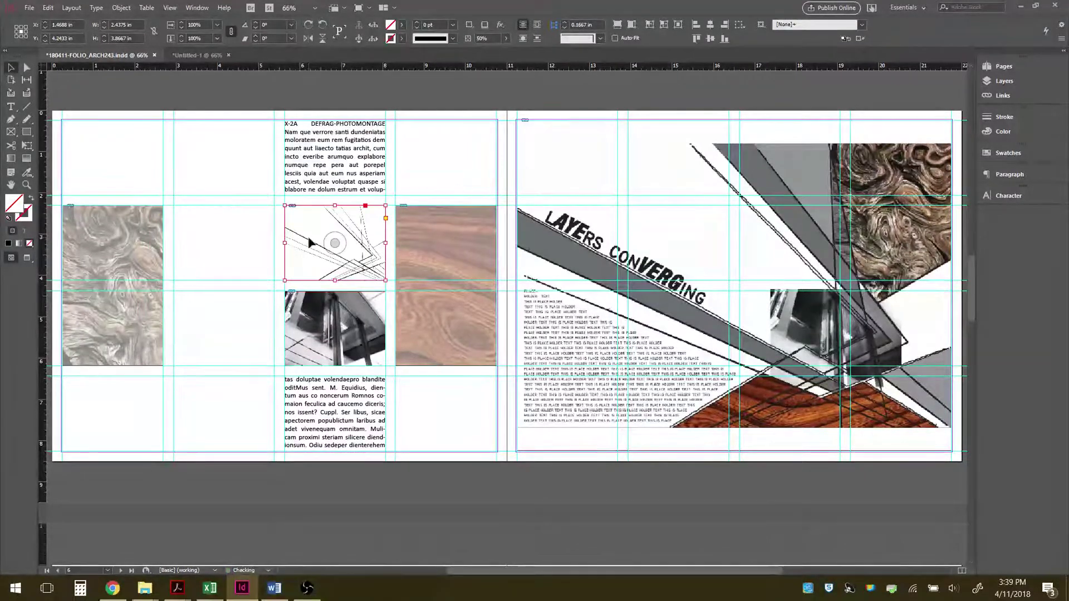
left_click_drag(365, 238, 255, 237)
left_click_drag(356, 318, 245, 319)
Step: Move the two X-2A text frames on page 6 vertically into the third column's middle rows, level with the images
left_click_drag(335, 157, 341, 245)
left_click_drag(364, 412, 363, 329)
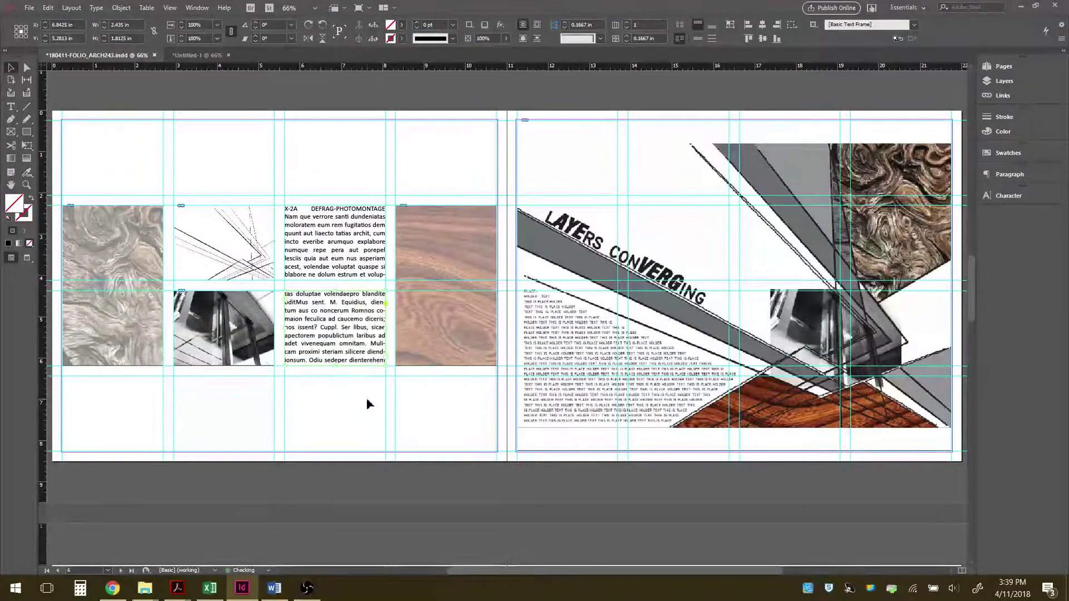
left_click(371, 405)
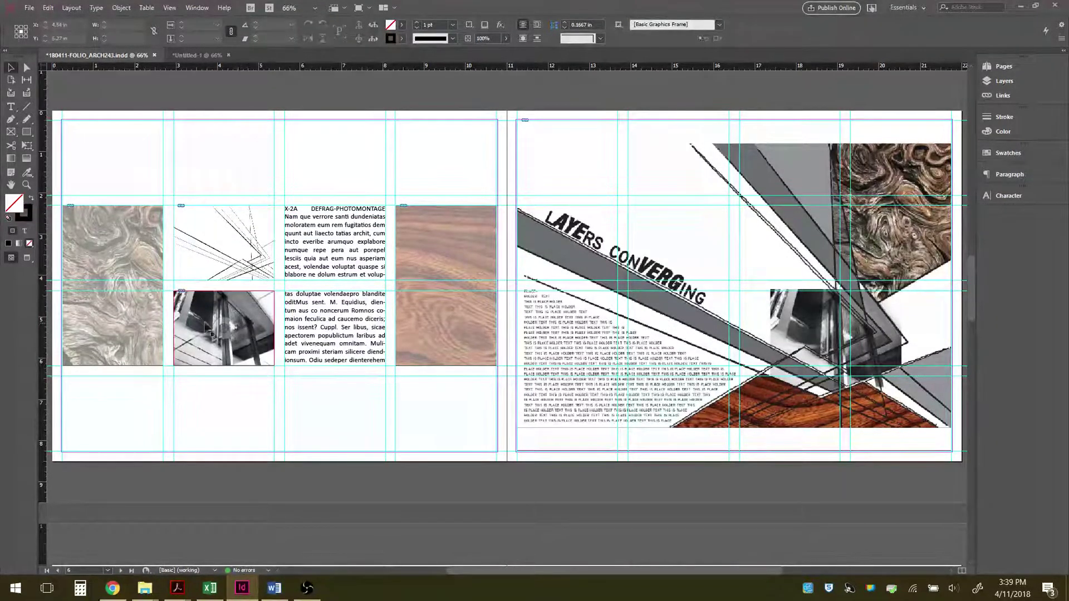
left_click(132, 252)
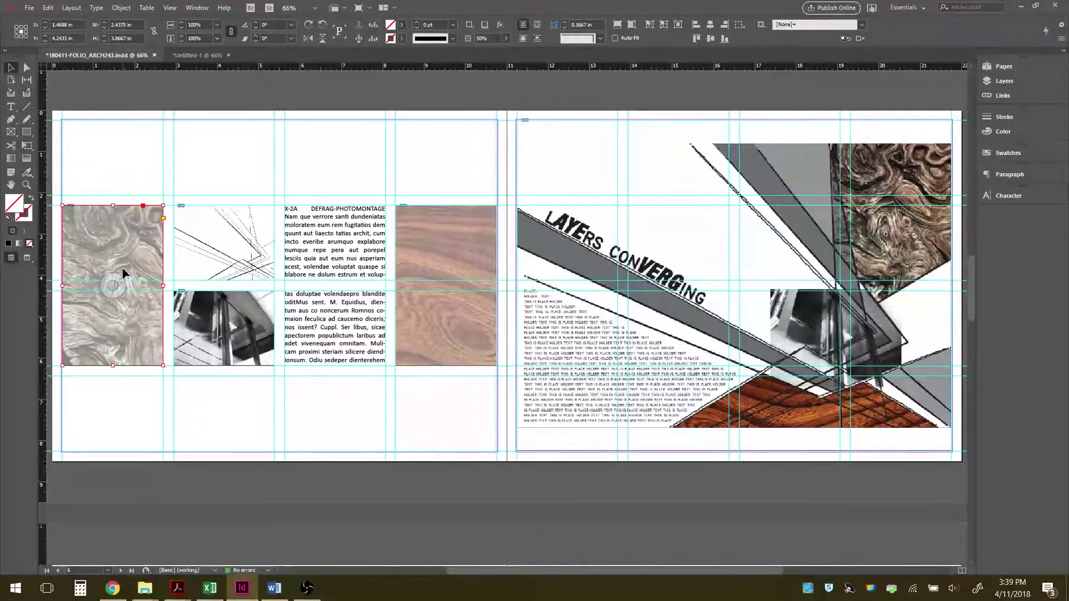
left_click(260, 317)
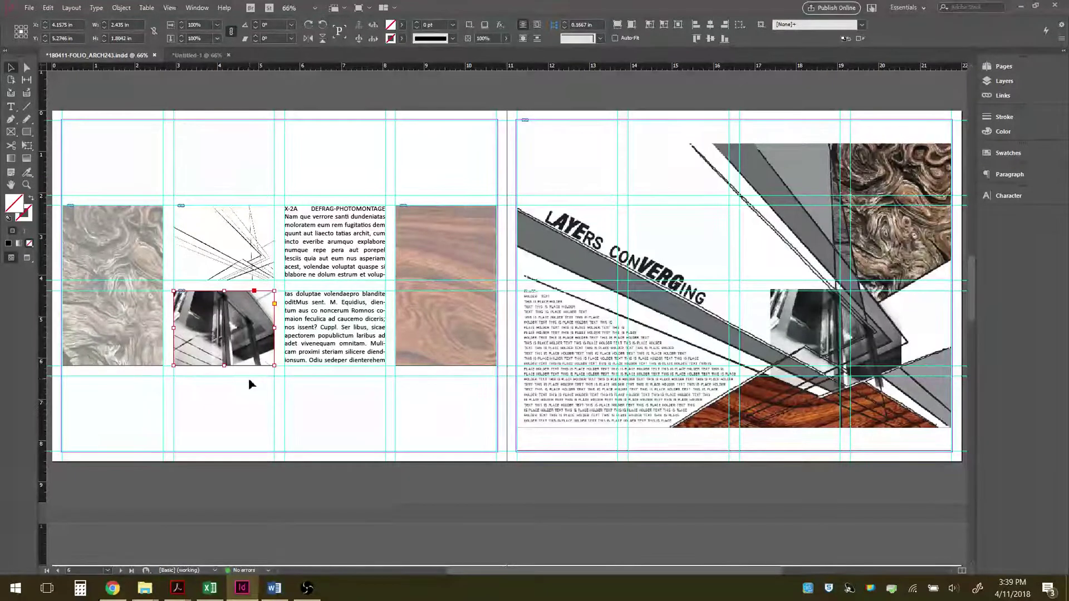
Step: Crop page 7's Layers Converging image frame to the middle rows, about 3.88 in high, and fit its content proportionally
left_click(593, 338)
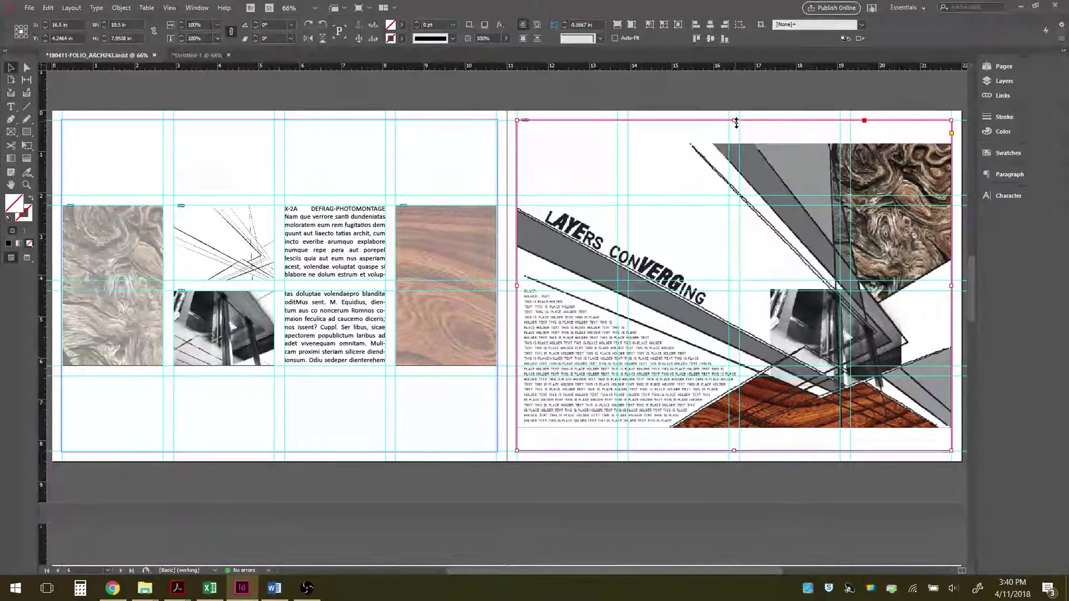
left_click_drag(735, 120, 737, 208)
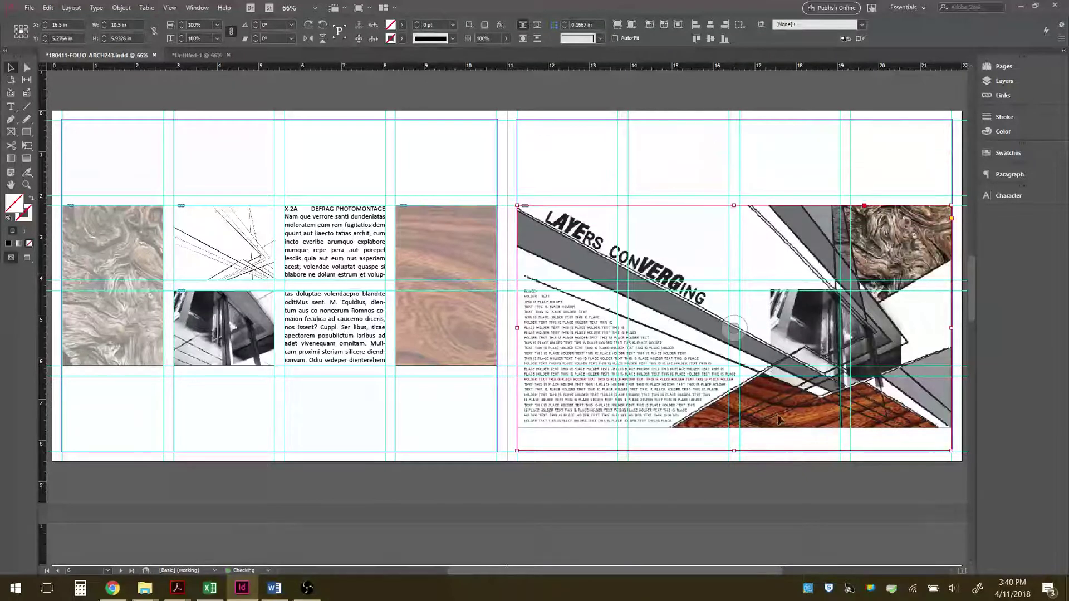
left_click_drag(730, 400, 726, 366)
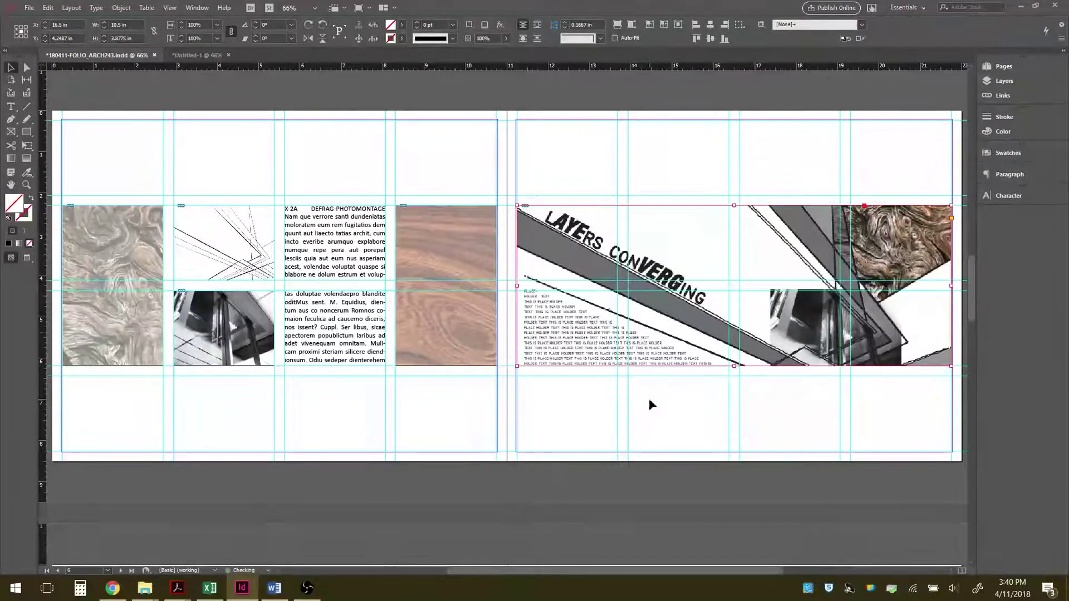
left_click(632, 25)
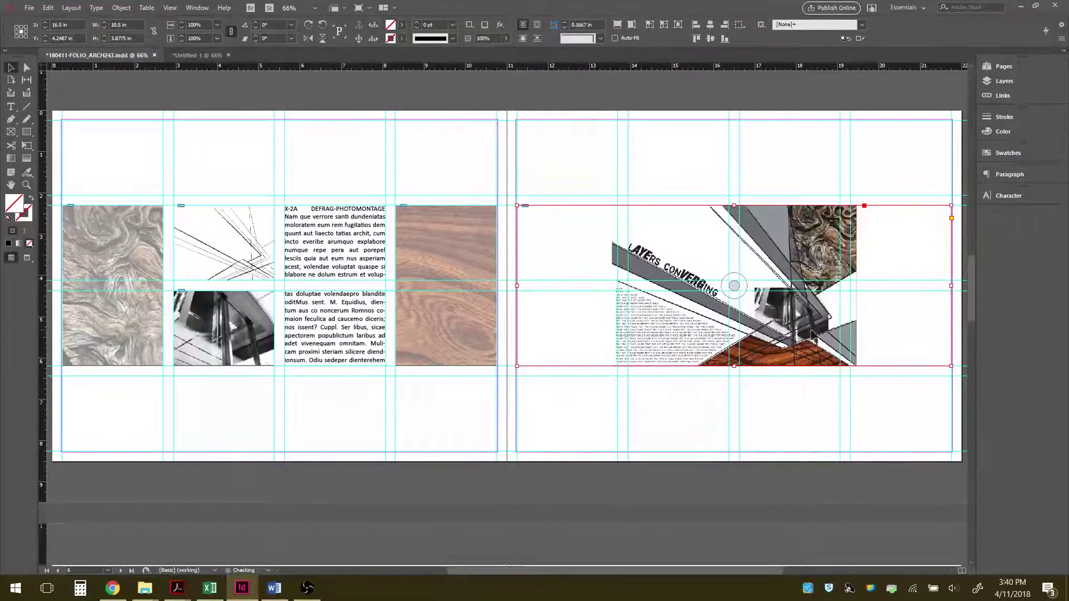
Step: Try to shift the Layers Converging image sideways inside its frame, then undo the move and deselect it
left_click(735, 288)
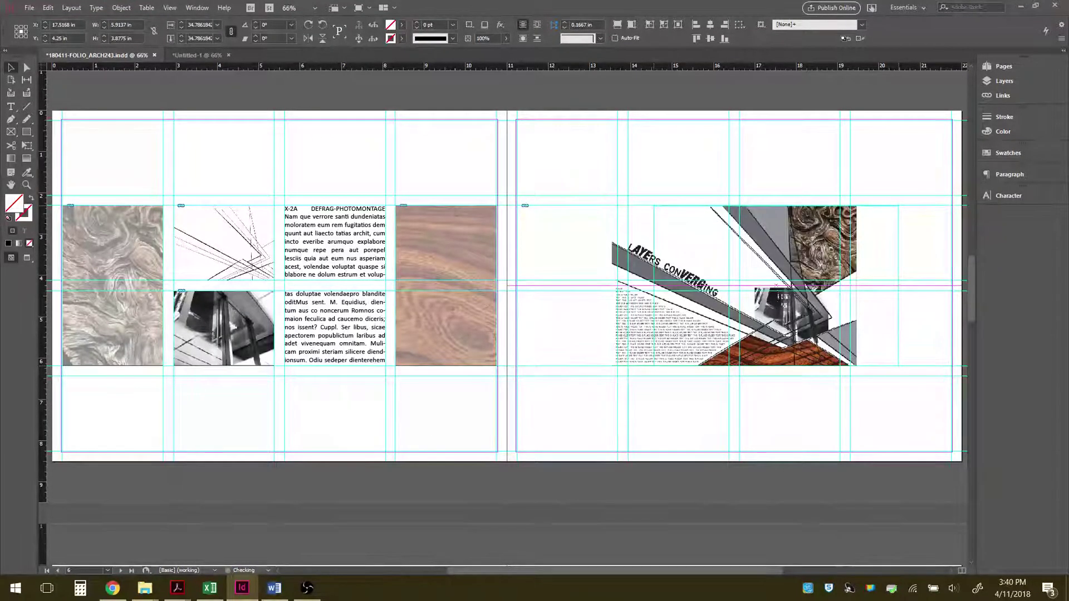
left_click_drag(776, 288, 777, 287)
key("ctrl+z")
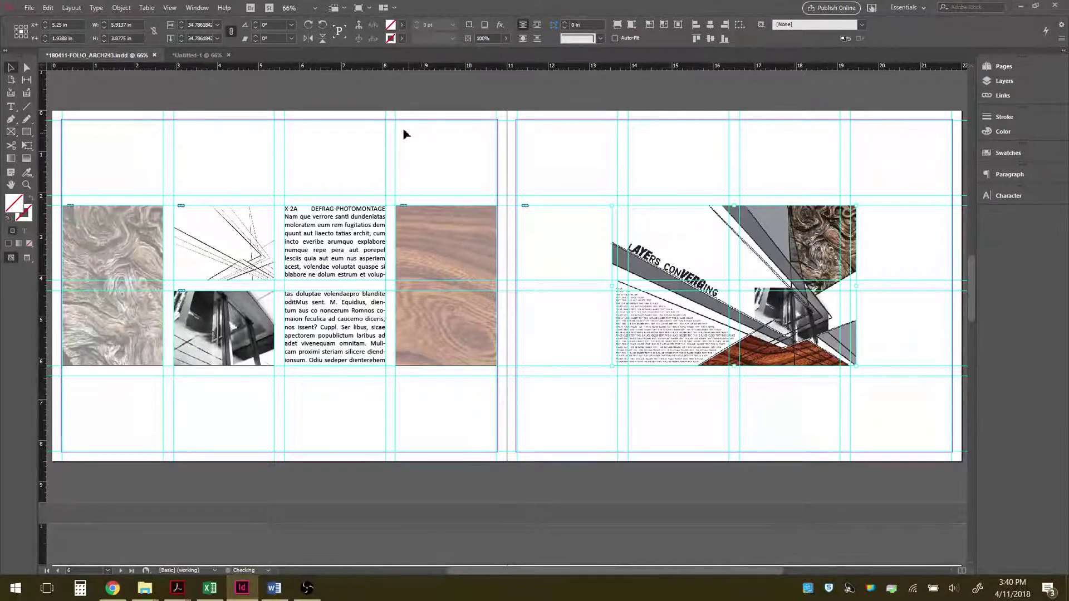
left_click(572, 170)
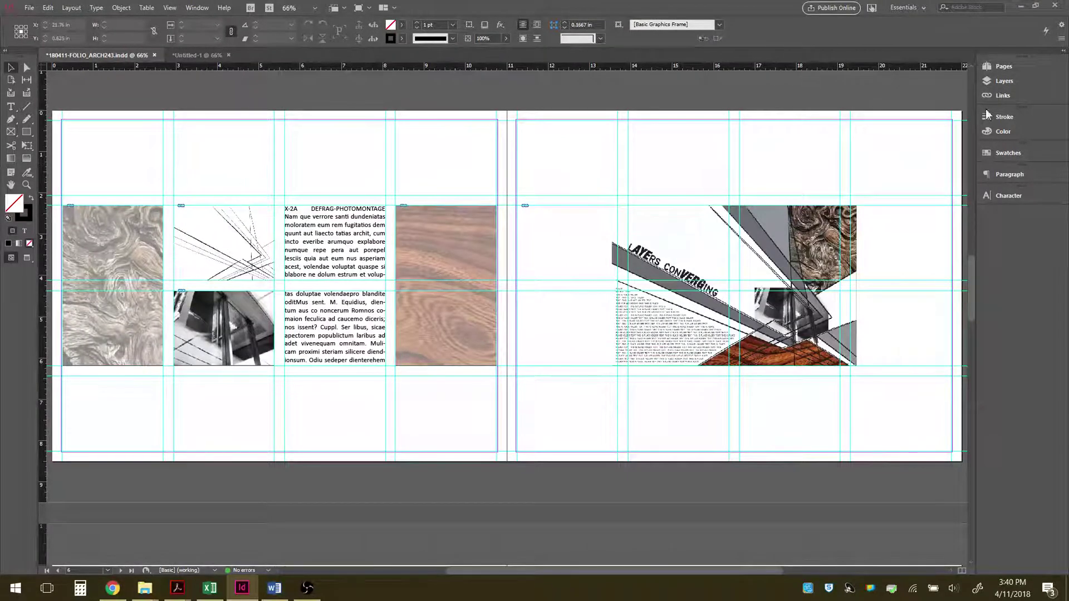
Step: Hide the GUIDES layer to view the spread without guides, and show the layer again
left_click(1003, 84)
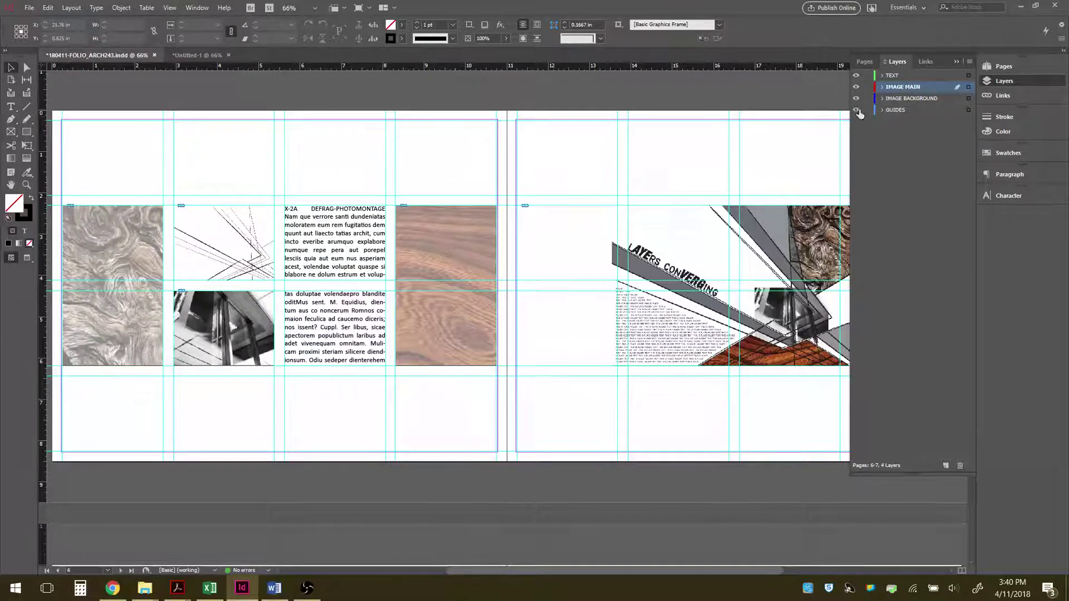
left_click(857, 110)
left_click(959, 65)
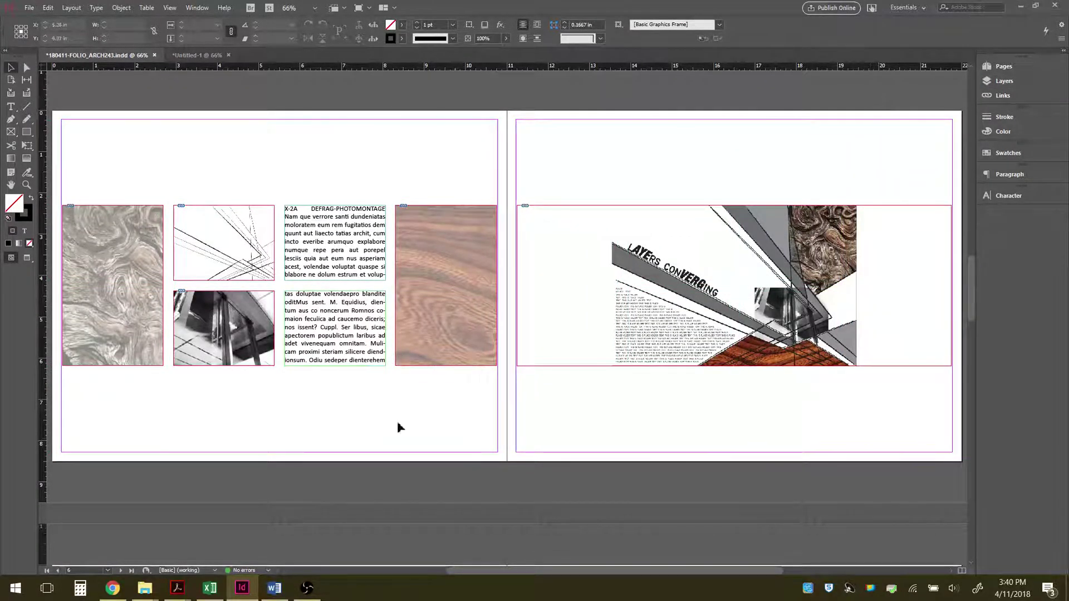
left_click(1004, 81)
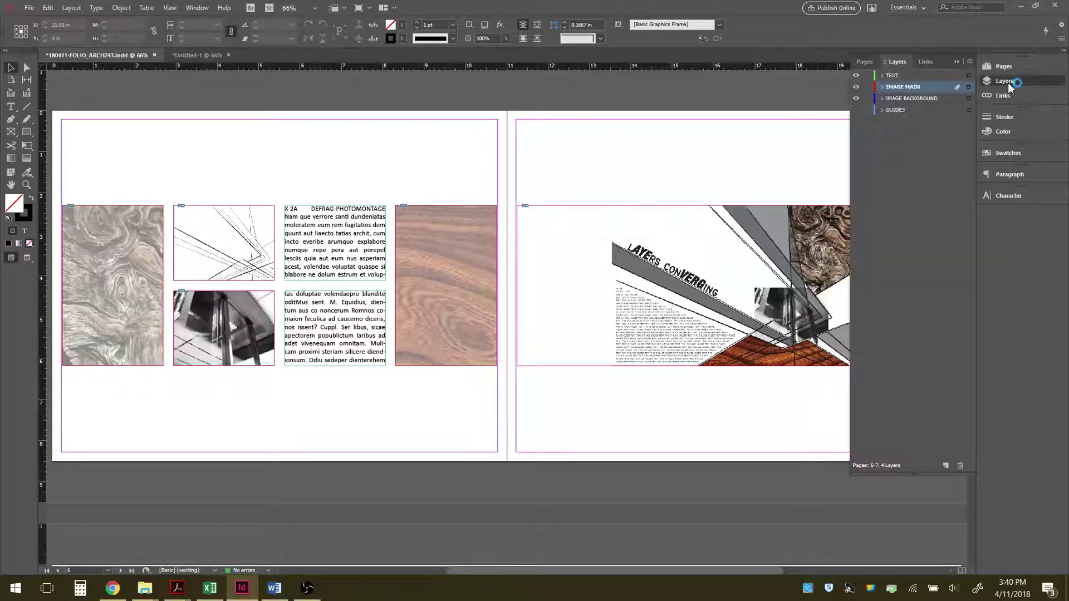
left_click(856, 110)
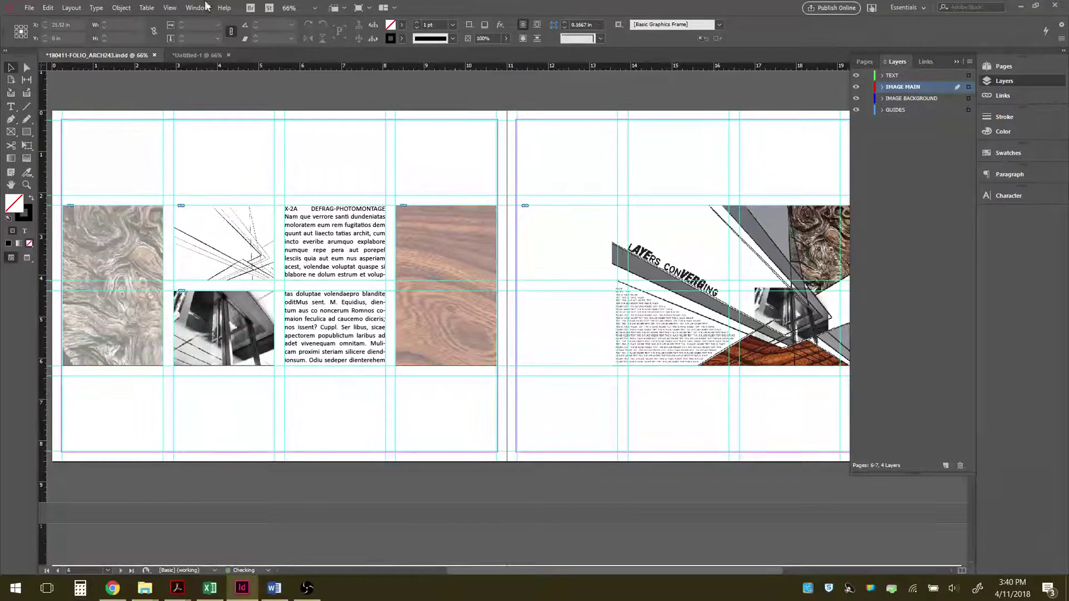
Step: View the spread in Preview screen mode with the Layers panel collapsed, and return to Normal mode
left_click(172, 9)
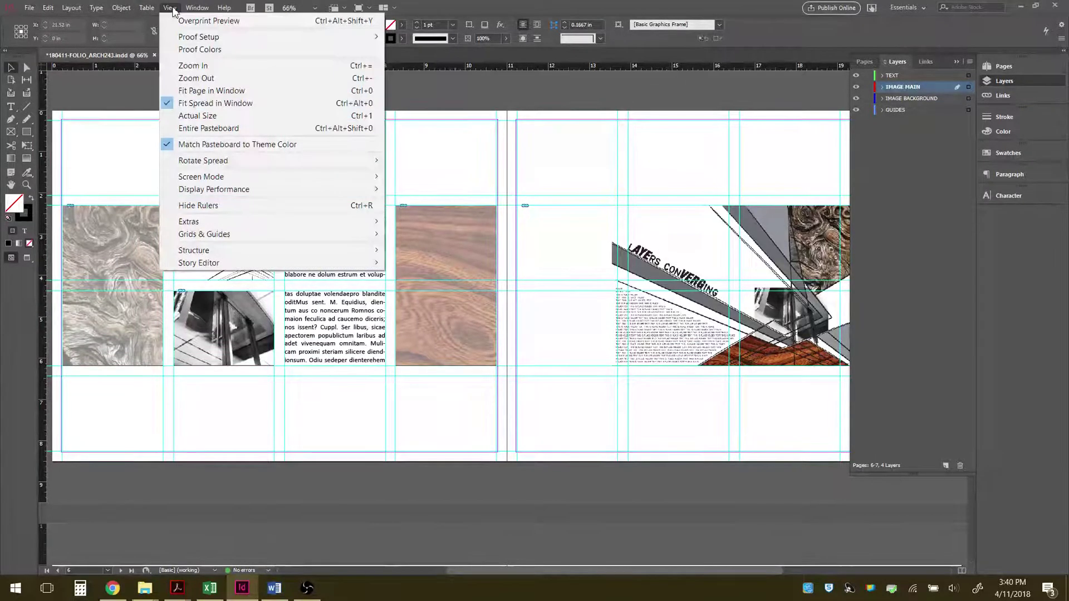
mouse_move(203, 178)
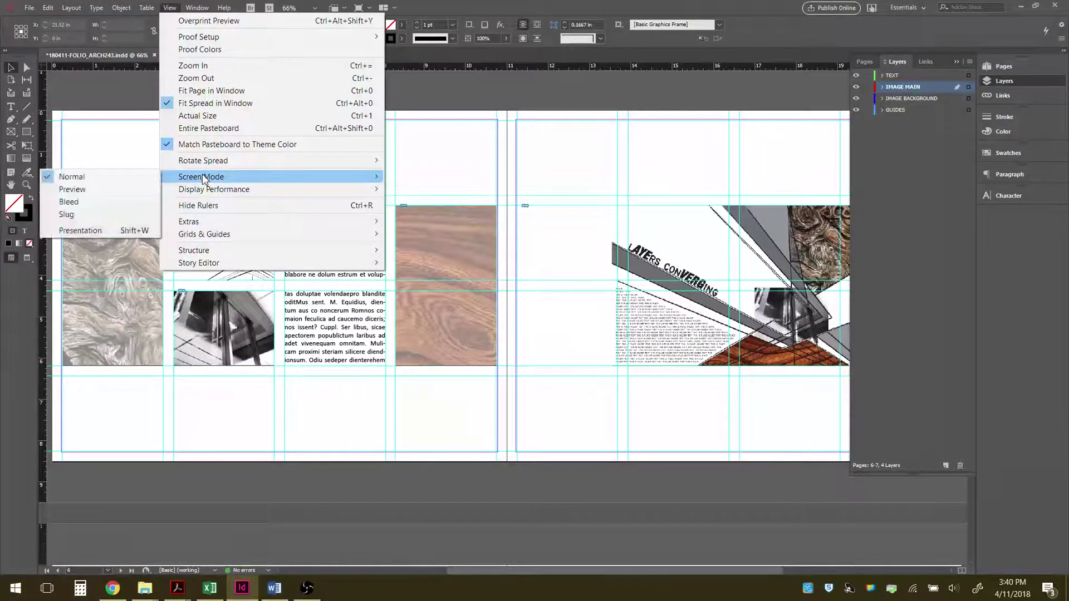
left_click(79, 189)
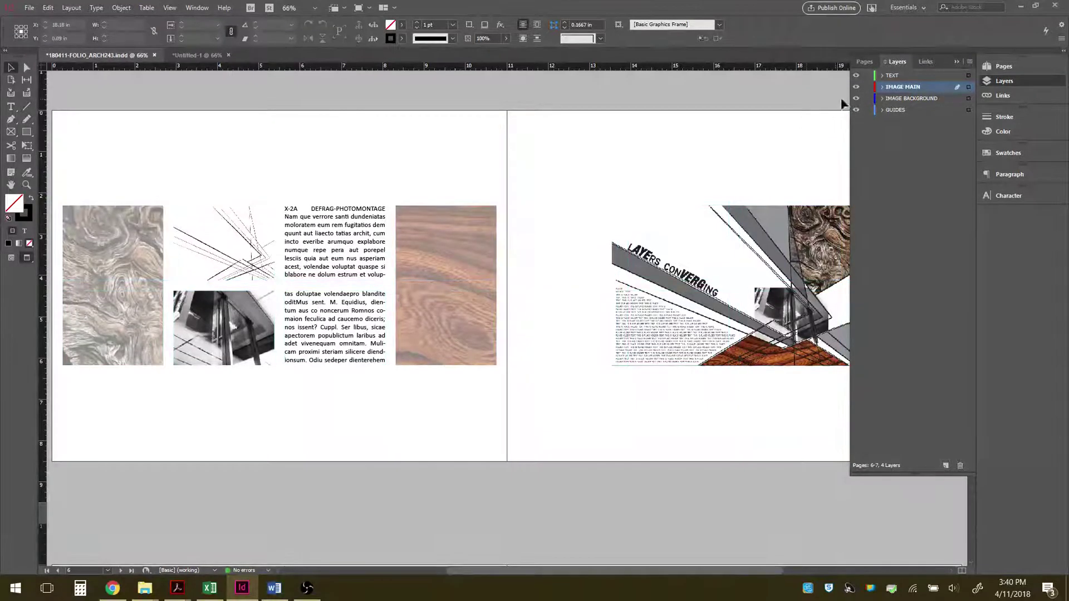
left_click(956, 60)
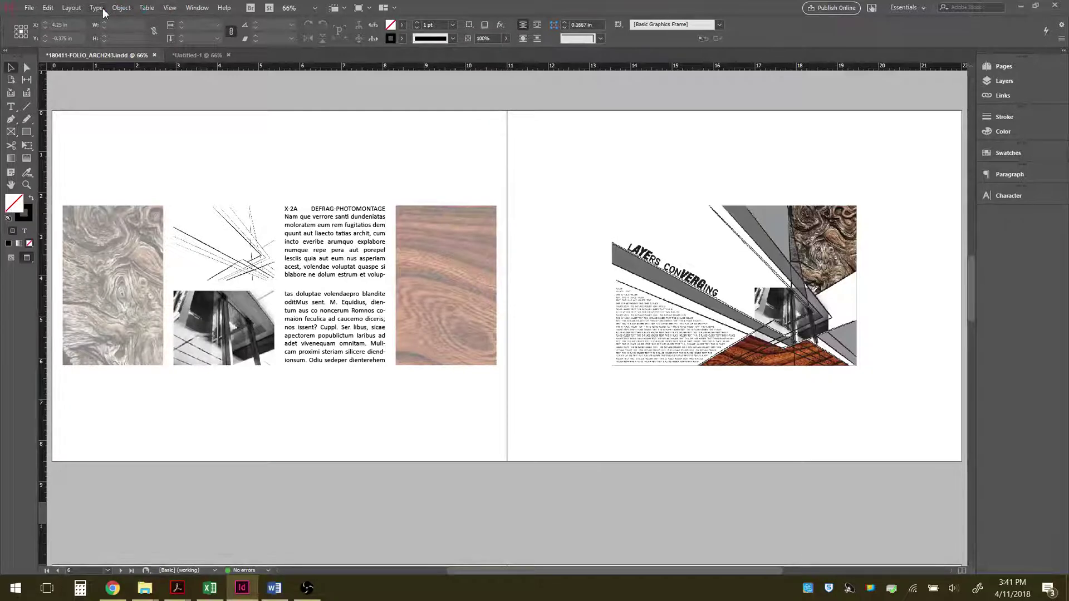
left_click(170, 8)
mouse_move(191, 179)
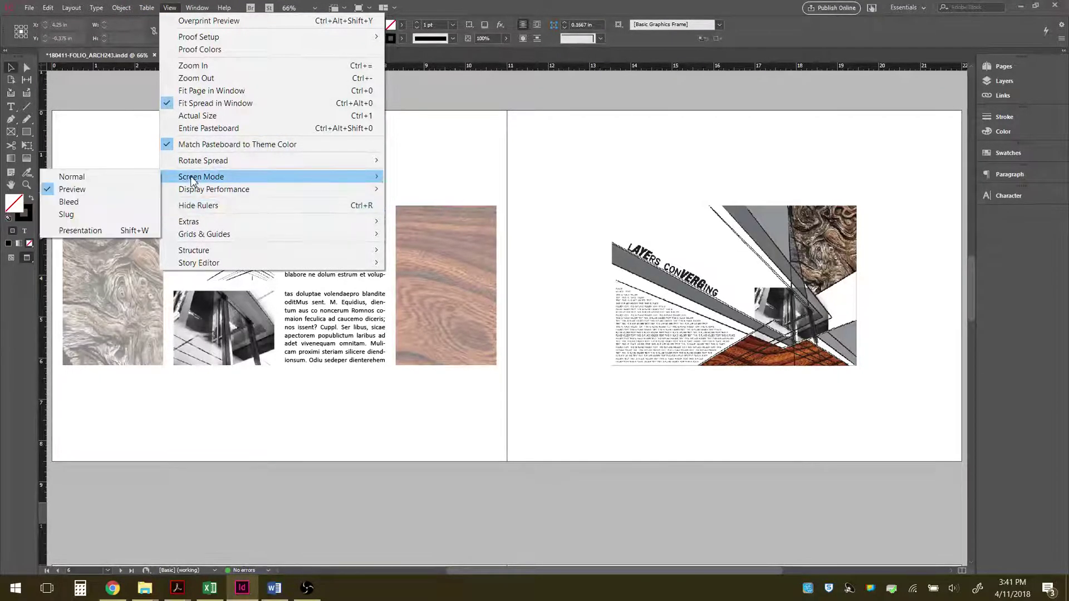
left_click(72, 176)
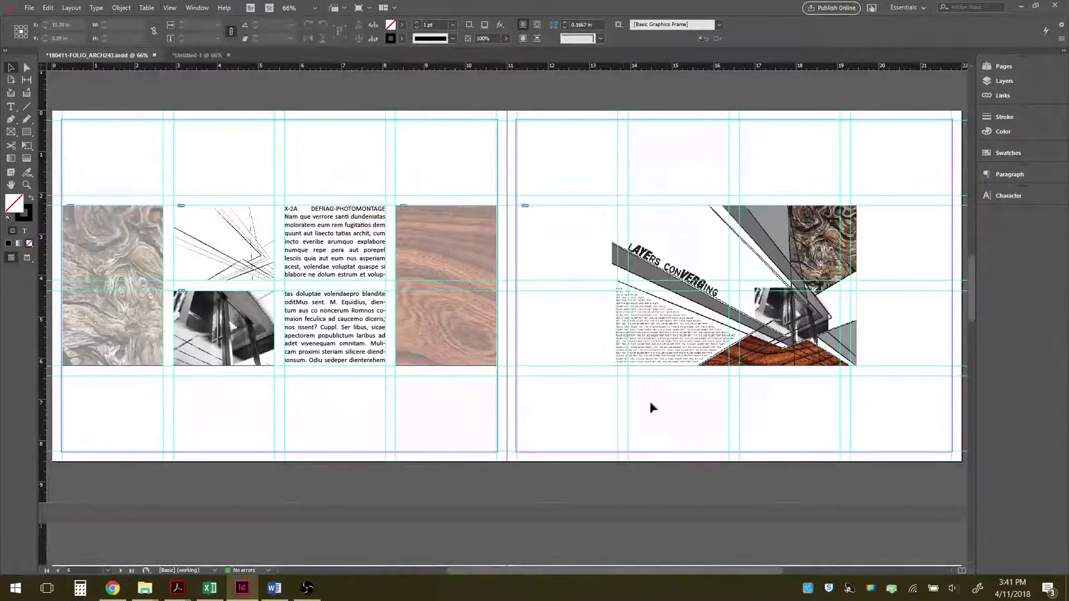
Step: Move page 9's black-and-tan model image horizontally to the page center at X 16.5 in and deselect it
scroll(553, 332, "down", 10)
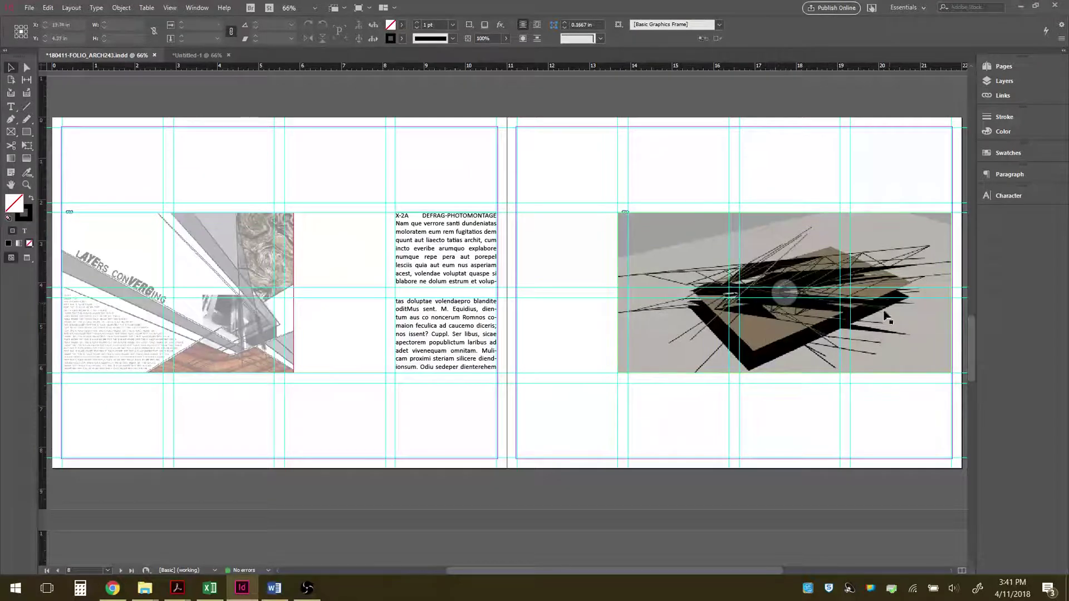
double_click(902, 345)
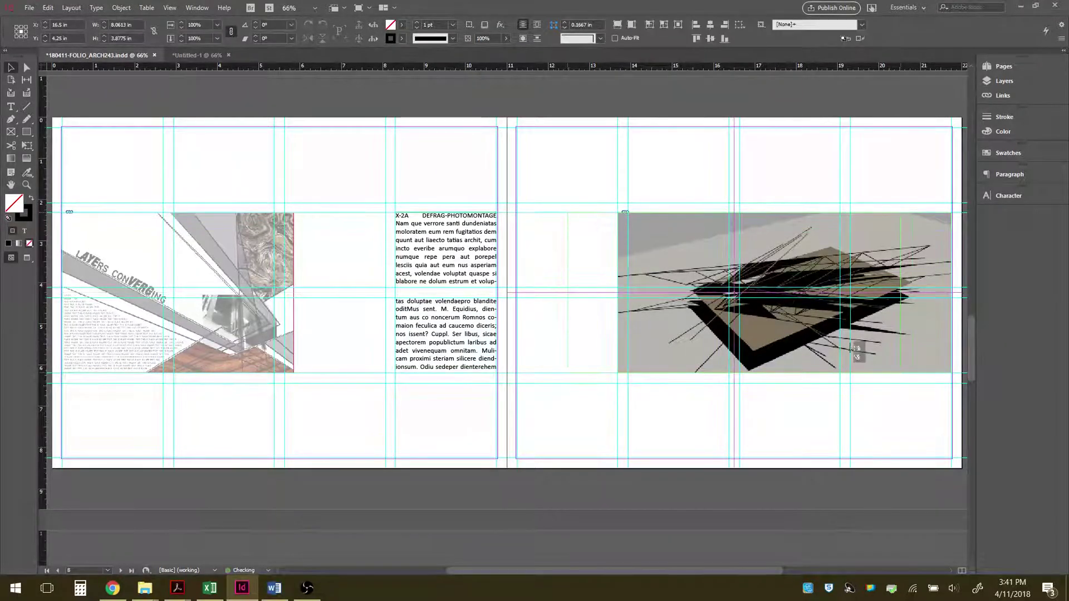
left_click_drag(847, 354, 850, 349)
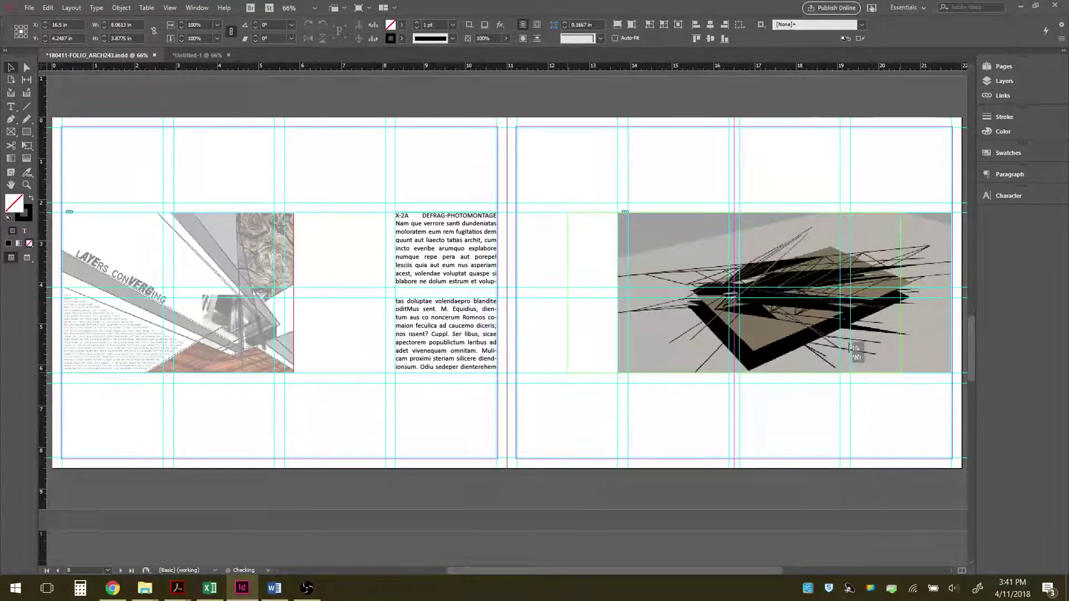
left_click(673, 432)
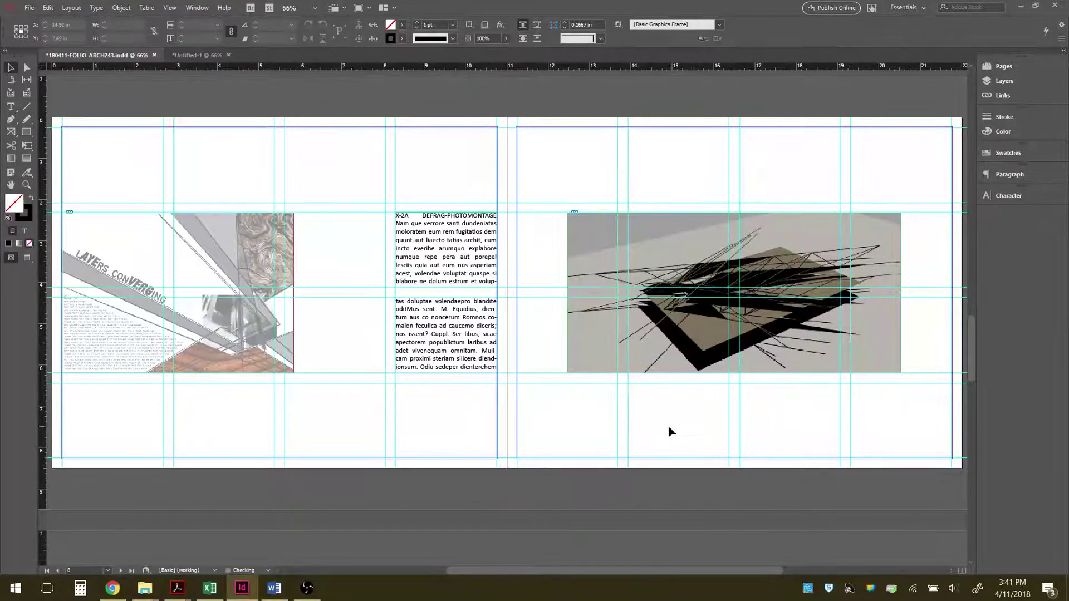
Step: Look through the neighboring spreads to compare how their images and text sit on the grid
scroll(673, 432, "down", 5)
scroll(673, 430, "up", 10)
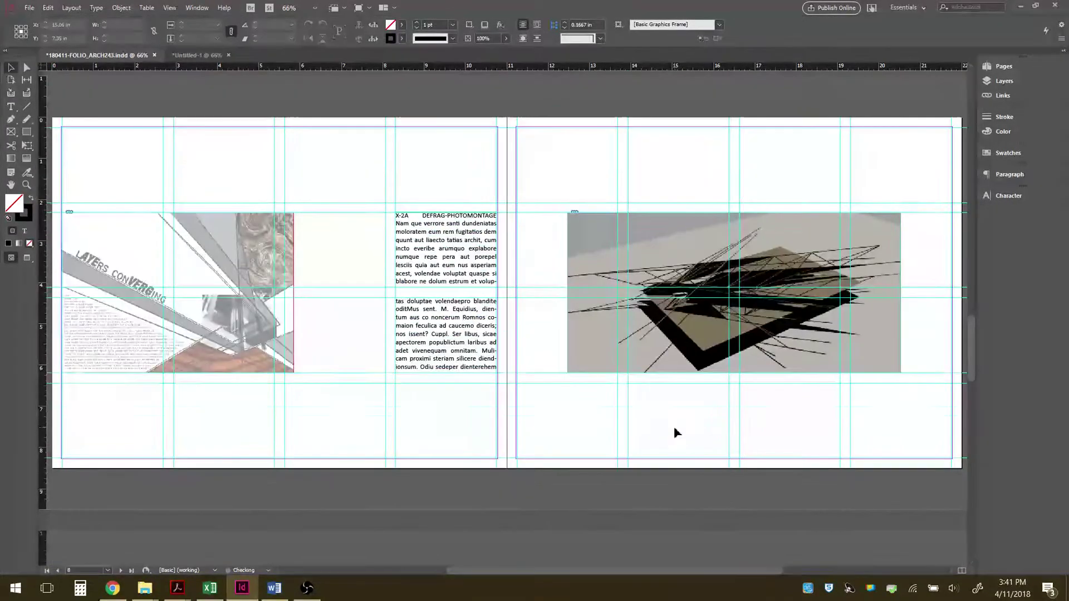
scroll(674, 428, "up", 5)
scroll(529, 377, "down", 11)
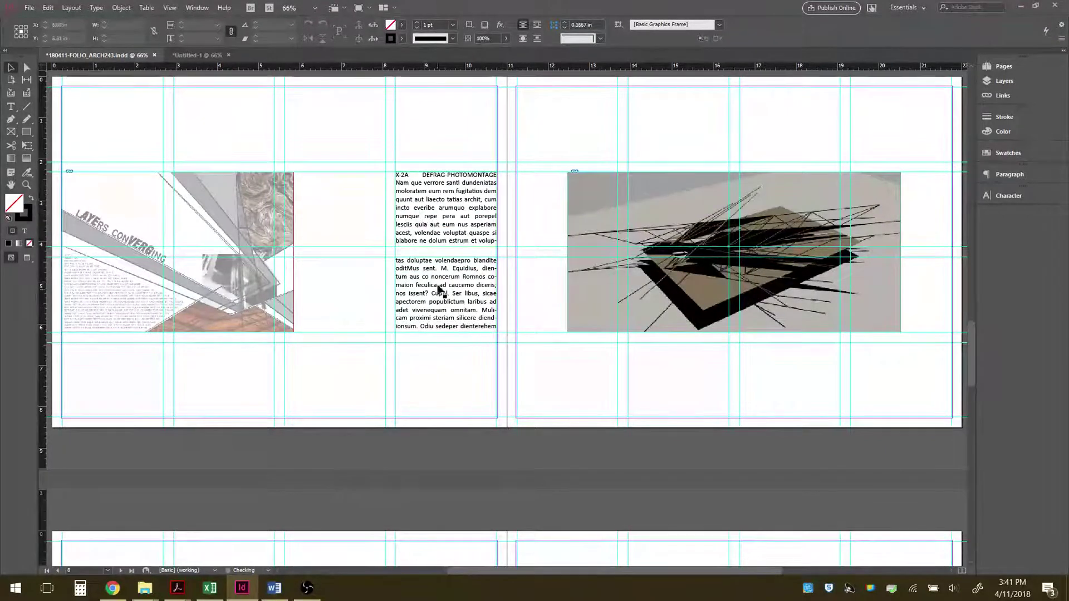
scroll(351, 355, "up", 12)
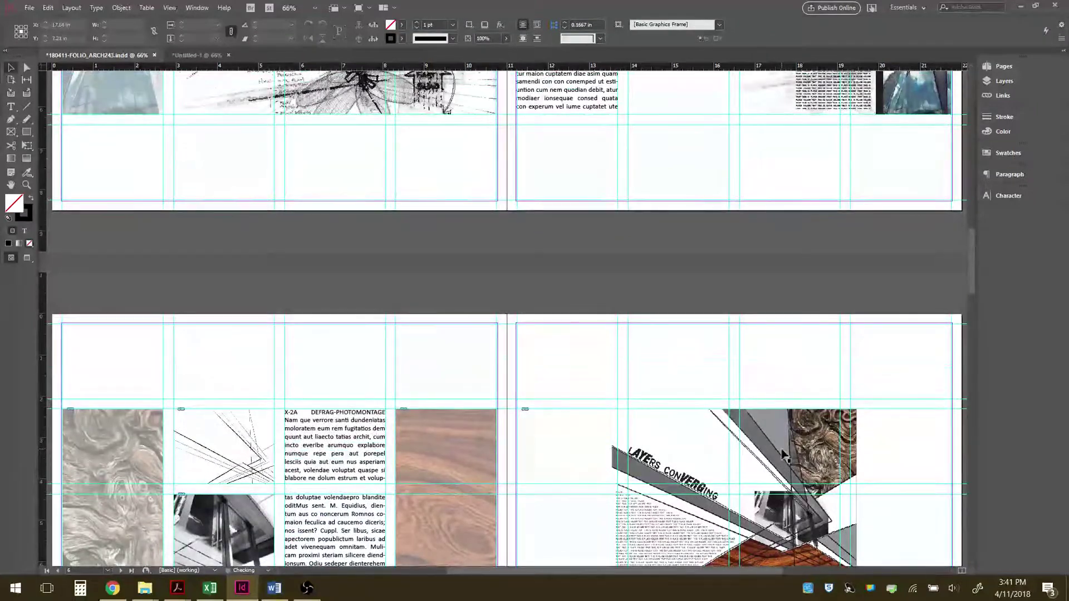
Step: Examine the spreads on pages 4 to 9 for how their images and text columns align to the middle grid rows
scroll(785, 456, "up", 8)
scroll(251, 312, "down", 2)
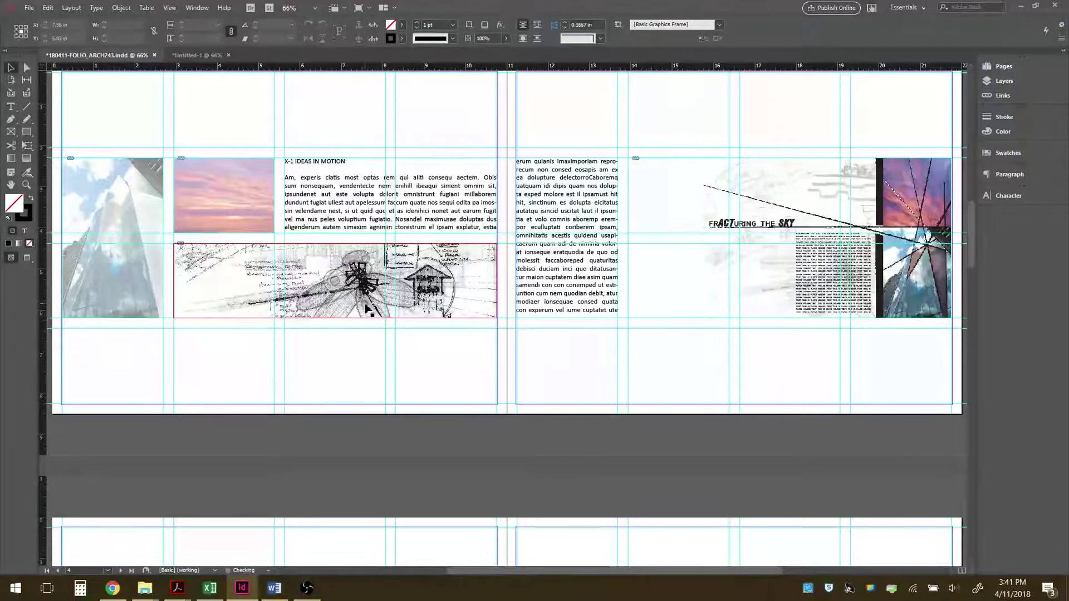
scroll(534, 329, "down", 8)
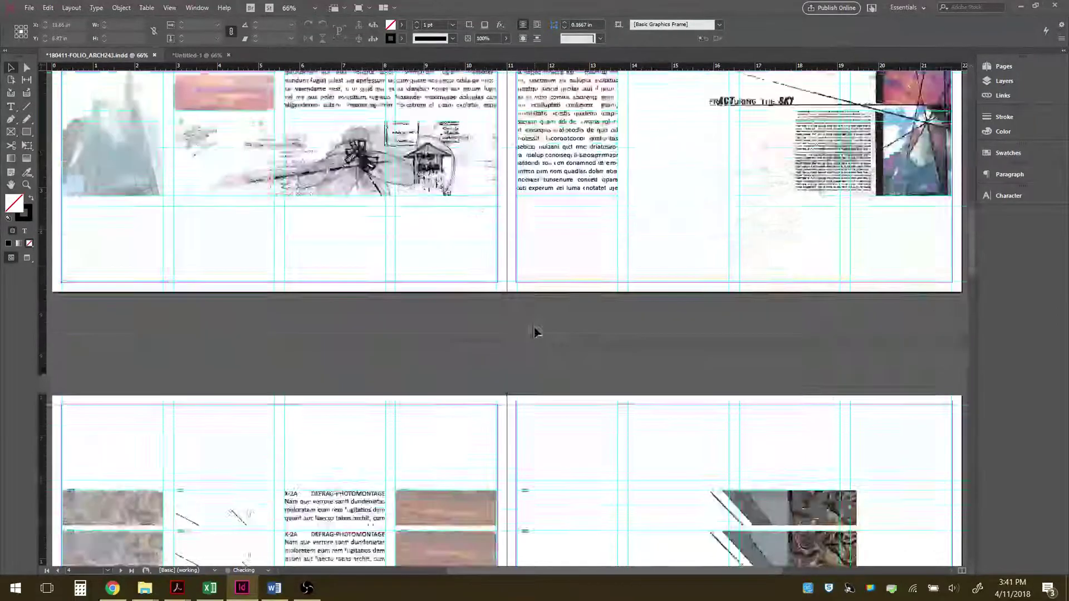
scroll(533, 327, "down", 15)
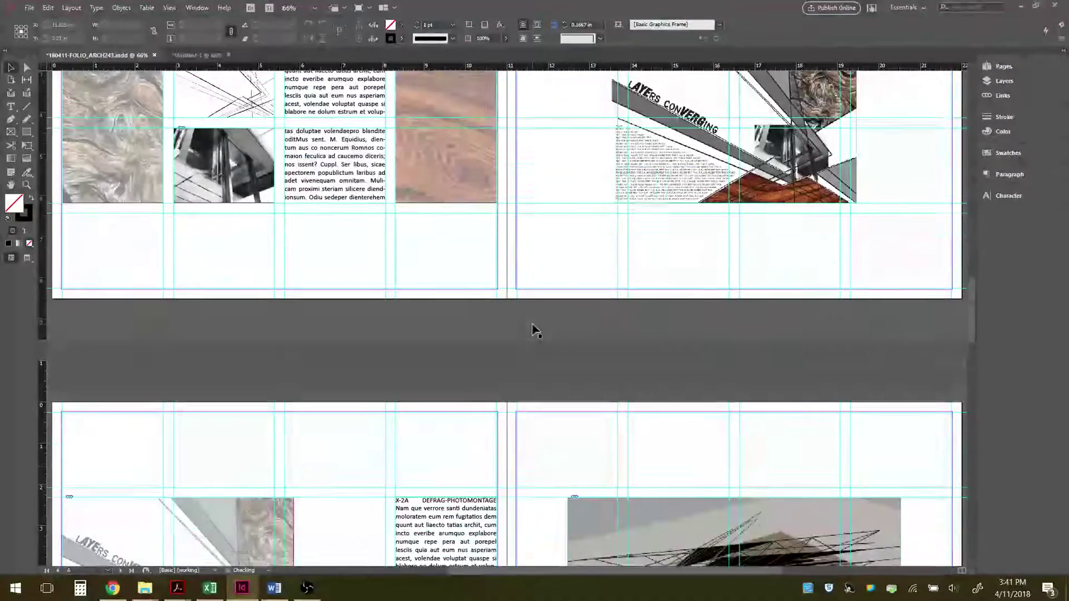
scroll(532, 328, "up", 5)
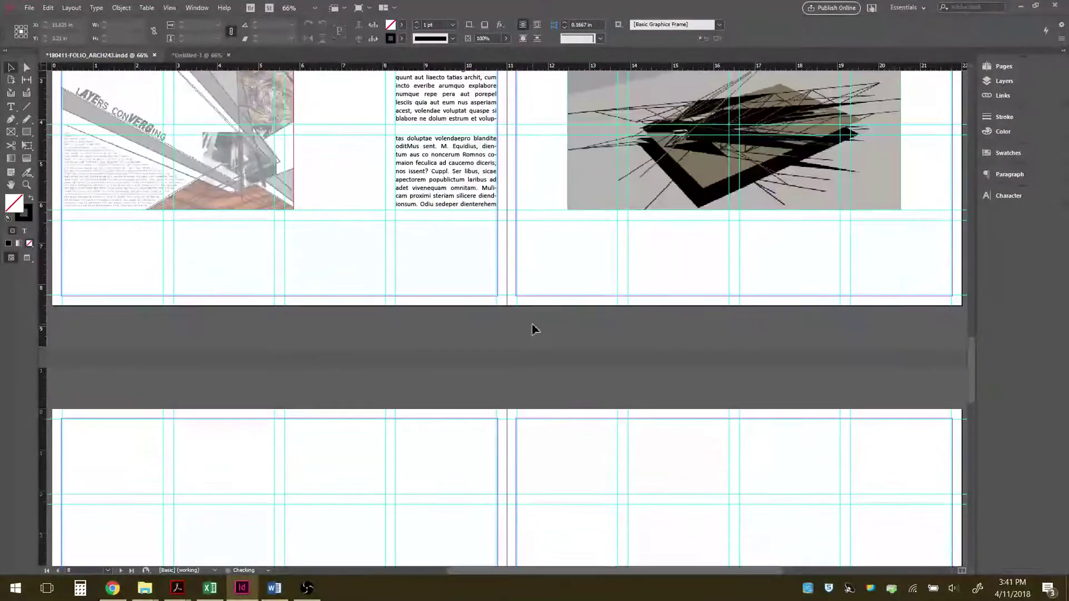
scroll(429, 365, "up", 6)
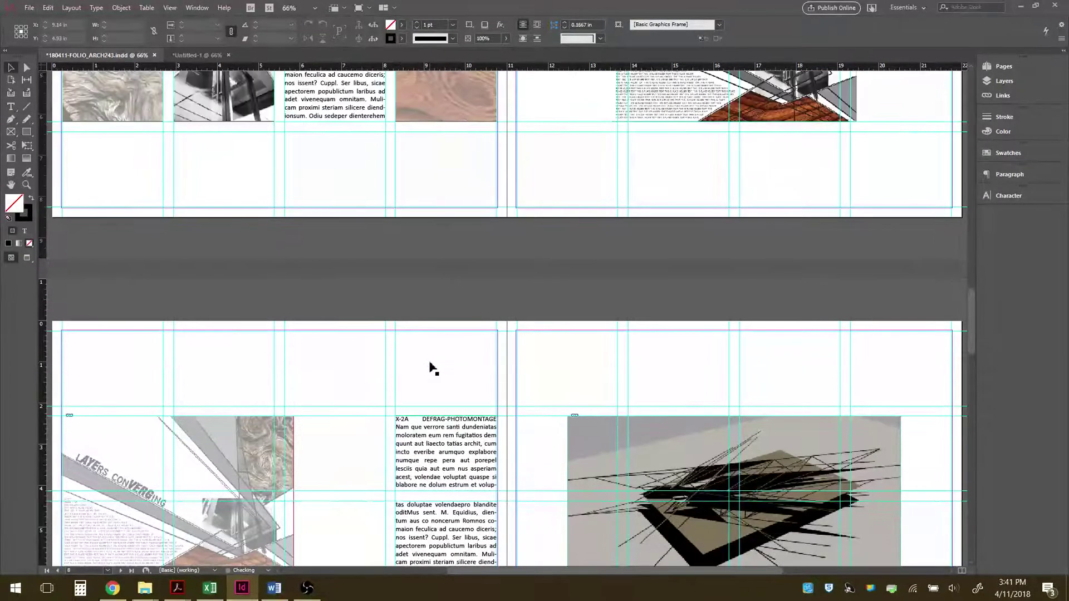
scroll(429, 365, "down", 1)
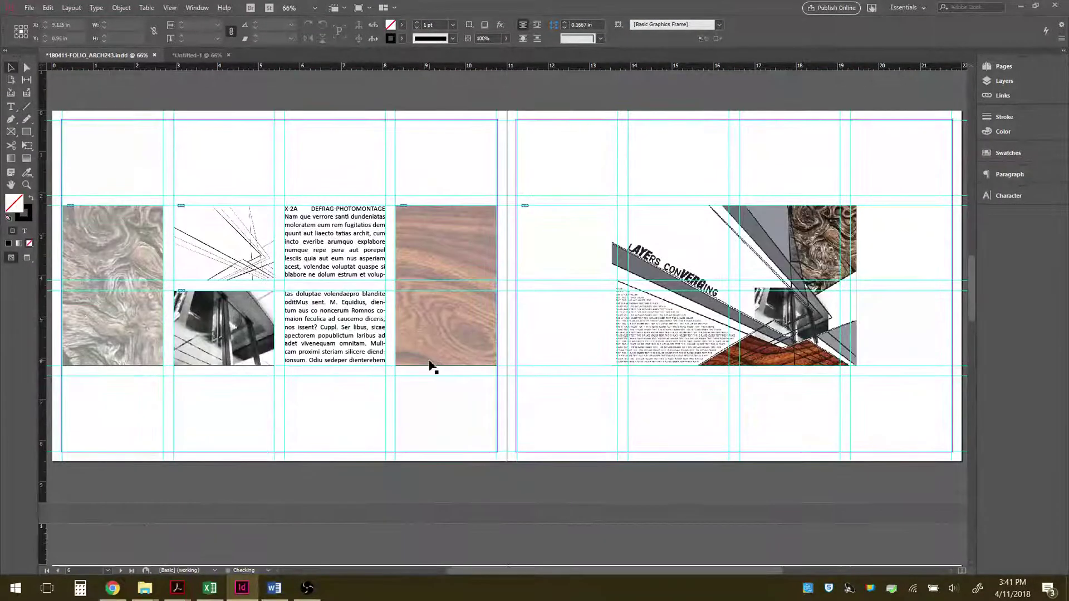
left_click(430, 365)
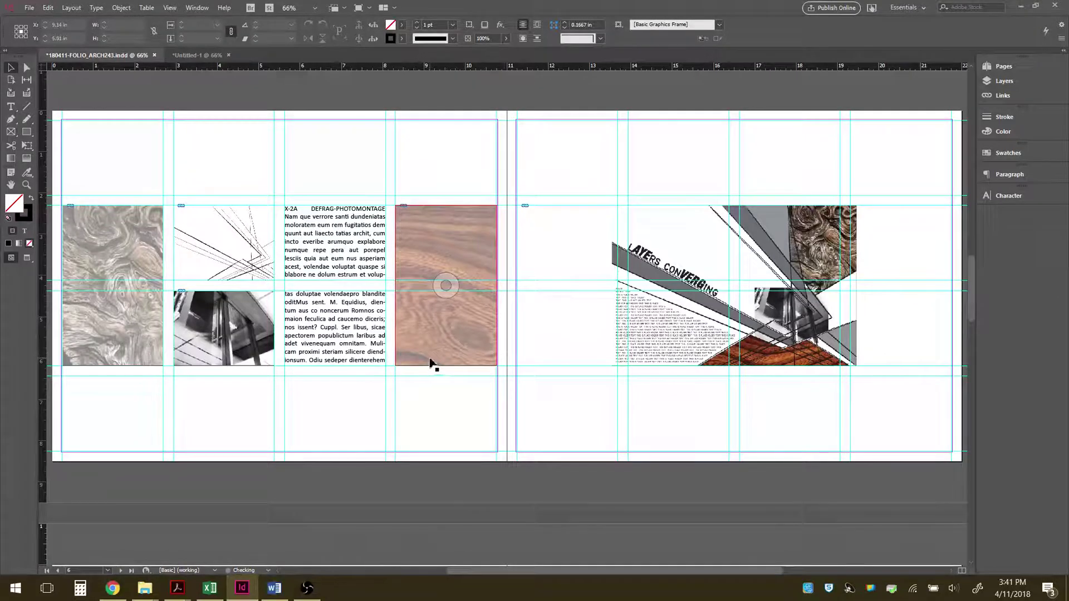
left_click(505, 335)
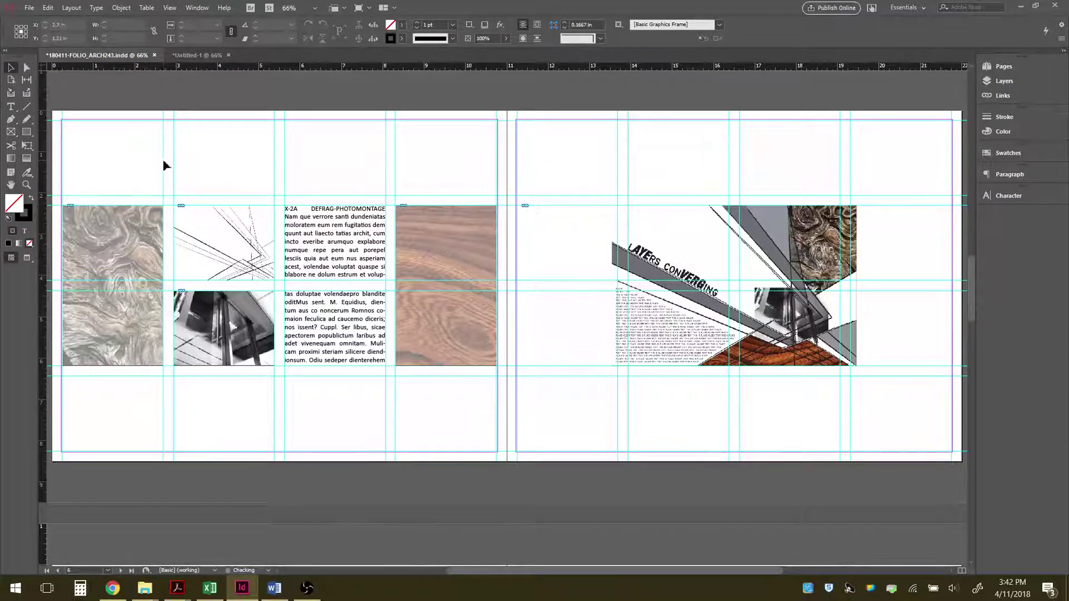
Step: Review the whole document from the cover and table of contents through the blank closing pages
scroll(398, 240, "up", 12)
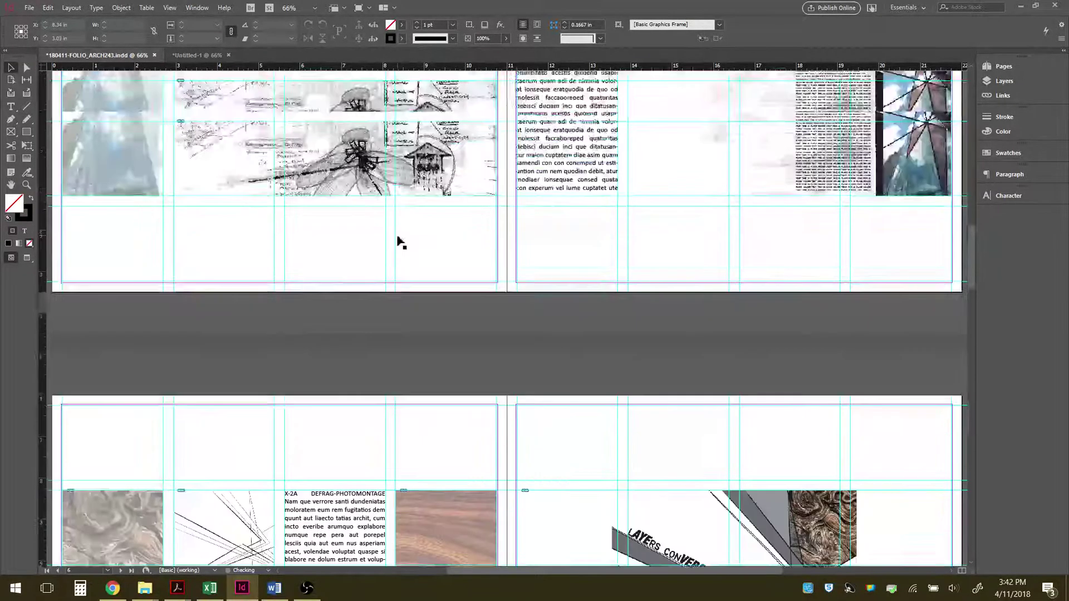
scroll(397, 240, "down", 5)
scroll(397, 240, "down", 15)
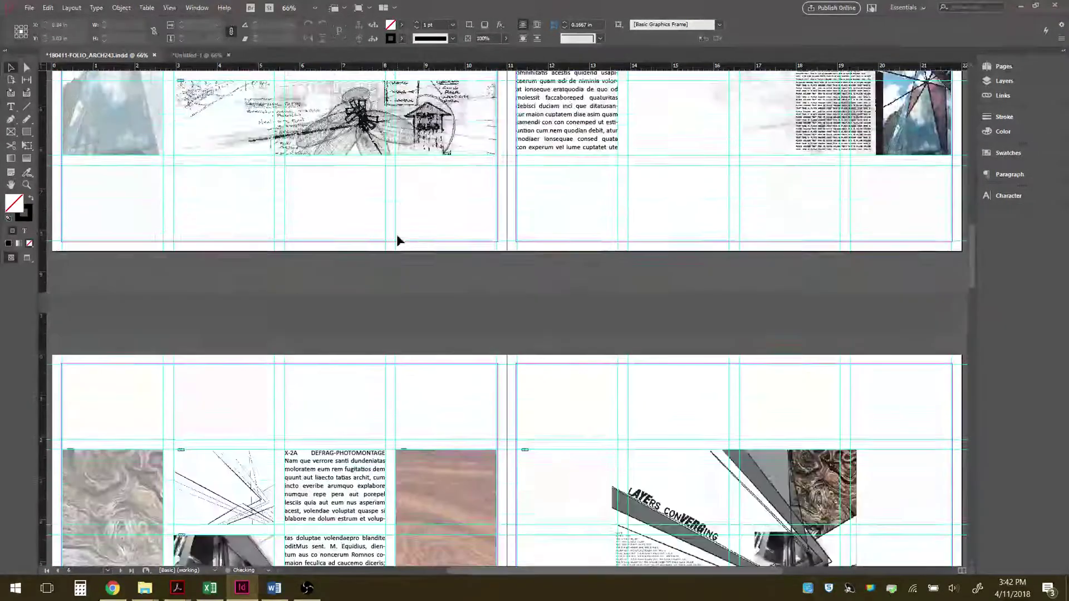
scroll(398, 241, "down", 20)
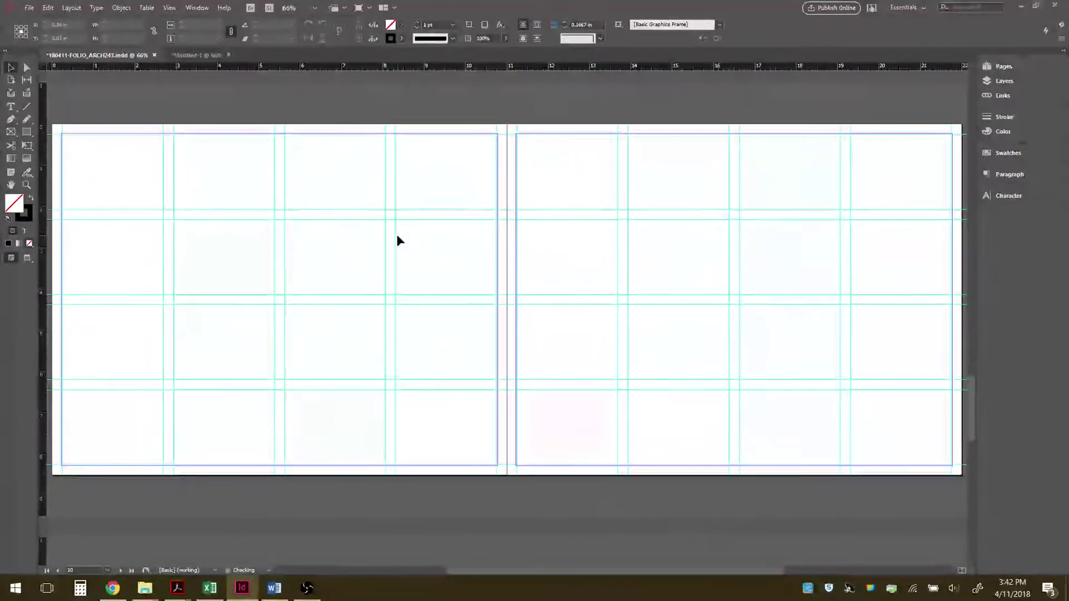
scroll(398, 240, "up", 18)
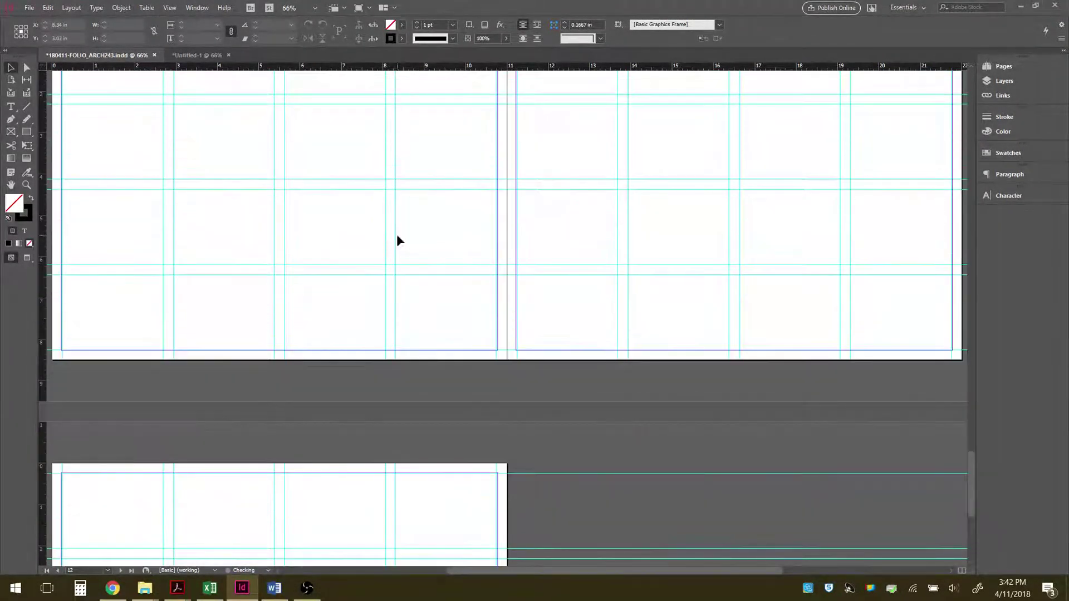
scroll(397, 241, "up", 8)
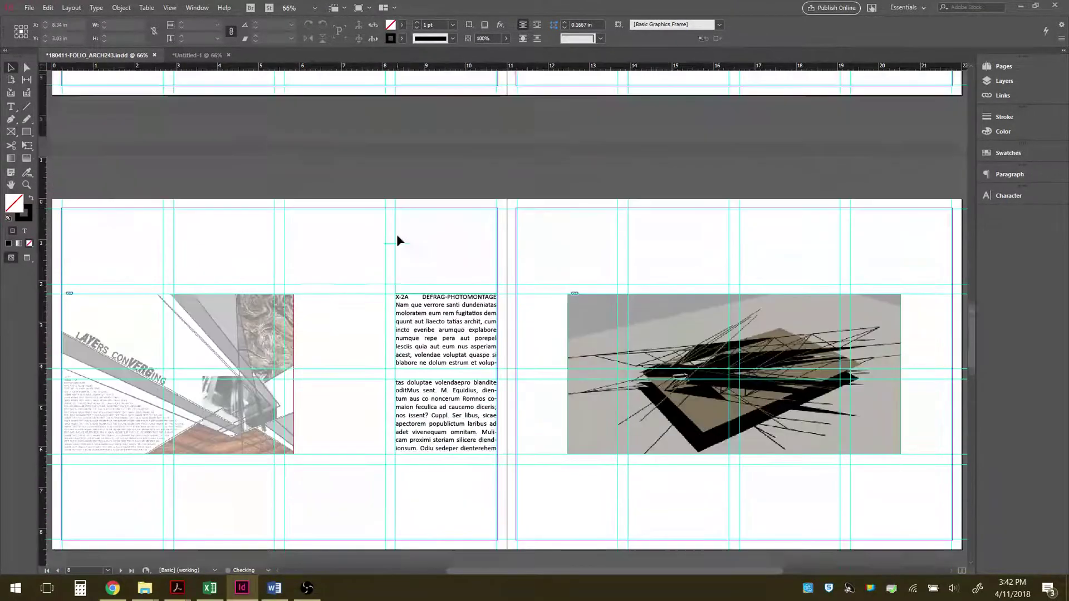
scroll(397, 241, "up", 10)
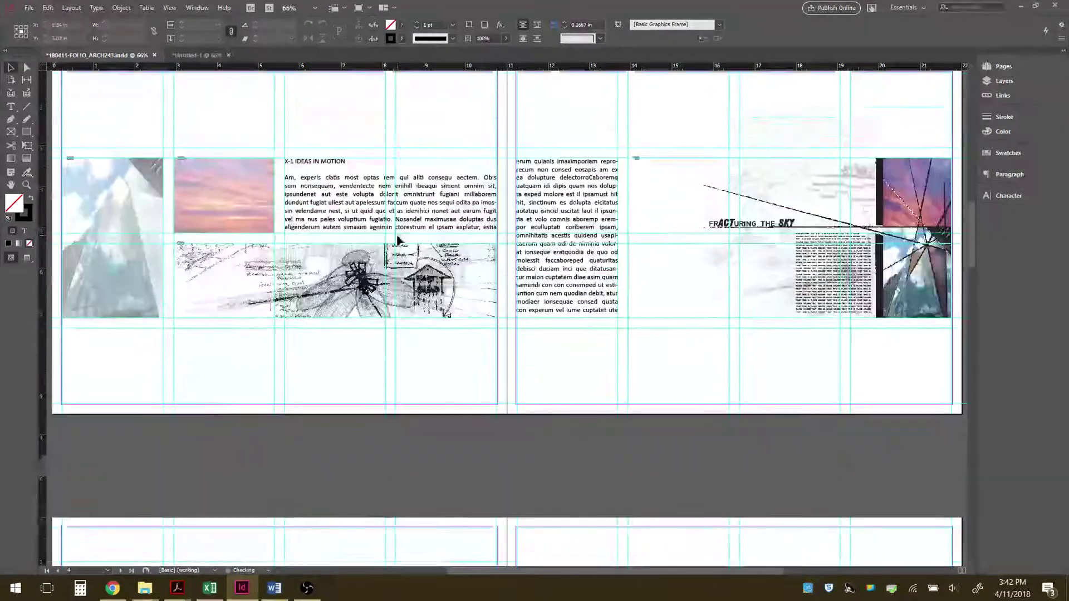
scroll(396, 233, "down", 1)
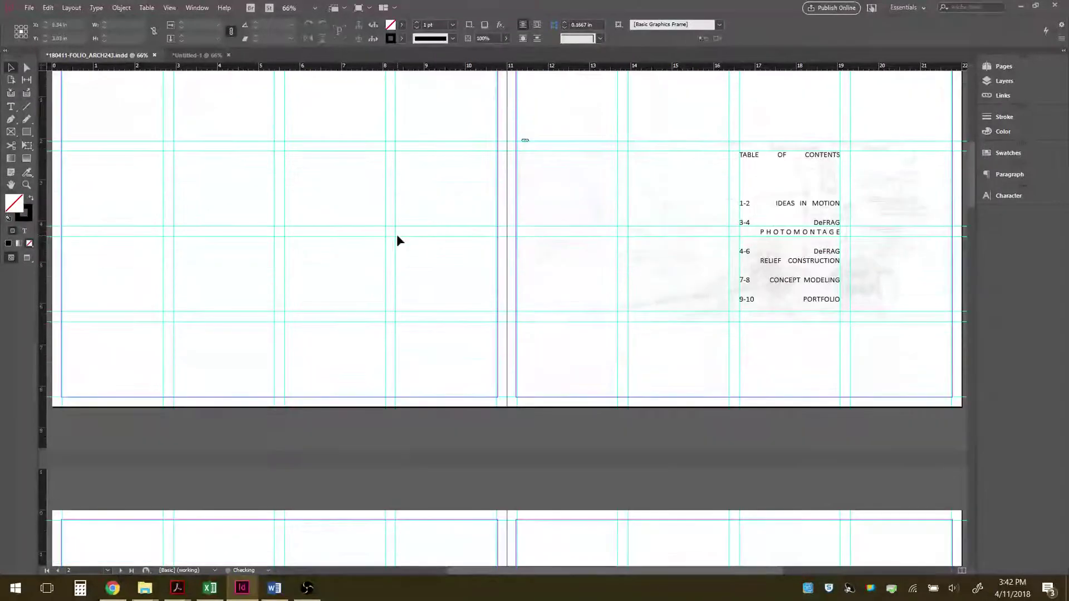
scroll(396, 234, "up", 6)
scroll(398, 238, "down", 3)
scroll(401, 241, "up", 4)
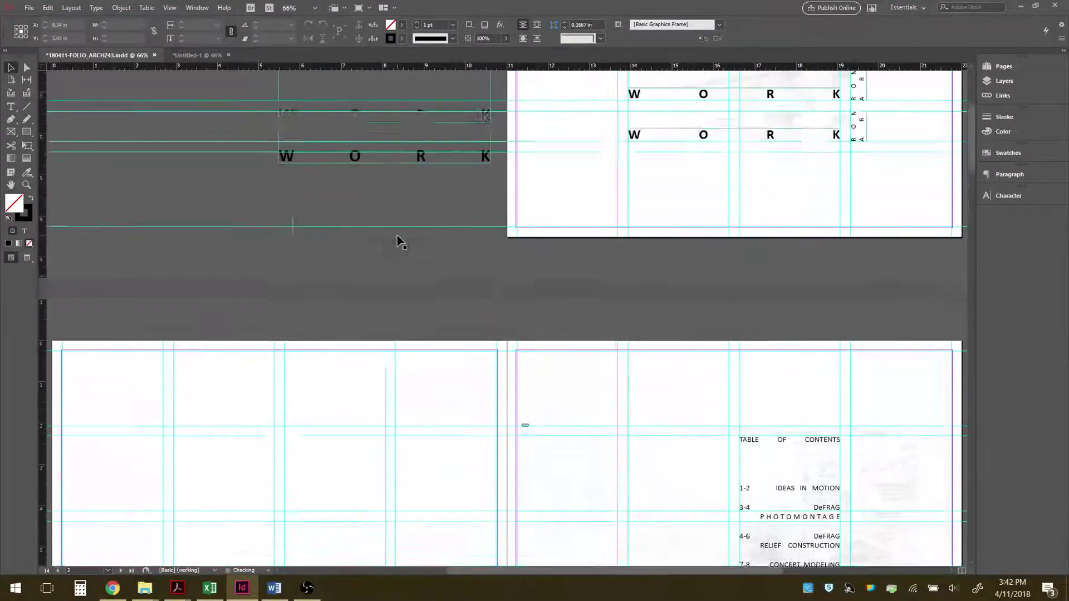
scroll(399, 239, "down", 9)
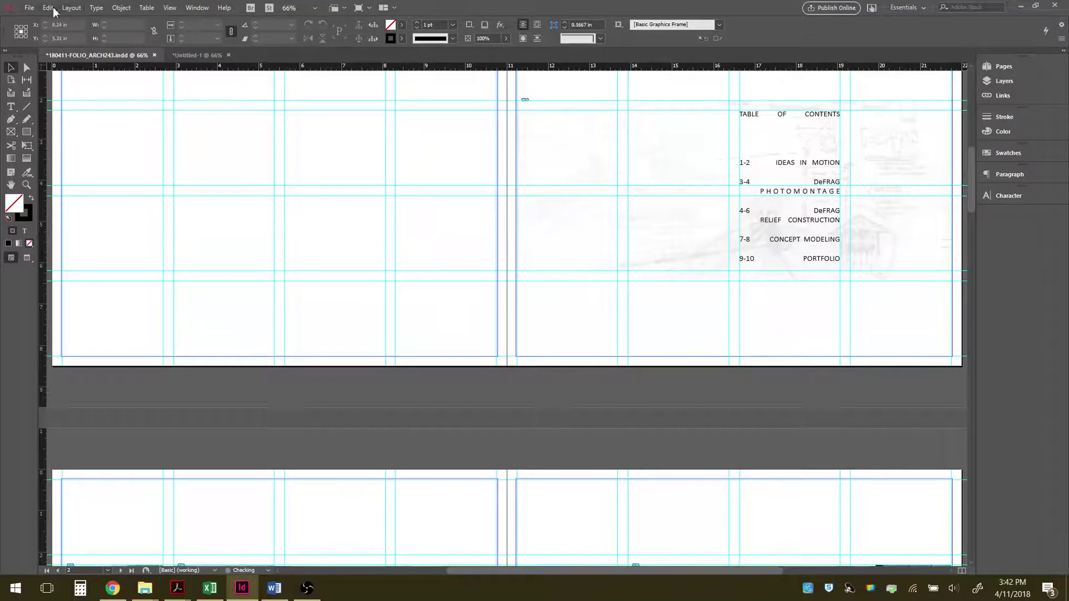
Step: Print all pages of the portfolio to the Adobe PDF printer, checking the paper size and orientation in the print setup
left_click(29, 7)
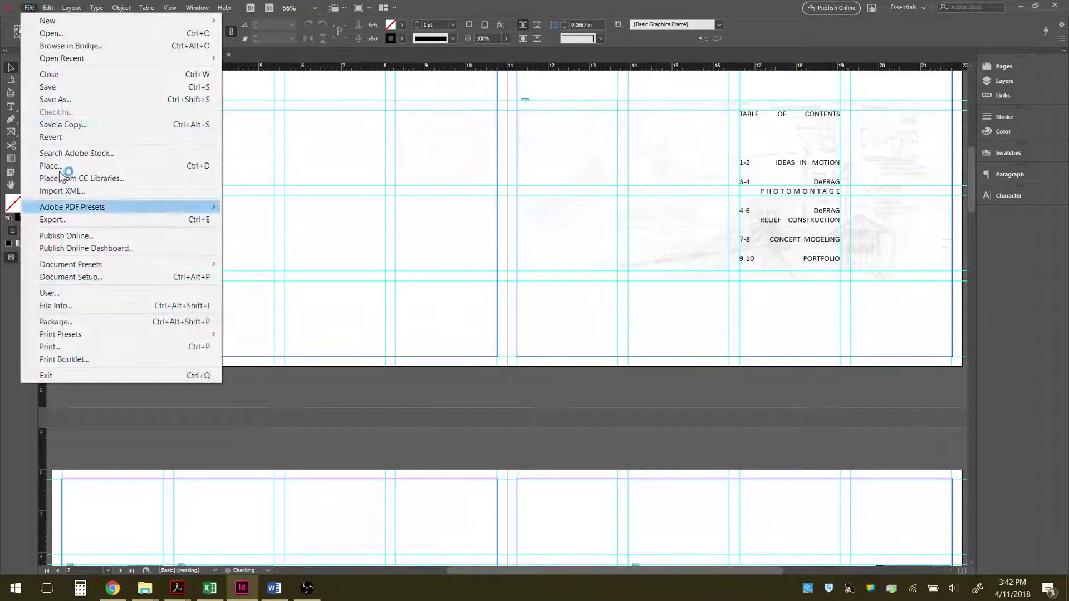
left_click(74, 351)
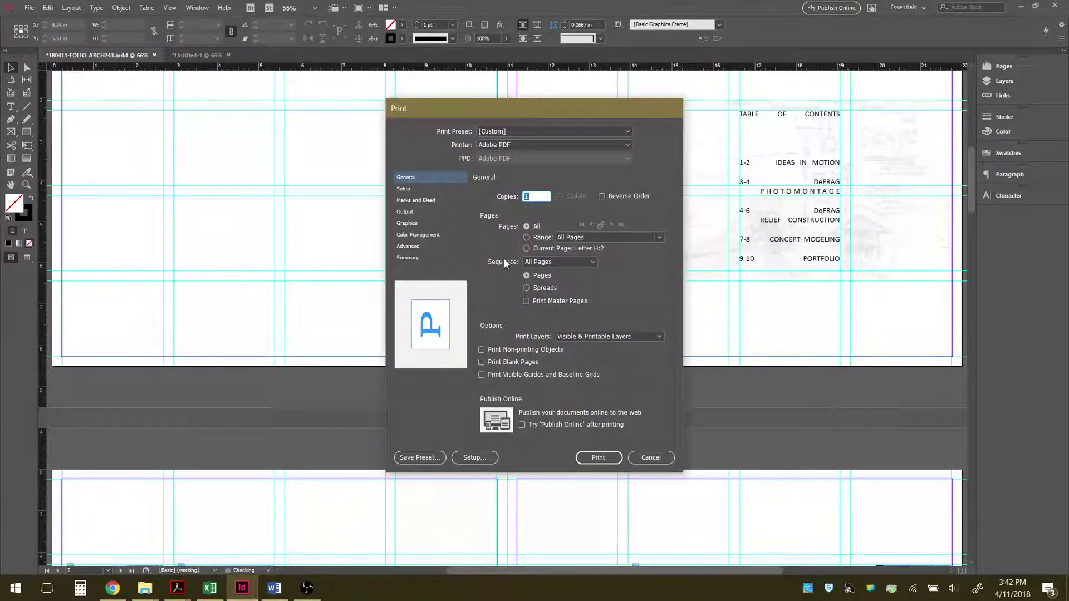
left_click(624, 144)
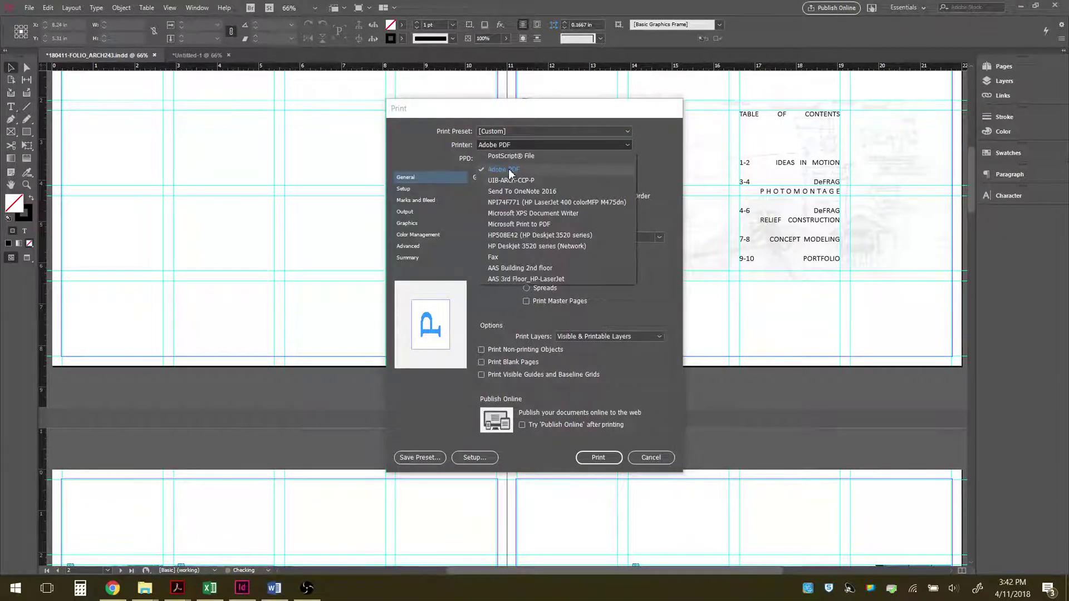
left_click(612, 169)
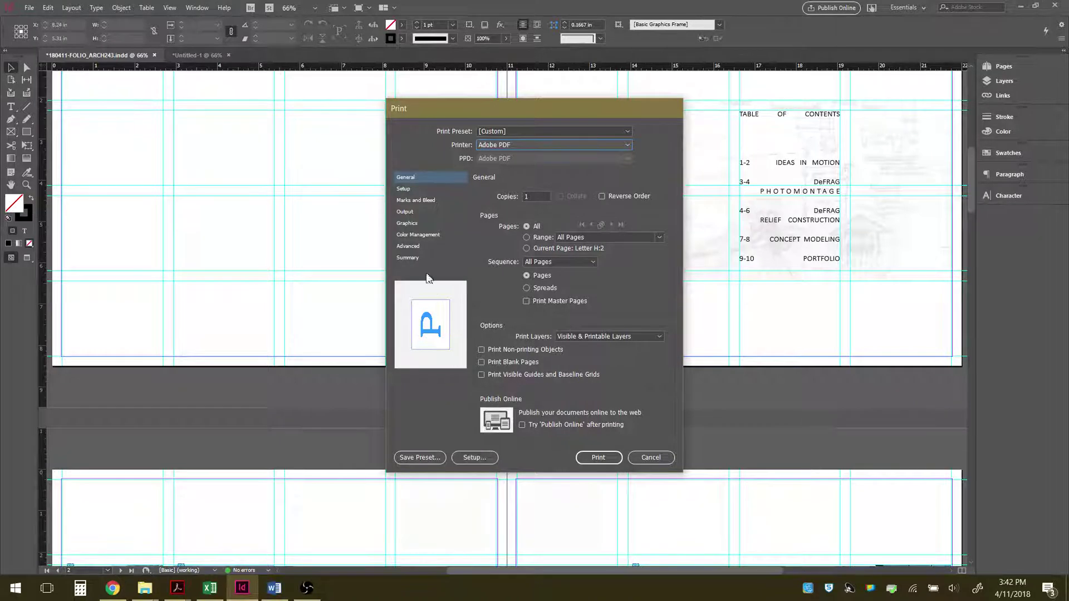
left_click(404, 189)
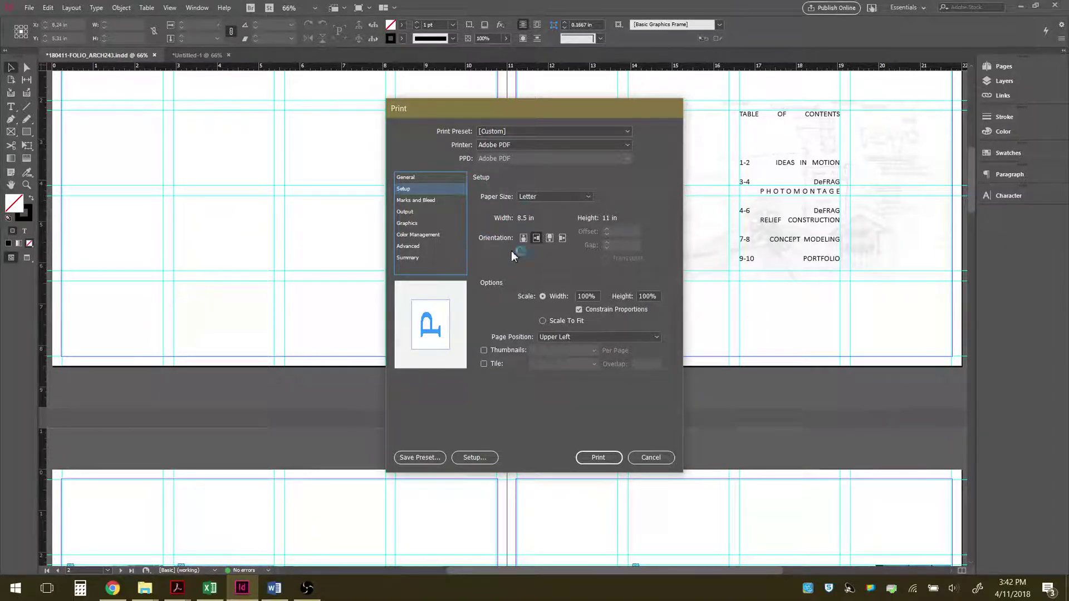
left_click(603, 459)
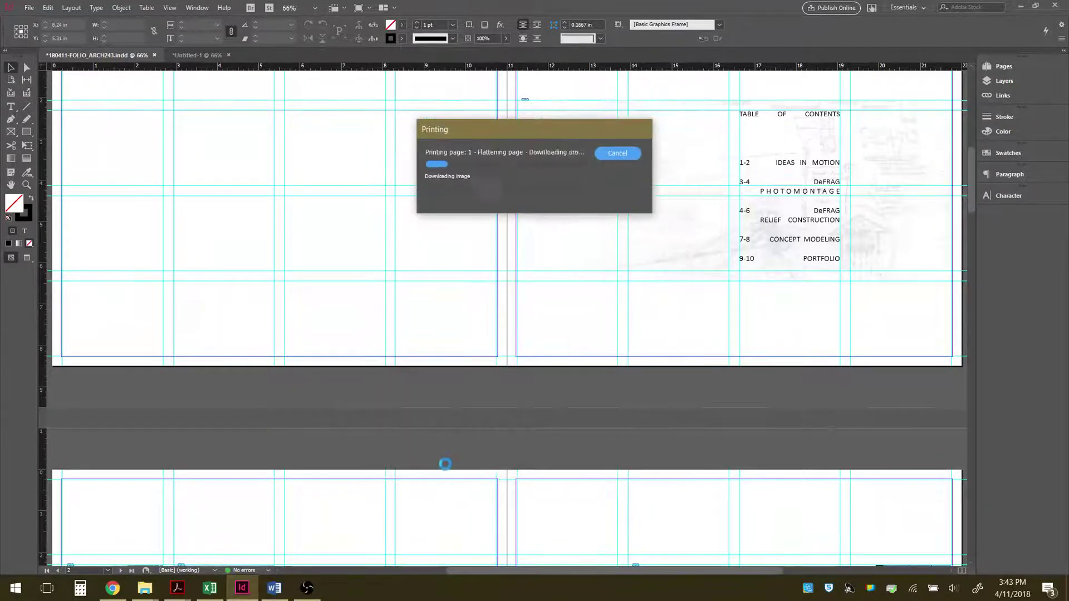
Step: Save the printed PDF as 180411-FOLIO_ARCH243-D3.pdf in the 2018 folder
left_click_drag(735, 160, 549, 128)
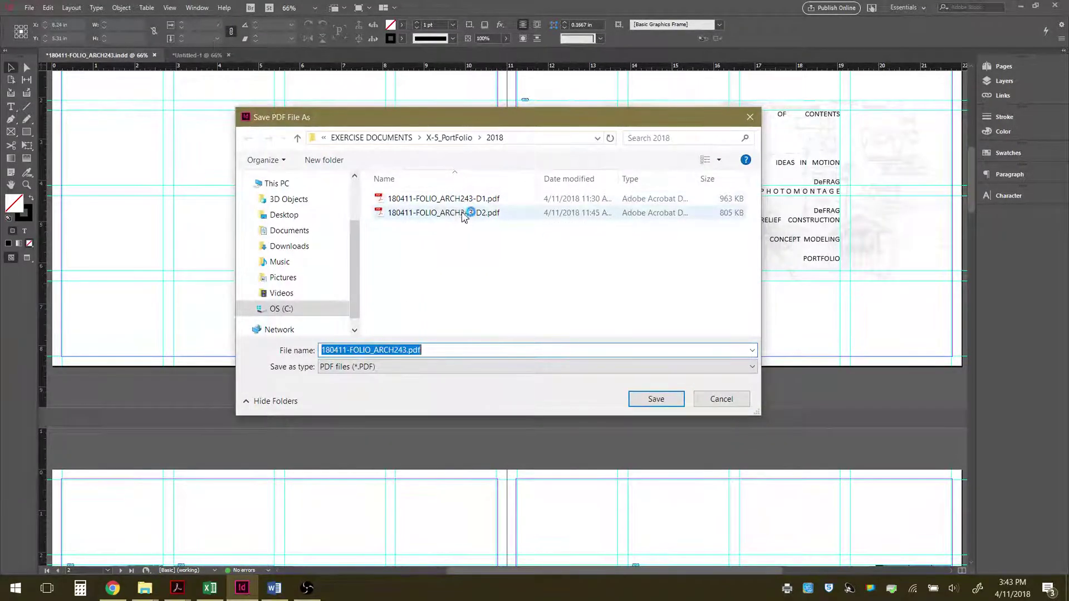
left_click(465, 212)
left_click(413, 355)
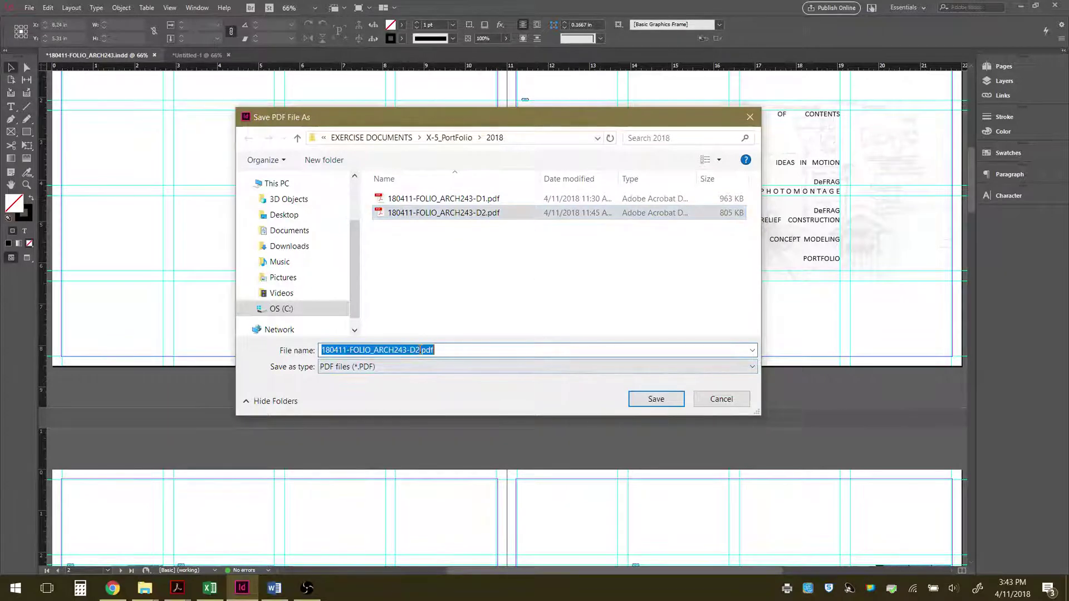
left_click(413, 356)
key("BackSpace")
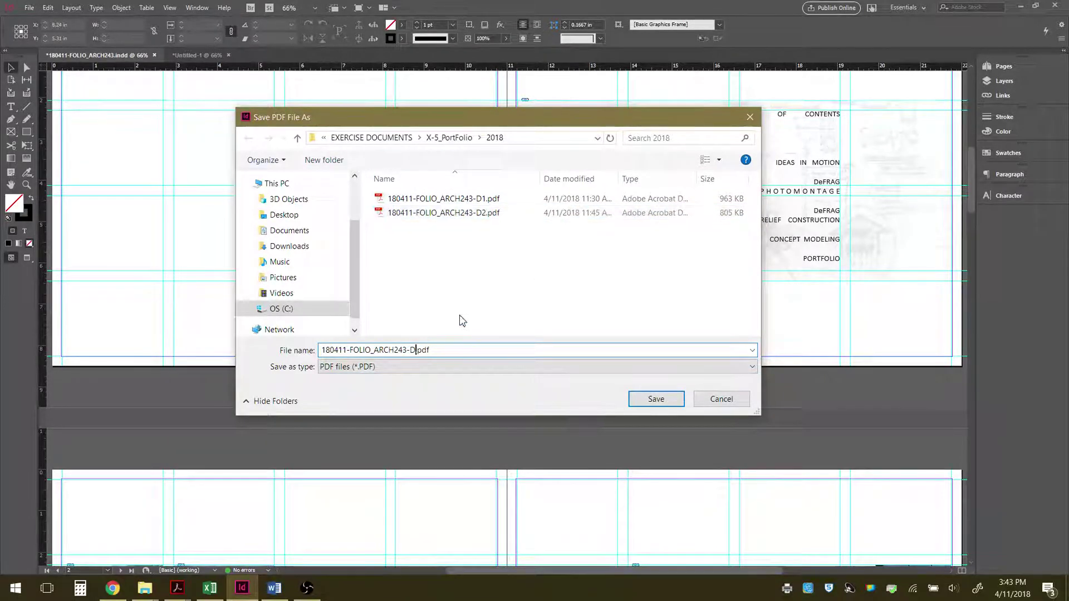
type("3")
left_click(646, 400)
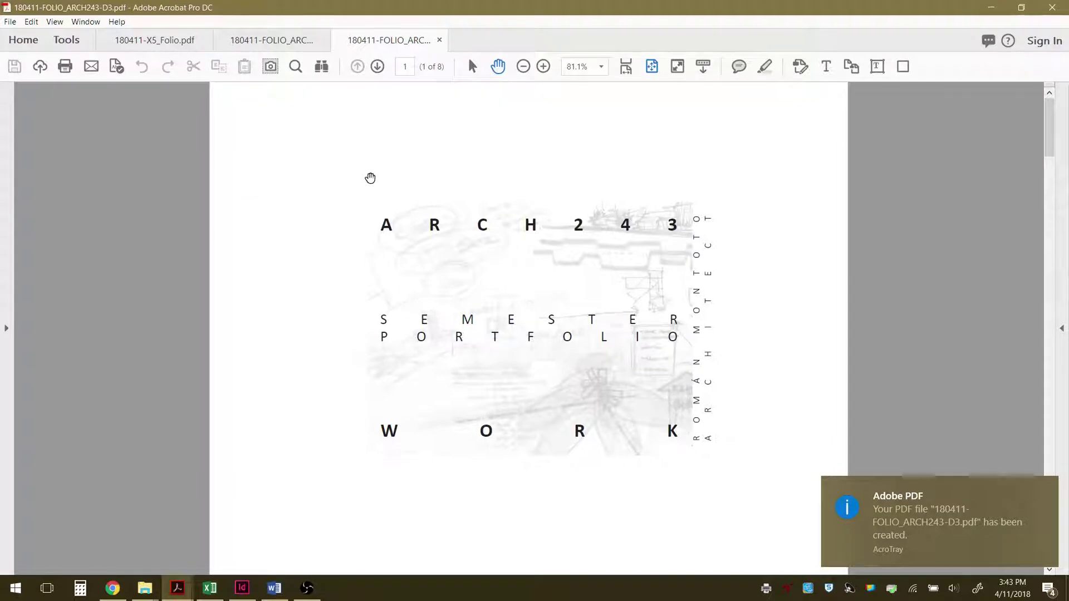
Step: Page through the new PDF in Acrobat to check the cover, table of contents and project pages, and return to the cover
scroll(432, 318, "down", 3)
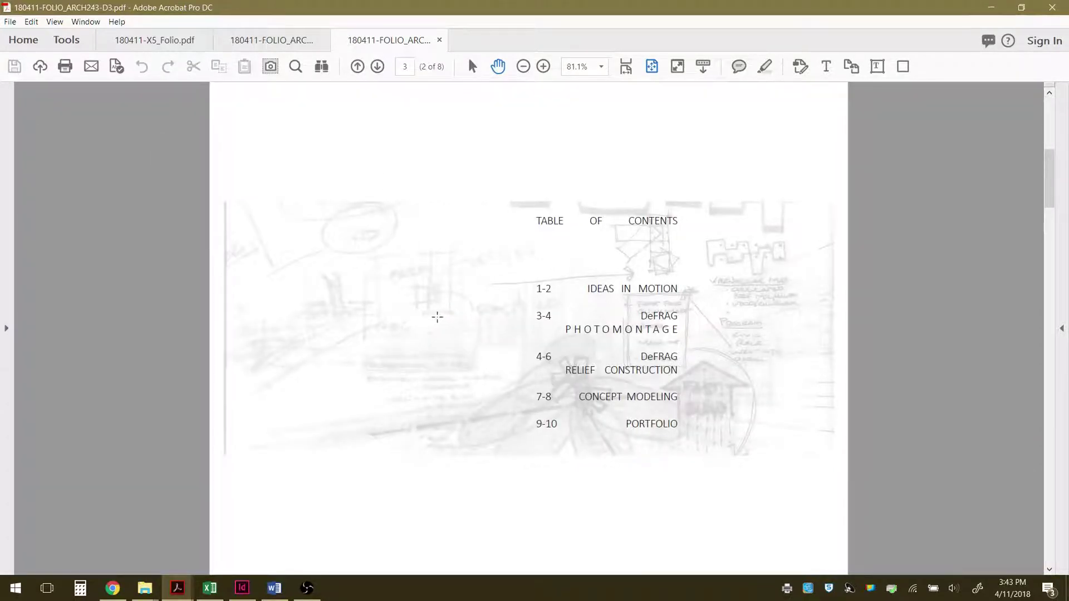
scroll(437, 317, "up", 3)
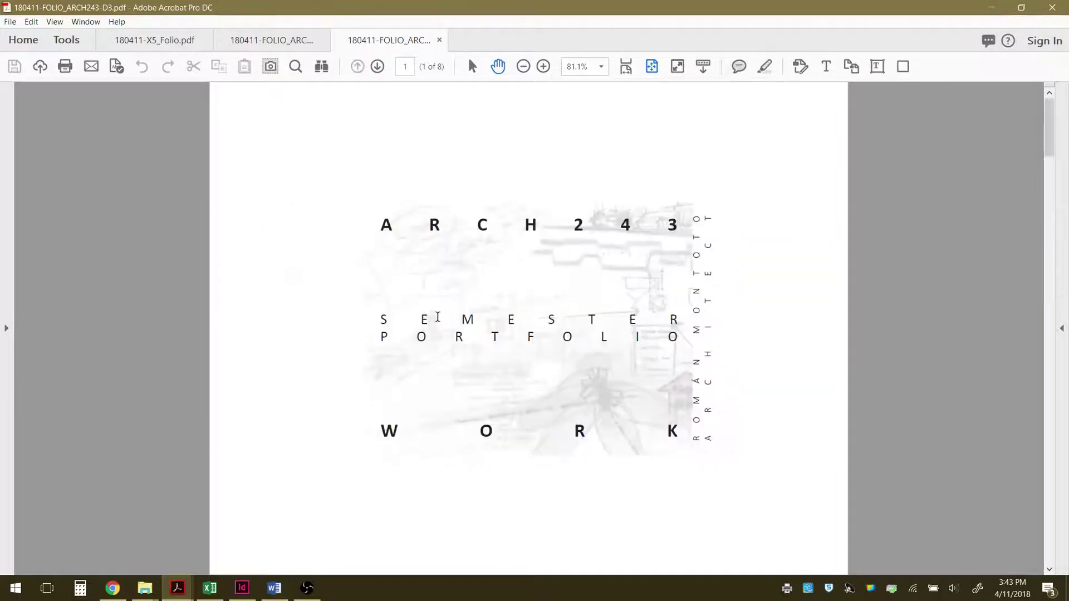
scroll(596, 373, "down", 3)
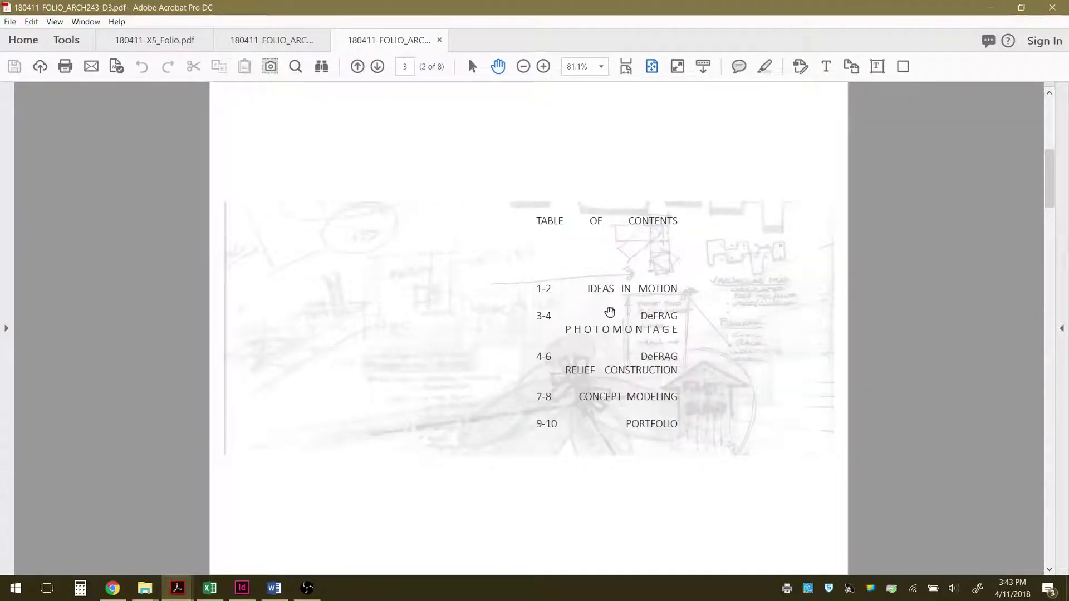
scroll(579, 392, "up", 3)
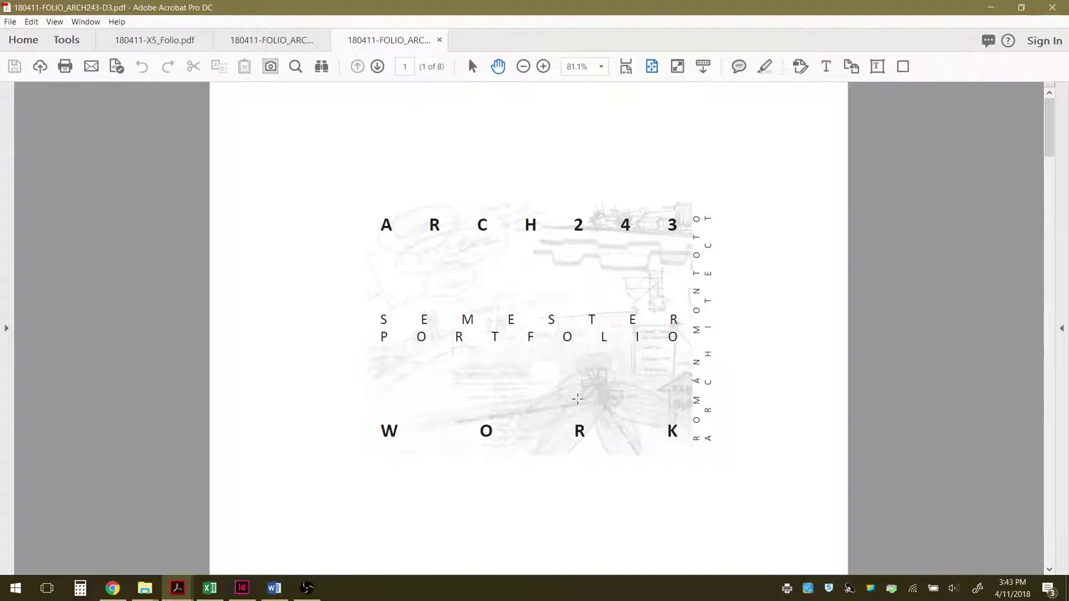
scroll(578, 399, "down", 3)
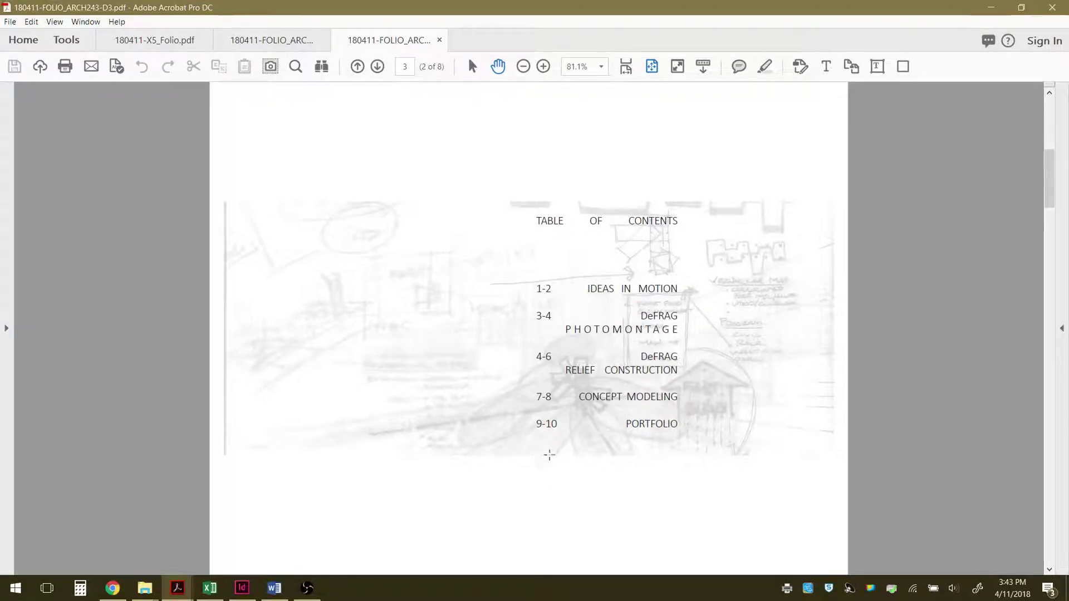
scroll(548, 452, "down", 1)
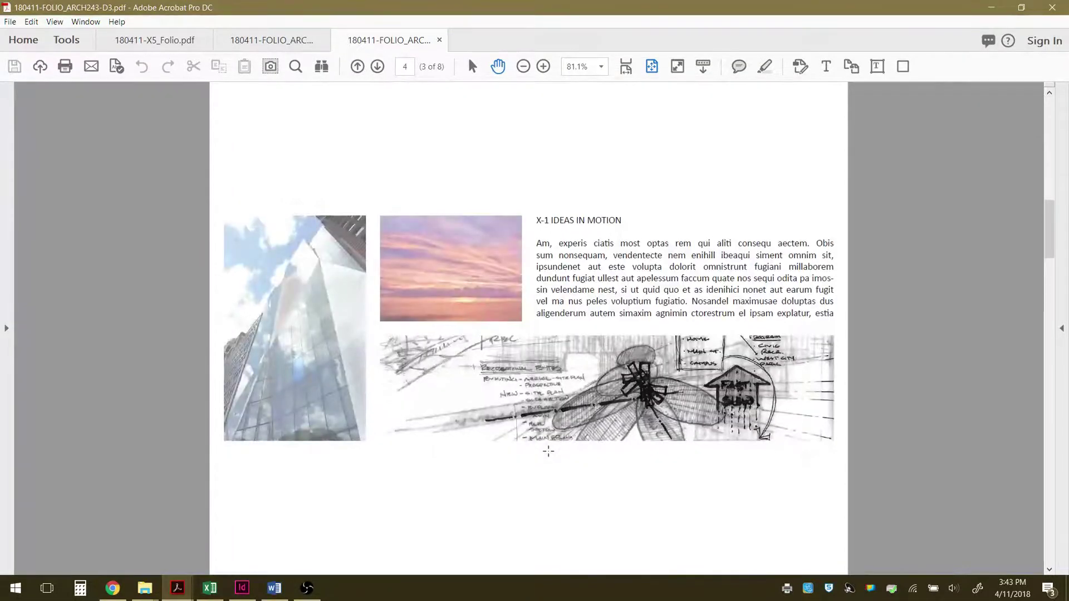
scroll(546, 450, "down", 3)
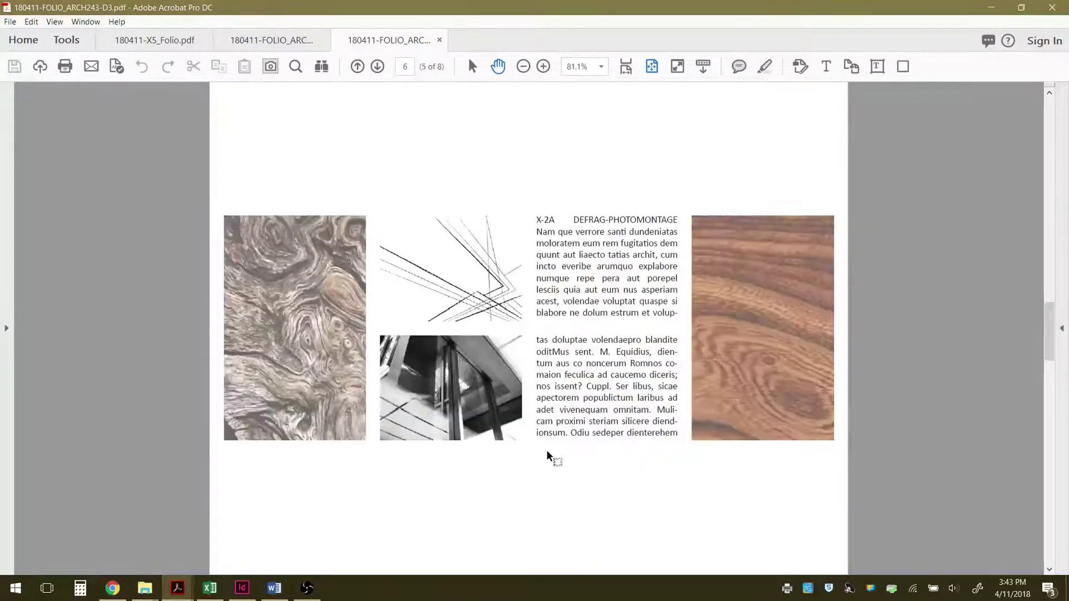
scroll(546, 449, "down", 1)
scroll(546, 450, "up", 3)
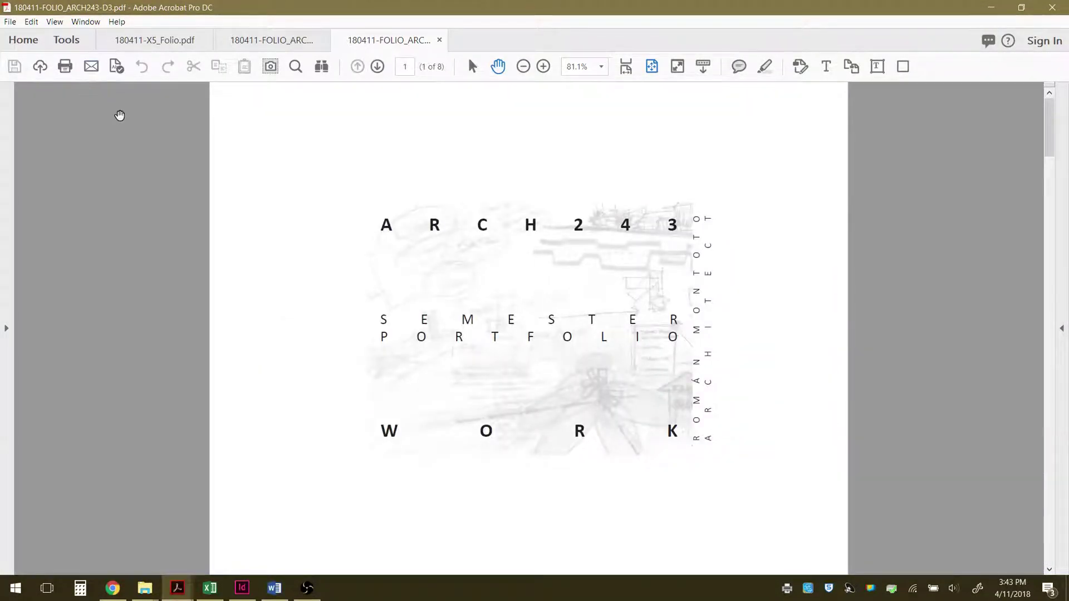
Step: Show the PDF in two-page view and check how the cover, table of contents and project pages pair up
left_click(53, 23)
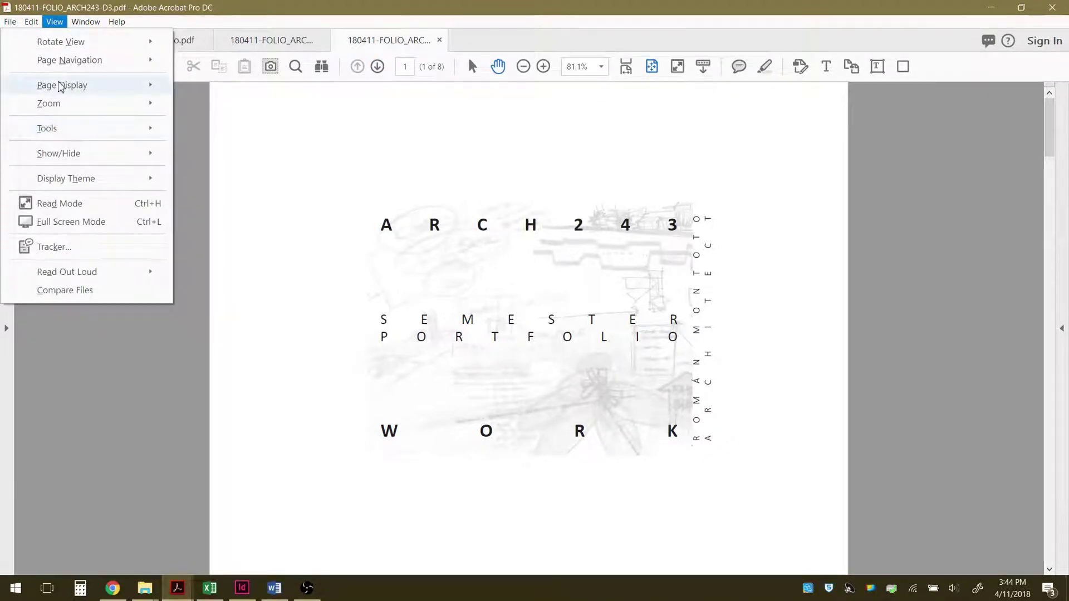
mouse_move(65, 93)
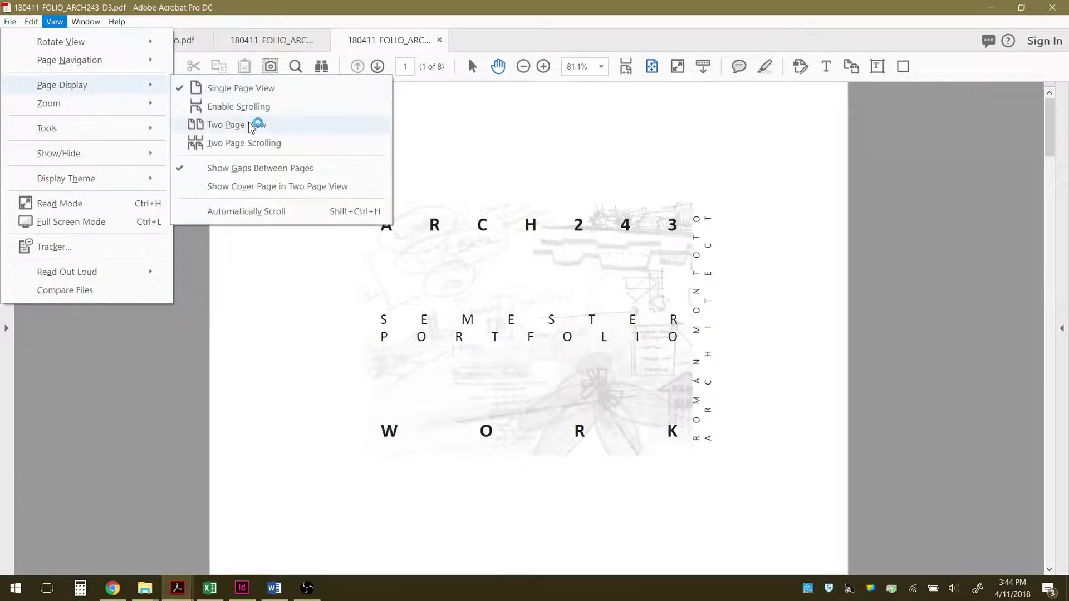
left_click(255, 124)
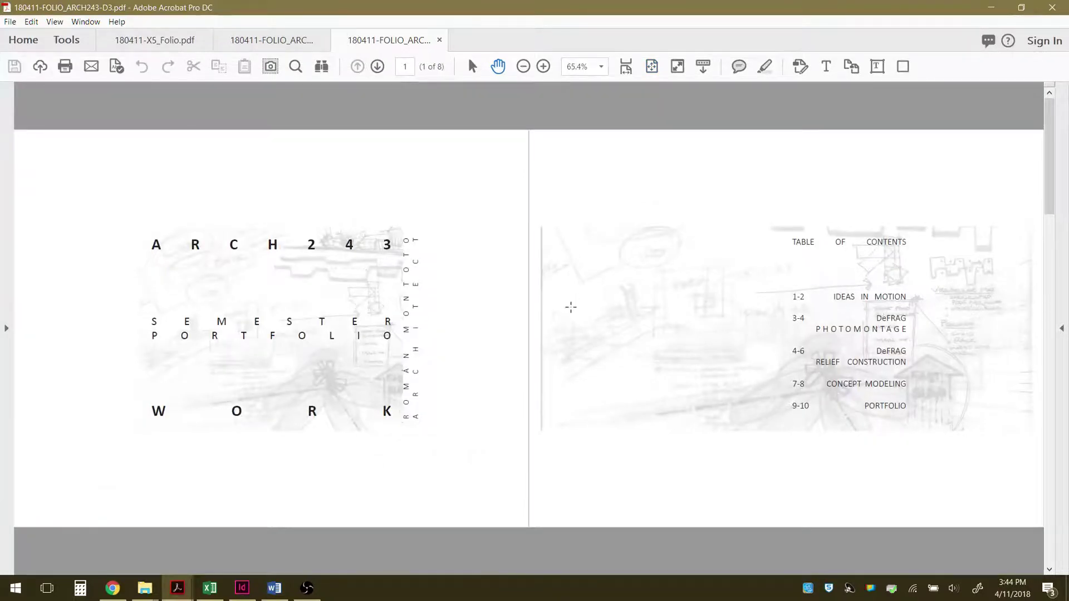
scroll(571, 307, "down", 4)
scroll(572, 310, "up", 4)
scroll(570, 306, "down", 1)
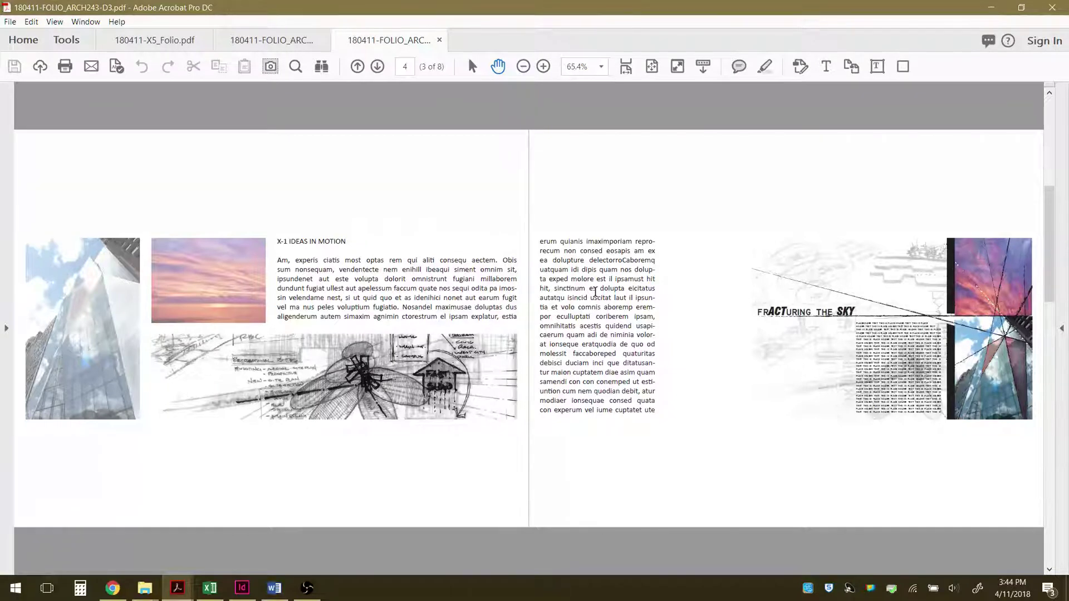
scroll(595, 292, "up", 2)
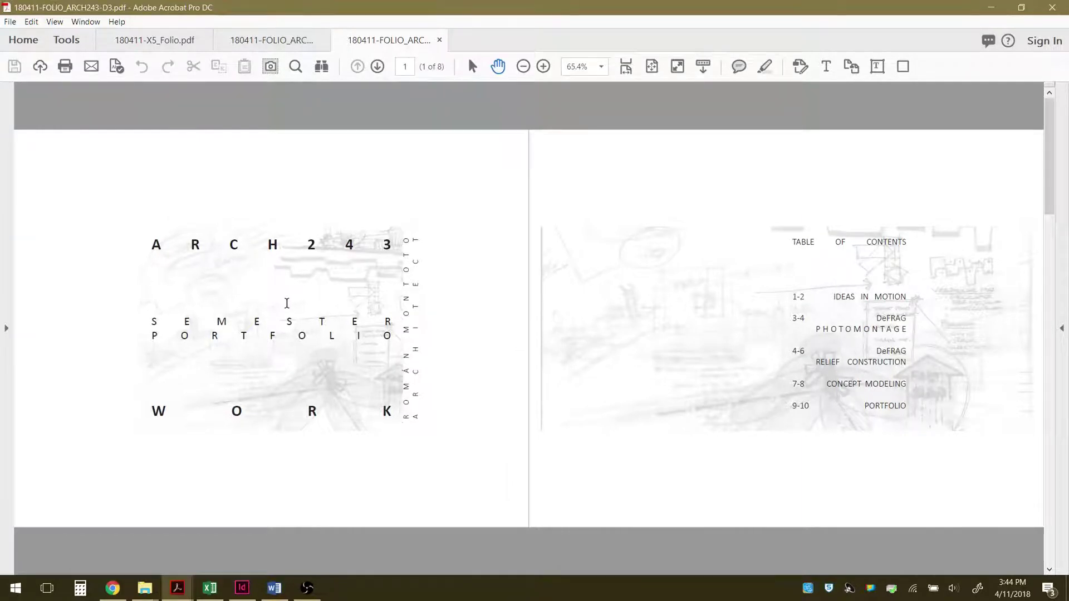
Step: Show the page thumbnails and insert a blank page after the cover on page 1
left_click(6, 328)
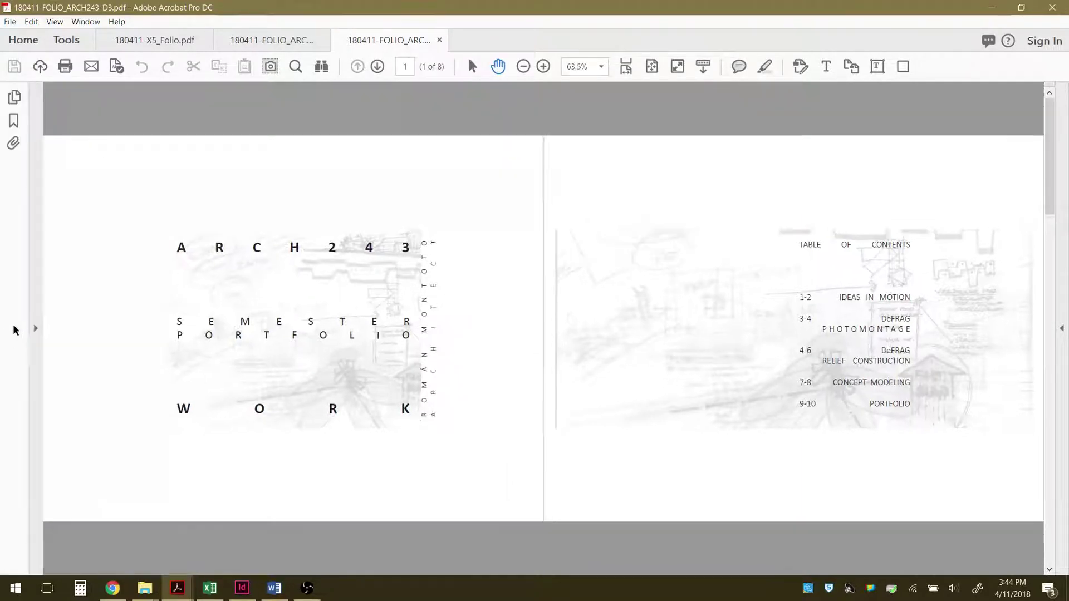
left_click(14, 97)
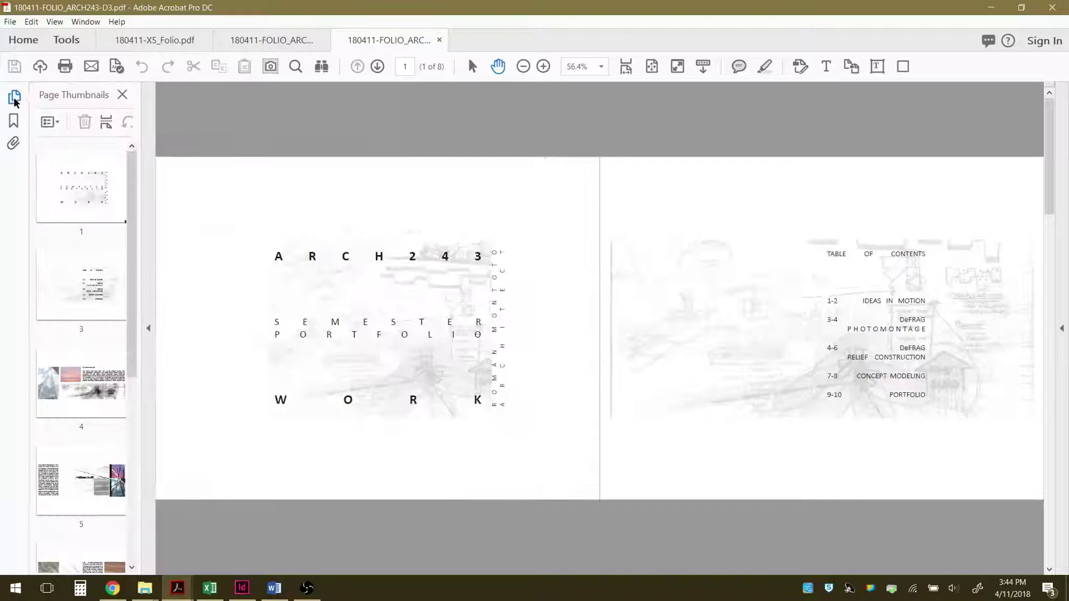
right_click(94, 195)
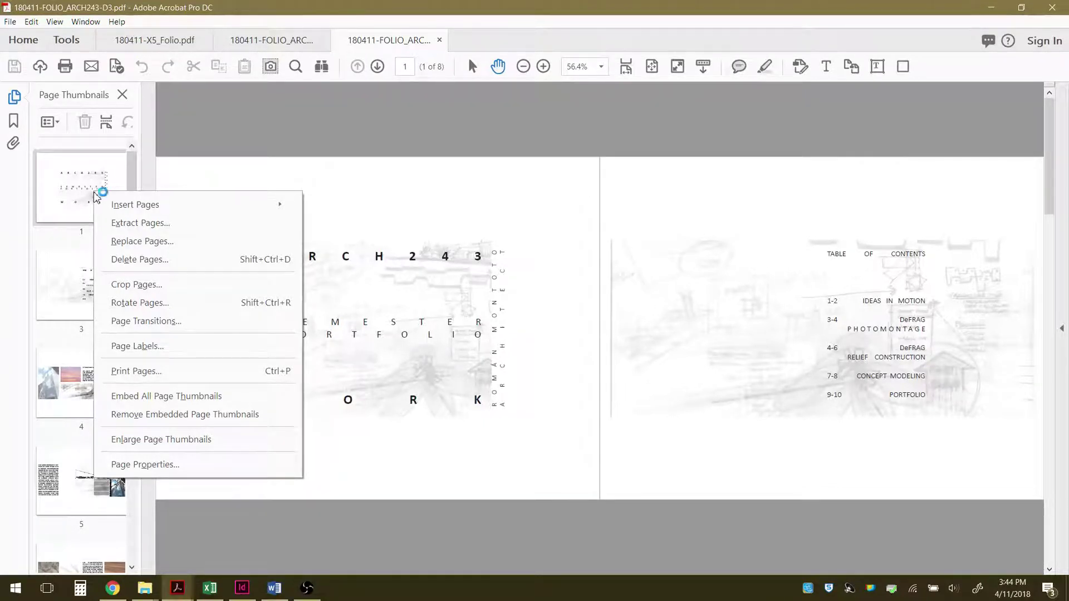
mouse_move(136, 204)
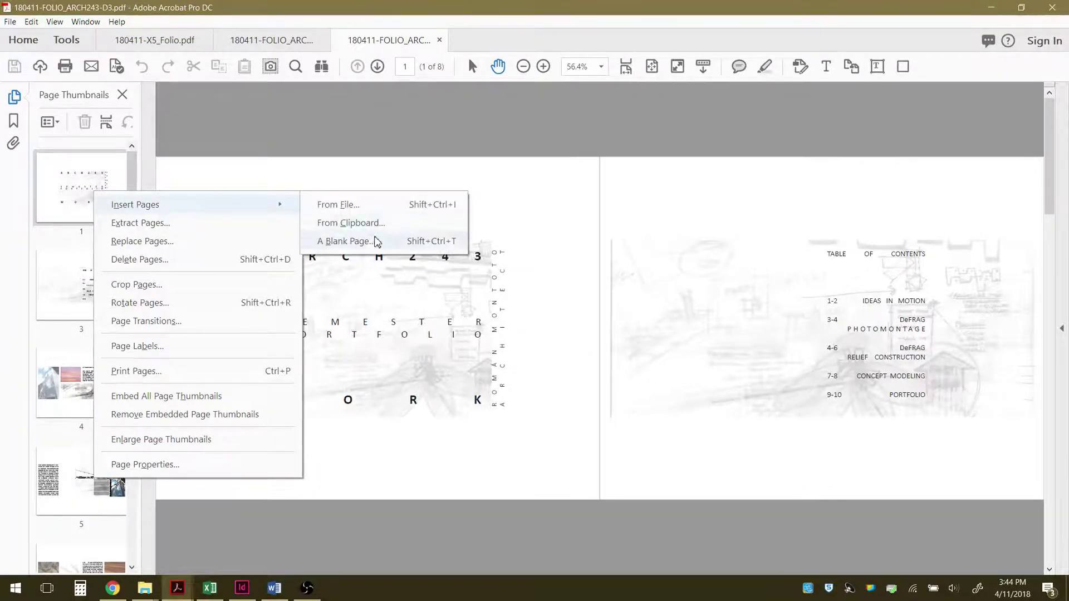
left_click(376, 241)
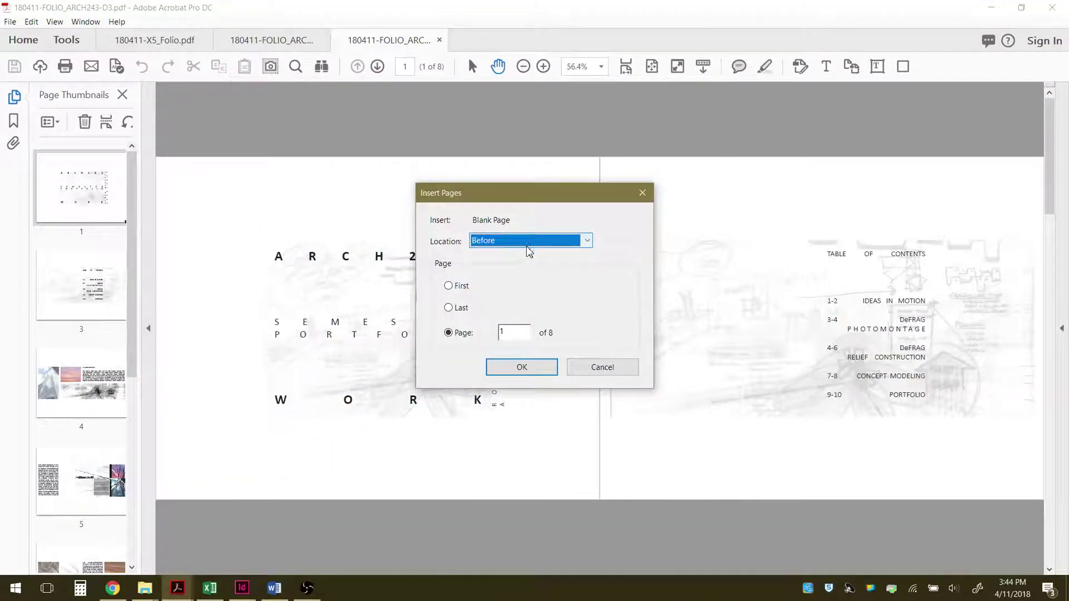
left_click(484, 245)
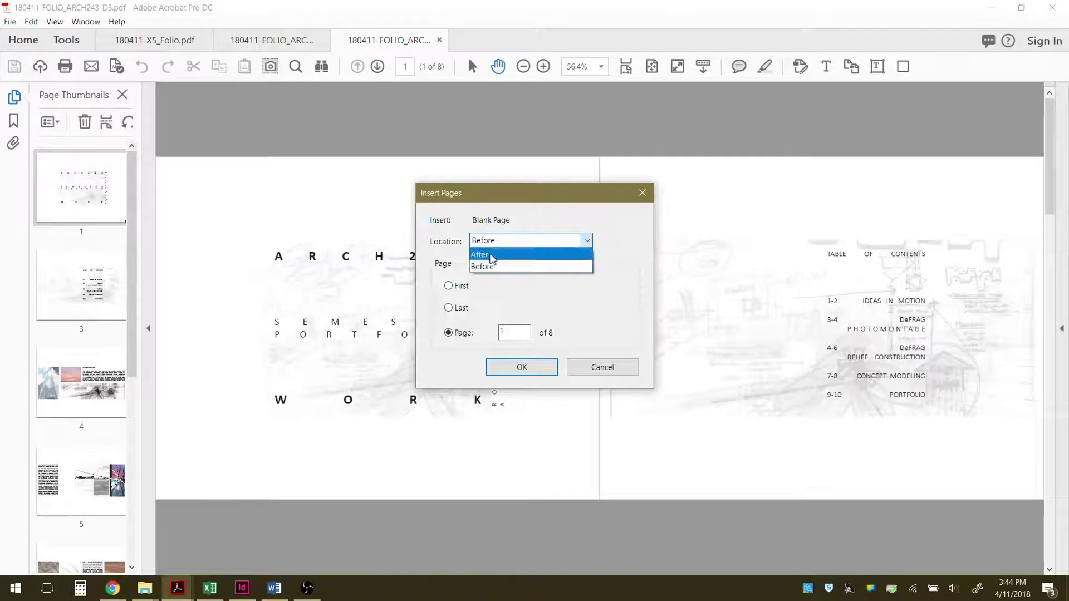
left_click(487, 269)
left_click(521, 368)
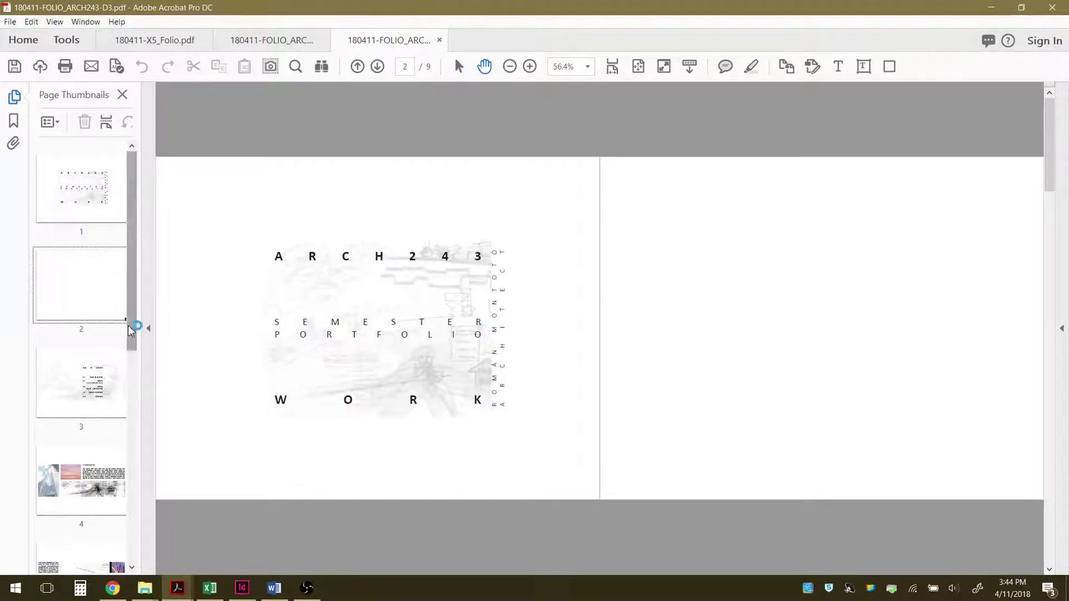
Step: Insert another blank page before page 2 of the PDF
scroll(362, 339, "down", 1)
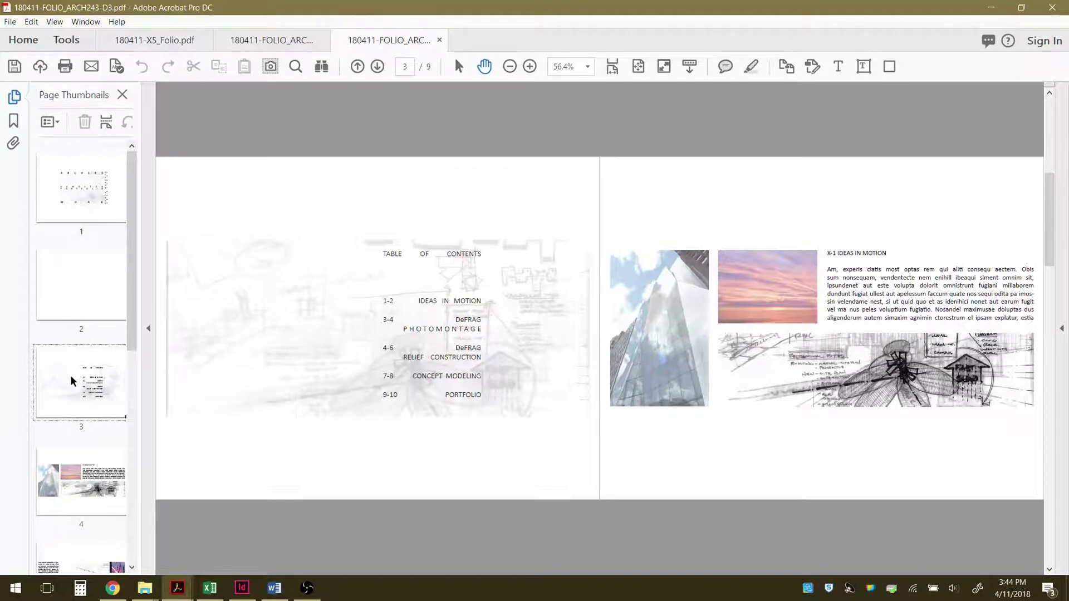
right_click(76, 299)
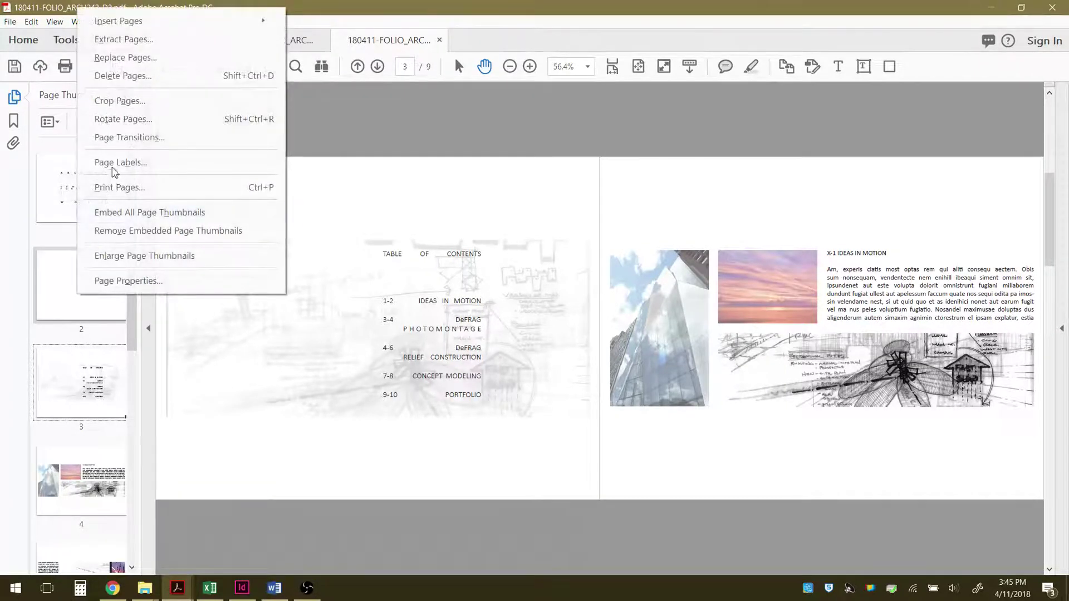
mouse_move(131, 23)
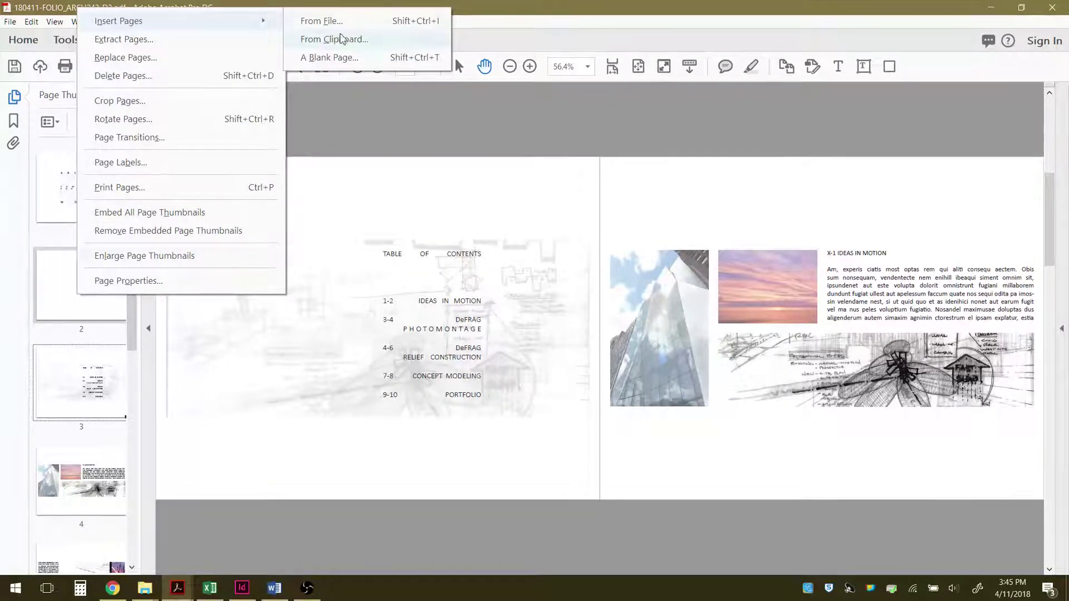
left_click(345, 58)
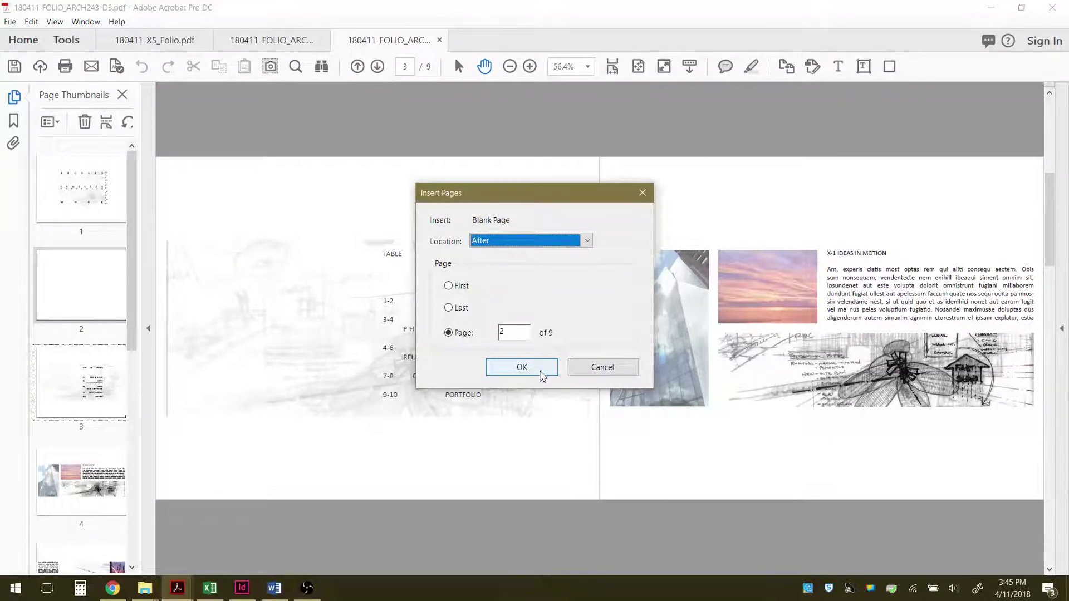
left_click(566, 239)
left_click(546, 268)
left_click(542, 367)
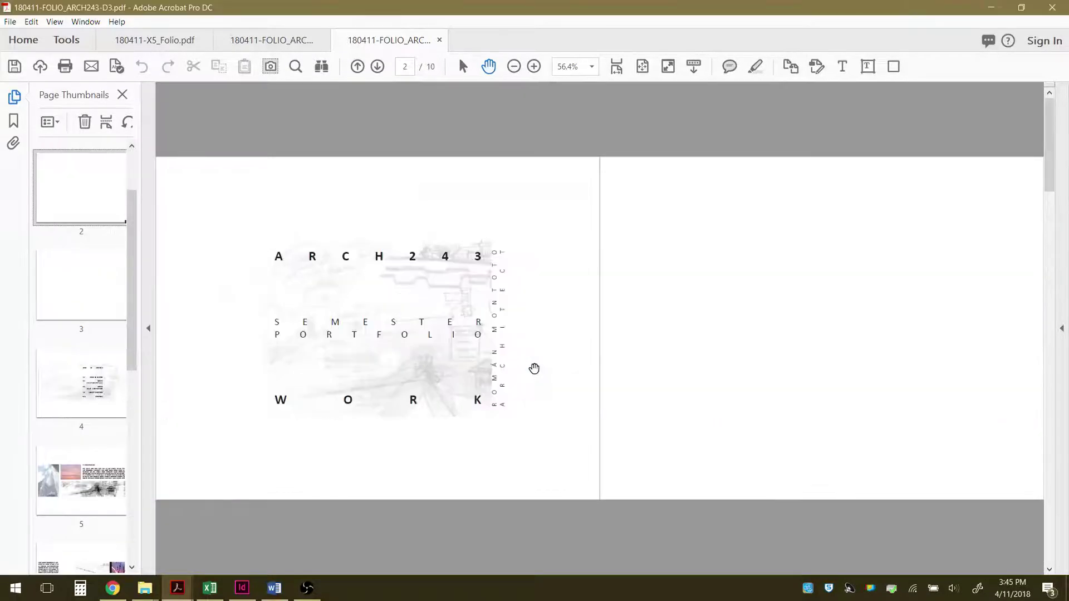
Step: Move the blank page 2 ahead of the cover in the page thumbnails
scroll(86, 285, "up", 2)
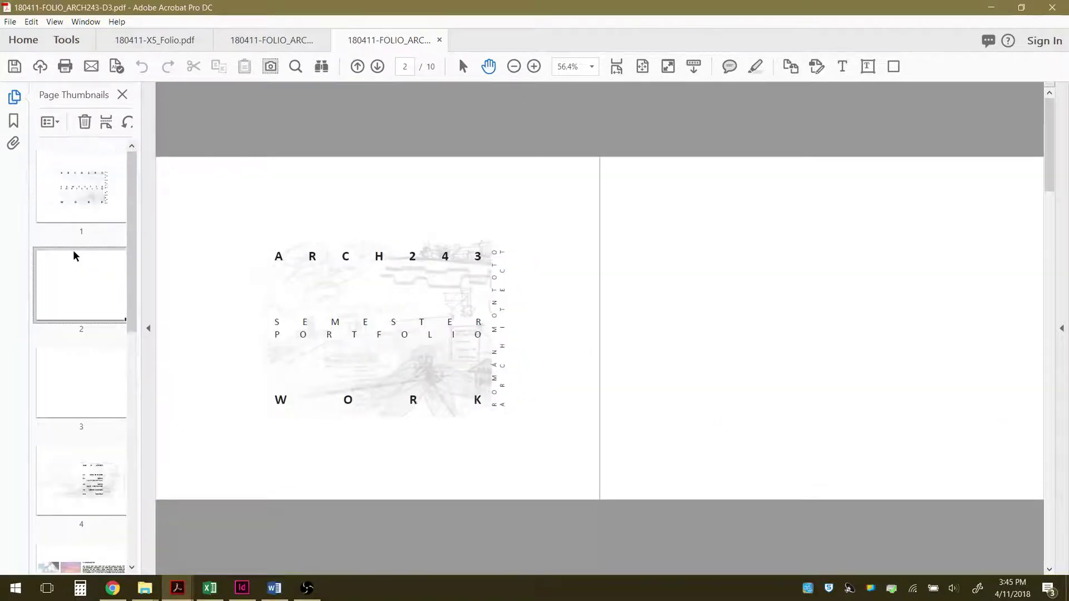
left_click(86, 196)
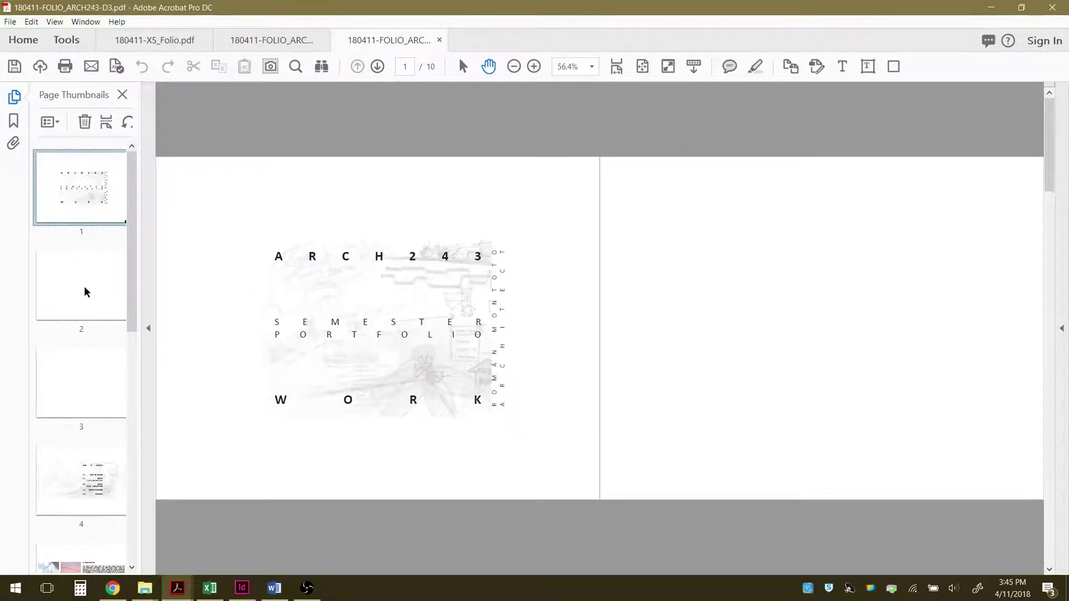
left_click_drag(84, 286, 92, 204)
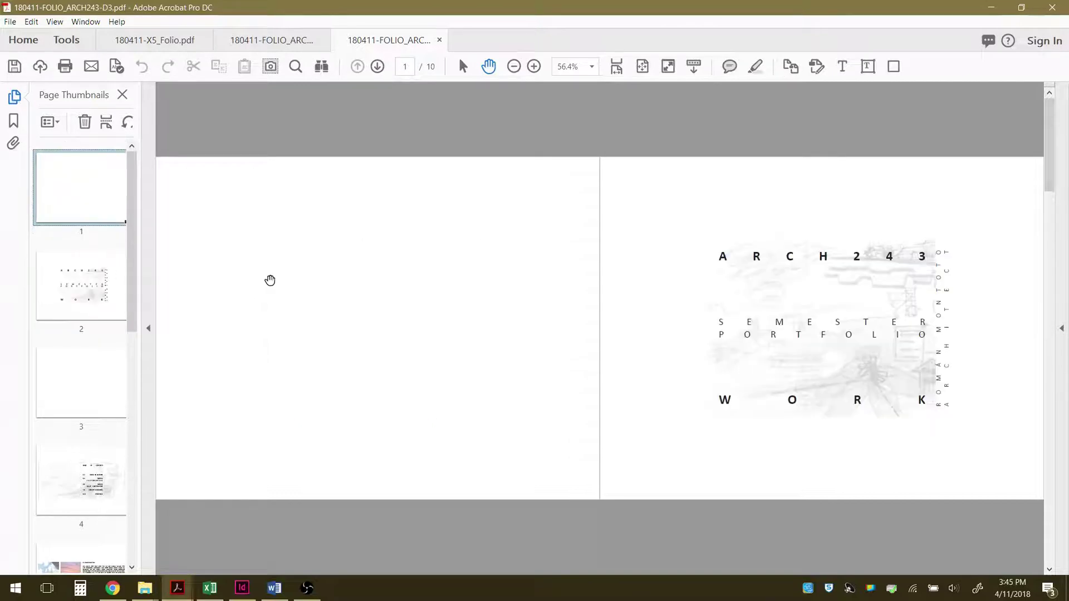
Step: Hide the page thumbnails and review the rearranged spreads from the cover through the last project page
left_click(341, 339)
scroll(341, 339, "down", 1)
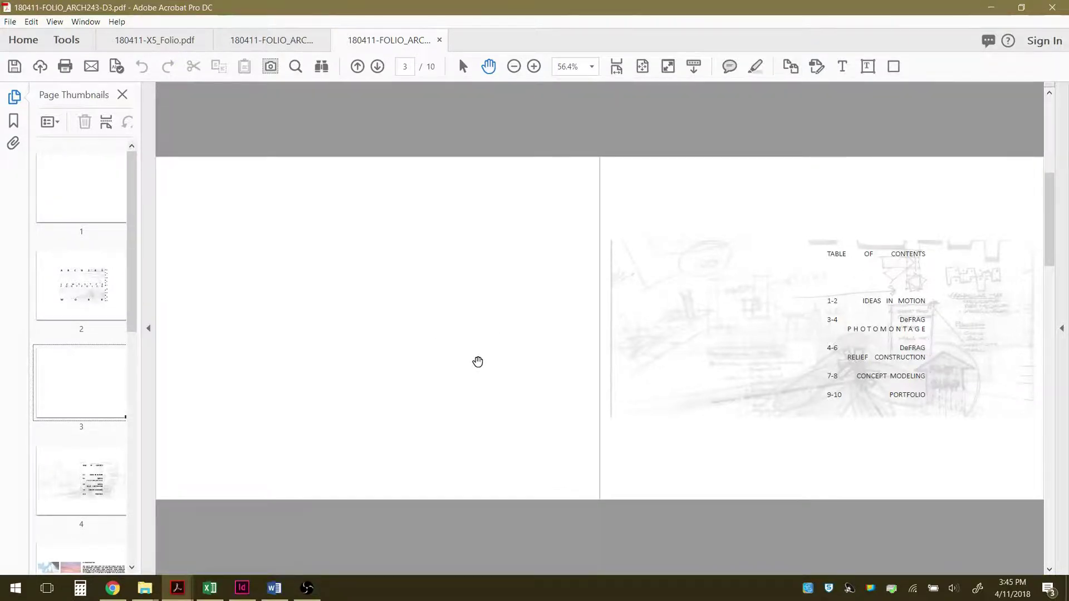
scroll(477, 362, "down", 1)
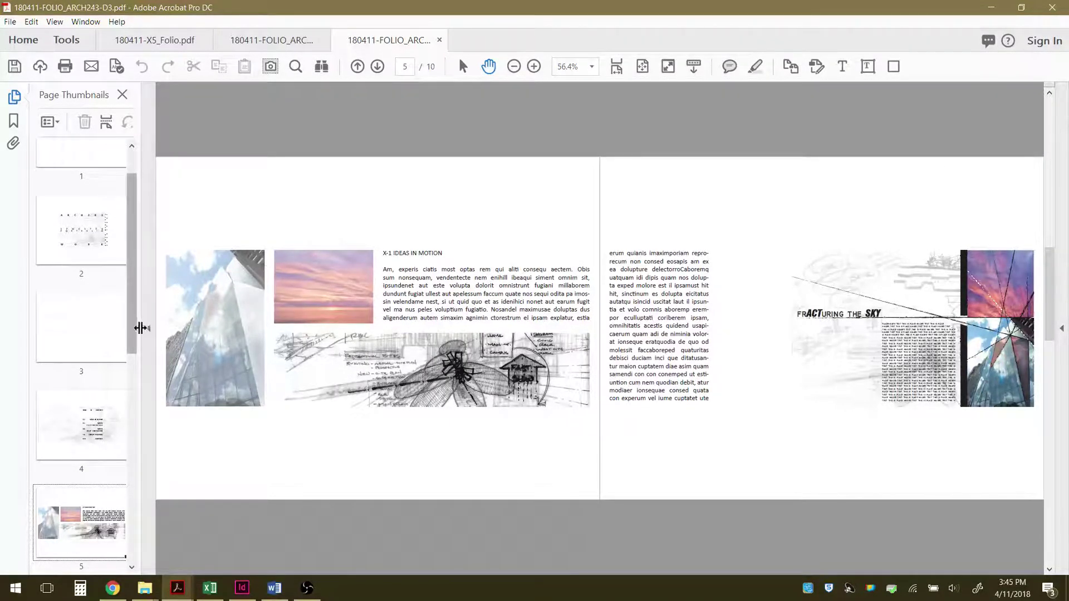
left_click(148, 327)
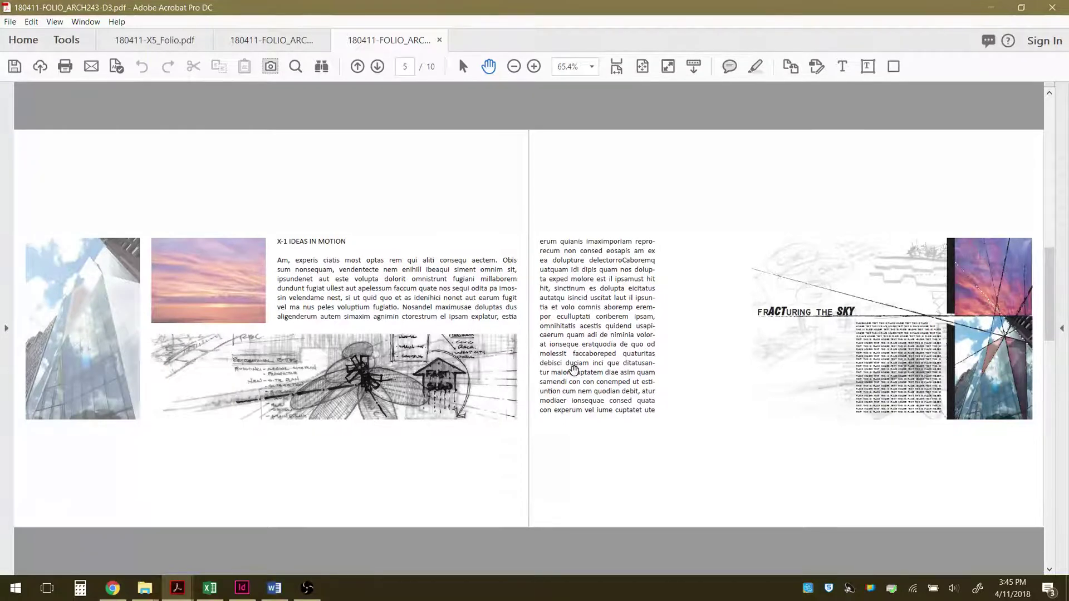
scroll(574, 370, "down", 1)
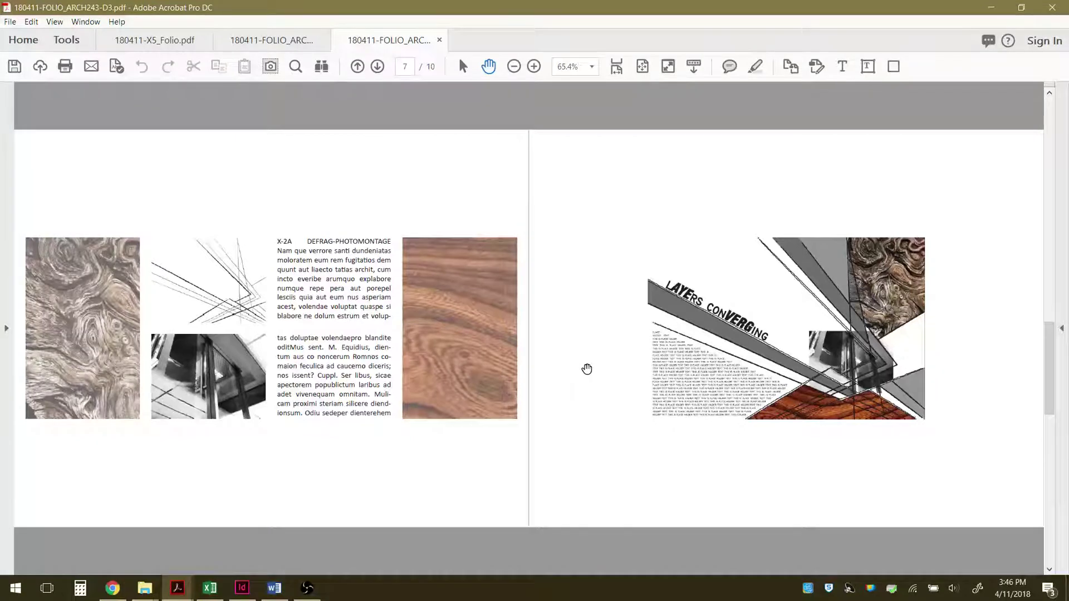
key("End")
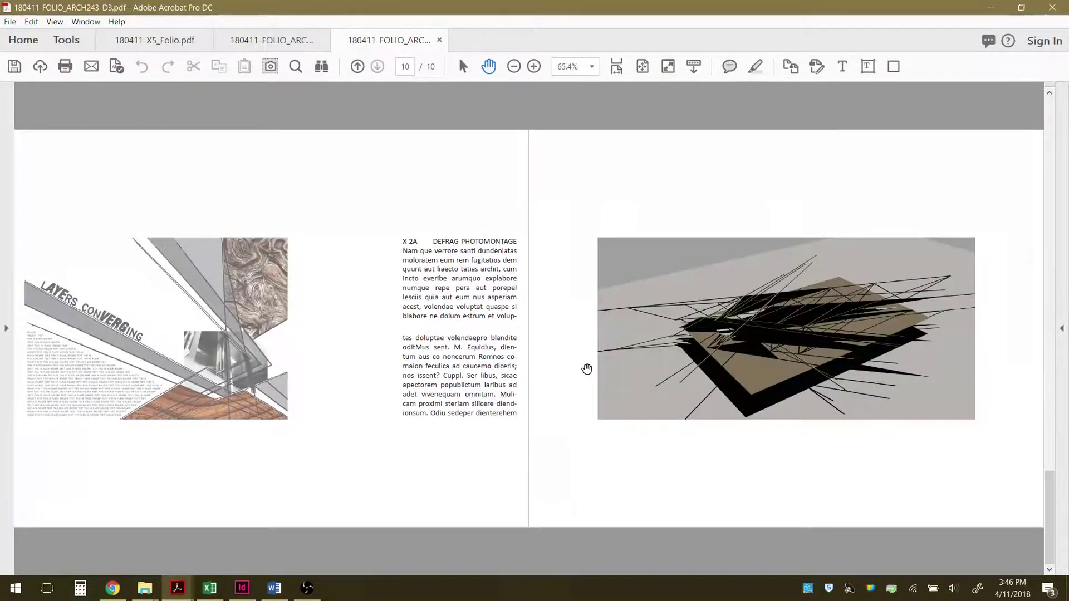
key("Home")
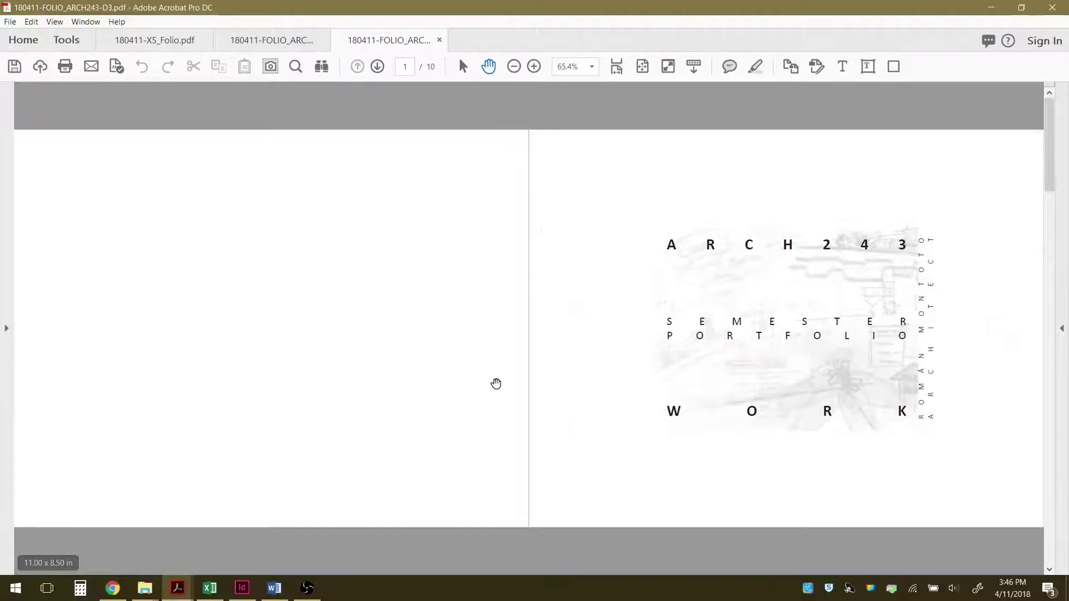
key("End")
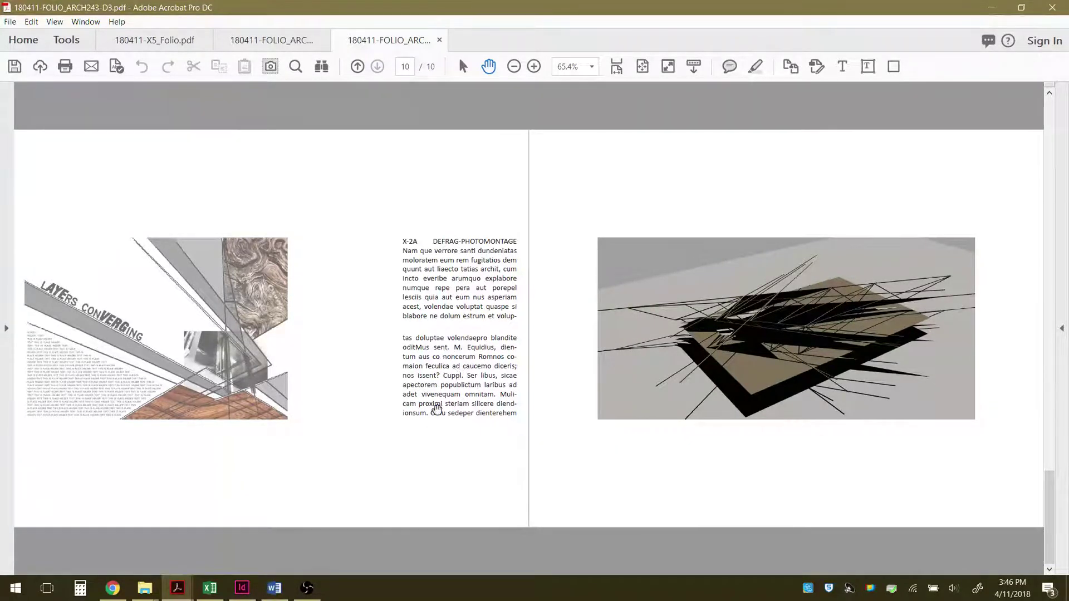
Step: Switch to InDesign and look over the general print settings for the Adobe PDF printer without printing
left_click(244, 595)
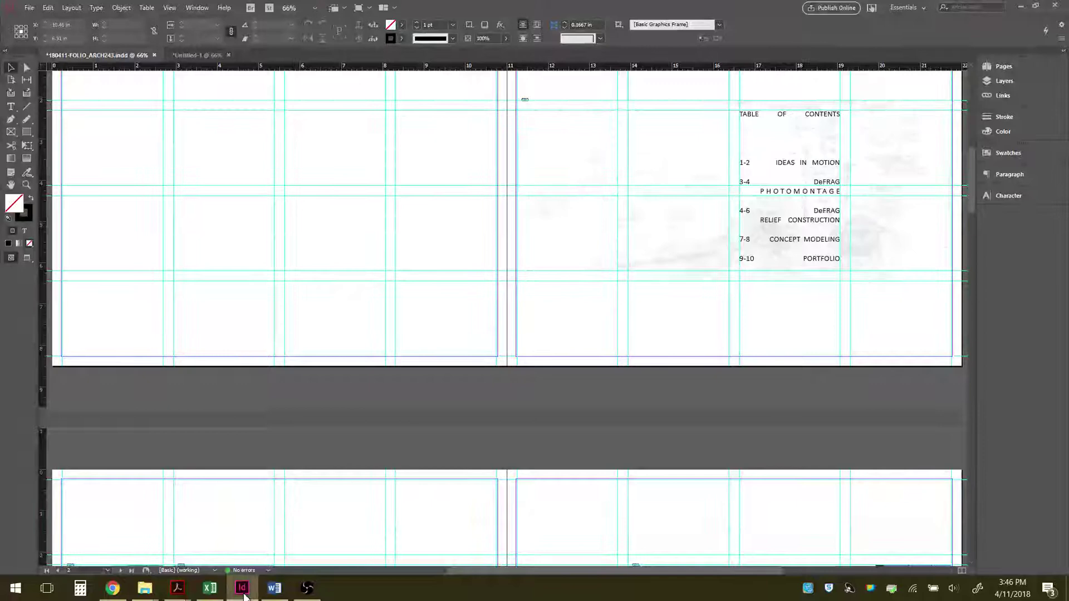
left_click(28, 8)
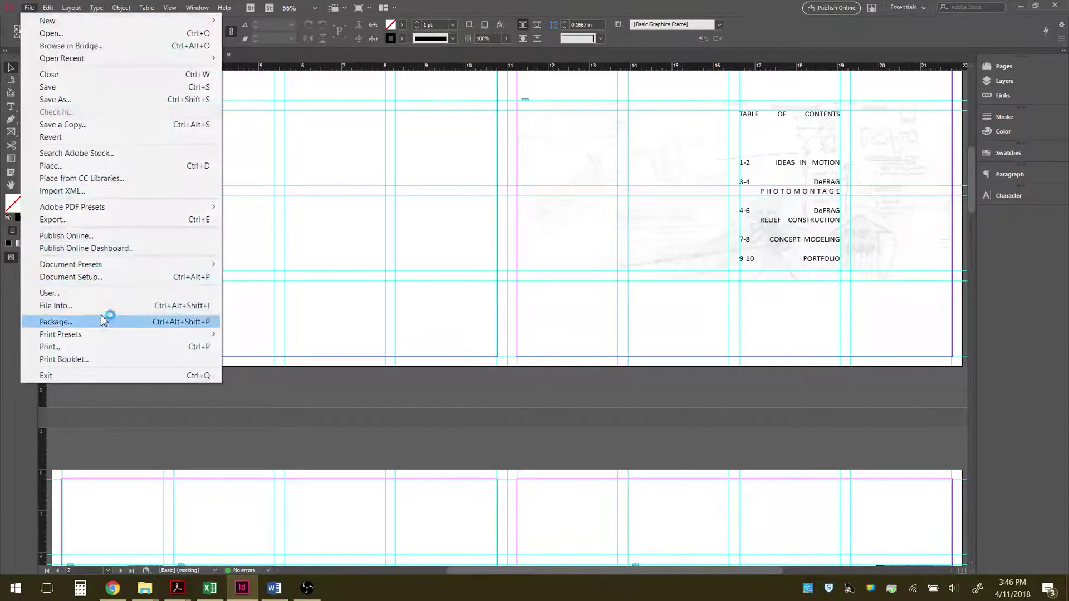
left_click(94, 346)
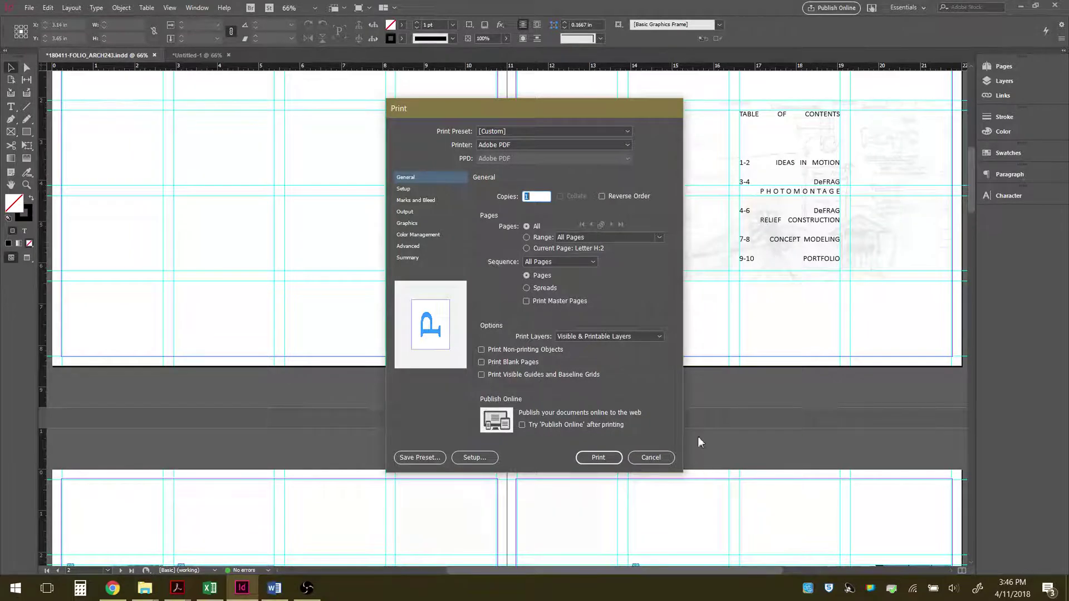
left_click(663, 459)
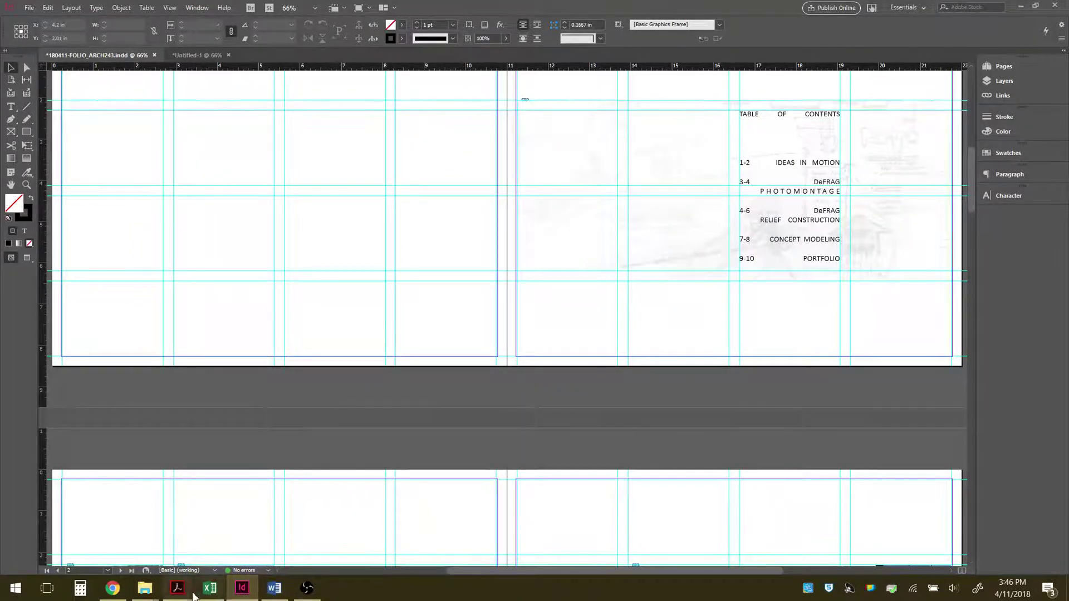
Step: Revisit the PDF's last spread in Acrobat, return to the cover page in InDesign and show the document's layers
mouse_move(184, 589)
left_click(359, 520)
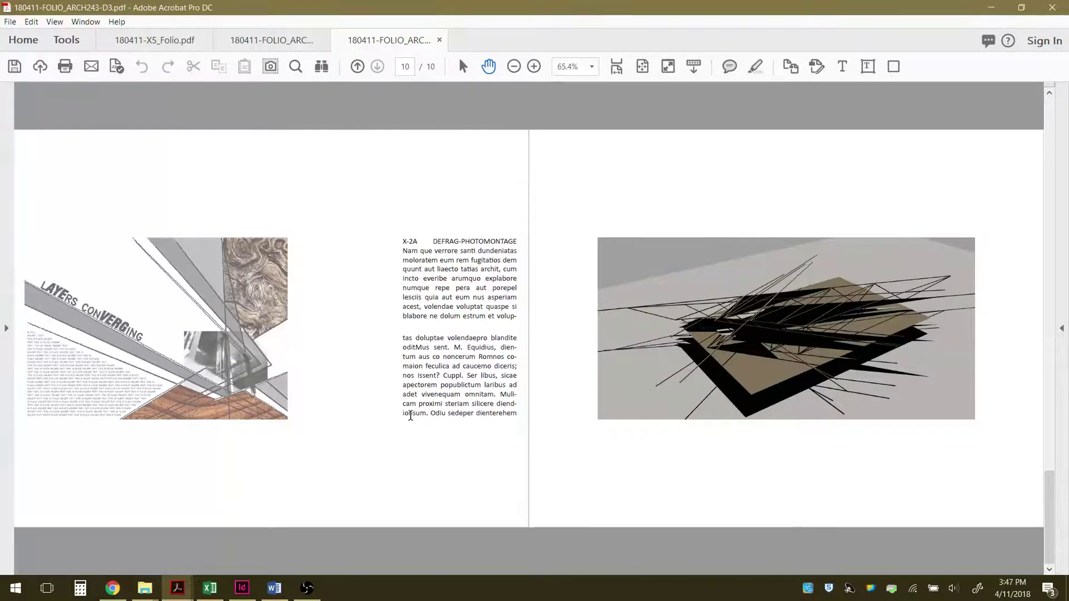
left_click(242, 597)
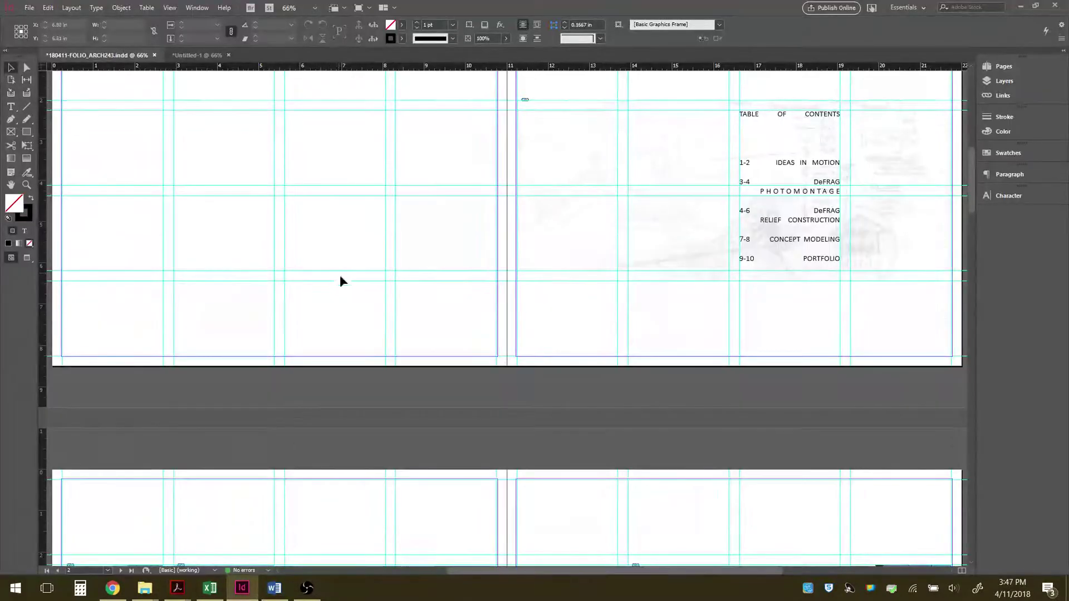
scroll(334, 279, "up", 5)
scroll(377, 378, "up", 5)
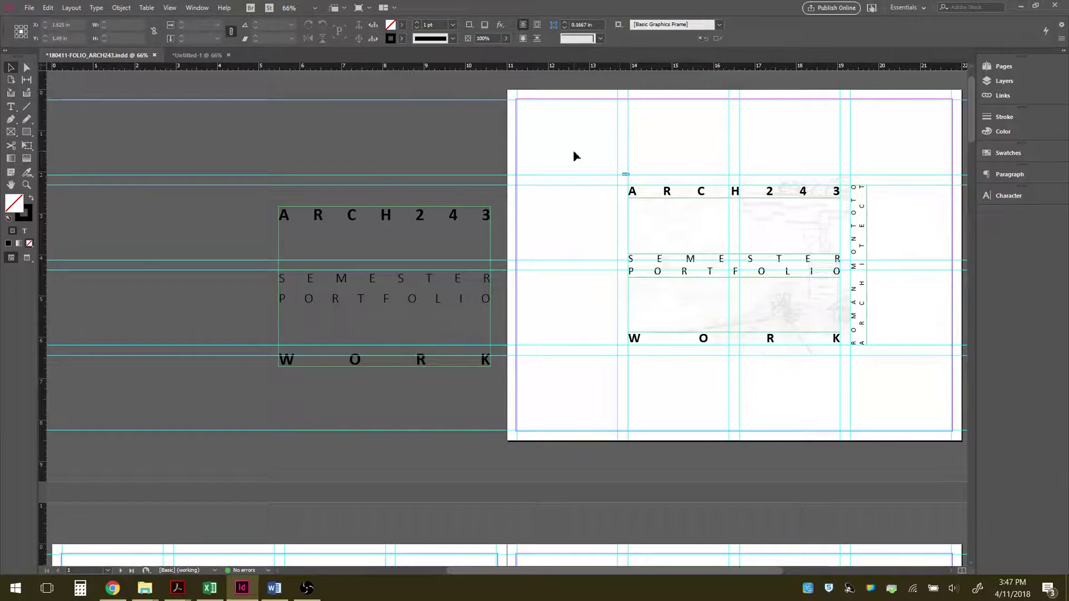
left_click(1002, 82)
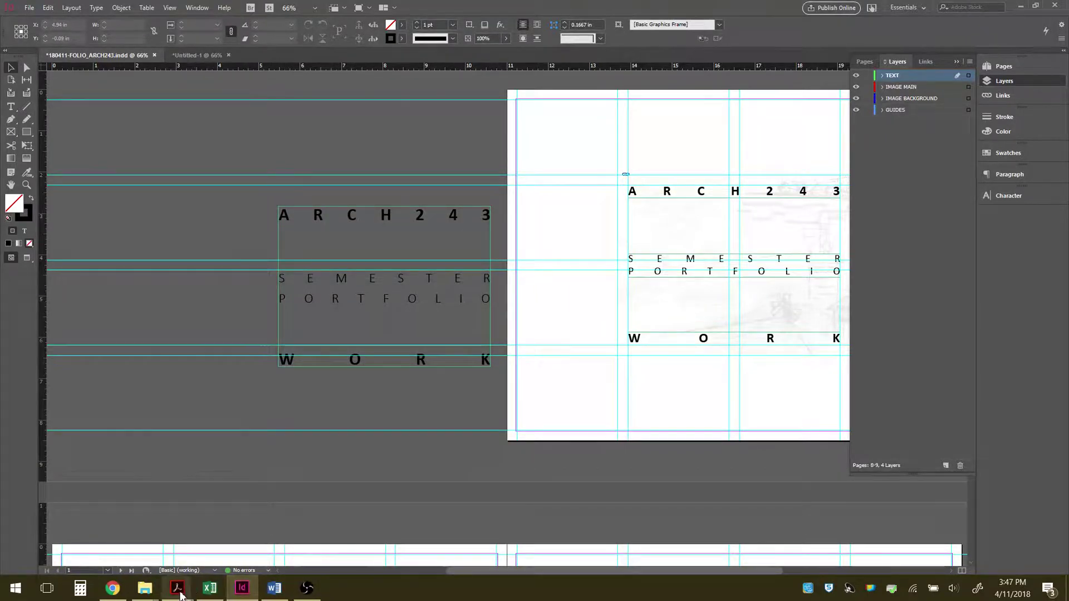
Step: Switch to 180411-FOLIO_ARCH243-D3.pdf in Acrobat and review its two-page spreads from the cover to the last project spread, ending on the cover
mouse_move(179, 595)
left_click(320, 541)
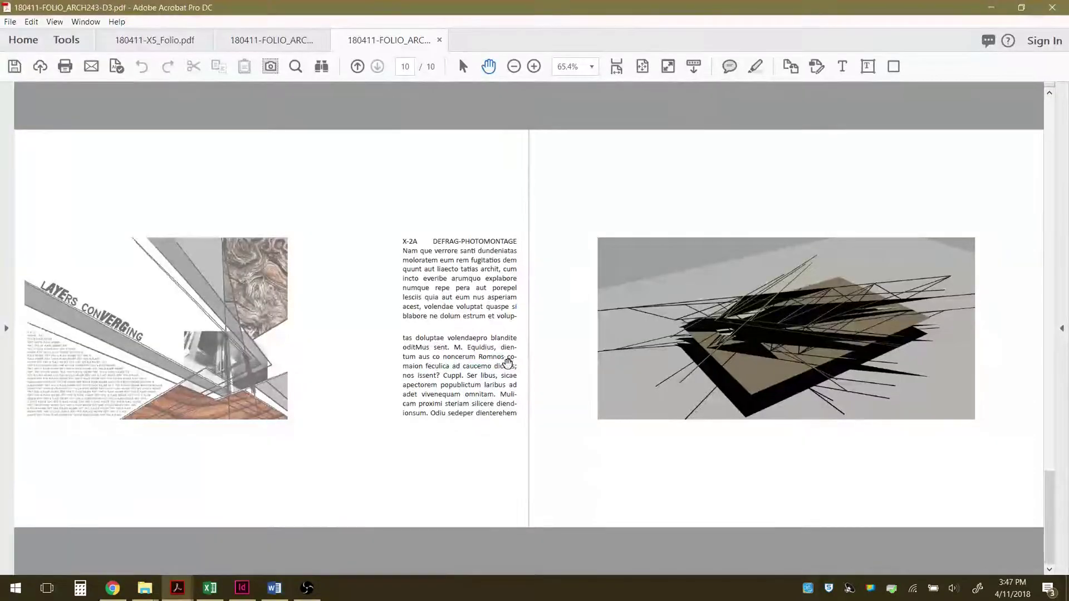
scroll(500, 396, "up", 10)
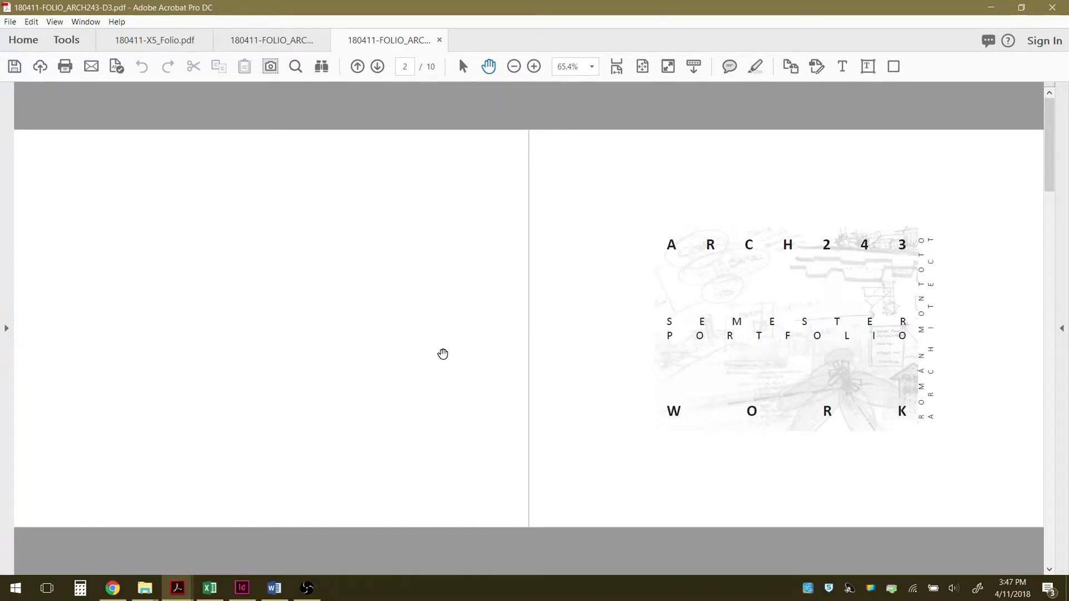
scroll(442, 354, "down", 1)
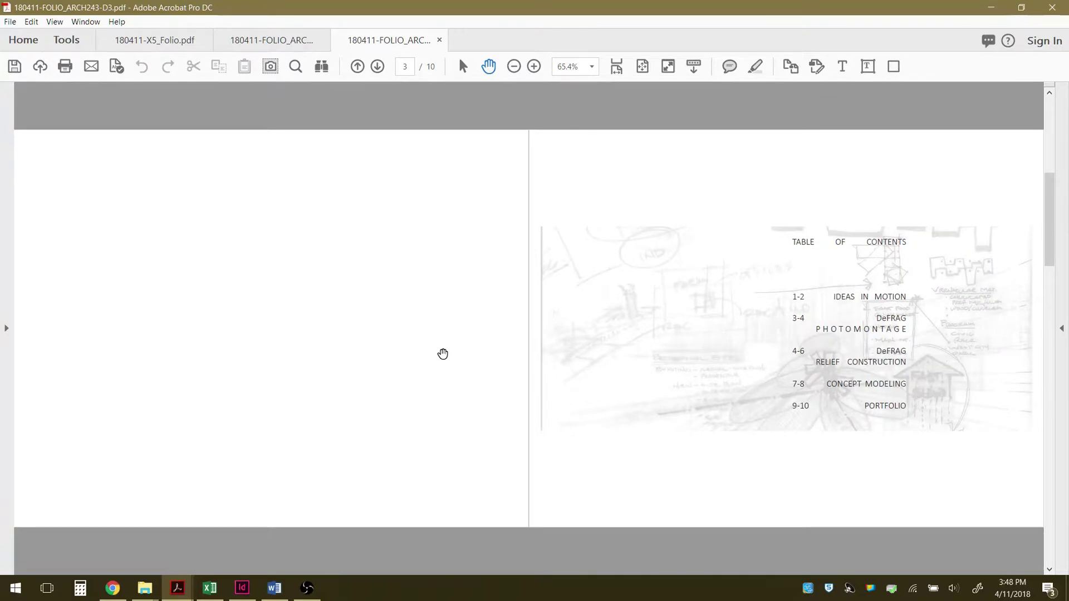
scroll(249, 344, "down", 1)
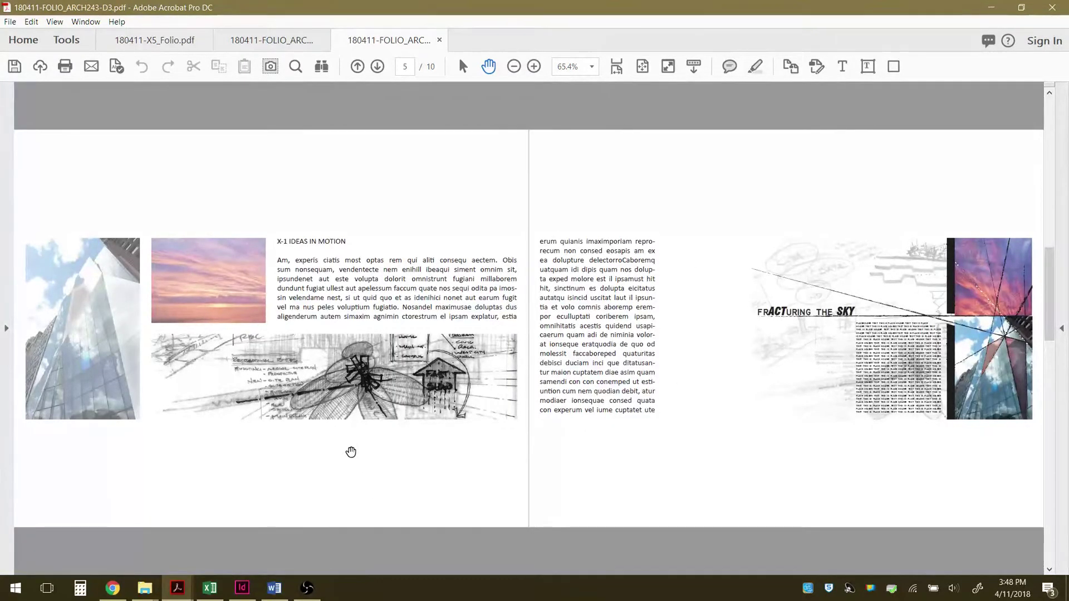
scroll(349, 452, "down", 1)
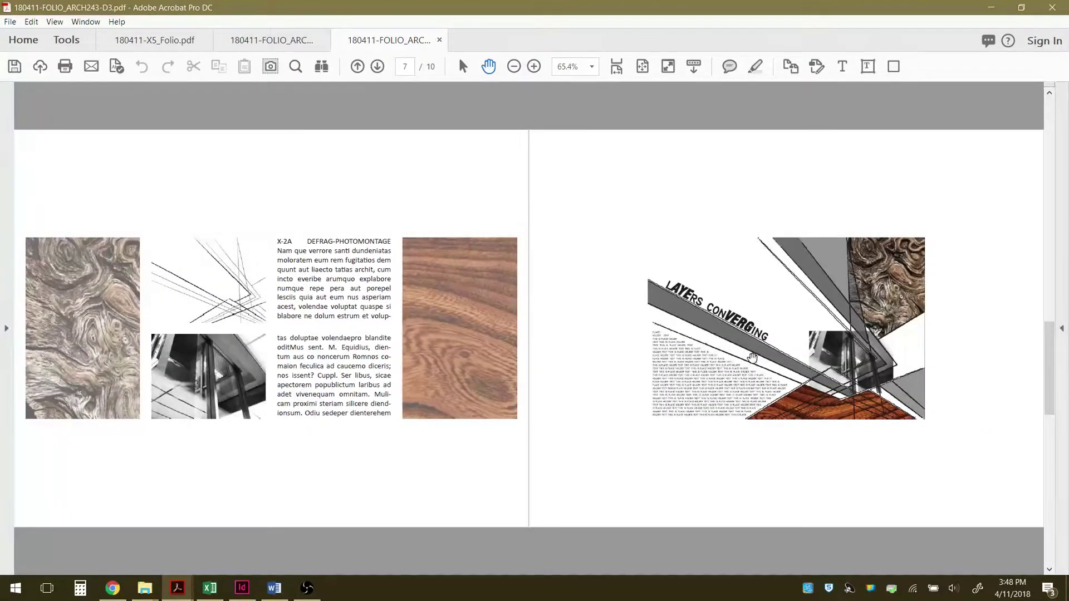
scroll(459, 429, "down", 1)
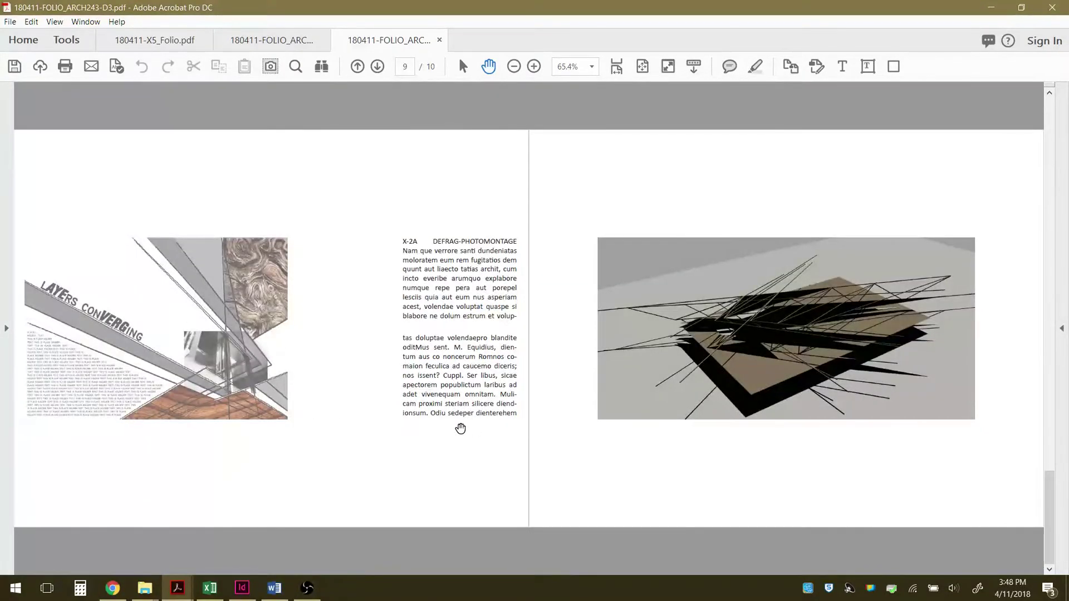
scroll(456, 428, "down", 1)
key("Home")
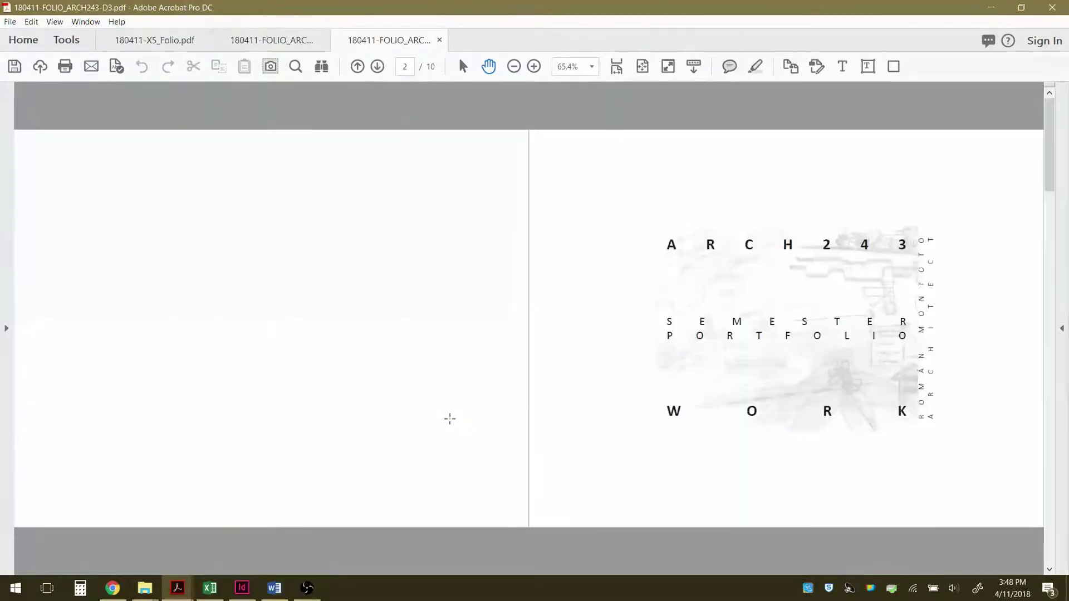
scroll(449, 418, "down", 5)
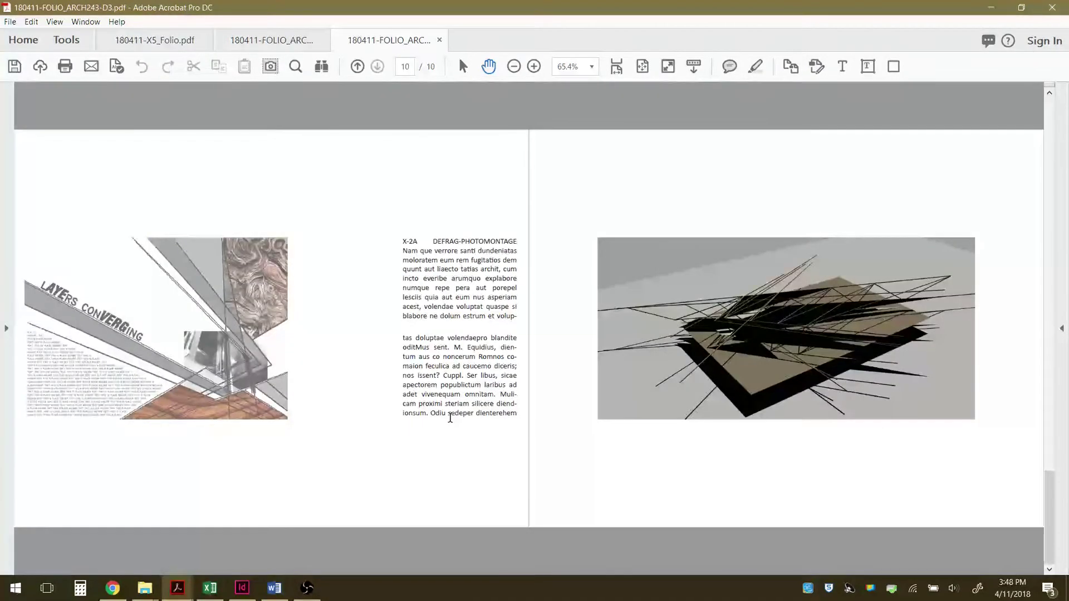
scroll(449, 418, "up", 4)
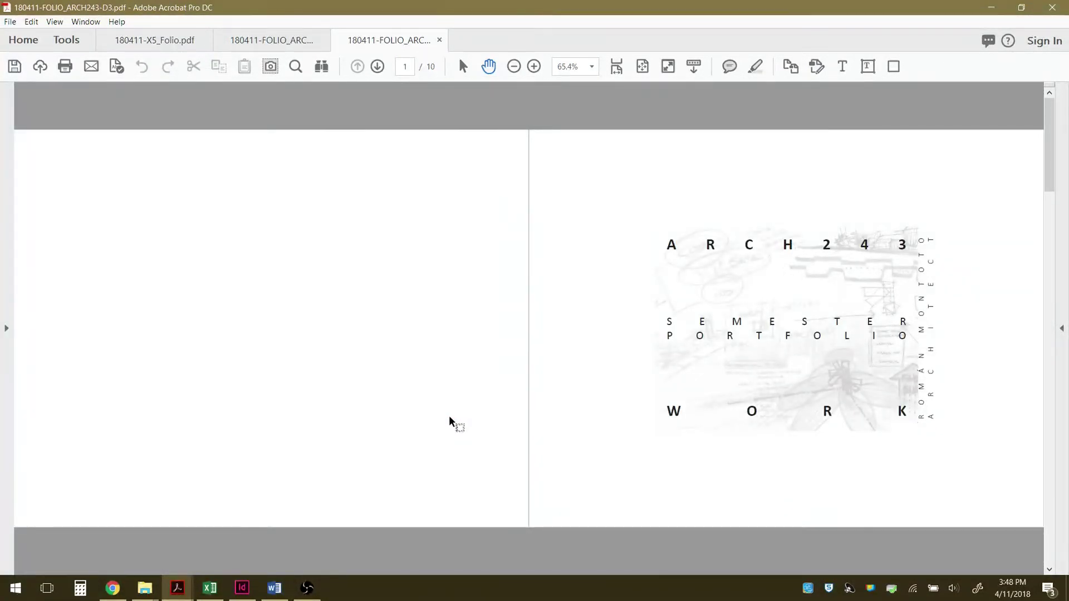